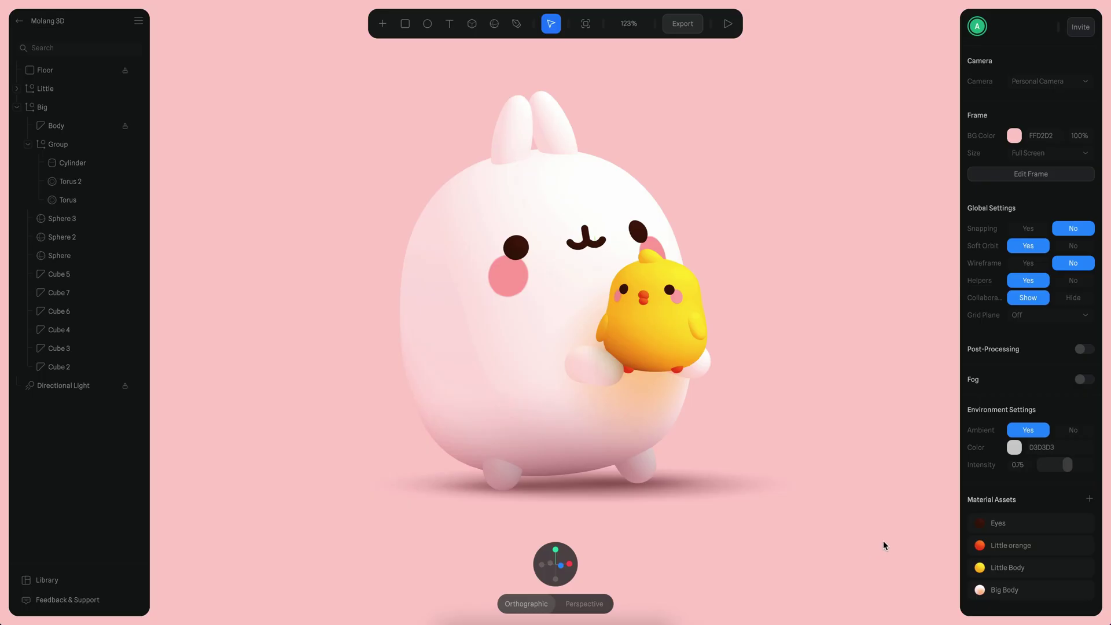
Examine the finished 3D bunny and chick model from different angles and up close.
drag(884, 534, 676, 397)
drag(858, 443, 821, 487)
scroll(820, 488, up, 5)
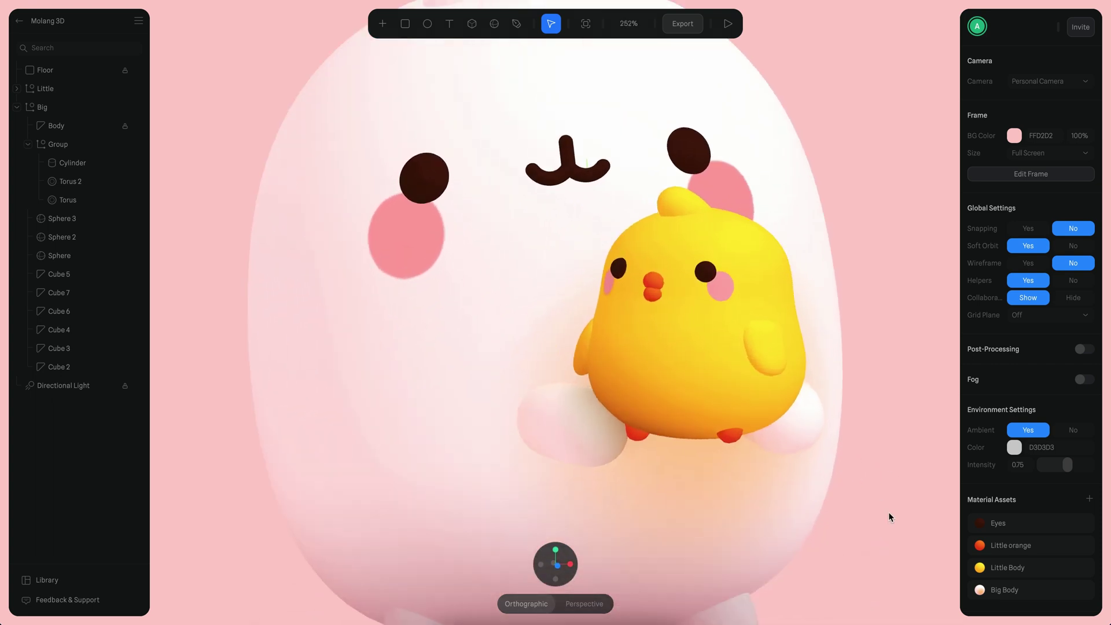
scroll(874, 515, up, 1)
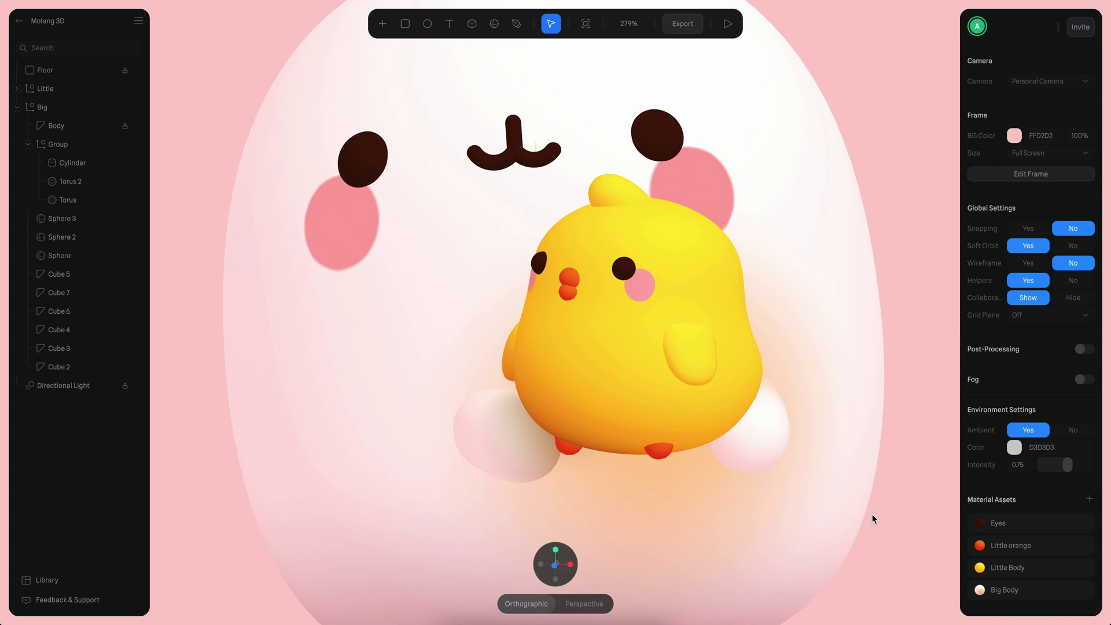
scroll(873, 515, down, 5)
mouse_move(810, 437)
alt+mouse_down()
mouse_move(841, 456)
mouse_move(799, 475)
mouse_move(793, 429)
alt+mouse_up()
scroll(840, 457, down, 2)
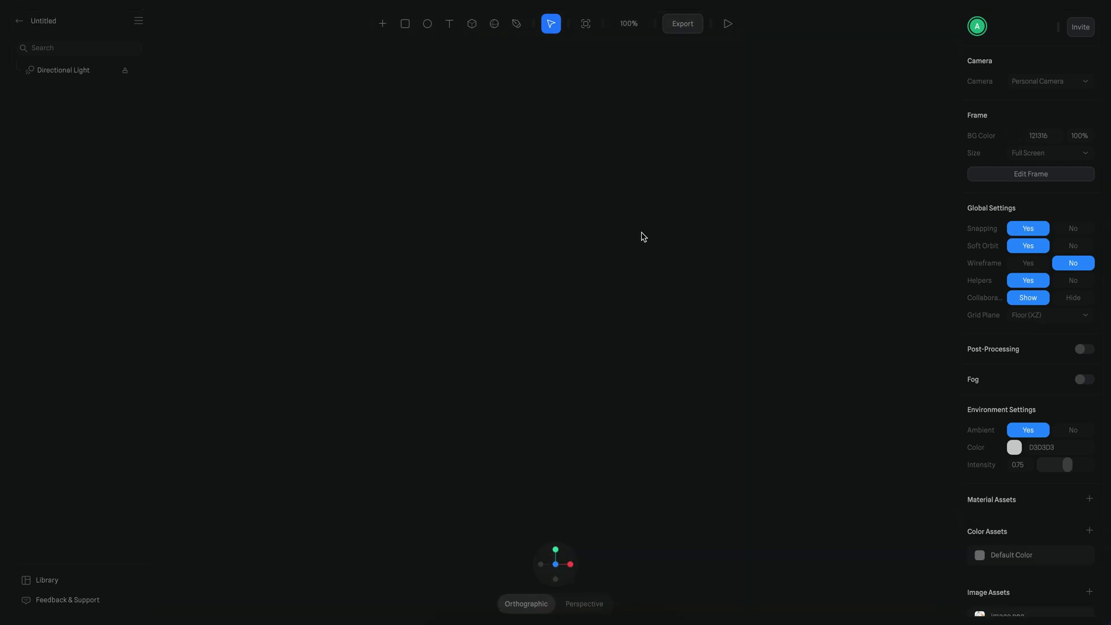
Import the bunny drawing as a reference image and reset its position to the scene origin.
right_click(678, 363)
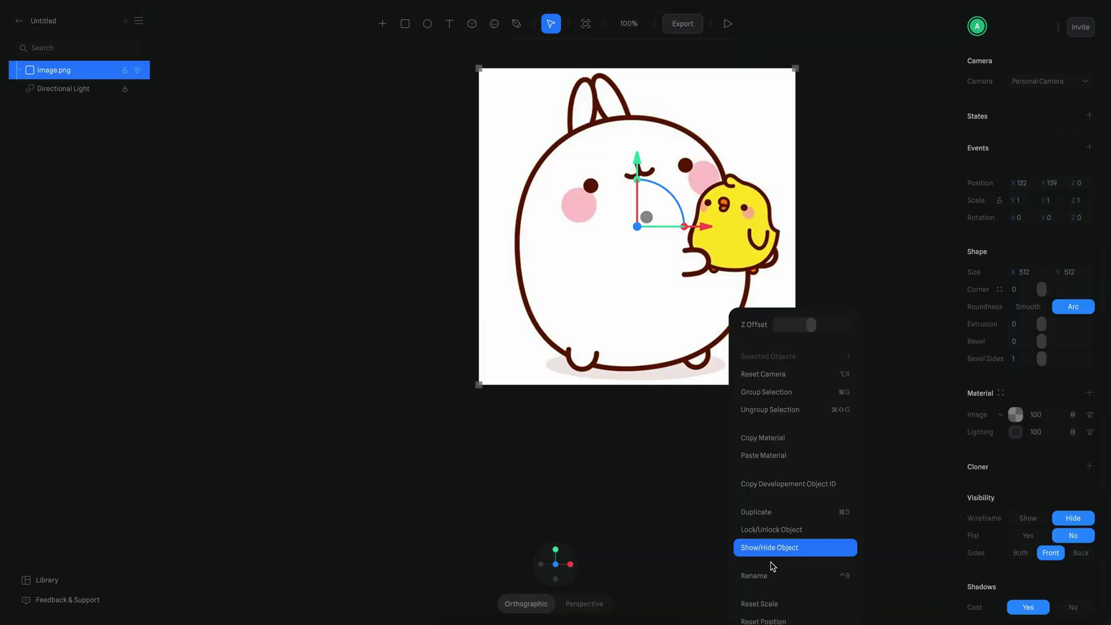
scroll(764, 589, down, 3)
click(764, 589)
scroll(739, 367, down, 3)
Add a cube over the reference image and reset its position to the scene origin.
click(472, 24)
drag(357, 144, 560, 349)
right_click(496, 286)
click(539, 536)
Move the reference image beside the cube and convert the cube into a smooth mesh with subdivision 3.
click(574, 422)
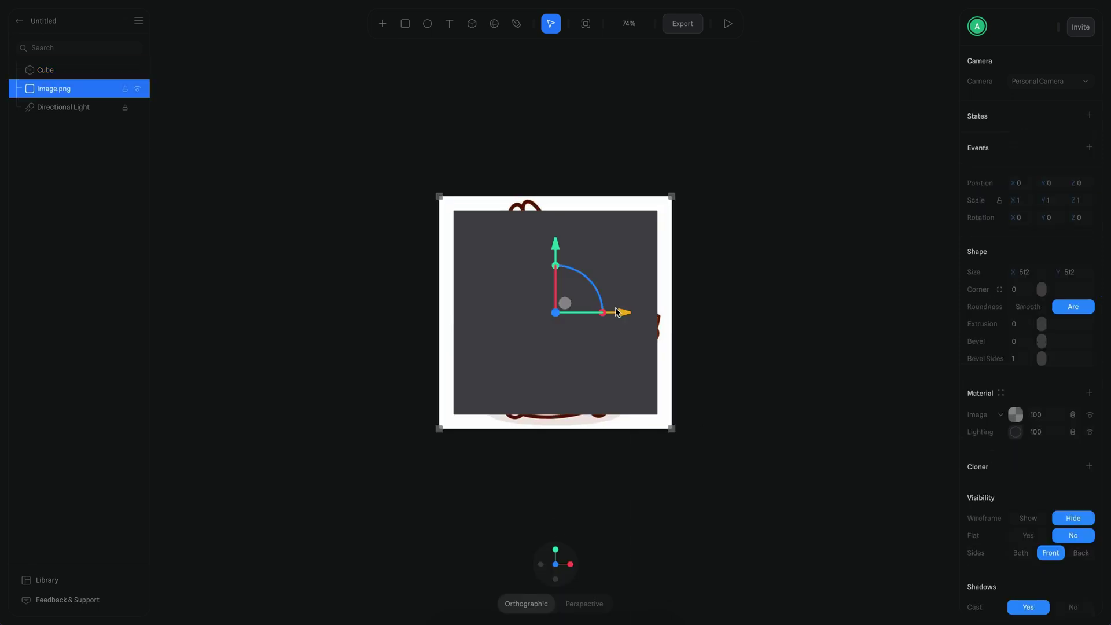
drag(622, 312, 366, 313)
click(584, 342)
click(1064, 344)
scroll(842, 272, up, 3)
alt+drag(842, 269, 788, 305)
key(Escape)
Set the scene's grid plane to Off.
click(846, 258)
click(1049, 315)
click(1044, 303)
Move the reference image back behind the cube and lower the cube to Y -44.5.
click(654, 301)
click(548, 568)
click(285, 321)
drag(281, 313, 626, 318)
click(592, 268)
drag(556, 244, 556, 272)
Cut a horizontal edge loop around the middle of the cube mesh and scale down its top face.
alt+drag(800, 311, 727, 365)
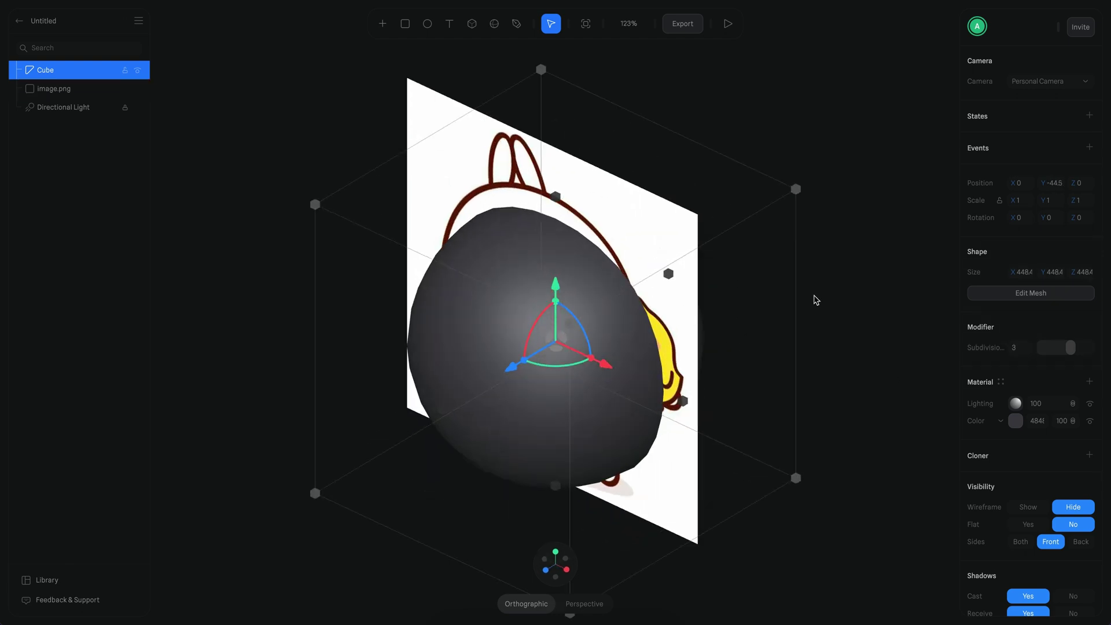
click(1031, 293)
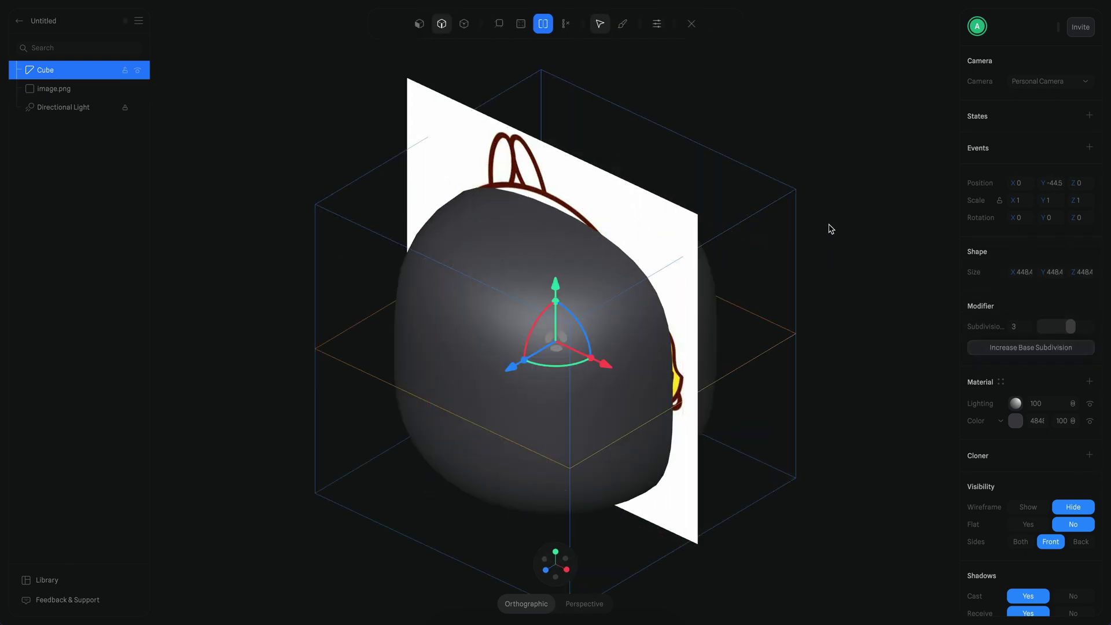
click(419, 24)
click(654, 168)
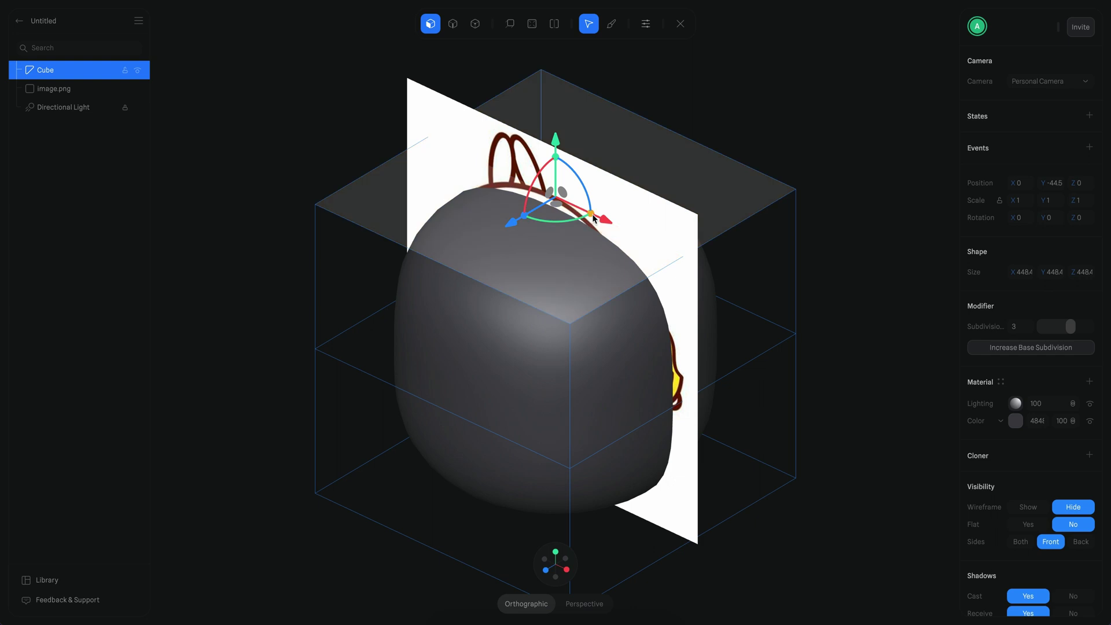
shift+drag(591, 213, 578, 206)
Scale the cube mesh's middle edge loop outward.
click(453, 24)
double_click(630, 425)
shift+drag(591, 358, 614, 344)
Shift the cube to X -17.71 over the drawn body and fit its top face to the head outline.
click(419, 24)
click(625, 179)
double_click(725, 194)
click(546, 570)
click(632, 279)
click(770, 301)
click(666, 229)
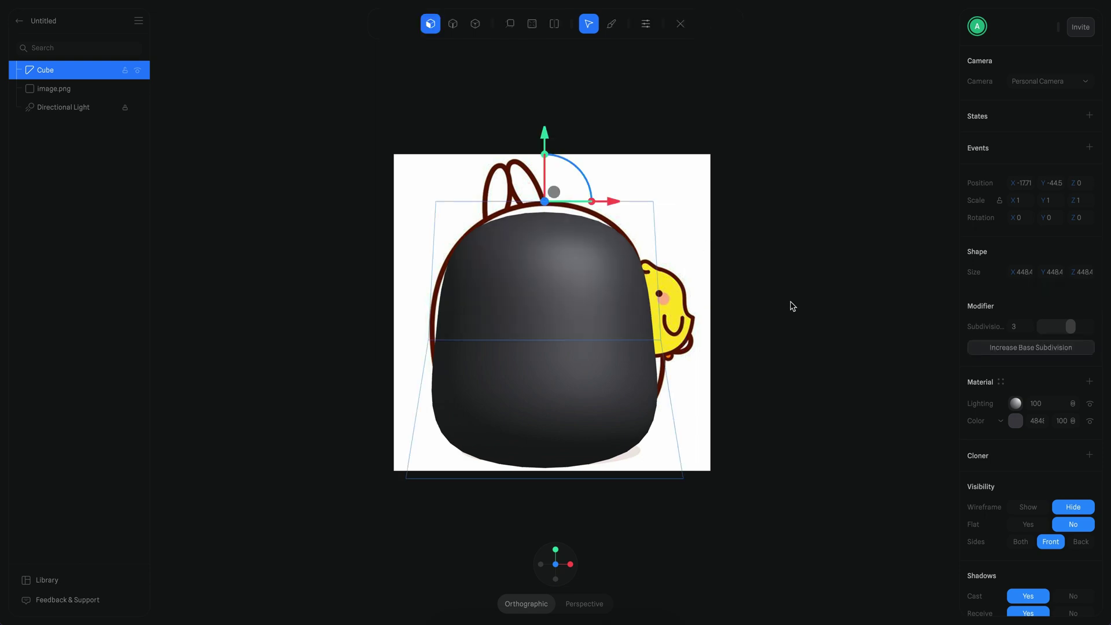
Lower the cube's subdivision to 1 and apply it to the mesh with Increase Base Subdivision.
alt+drag(794, 322, 738, 356)
key(Escape)
mouse_move(1071, 348)
mouse_down()
mouse_move(1036, 355)
mouse_move(1051, 351)
mouse_up()
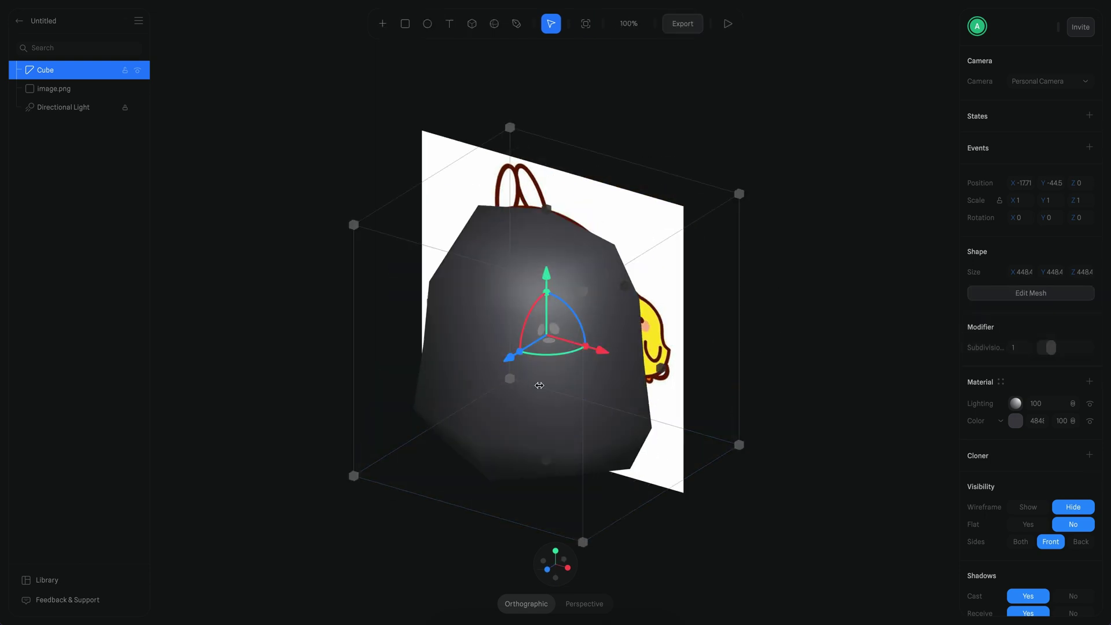
click(979, 294)
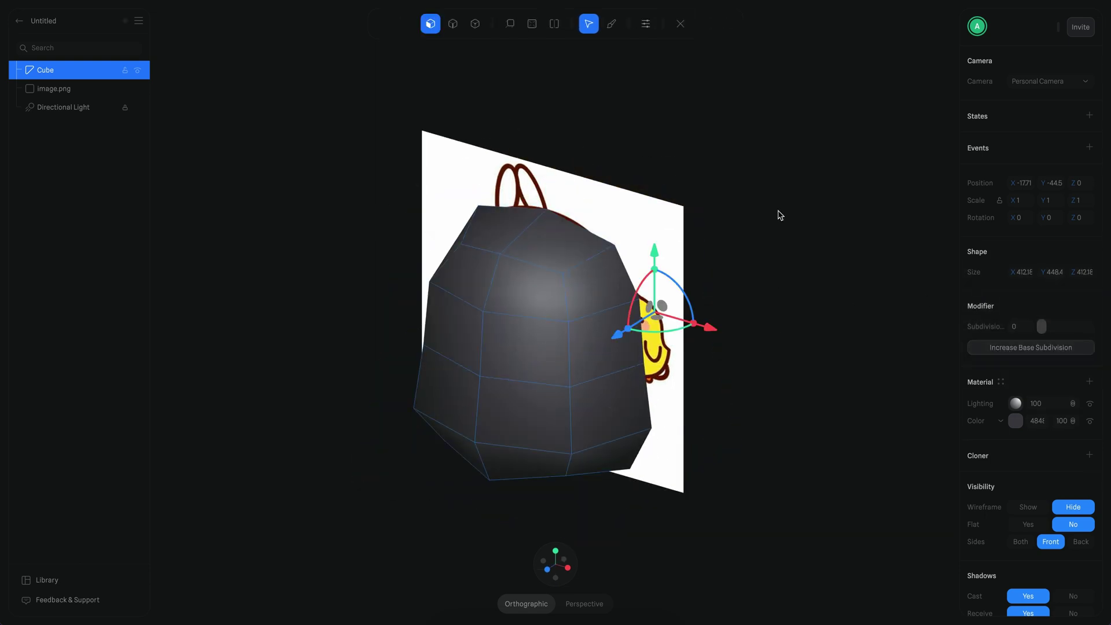
Select the top faces of the body mesh together and raise them.
alt+drag(878, 214, 808, 218)
click(553, 233)
mouse_move(553, 233)
alt+mouse_down()
mouse_move(550, 289)
mouse_move(546, 246)
alt+mouse_up()
shift+click(597, 243)
shift+click(544, 224)
shift+click(579, 321)
key(Escape)
Set the body mesh's subdivision to 2.
click(549, 576)
drag(1042, 347, 1061, 348)
click(1007, 293)
key(Escape)
Move the reference image out from behind the body to about X -445.
click(694, 312)
drag(617, 311, 319, 311)
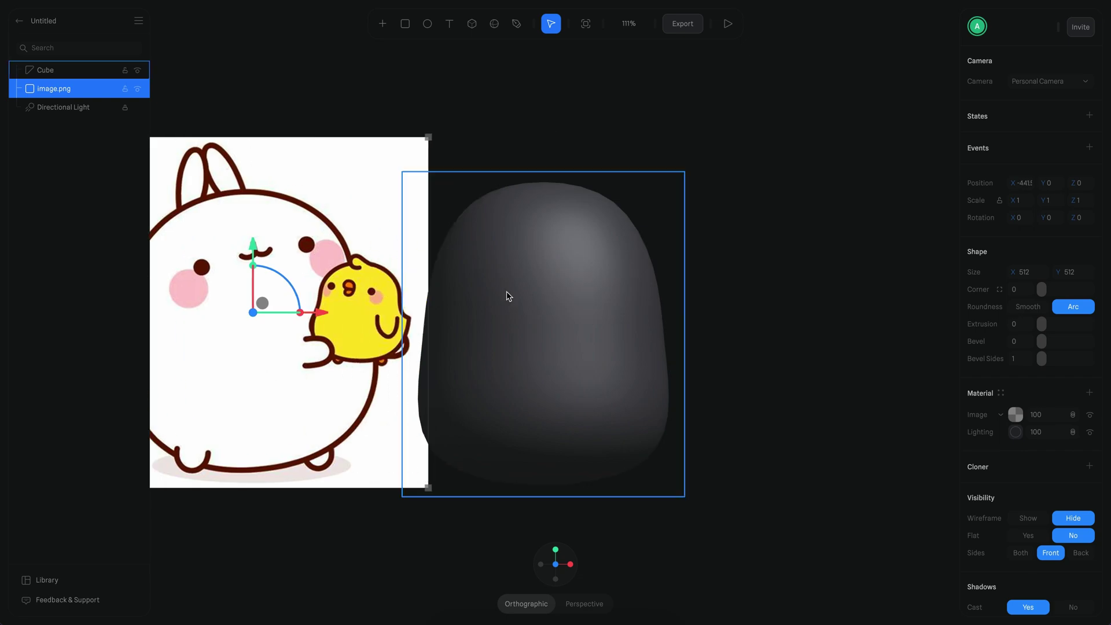
drag(508, 295, 633, 293)
Select the corner vertices of the body's middle ring and scale them together.
click(753, 332)
alt+drag(799, 286, 869, 330)
double_click(661, 302)
key(3)
click(764, 382)
shift+click(791, 344)
shift+click(584, 348)
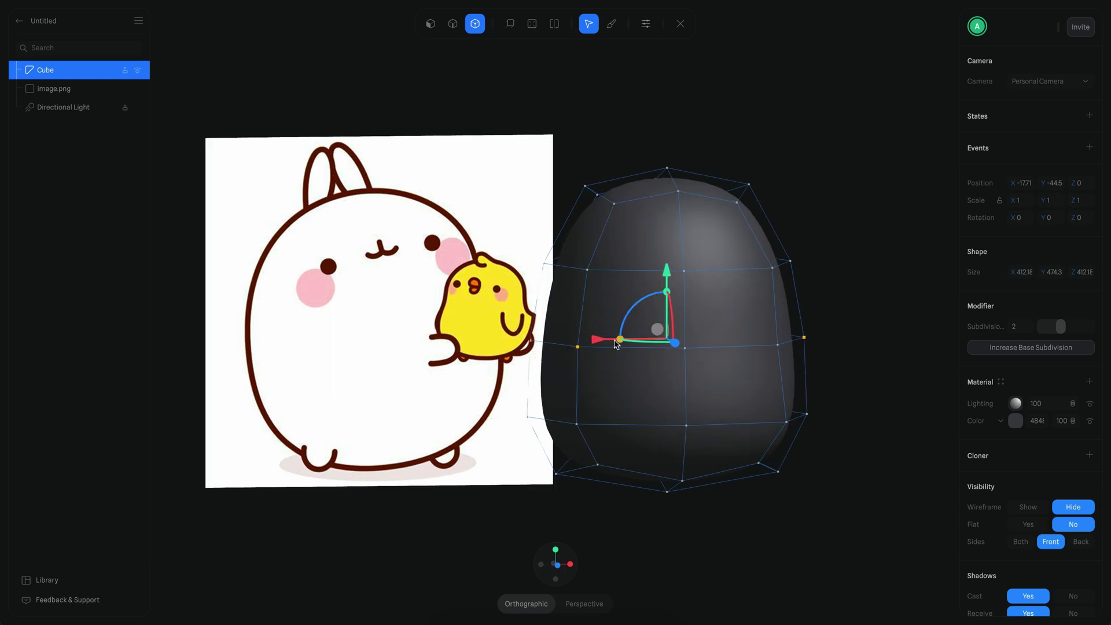
key(Escape)
Raise the body mesh's middle edge loop slightly.
double_click(648, 313)
alt+drag(729, 388, 827, 408)
scroll(702, 365, up, 3)
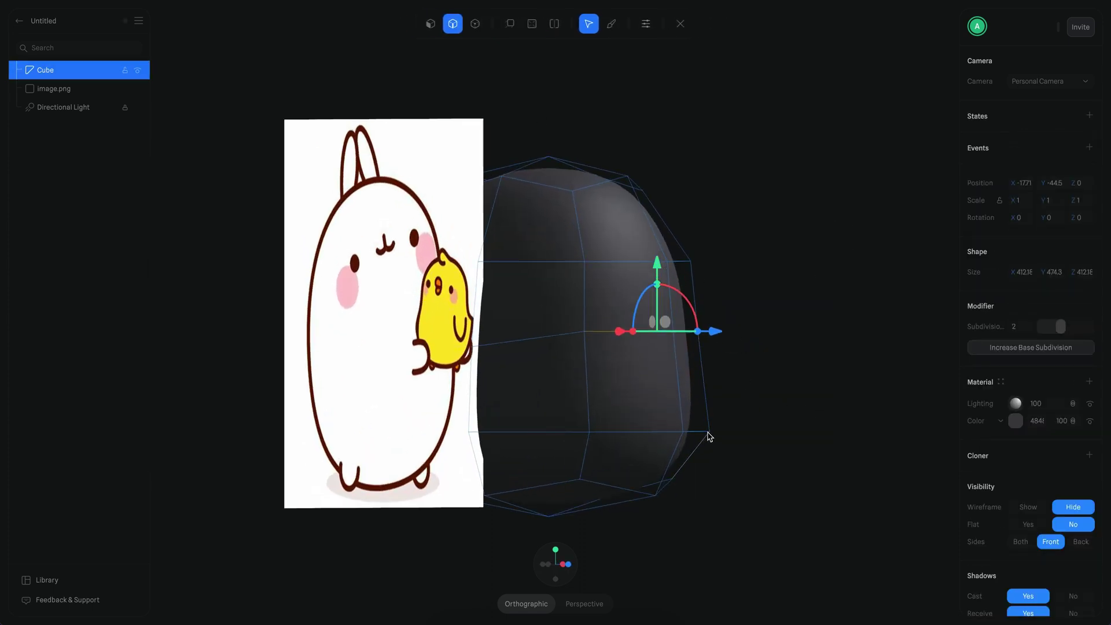
Select the bottom faces of the body mesh and pull them slightly downward.
alt+drag(707, 438, 811, 314)
scroll(811, 315, down, 2)
key(1)
shift+click(698, 389)
alt+drag(698, 388, 752, 348)
shift+click(718, 388)
shift+click(602, 394)
drag(665, 445, 666, 454)
alt+drag(869, 348, 847, 397)
click(858, 382)
scroll(858, 382, up, 1)
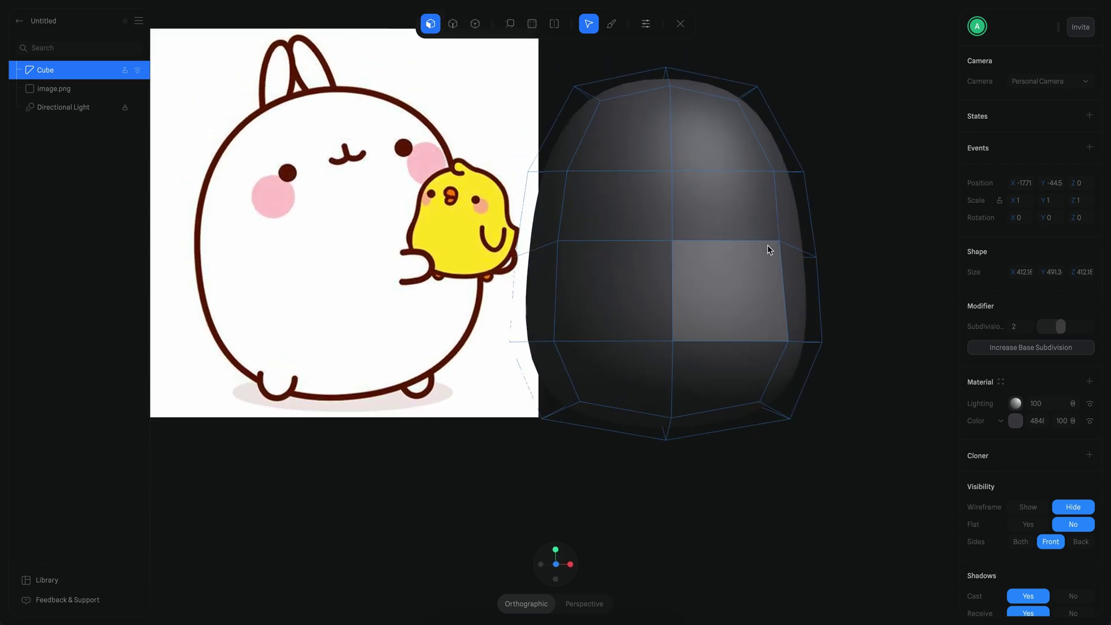
scroll(801, 154, down, 3)
key(Escape)
Change the scene's background color to F2F2F2.
click(802, 154)
click(1015, 135)
drag(978, 191, 938, 162)
click(754, 133)
scroll(753, 132, up, 1)
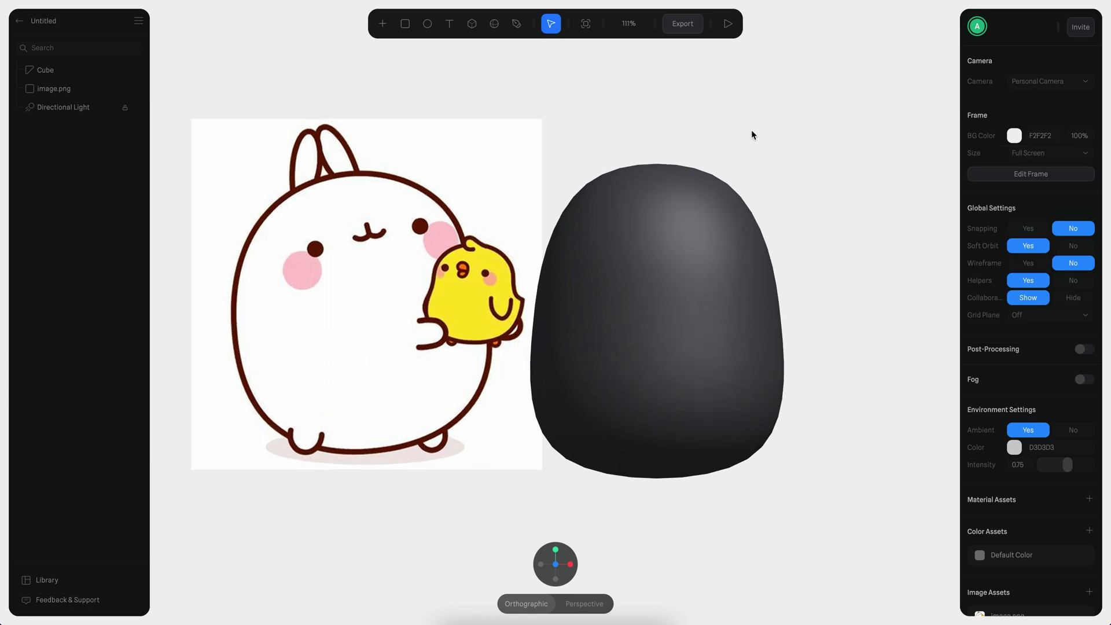
Rotate the body to 29.55° around the Y axis.
double_click(666, 255)
alt+drag(770, 232, 788, 192)
scroll(787, 193, down, 2)
key(Escape)
drag(643, 297, 668, 299)
mouse_move(663, 307)
alt+mouse_down()
mouse_move(625, 354)
mouse_move(663, 306)
alt+mouse_up()
scroll(760, 287, right, 1)
scroll(760, 287, left, 1)
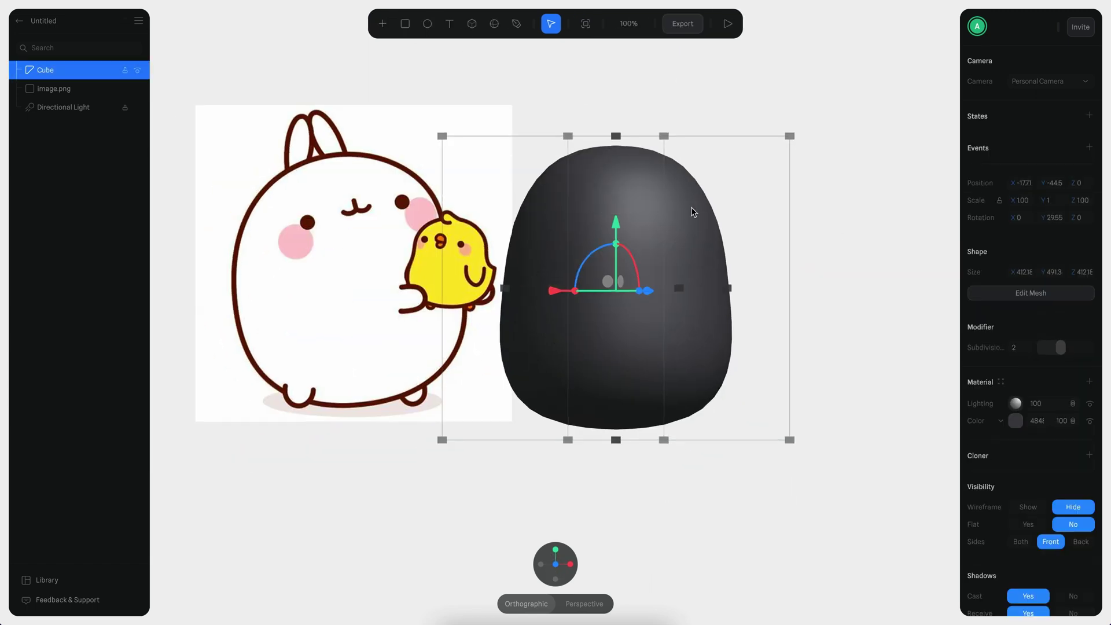
Scale the body's upper edge loop slightly outward.
double_click(665, 197)
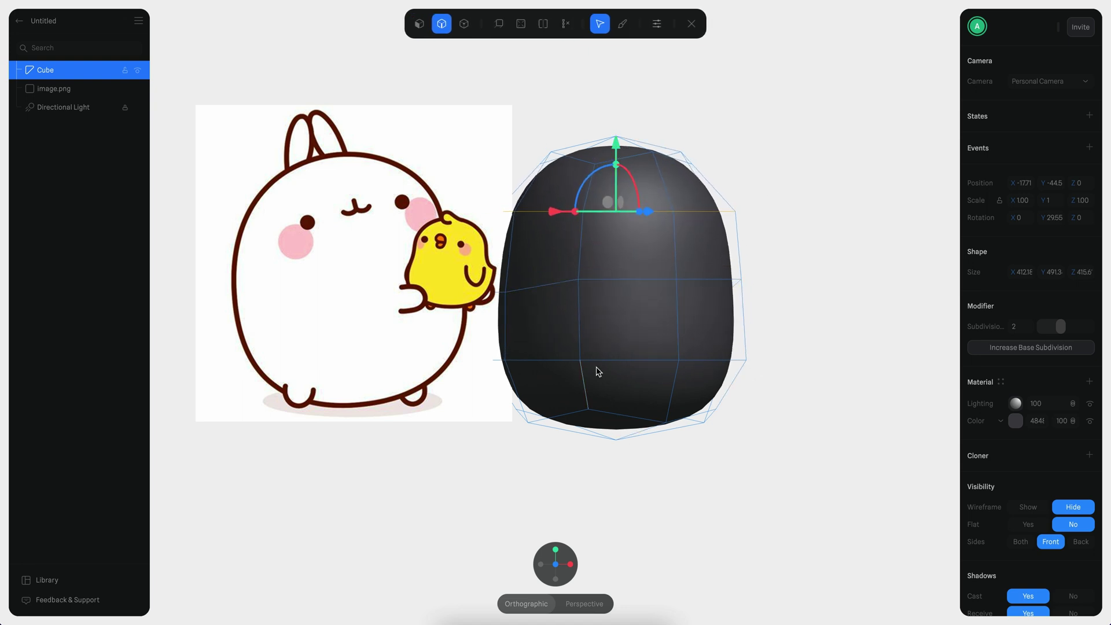
drag(615, 303, 623, 295)
key(Escape)
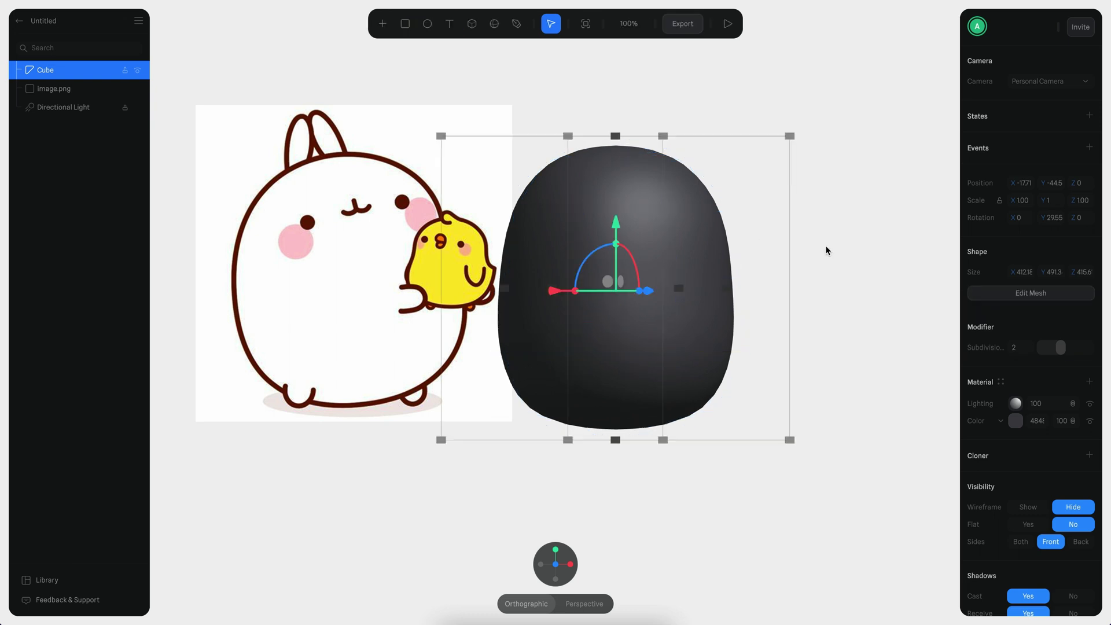
Reduce the body's height to about 472 and widen its upper and middle edge loops together.
double_click(629, 382)
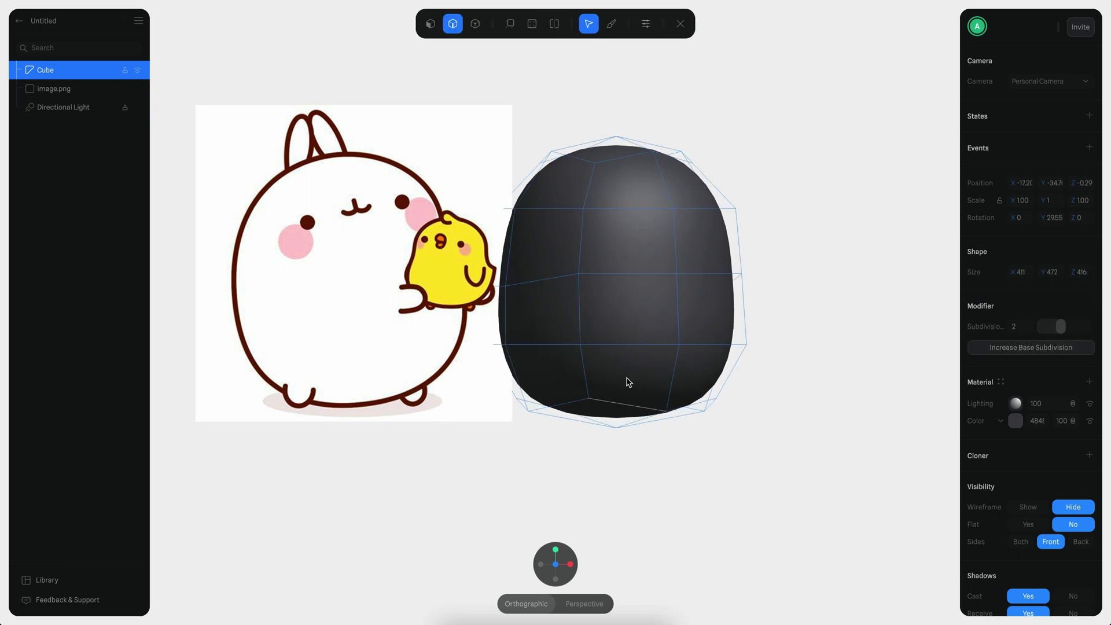
click(541, 282)
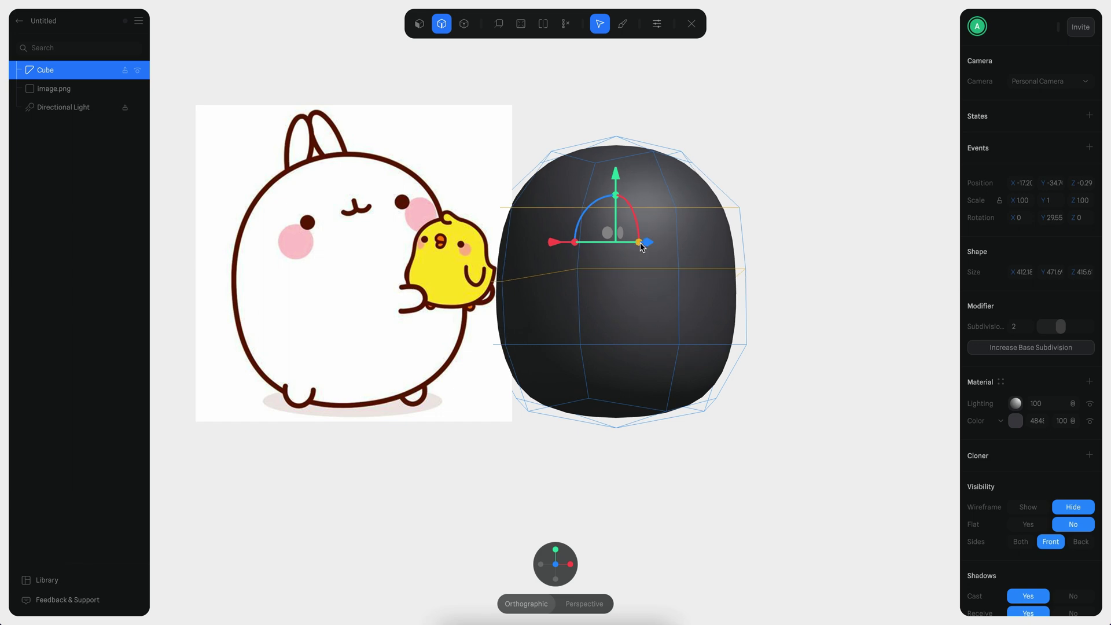
click(884, 326)
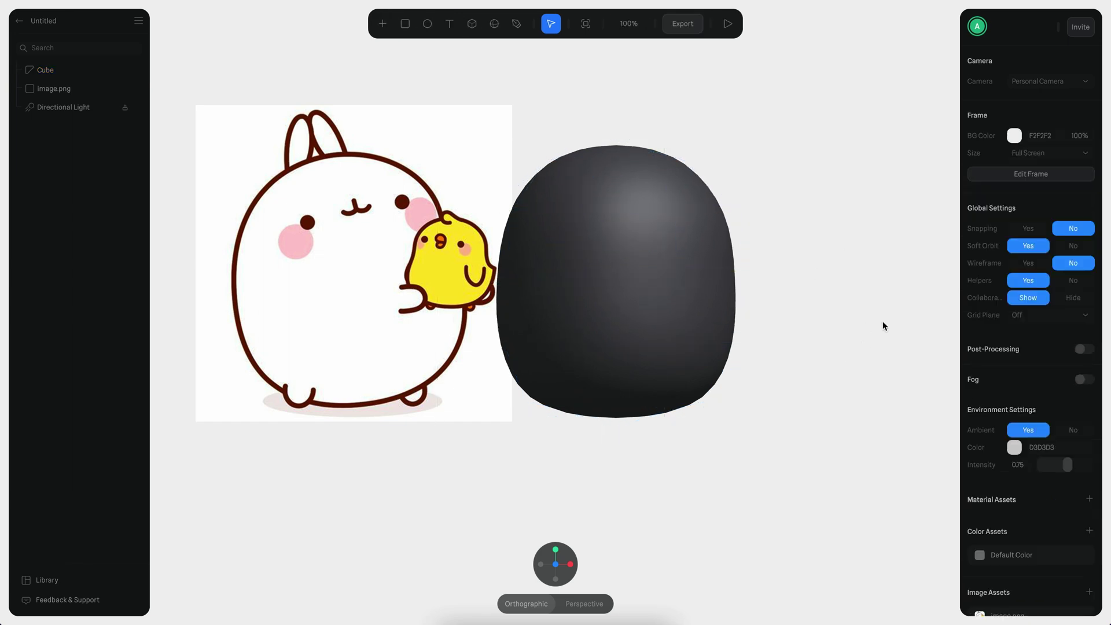
Select the body's bottom faces from below and enlarge them slightly.
double_click(671, 324)
alt+drag(637, 324, 677, 232)
click(430, 24)
click(666, 393)
shift+click(593, 377)
double_click(759, 417)
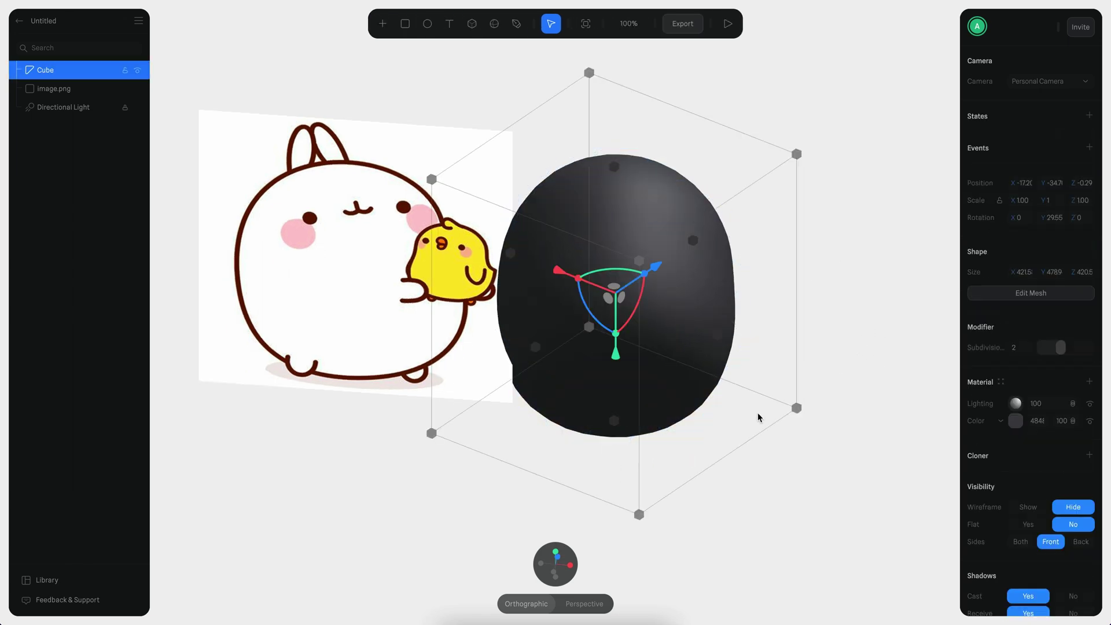
Shorten the body slightly from its underside to match the drawing's proportions.
click(558, 570)
double_click(709, 353)
click(745, 433)
click(657, 365)
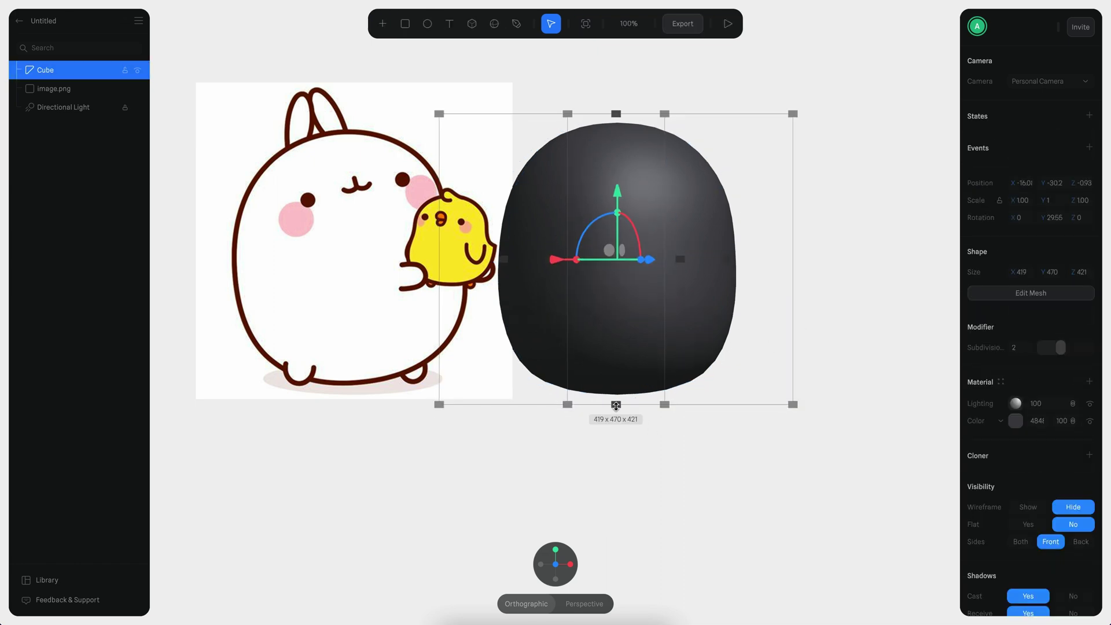
click(672, 465)
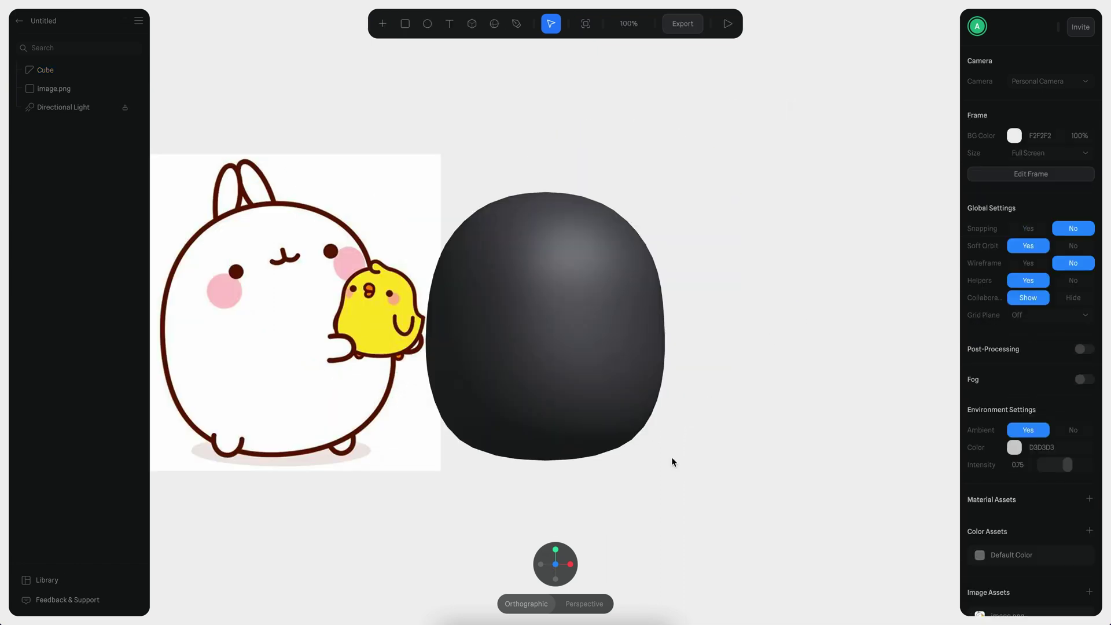
click(556, 564)
click(651, 324)
click(789, 323)
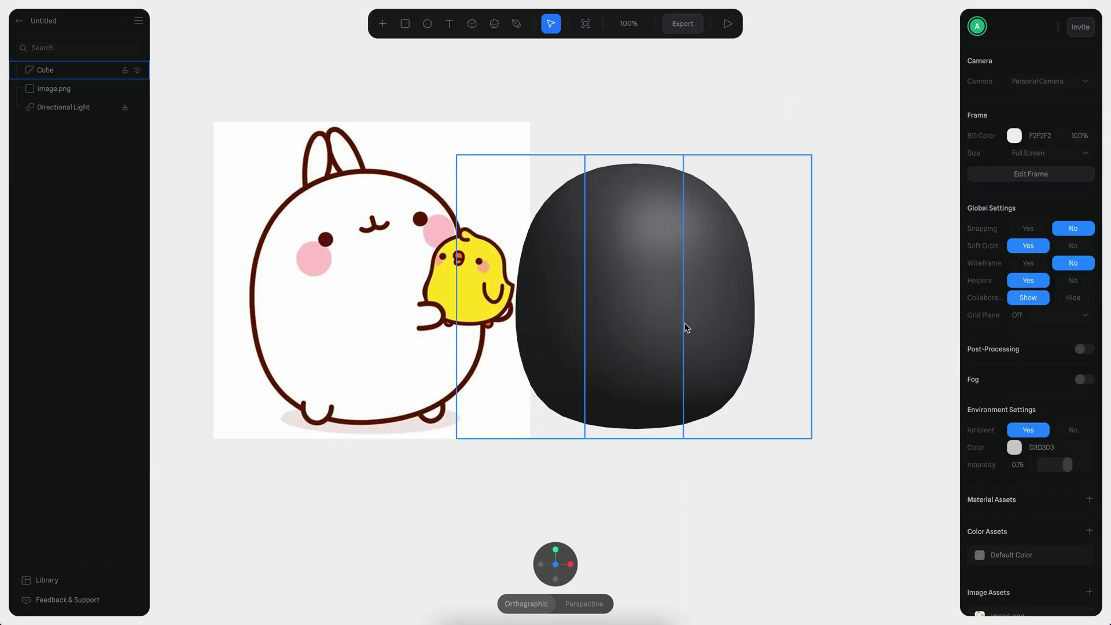
Inspect the body mesh's faces and overall shape against the reference drawing.
double_click(706, 321)
click(694, 321)
scroll(797, 453, up, 3)
alt+drag(797, 454, 850, 411)
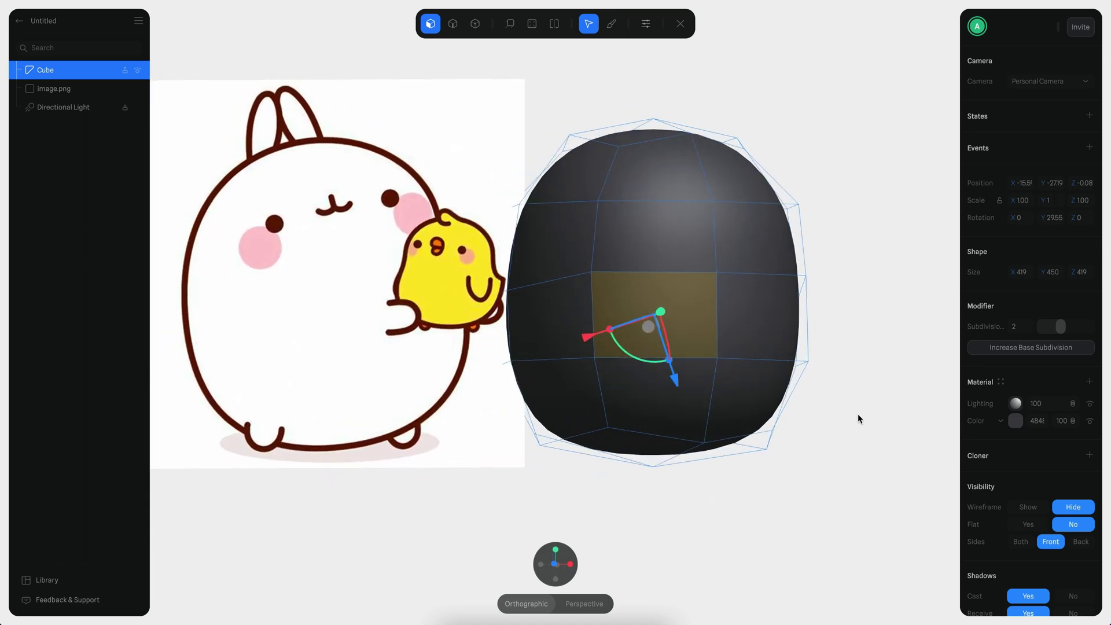
click(462, 23)
click(825, 121)
scroll(843, 176, down, 3)
click(729, 220)
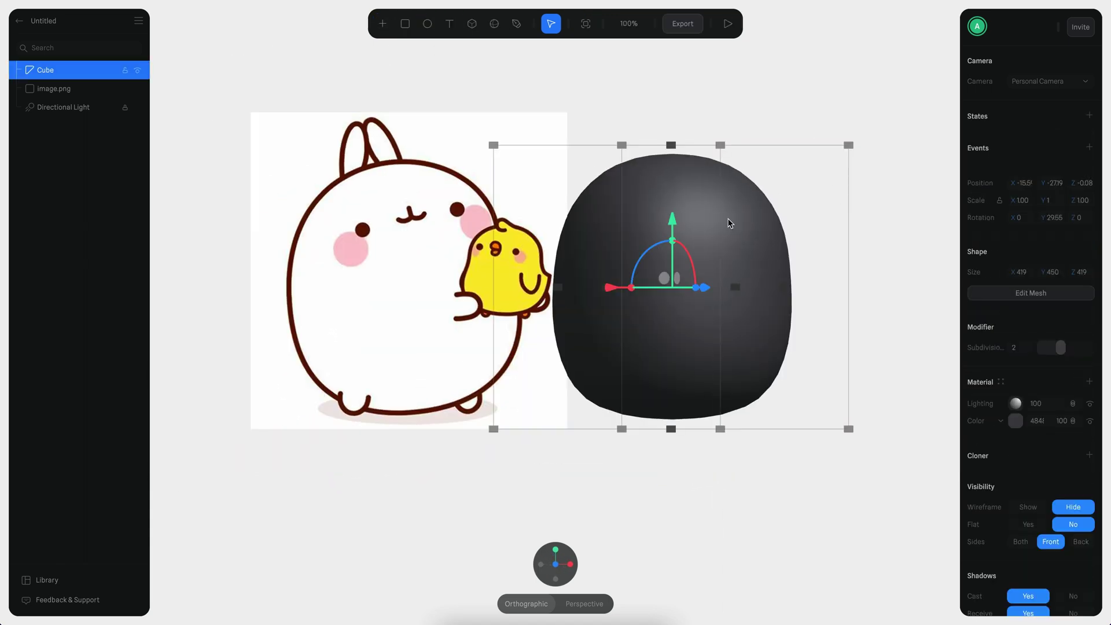
scroll(743, 164, up, 5)
scroll(747, 163, down, 3)
scroll(754, 161, right, 3)
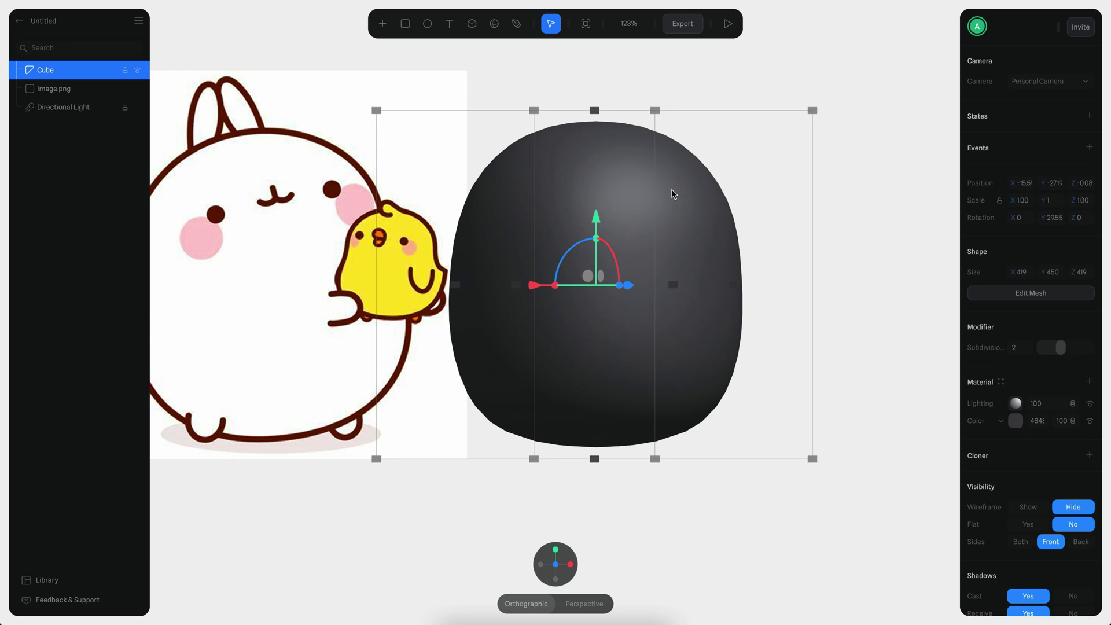
Add a cube about 148 × 256 × 148 beside the body and convert it to a mesh with subdivision 2.
click(472, 24)
drag(760, 92, 874, 288)
scroll(874, 288, up, 2)
alt+drag(885, 255, 821, 307)
scroll(821, 308, down, 1)
click(1040, 348)
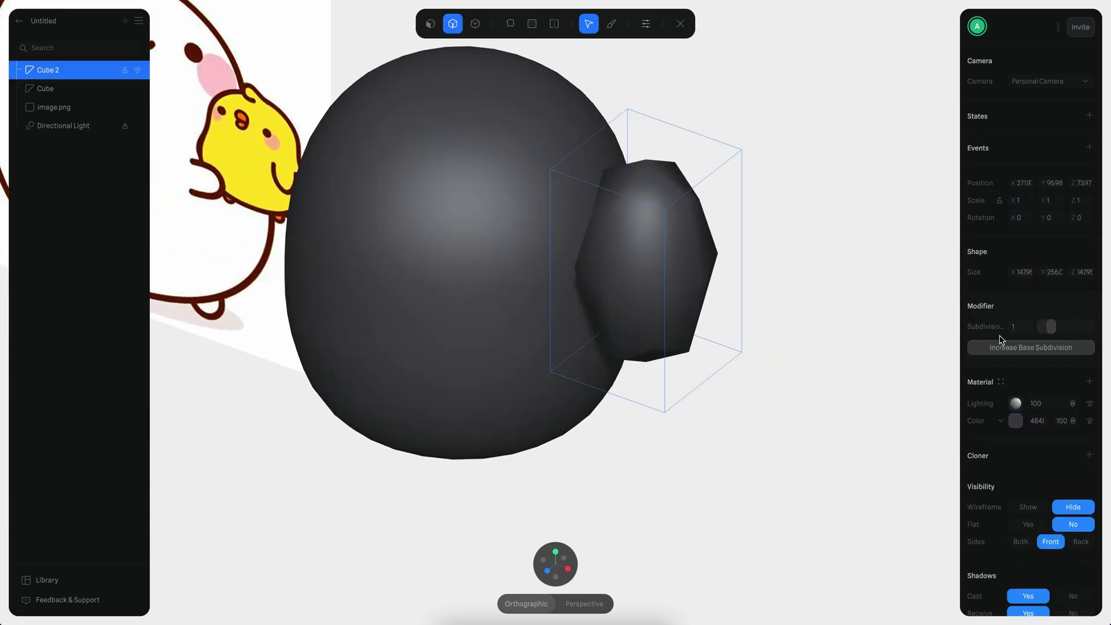
key(Escape)
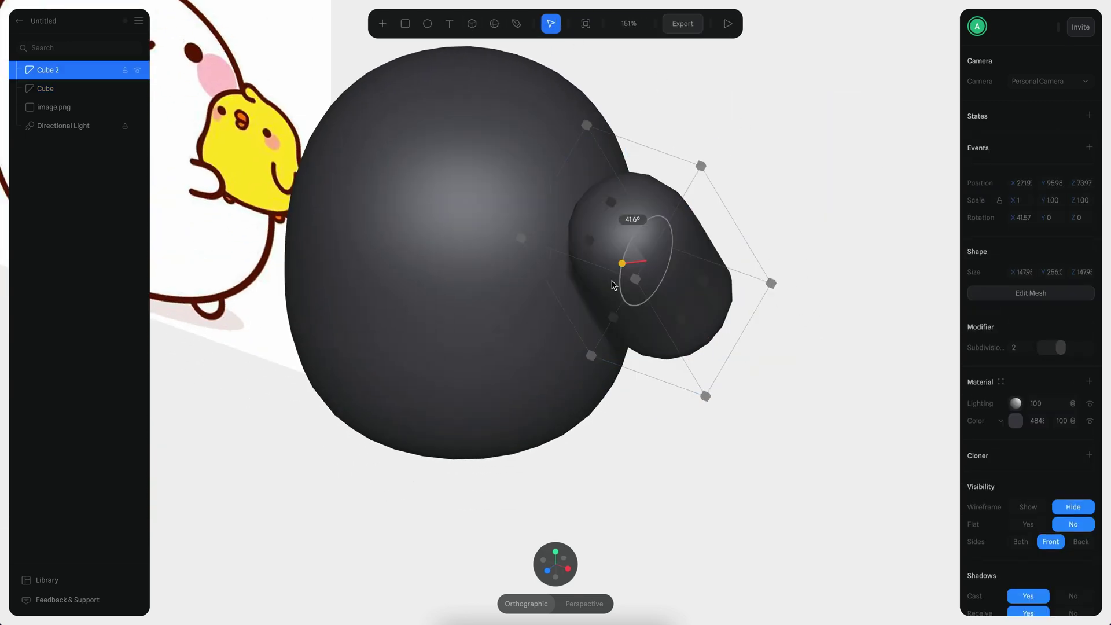
Move the new ear shape above the head to about X 34, Y 311, Z 127.
alt+drag(763, 366, 794, 280)
drag(683, 307, 721, 258)
click(547, 570)
drag(733, 272, 584, 139)
scroll(731, 270, up, 4)
Cut horizontal edge loops around the ear mesh.
click(1031, 292)
click(543, 23)
click(631, 289)
drag(641, 346, 630, 354)
Select the ear's upper ring of vertices and scale it to shape the taper toward the tip.
drag(753, 268, 844, 330)
scroll(581, 288, down, 3)
drag(535, 232, 750, 273)
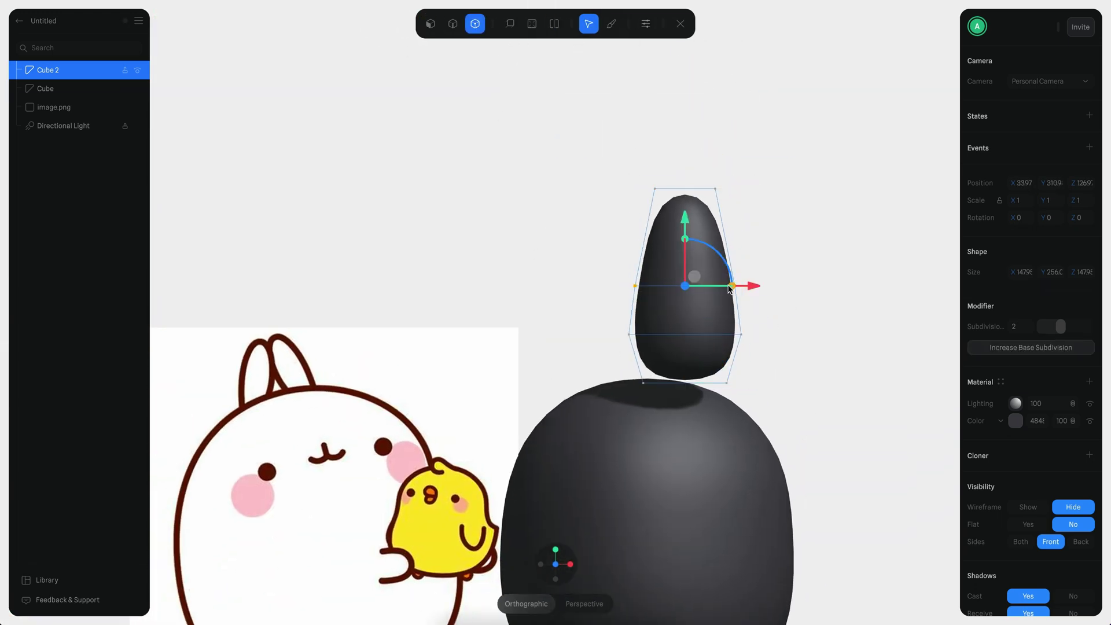
key(Escape)
Select the lower vertices of the ear mesh and move them down to lengthen the ear, and leave mesh editing.
alt+drag(801, 172, 810, 188)
alt+drag(697, 203, 697, 192)
click(1031, 293)
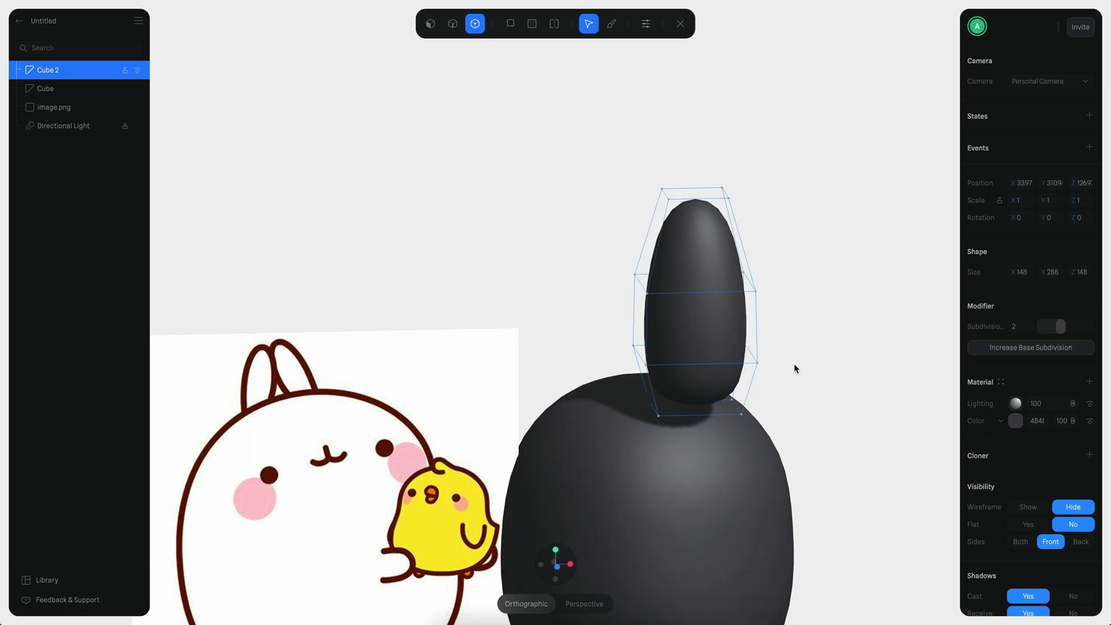
scroll(793, 376, down, 3)
drag(817, 414, 606, 290)
drag(697, 270, 697, 292)
key(Escape)
Shrink the ear to about 70 × 148 × 70 and seat it on top of the head at about X -54, Y 222, Z 14.
click(557, 567)
scroll(769, 153, down, 2)
scroll(769, 153, up, 2)
alt+shift+drag(678, 97, 658, 141)
scroll(660, 292, down, 2)
scroll(660, 293, up, 2)
drag(621, 280, 626, 271)
alt+drag(718, 196, 822, 217)
drag(709, 258, 635, 240)
right_click(649, 320)
click(728, 575)
click(777, 488)
click(559, 565)
scroll(749, 364, up, 3)
scroll(749, 365, down, 2)
click(671, 243)
scroll(741, 169, up, 2)
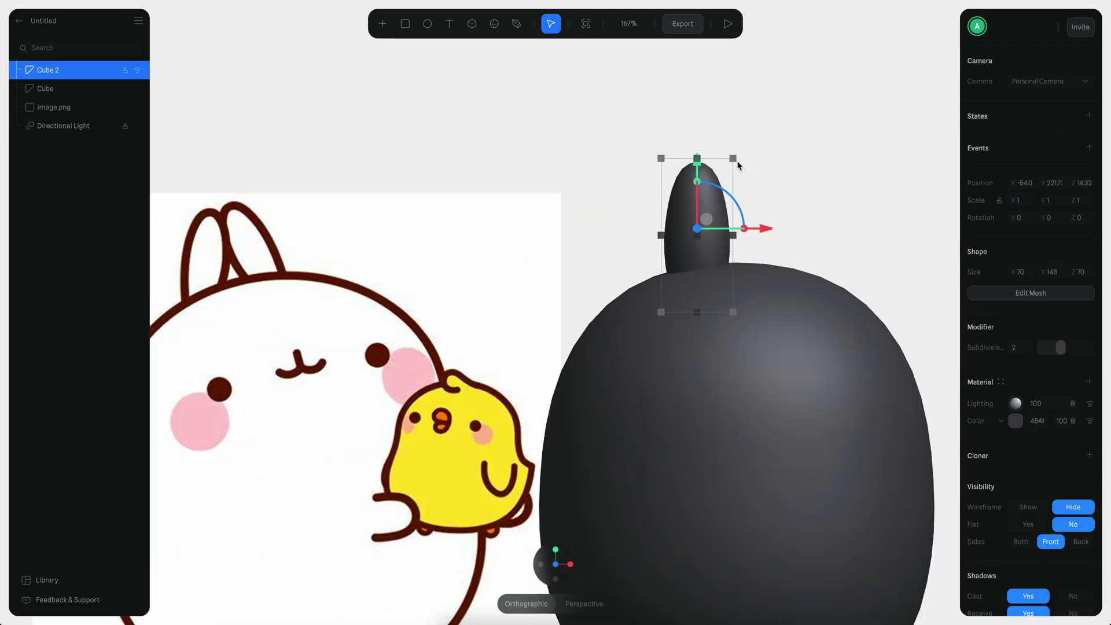
Scale the ear to about 61 × 130 × 61 and duplicate it beside the original at about X 15, Y 223.
alt+drag(693, 259, 761, 253)
click(555, 564)
scroll(759, 287, down, 3)
scroll(759, 288, up, 3)
alt+drag(648, 284, 721, 285)
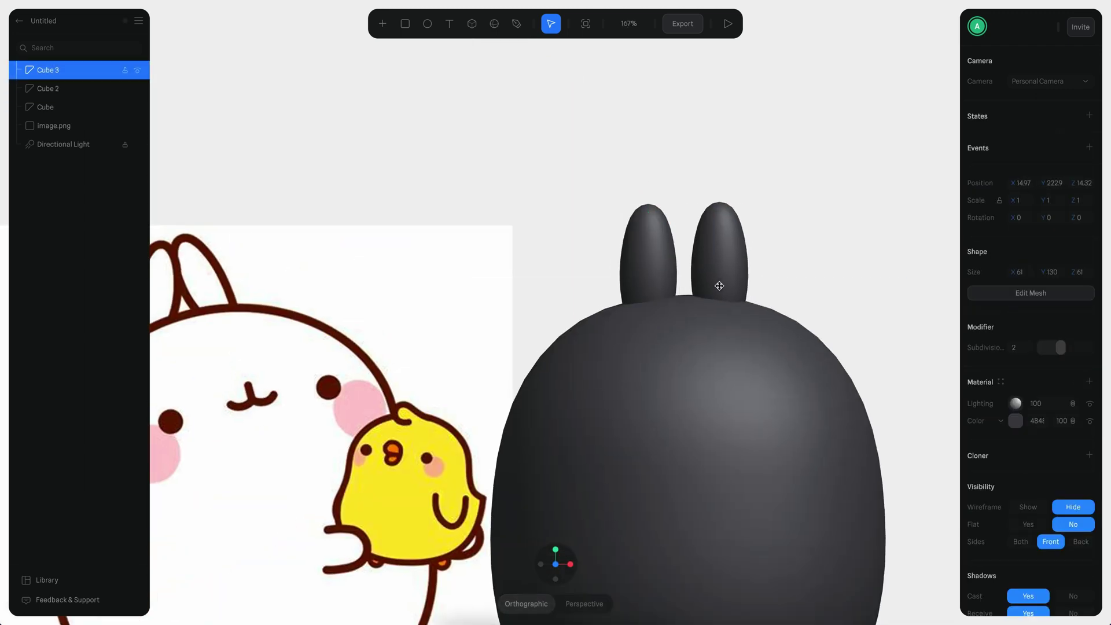
Lean the ear tips toward each other, rotating the original ear to -15° and the copy to about 17° on Z.
scroll(722, 277, up, 2)
drag(770, 220, 764, 215)
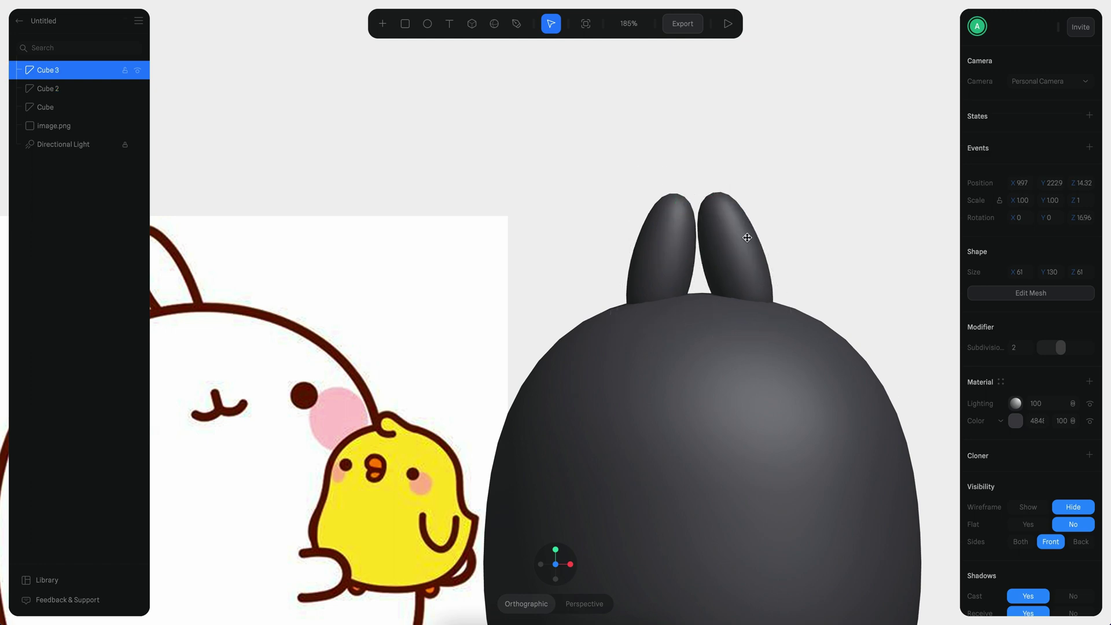
click(830, 175)
scroll(830, 175, down, 5)
alt+drag(747, 184, 808, 202)
scroll(771, 189, down, 2)
scroll(752, 168, up, 2)
click(650, 124)
scroll(853, 149, up, 3)
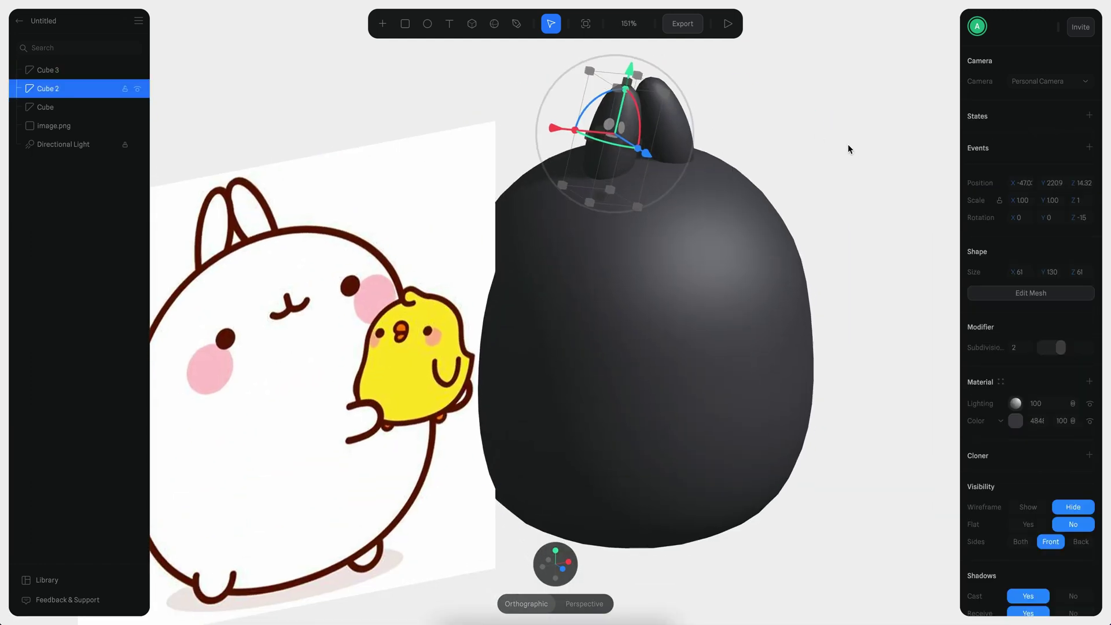
click(853, 149)
Add a cube about 68 × 150 × 68 beside the bunny's body and convert it to a smoothed, editable mesh.
click(555, 565)
click(472, 24)
drag(799, 143, 869, 298)
click(1032, 345)
scroll(707, 165, right, 2)
scroll(706, 165, up, 3)
Cut a horizontal edge loop around the middle of the new arm mesh.
click(554, 24)
click(836, 273)
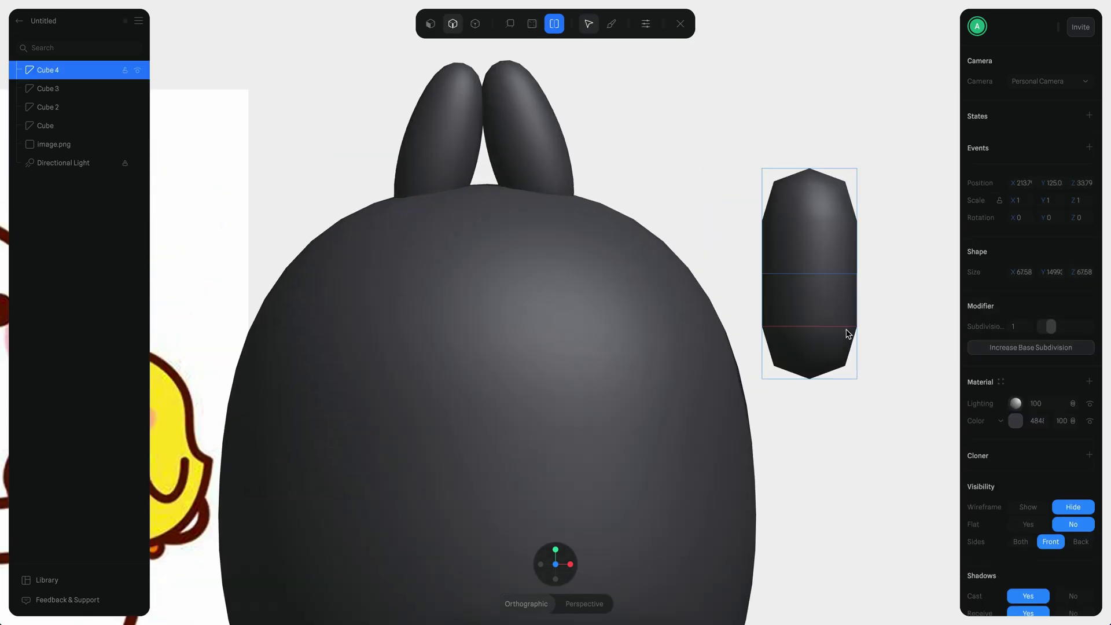
key(Escape)
Move the arm mesh to the front of the body and rotate it about 89° on X so it points forward.
click(791, 310)
drag(791, 310, 432, 327)
scroll(432, 327, down, 2)
alt+drag(457, 232, 754, 247)
drag(728, 202, 760, 261)
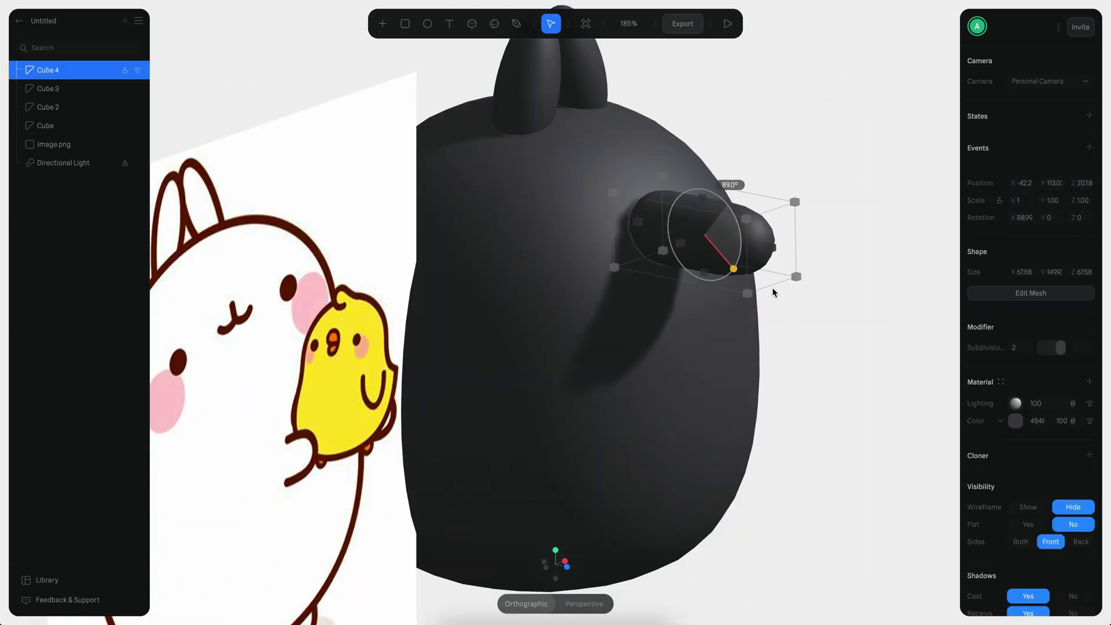
Lower the arm on the belly, duplicate it for the second arm, and adjust the first arm's rotation to about 96° on X.
drag(712, 180, 698, 343)
click(567, 566)
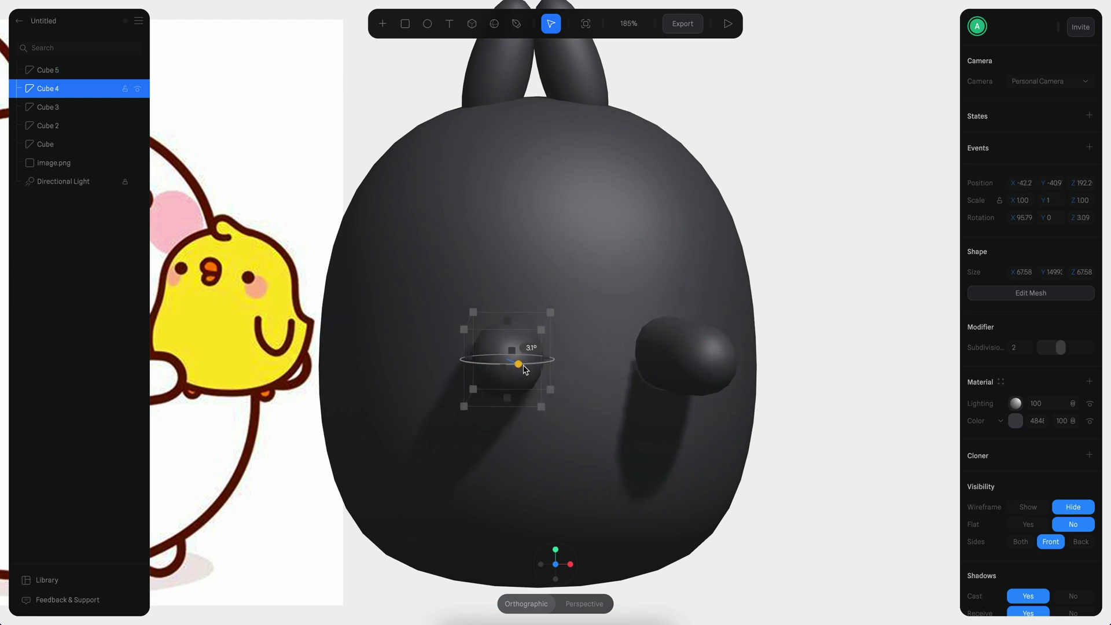
drag(522, 369, 509, 370)
Select both arms and reposition them lower on the belly, with the first arm at about Y -92, Z 186.
shift+click(683, 356)
scroll(806, 382, down, 4)
click(693, 367)
shift+click(591, 384)
alt+drag(806, 382, 654, 440)
click(723, 348)
drag(752, 404, 751, 362)
alt+drag(631, 515, 735, 417)
shift+click(639, 314)
click(559, 563)
scroll(710, 362, down, 3)
click(540, 367)
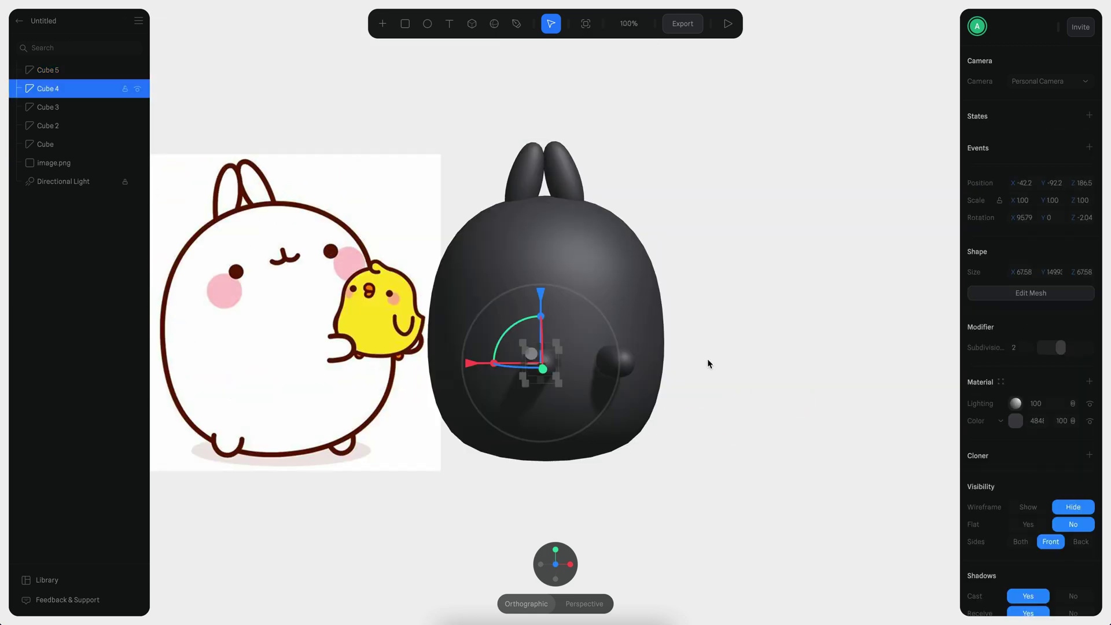
Duplicate the arm and place the copy as a foot under the body, rotated to about 173° on X.
key(super+d)
scroll(644, 233, up, 5)
drag(647, 381, 646, 364)
alt+drag(747, 463, 659, 423)
click(556, 564)
scroll(722, 380, left, 2)
drag(681, 318, 681, 316)
scroll(744, 338, up, 5)
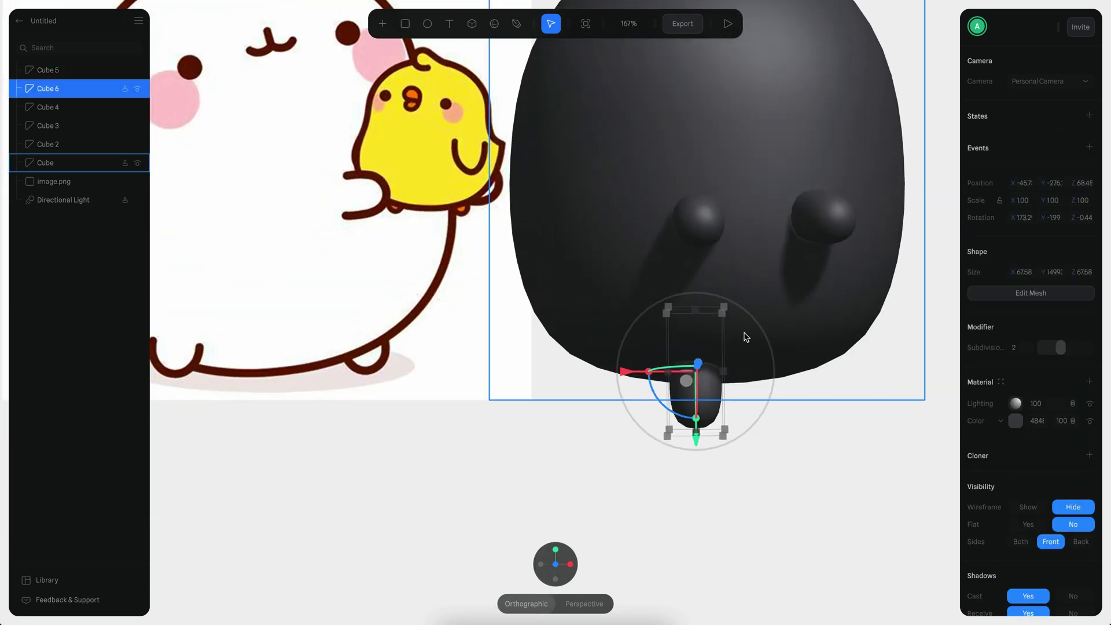
Enlarge the foot to about 74 × 164 × 74 and duplicate it under the other side, tilted about -26° on Z.
alt+shift+drag(809, 316, 817, 300)
drag(767, 474, 723, 454)
scroll(613, 382, down, 5)
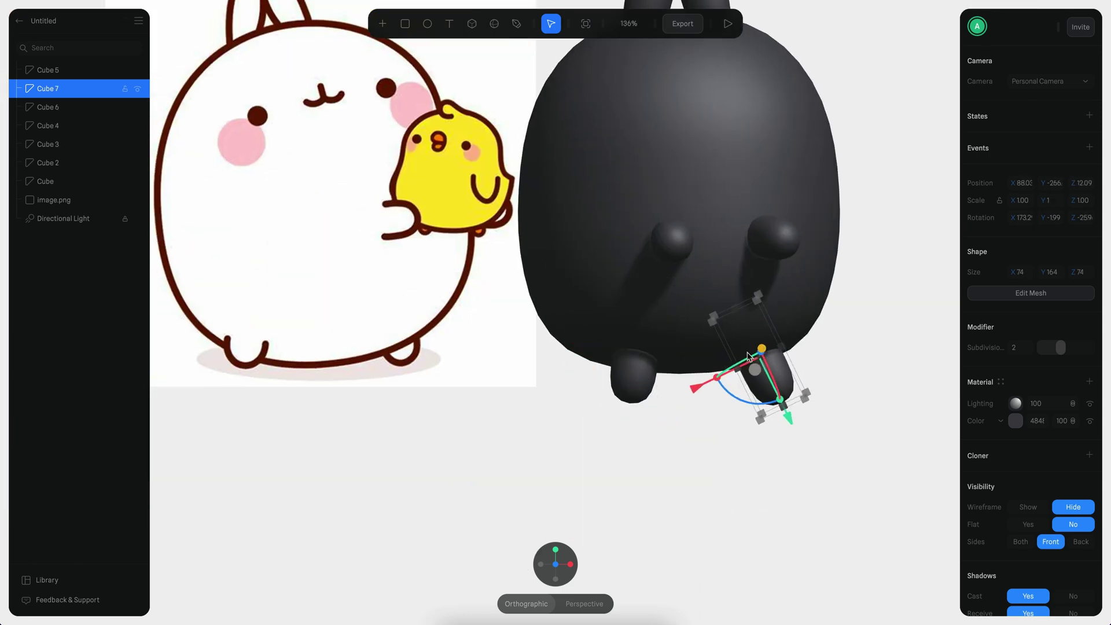
drag(651, 381, 623, 379)
Add a sphere about 81 across as a tail on the bunny's lower back.
alt+drag(877, 506, 856, 385)
drag(716, 165, 716, 125)
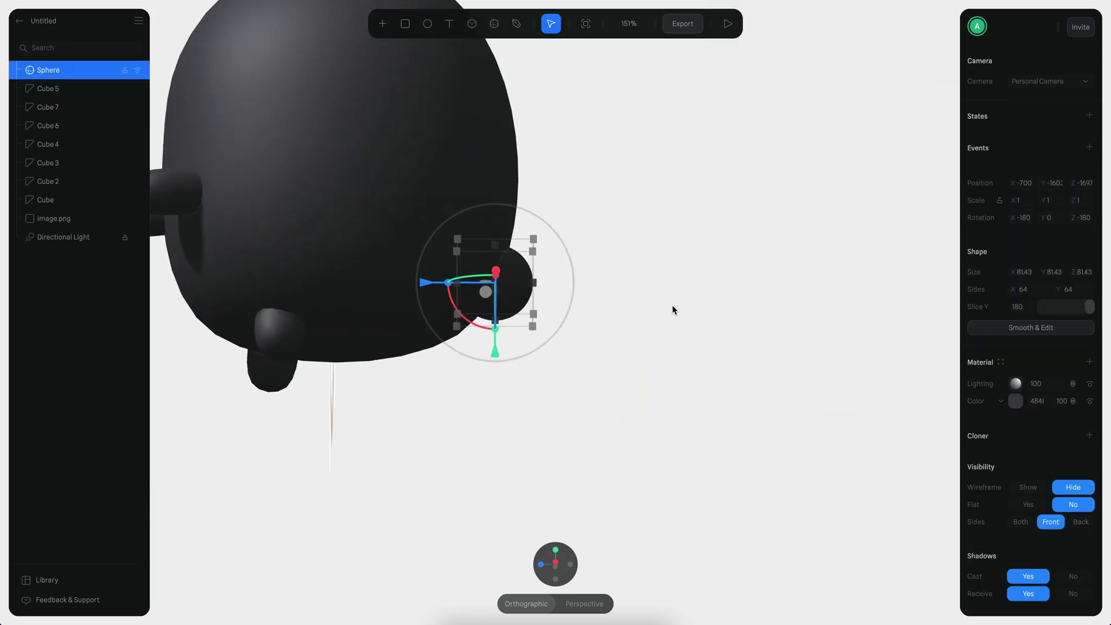
click(694, 325)
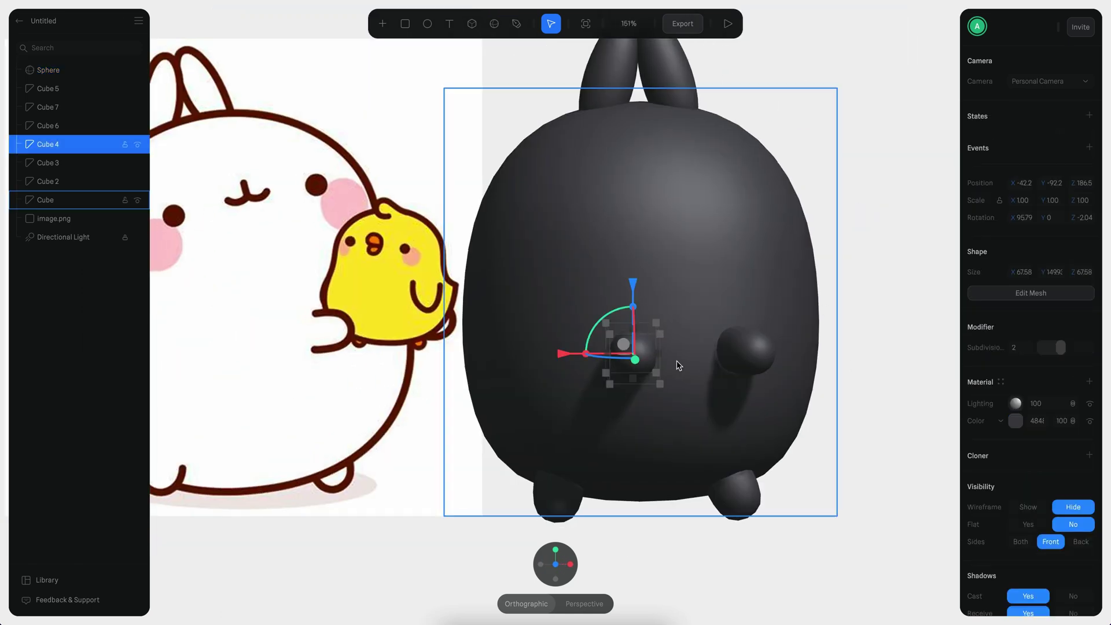
Add two small spheres about 38 across on the face as the bunny's eyes.
click(758, 359)
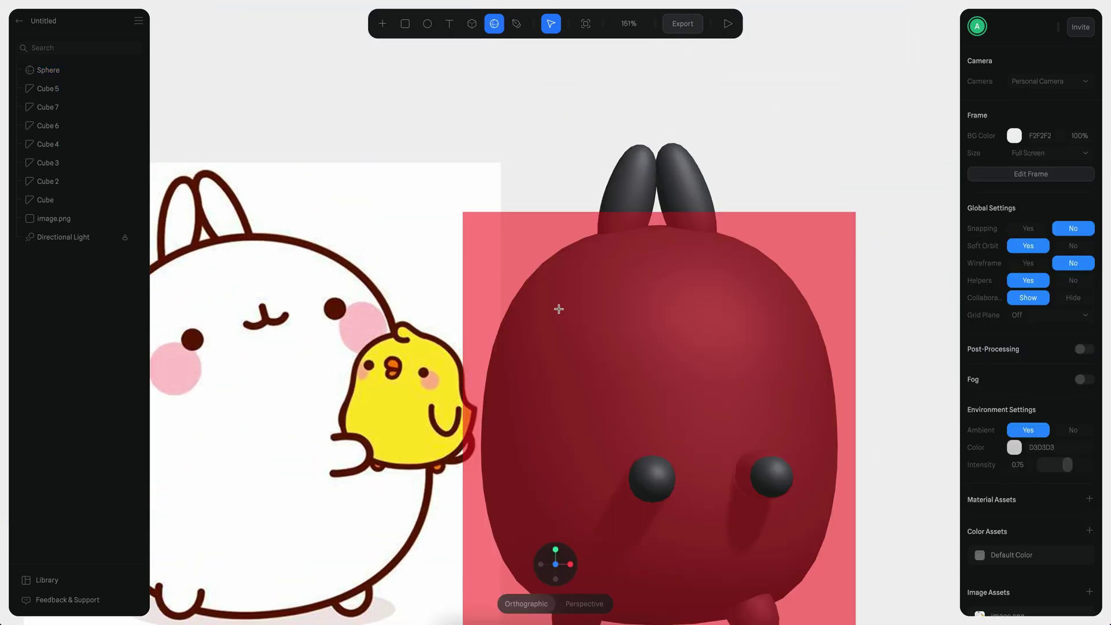
click(558, 309)
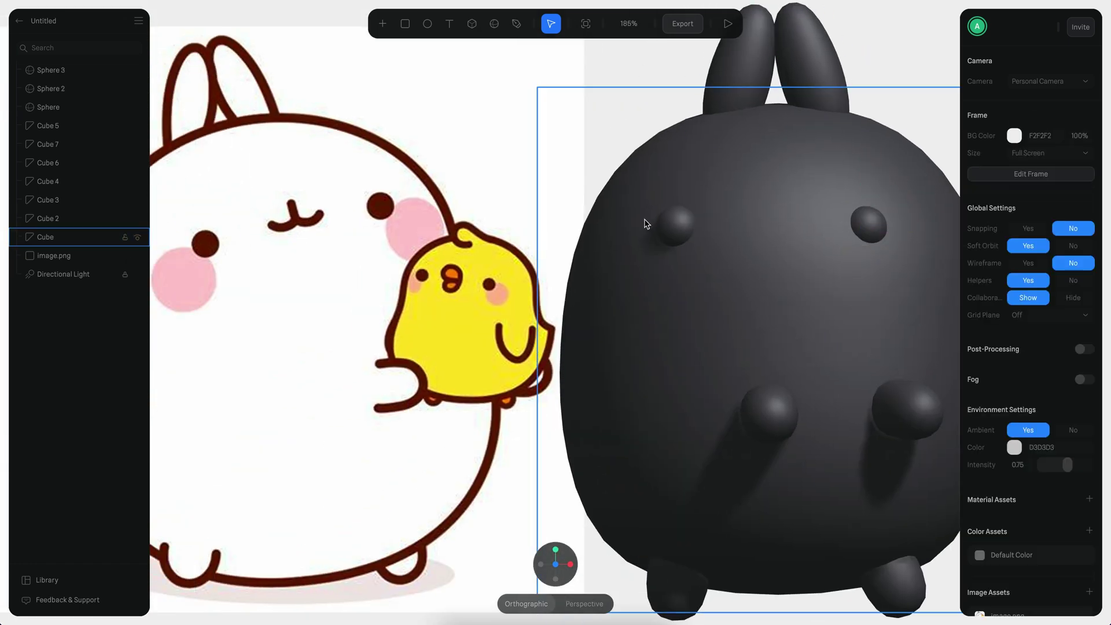
click(647, 224)
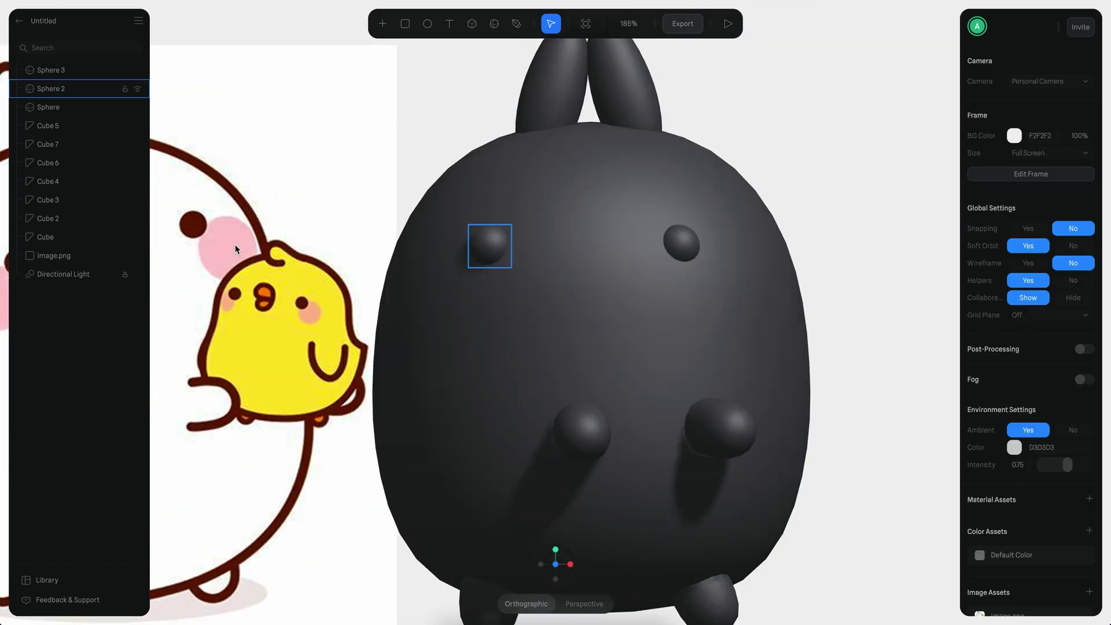
Give both eye spheres a near-black colour and save it as a material asset named Eyes.
click(478, 236)
shift+click(677, 238)
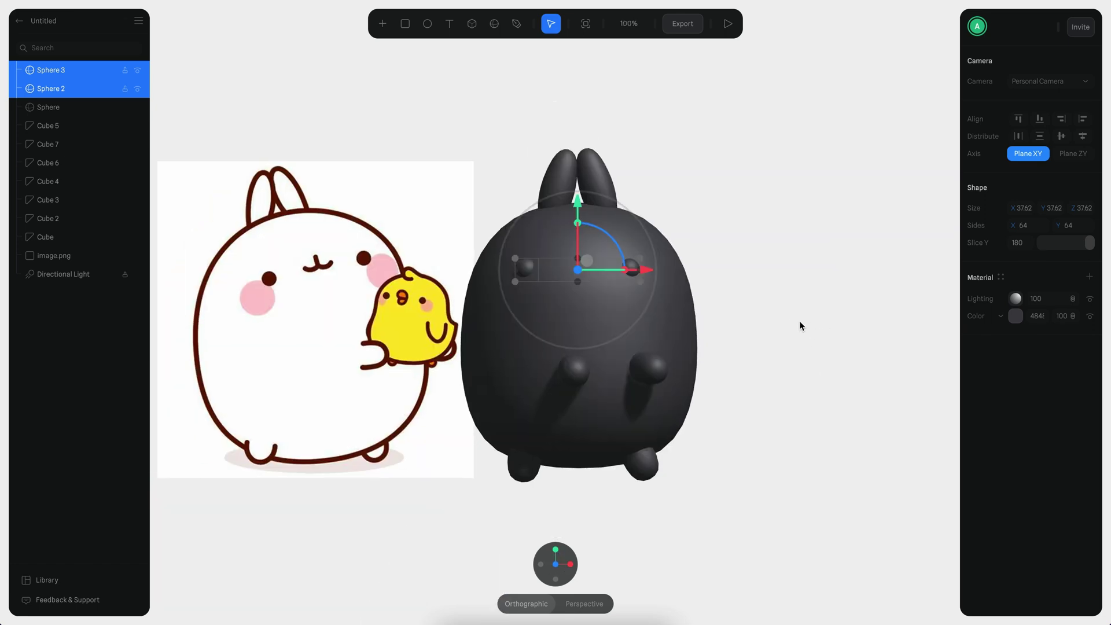
click(1016, 316)
drag(1000, 278, 926, 80)
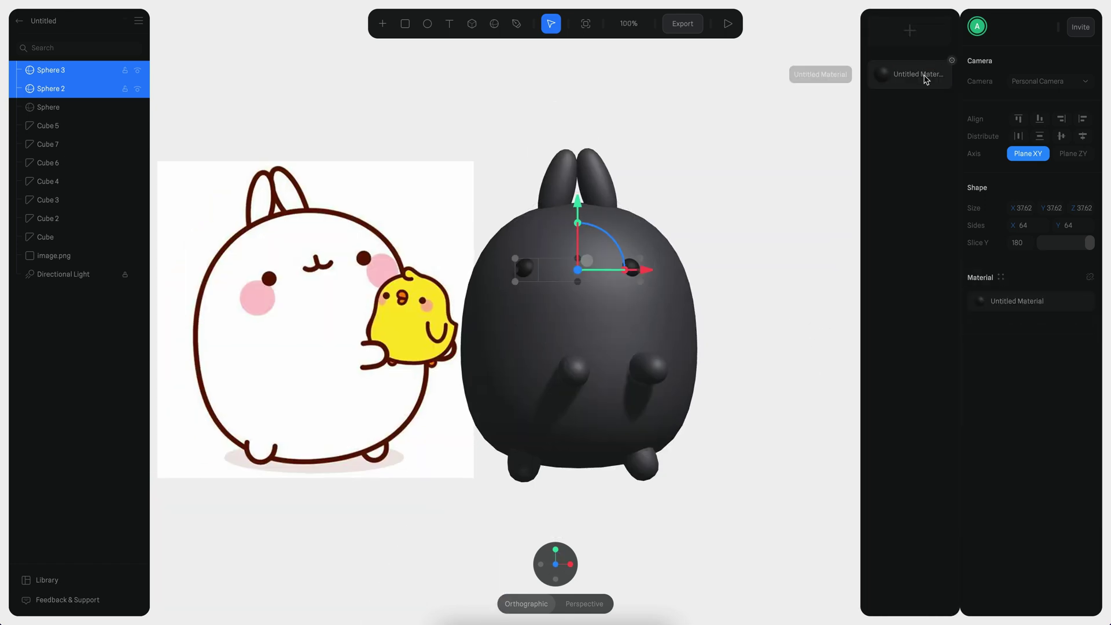
click(815, 213)
Add a torus about 71 across on the face between the eyes for the mouth.
scroll(815, 213, up, 5)
alt+drag(637, 220, 721, 246)
click(384, 24)
scroll(446, 176, down, 3)
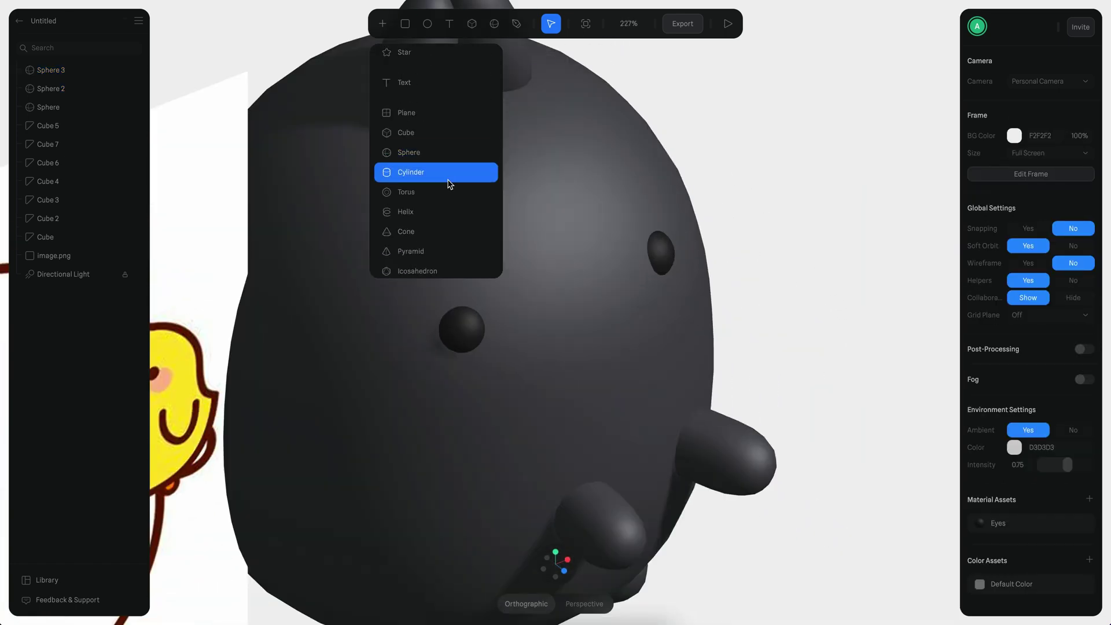
click(437, 189)
drag(544, 297, 628, 349)
click(564, 570)
scroll(857, 336, up, 5)
Shape the torus into a round-ended arc with Slice 109 and Corner 128, rotated about 121° on Z and duplicated as the mouth's second half.
drag(1089, 324, 1064, 324)
drag(1042, 342, 1068, 344)
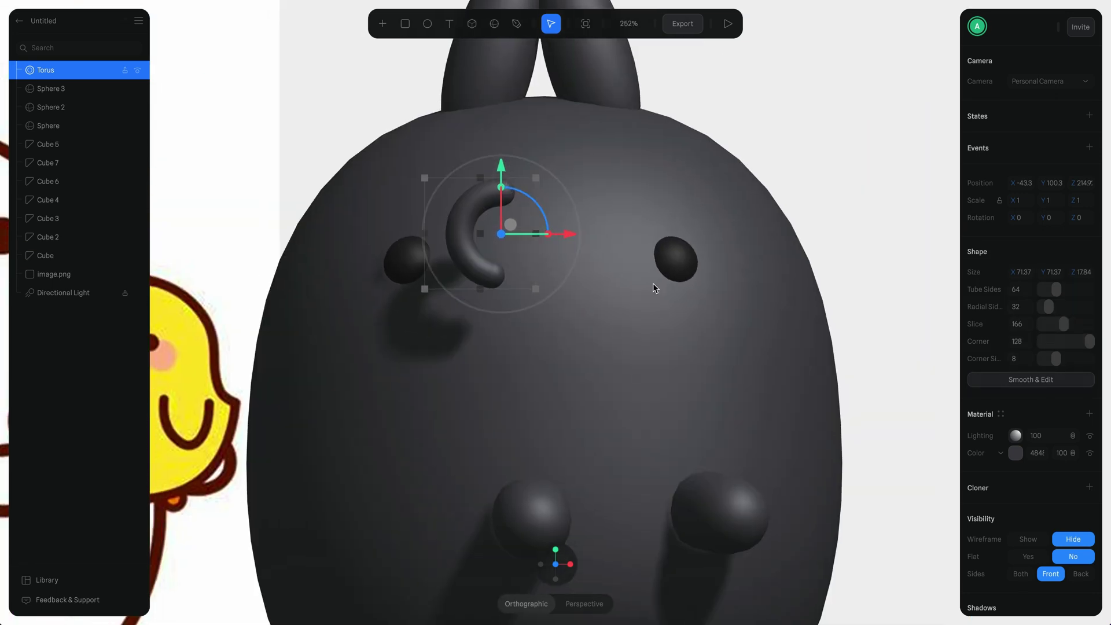
drag(1069, 343, 1086, 336)
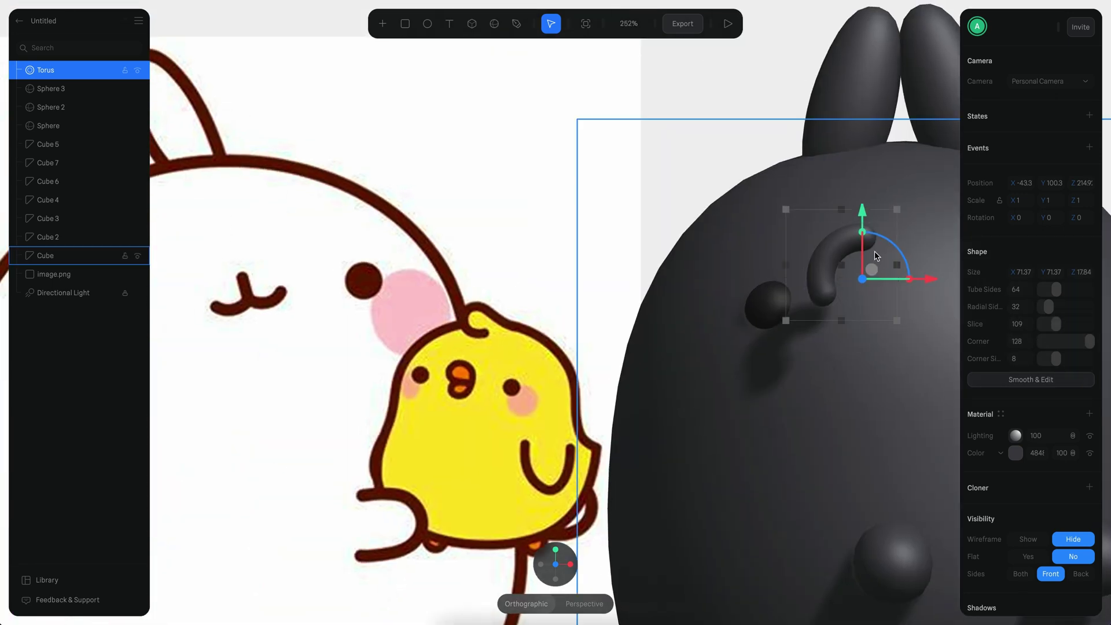
drag(893, 246, 800, 240)
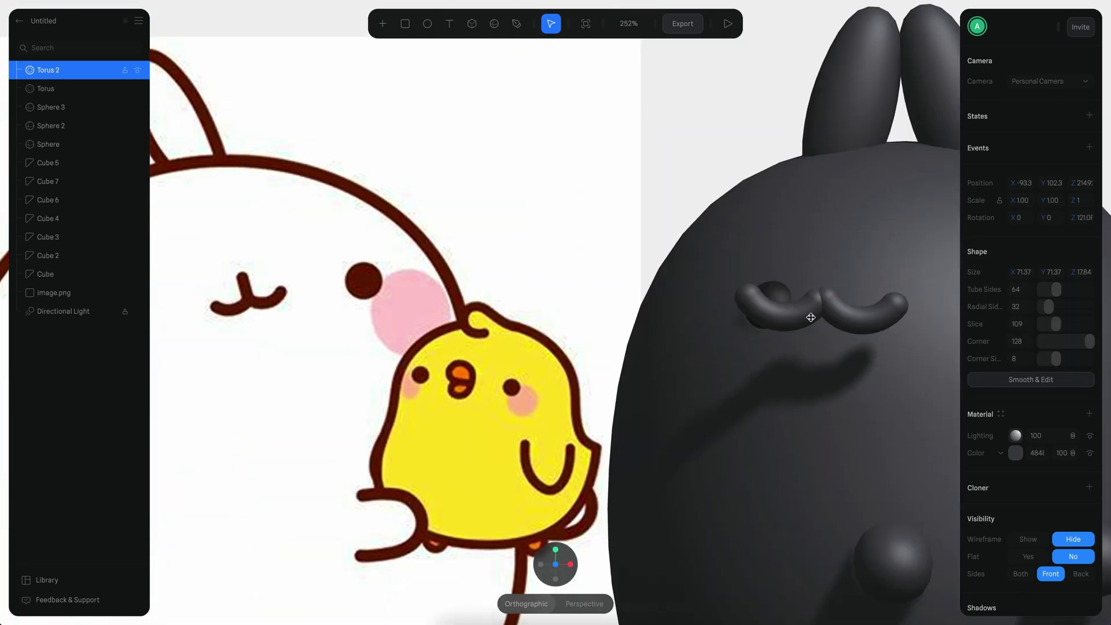
Add a cylinder about 33 across where the two mouth curves meet and bring it forward to the face surface.
click(383, 23)
scroll(410, 207, down, 3)
click(414, 168)
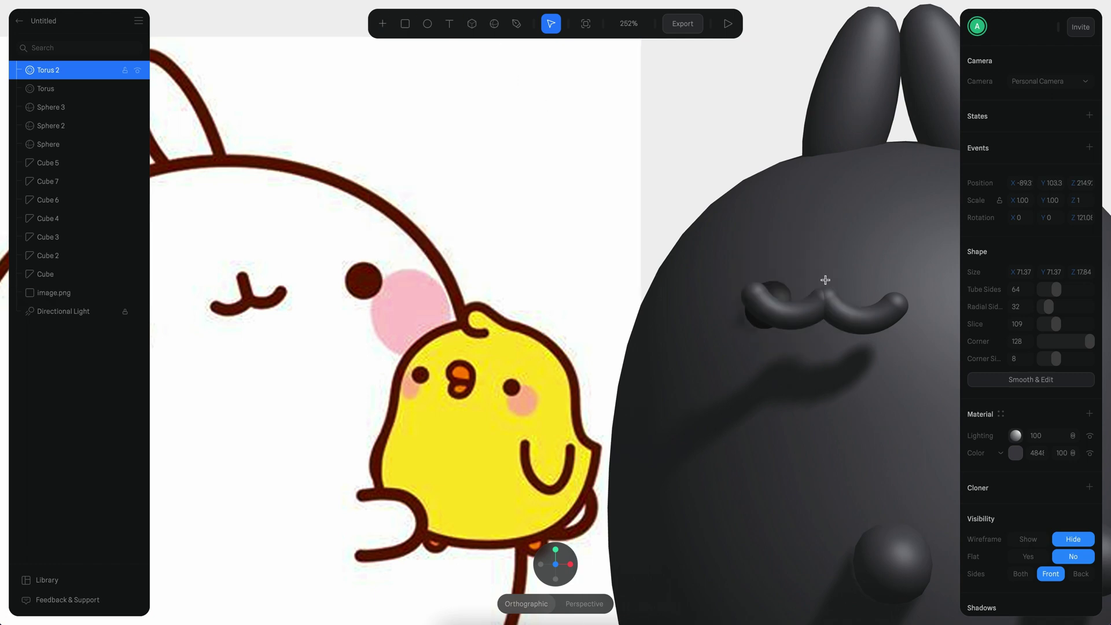
drag(824, 292, 859, 262)
right_click(847, 285)
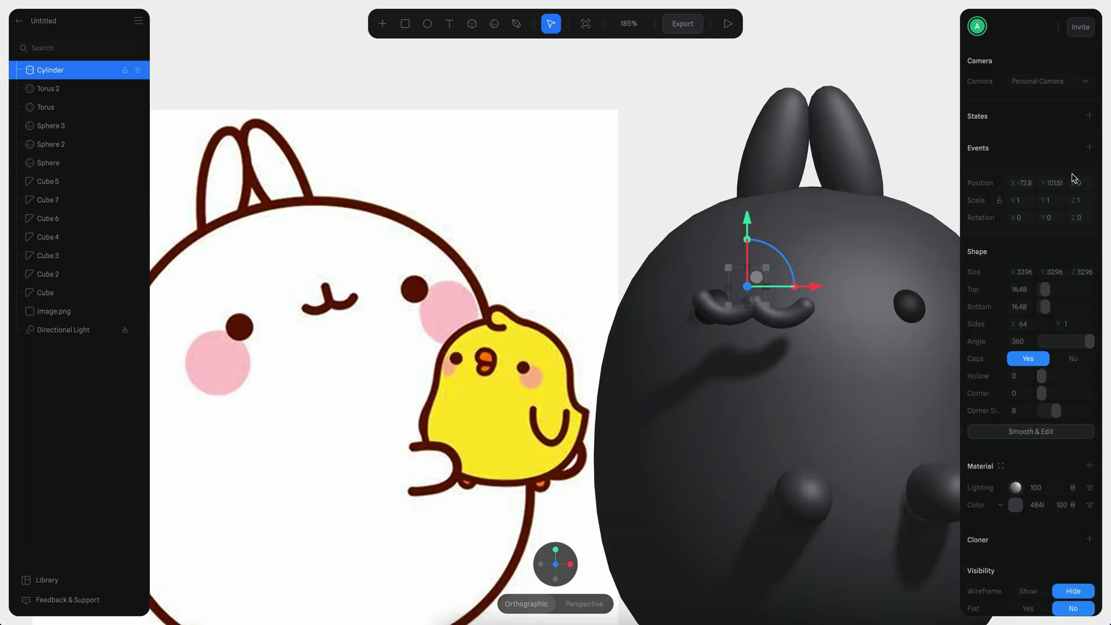
drag(1073, 183, 1107, 184)
Shape the cylinder into an upright 18 × 44 × 18 bar with rounded ends and centre it above the joint of the mouth curves.
scroll(832, 300, up, 8)
drag(744, 209, 813, 243)
scroll(812, 243, up, 1)
scroll(812, 254, right, 5)
drag(554, 342, 553, 412)
drag(605, 352, 564, 342)
drag(514, 263, 530, 172)
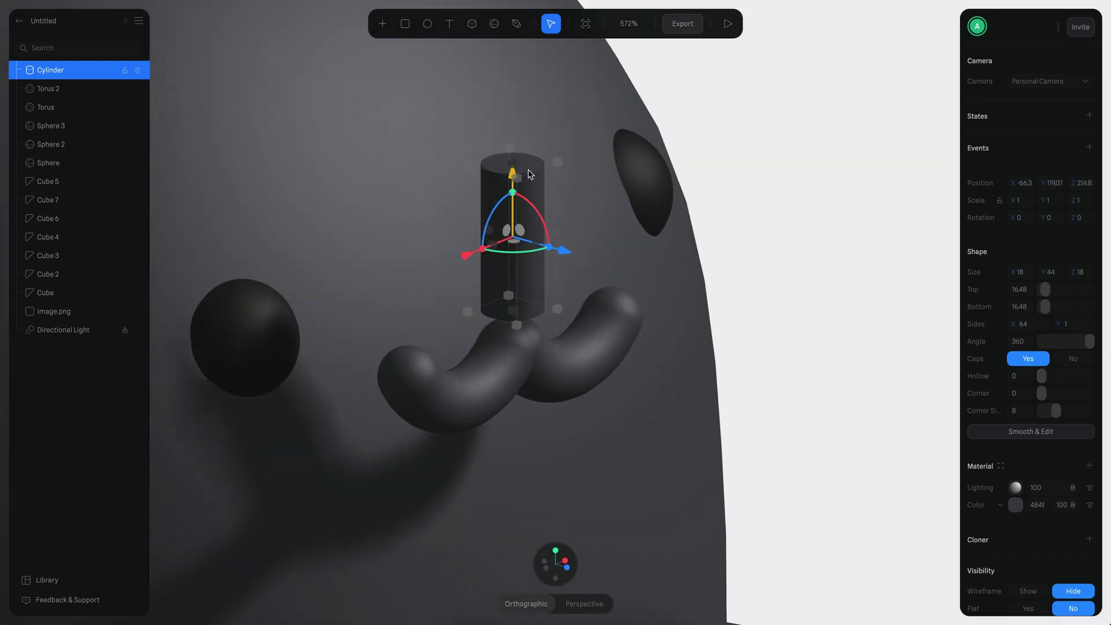
Apply the Eyes material to the cylinder and both mouth curves and group the three objects.
shift+click(591, 345)
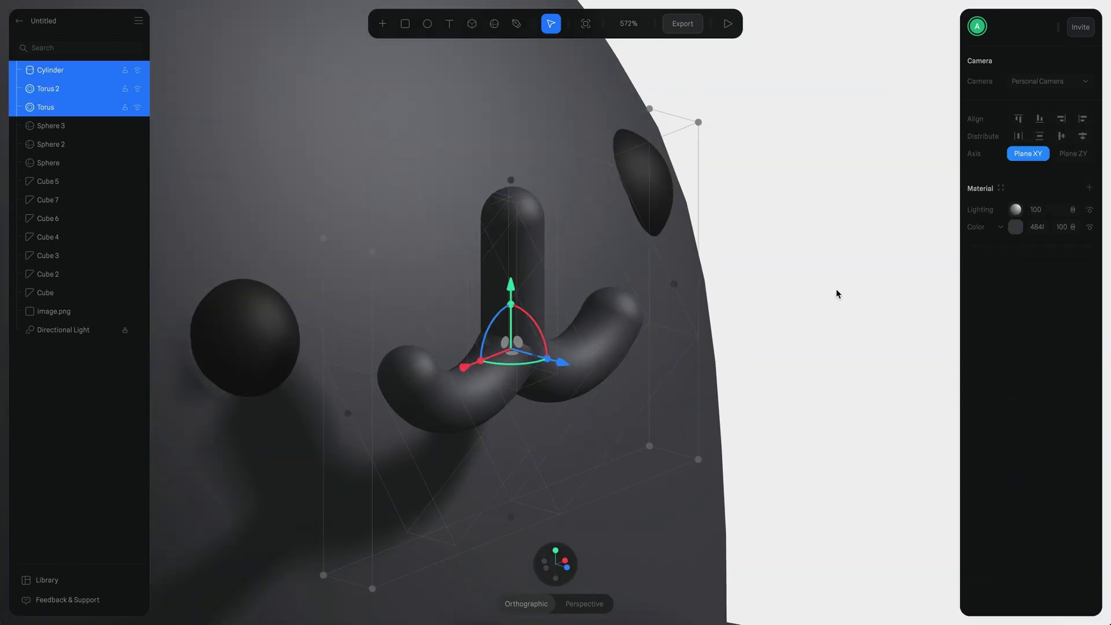
click(1001, 188)
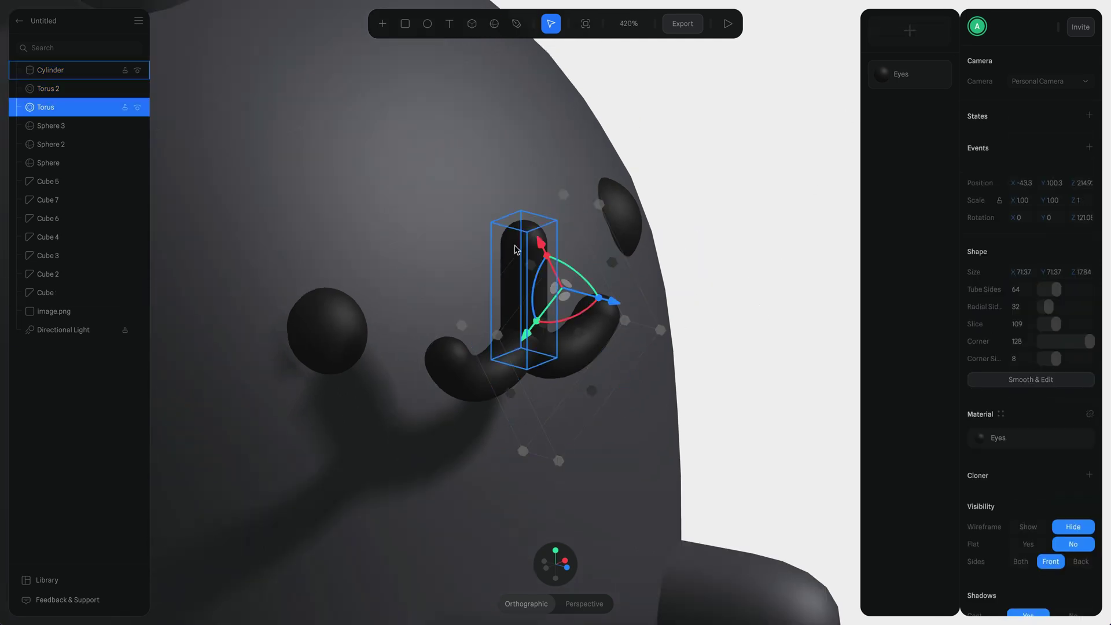
key(ctrl+g)
Scale the mouth group down between the eyes and set it against the face, tilted about -12.5° on X.
scroll(543, 381, down, 5)
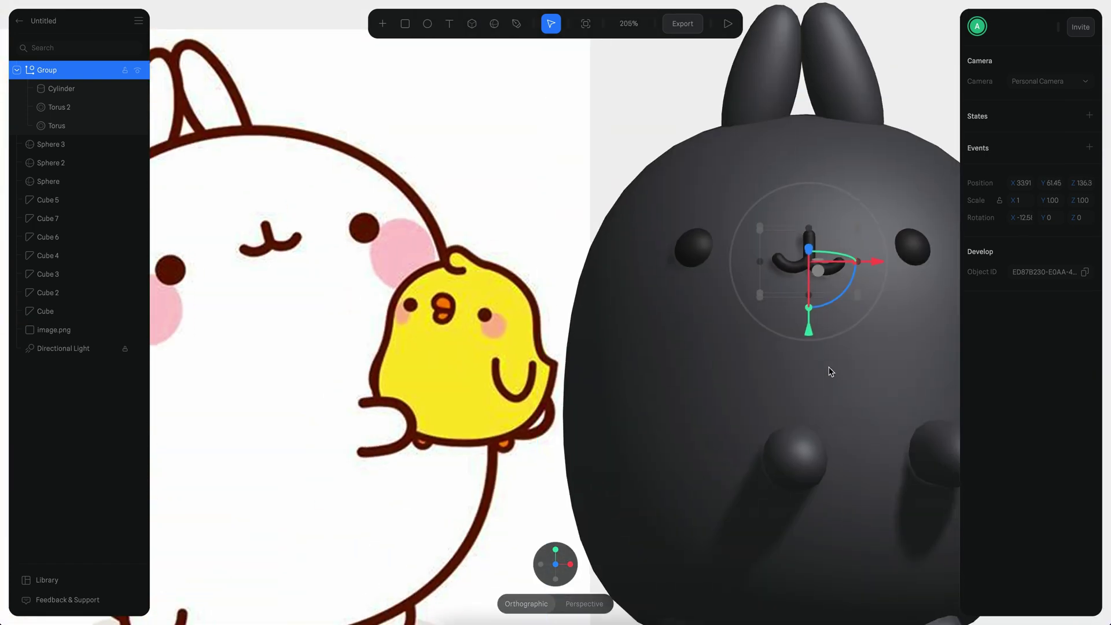
middle_drag(829, 372, 555, 367)
key(Escape)
scroll(662, 302, up, 3)
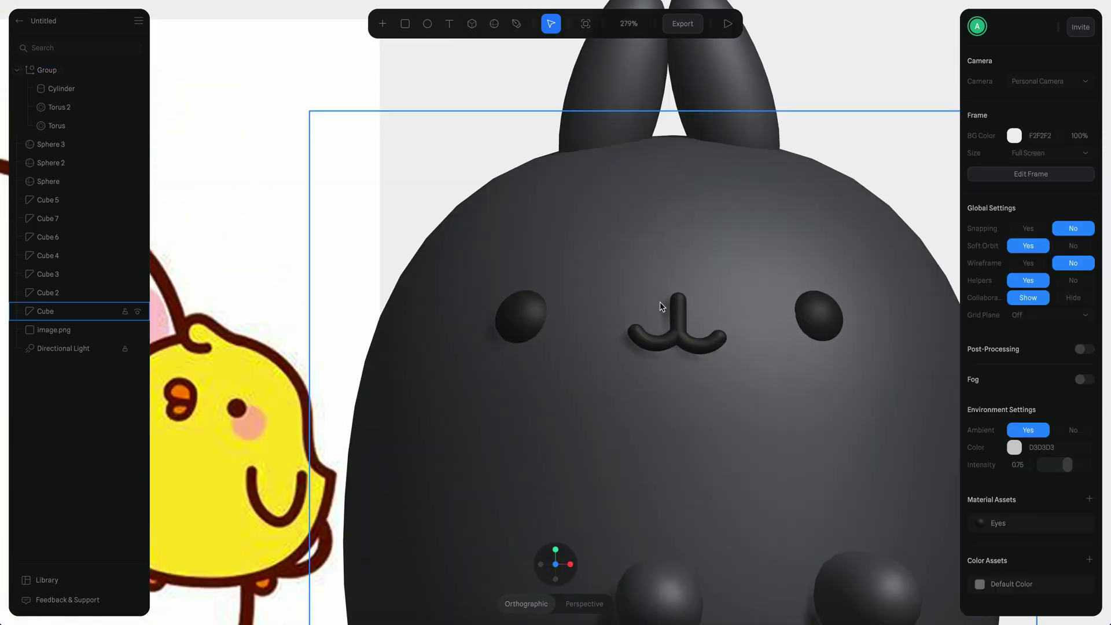
Select the bunny's body mesh and lock it.
click(592, 242)
scroll(592, 242, up, 2)
scroll(758, 382, up, 3)
key(shift+super+l)
Raise the mouth's right curve slightly inside the group to line it up with the left curve.
click(794, 379)
scroll(795, 379, up, 4)
middle_drag(794, 379, 581, 323)
click(580, 323)
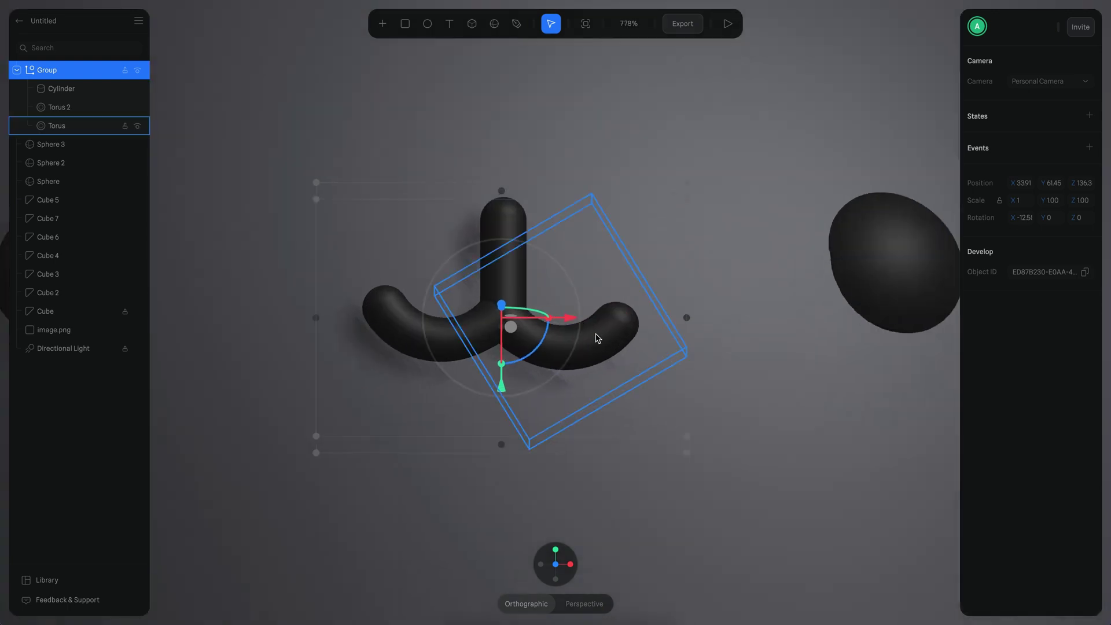
double_click(567, 340)
click(684, 318)
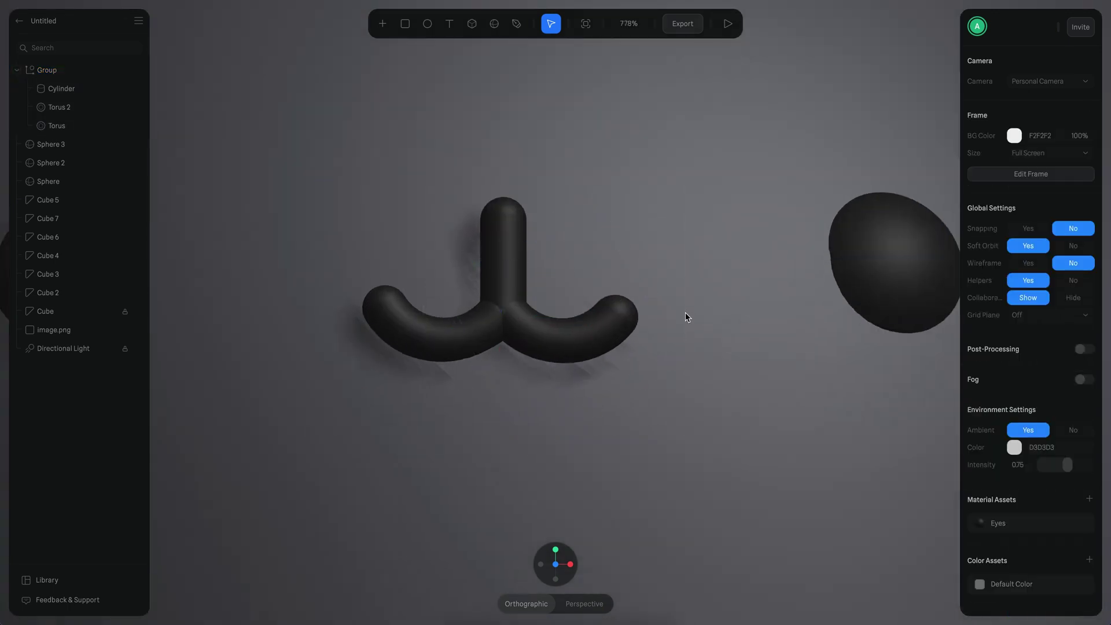
Move the mouth group up on the face to about Y 69.5, Z 134.5.
scroll(687, 313, down, 10)
click(722, 283)
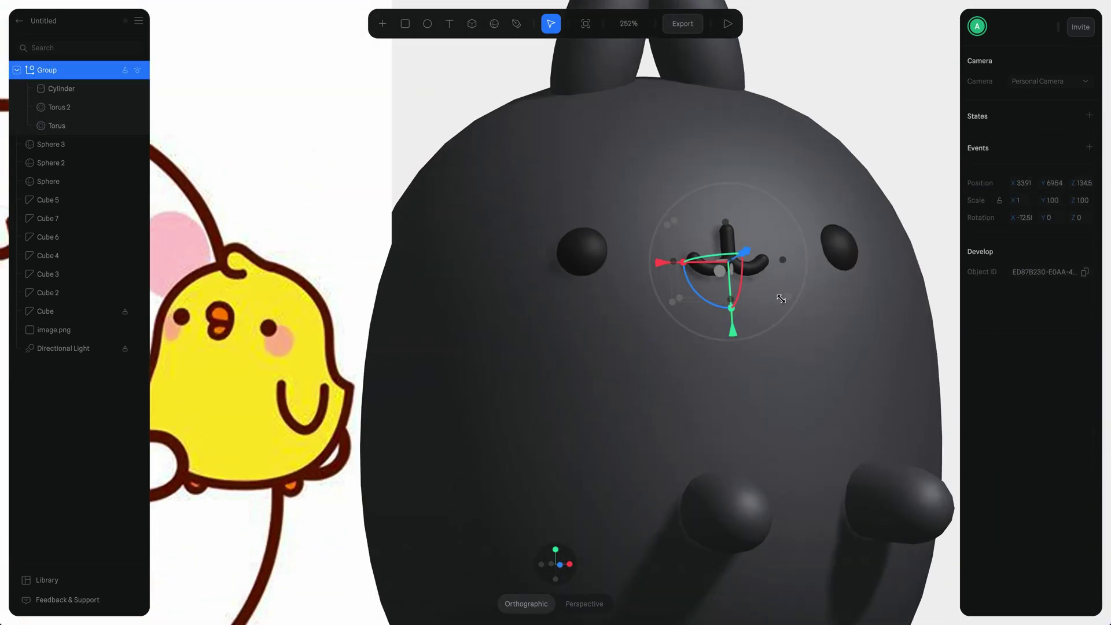
scroll(783, 300, down, 6)
click(857, 296)
Add a cube about 146 on each side over the reference chick and convert it to an editable mesh with subdivision 2.
scroll(839, 219, up, 4)
scroll(844, 266, down, 4)
scroll(831, 273, up, 2)
scroll(755, 127, up, 2)
scroll(752, 124, left, 3)
click(472, 23)
shift+drag(452, 212, 547, 301)
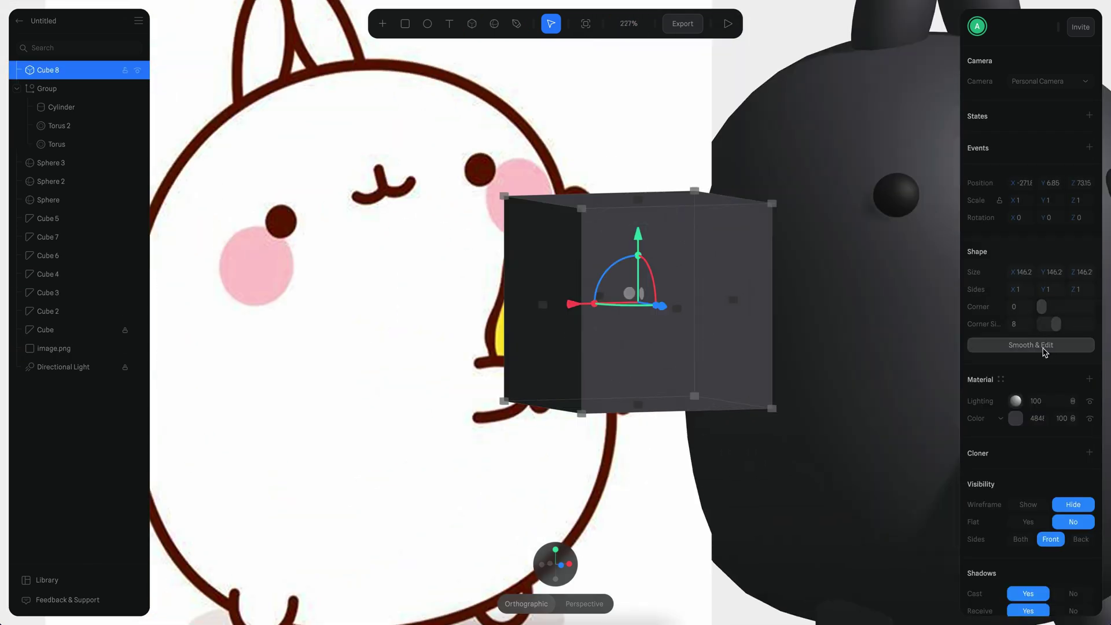
click(1042, 346)
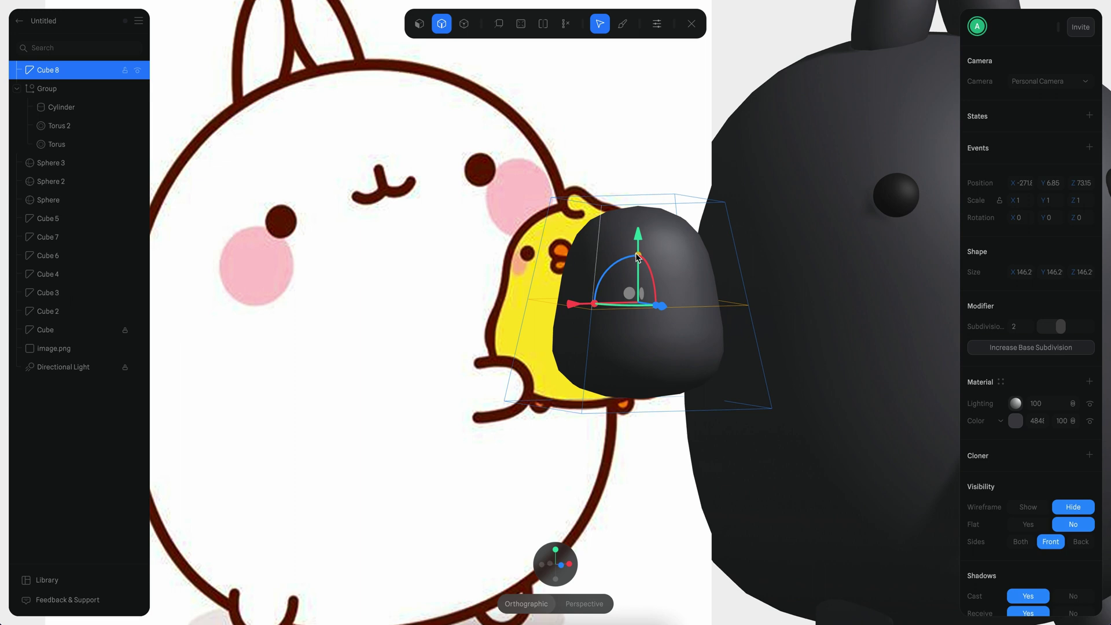
Select the horizontal edge loop around the chick's body mesh and adjust it to refine the rounded, tapered shape.
scroll(688, 321, up, 5)
double_click(650, 322)
drag(624, 246, 625, 217)
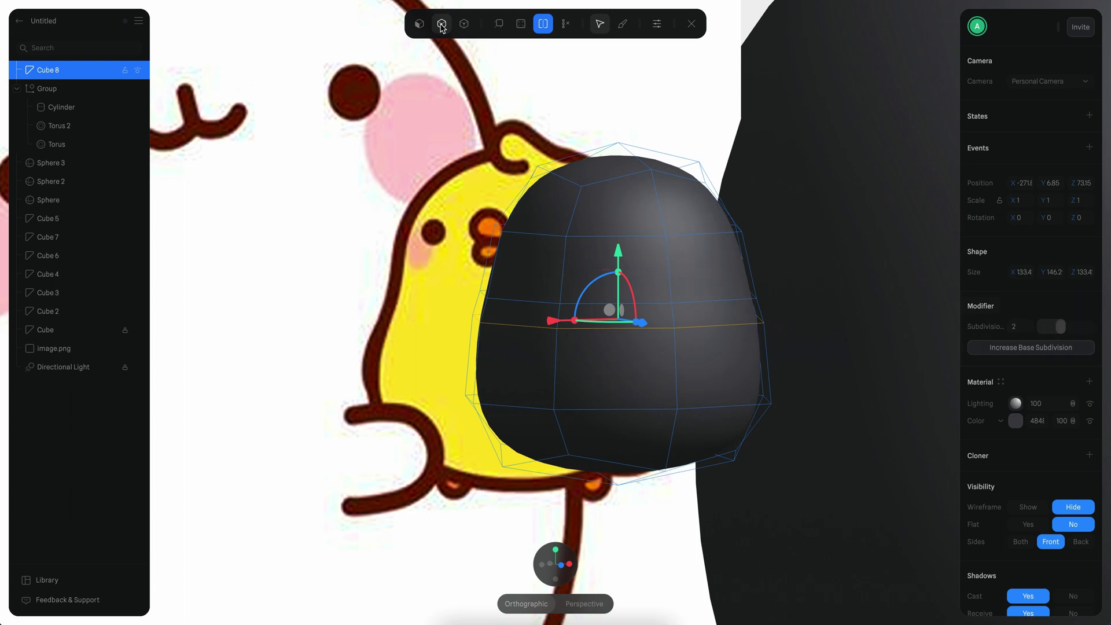
Select the middle horizontal edge loop of the chick's body mesh and lower it slightly.
drag(623, 232, 622, 221)
drag(575, 286, 577, 287)
double_click(590, 329)
drag(618, 252, 618, 268)
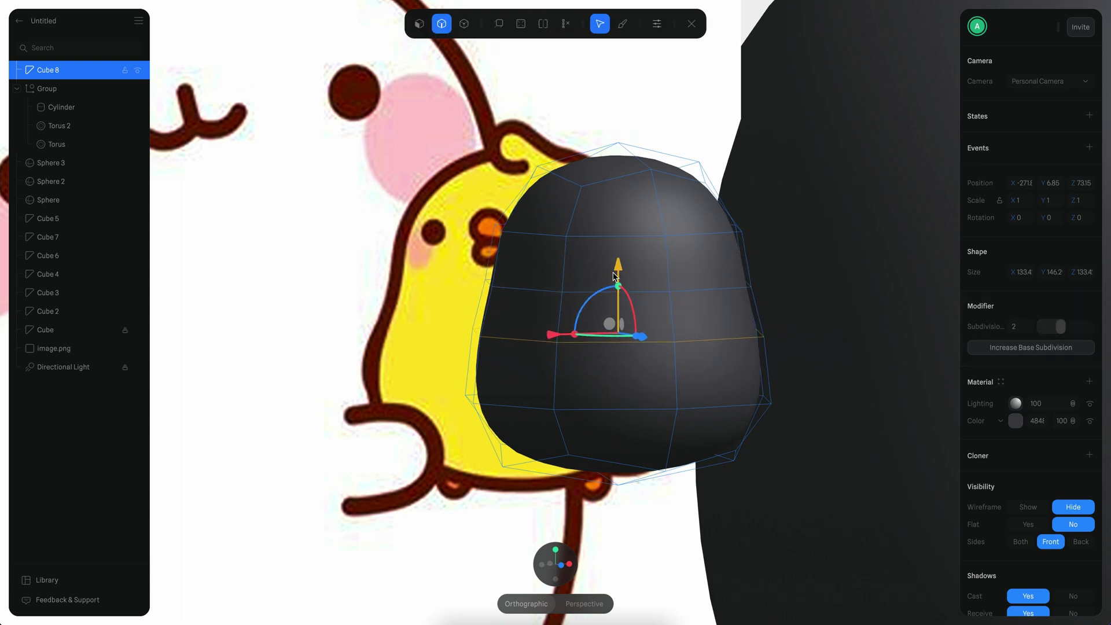
alt+drag(836, 376, 771, 379)
key(Escape)
Move the chick's body over the reference chick at about X -286 and resize it to about 152 × 163 × 152.
scroll(739, 265, down, 10)
scroll(550, 396, up, 5)
alt+shift+drag(550, 394, 540, 406)
drag(612, 360, 596, 367)
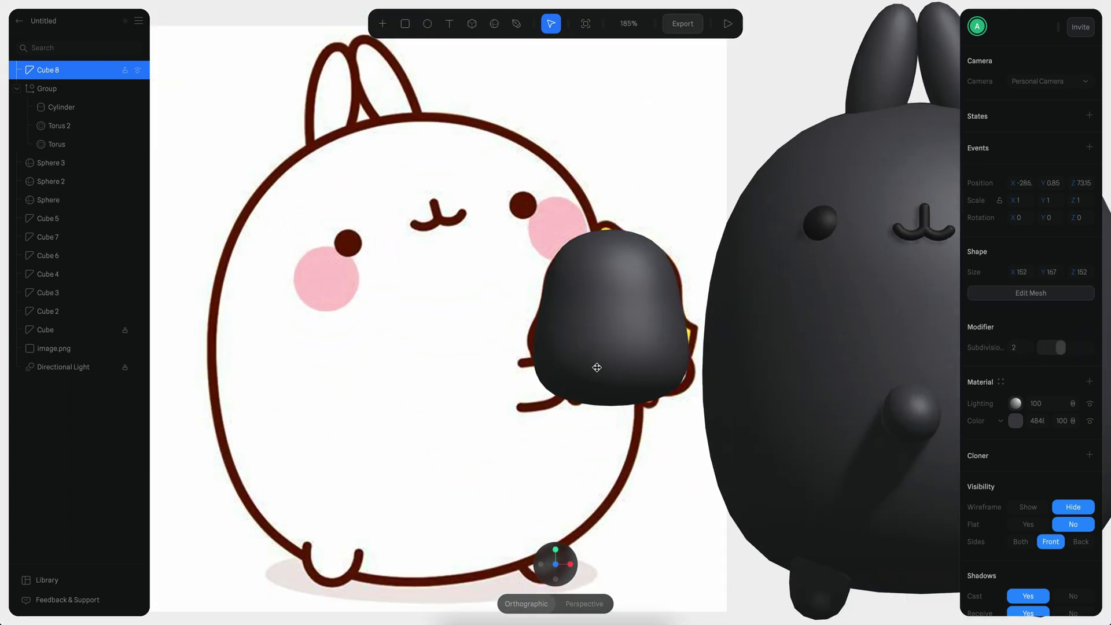
scroll(689, 372, up, 4)
mouse_move(631, 450)
mouse_down()
mouse_move(642, 392)
mouse_move(641, 445)
mouse_up()
Shift the middle edges of the chick's body mesh slightly along X to refine its side contour.
double_click(573, 349)
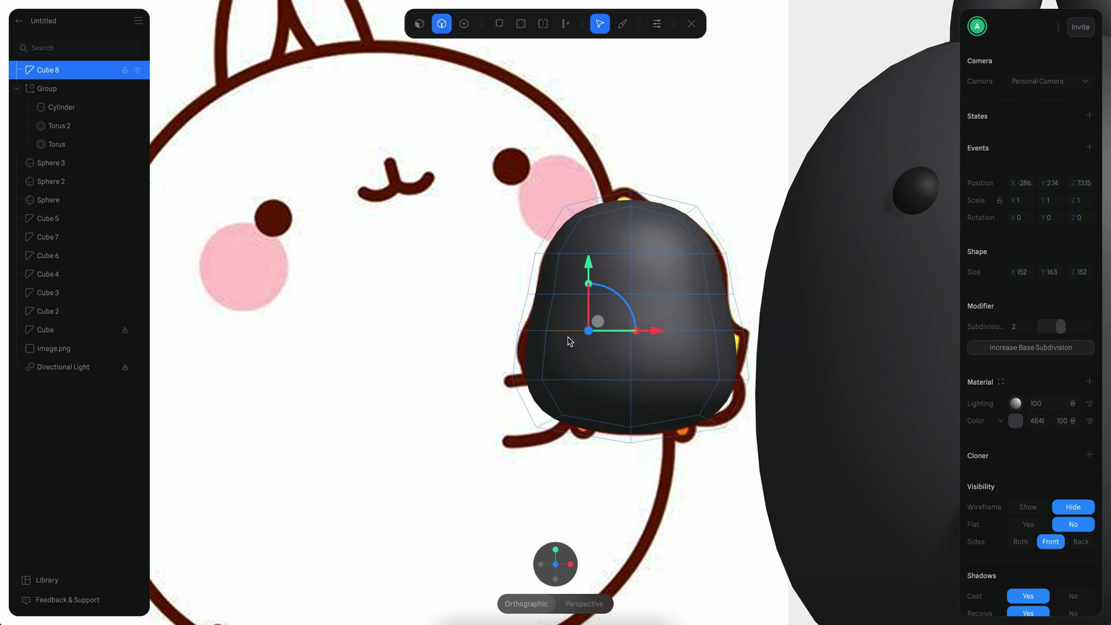
drag(678, 331, 675, 332)
key(Escape)
Move the chick's body forward to about Z 486, in front of the bunny.
scroll(731, 226, down, 2)
alt+drag(750, 249, 909, 277)
drag(672, 301, 826, 318)
scroll(762, 377, right, 5)
drag(587, 294, 781, 314)
drag(847, 358, 932, 370)
scroll(769, 390, right, 5)
Pull the lower rear faces of the chick's body mesh outward to start the tail.
alt+drag(770, 390, 584, 185)
double_click(642, 337)
key(1)
click(697, 287)
shift+click(576, 196)
shift+click(521, 144)
key(Escape)
alt+drag(732, 230, 697, 245)
double_click(695, 249)
Select the two adjoining faces at the tail's end and adjust them to taper the tail.
scroll(690, 354, up, 4)
alt+drag(690, 355, 594, 403)
click(706, 371)
shift+click(599, 309)
scroll(605, 317, up, 3)
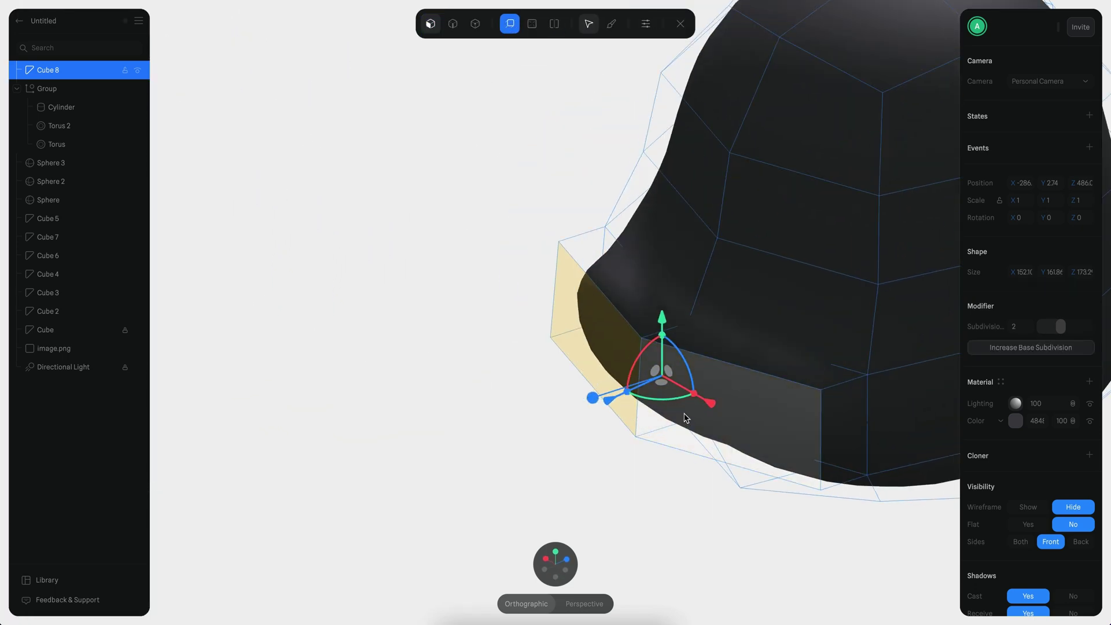
click(431, 25)
drag(692, 394, 672, 382)
drag(609, 400, 621, 450)
Move the tail tip's vertices slightly up and toward the body to shape a short pointed tail.
click(475, 24)
click(413, 302)
drag(411, 237, 409, 228)
drag(339, 295, 364, 293)
key(Escape)
Move the lower front vertices of the chick's body mesh inward to round the belly.
scroll(511, 293, down, 3)
scroll(511, 294, down, 3)
alt+drag(511, 294, 754, 392)
scroll(595, 430, down, 3)
scroll(754, 392, up, 5)
double_click(755, 392)
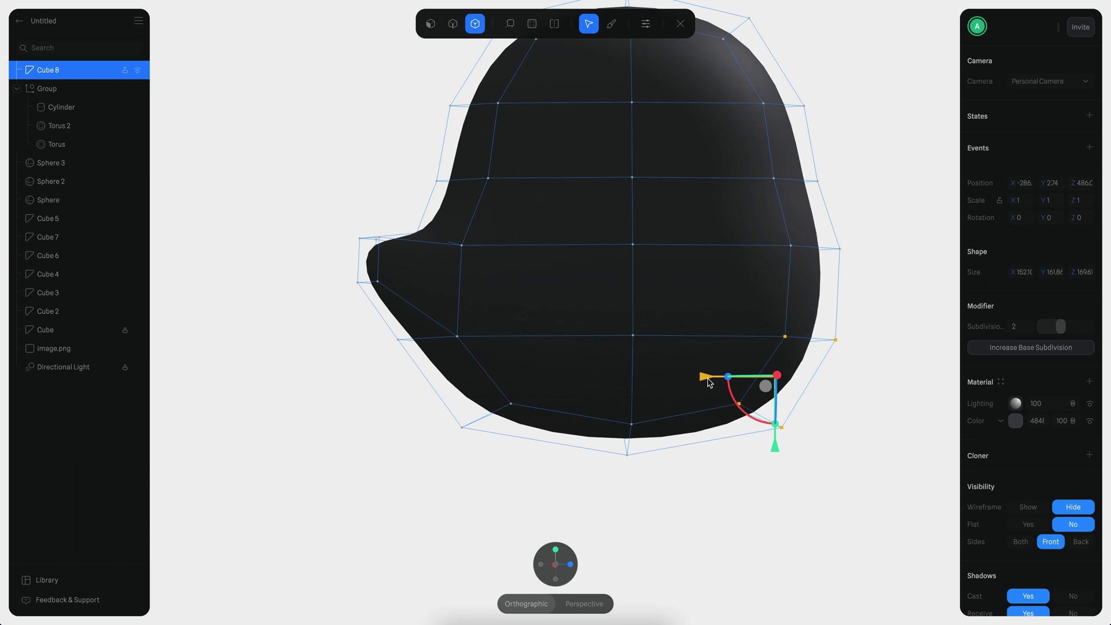
key(Escape)
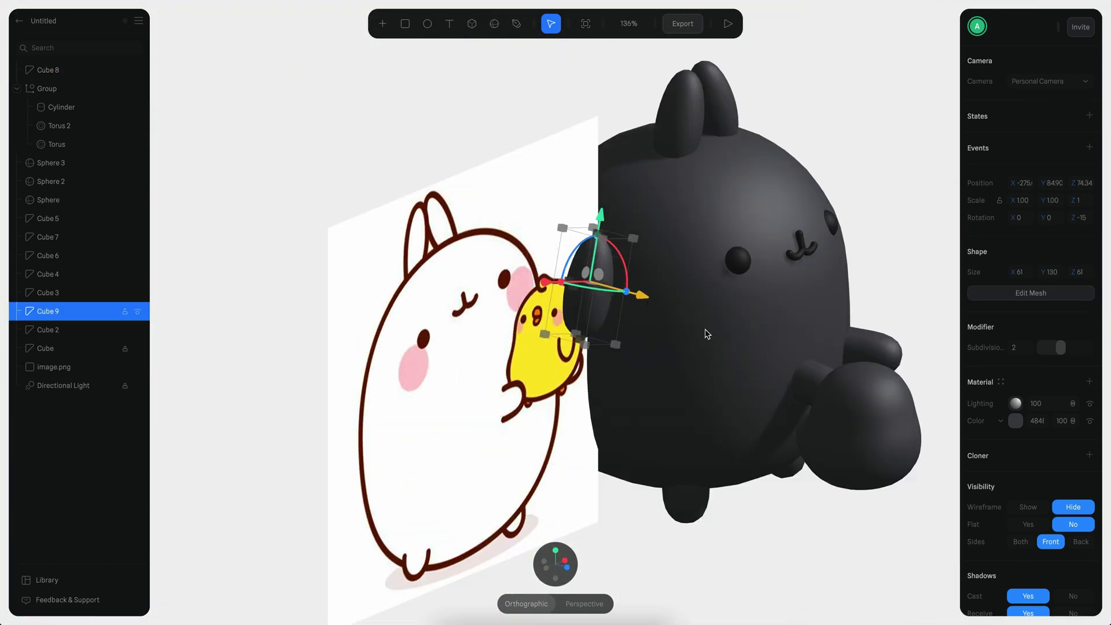
Move the copied bunny ear onto the chick's head at about Z 490 and reset its rotation.
drag(611, 290, 922, 366)
scroll(832, 278, up, 5)
double_click(752, 246)
alt+drag(635, 276, 792, 374)
key(Escape)
right_click(693, 158)
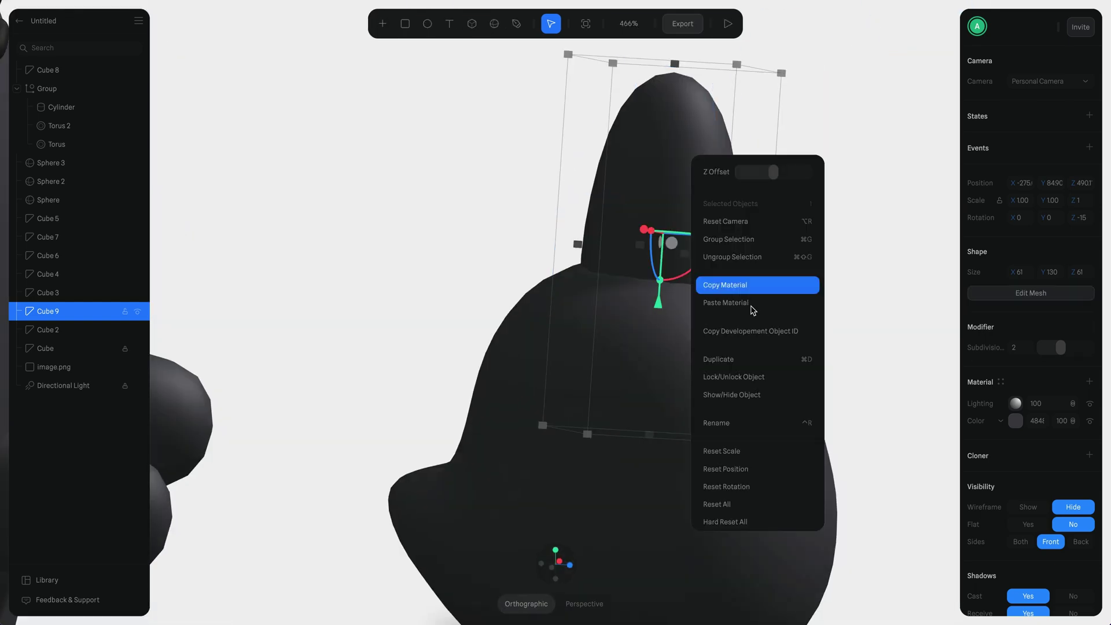
click(740, 492)
Reshape the ear copy's mesh with its lower vertices so the base tapers, about 110 high overall.
key(alt+r)
scroll(370, 277, up, 10)
key(Return)
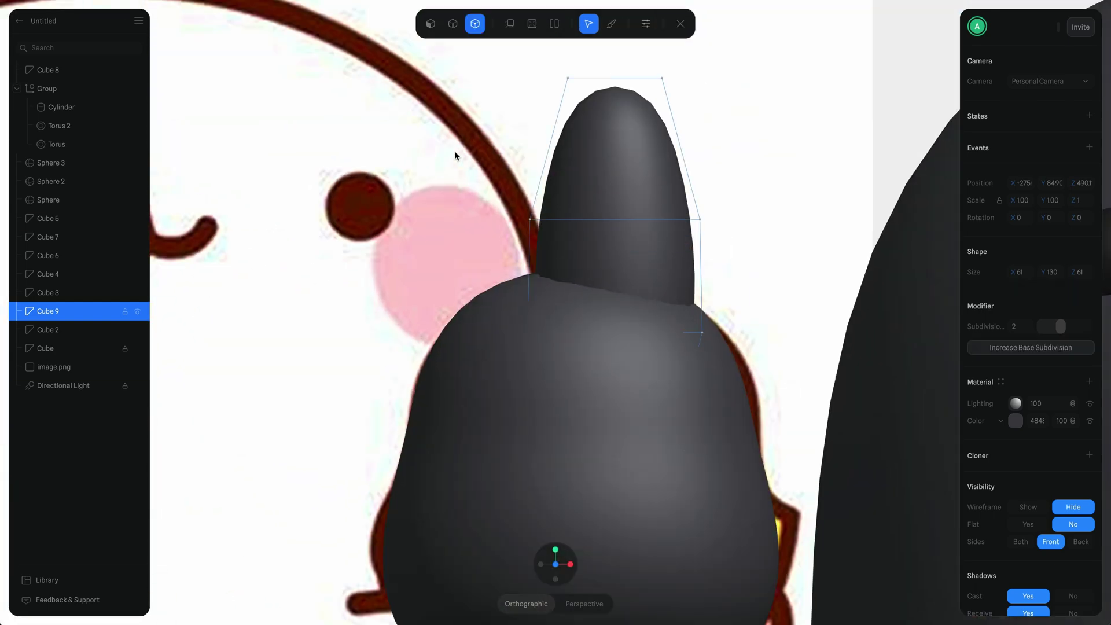
drag(738, 121, 738, 120)
drag(615, 47, 611, 208)
key(super+z)
scroll(615, 119, up, 3)
scroll(750, 304, down, 2)
drag(784, 496, 432, 330)
key(Escape)
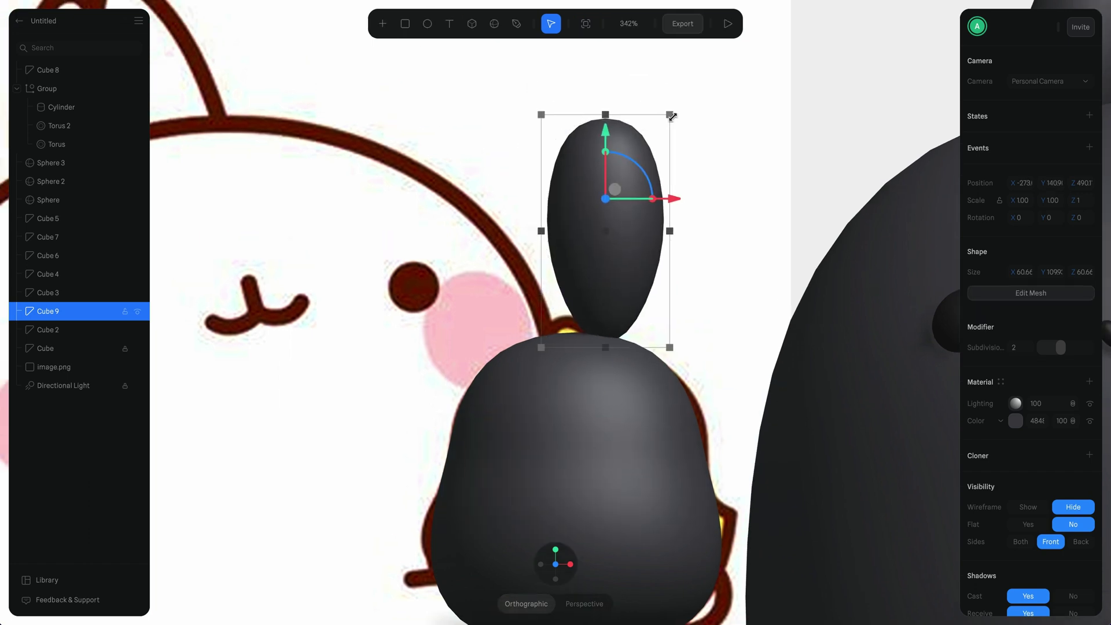
Shrink the head tuft to about 34 × 62 × 35 and seat it on top of the chick's head.
alt+drag(693, 312, 723, 333)
scroll(724, 333, right, 5)
drag(608, 312, 628, 305)
alt+drag(745, 384, 818, 387)
key(ctrl+z)
scroll(818, 387, up, 2)
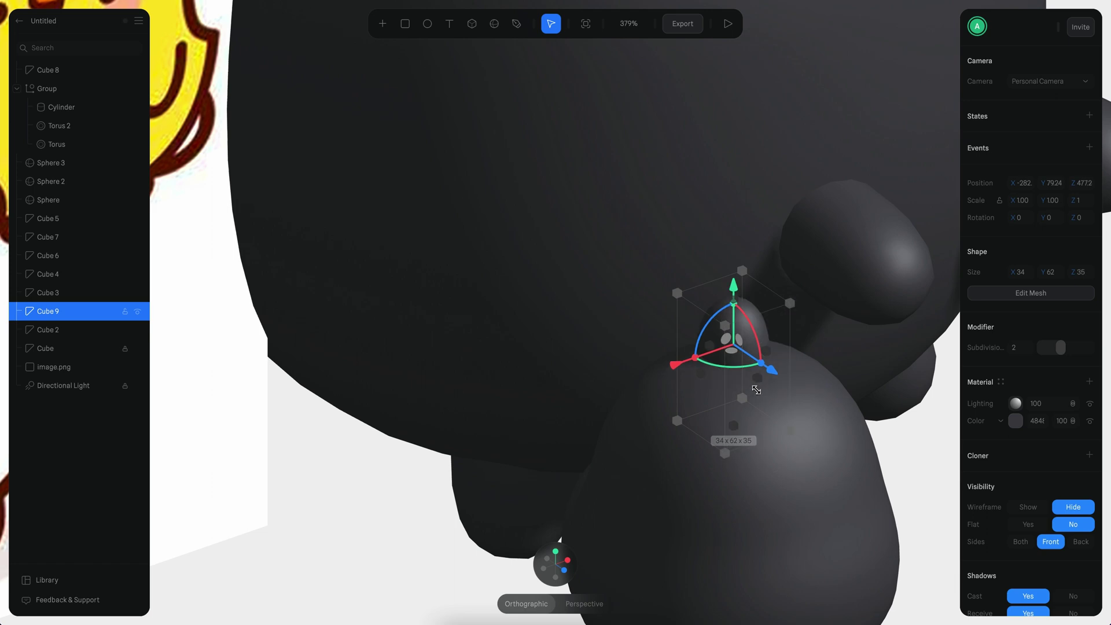
Select the chick's body and tuft together and move them along X, clear of the reference chick.
click(564, 570)
scroll(579, 353, down, 10)
scroll(579, 353, up, 4)
shift+click(767, 460)
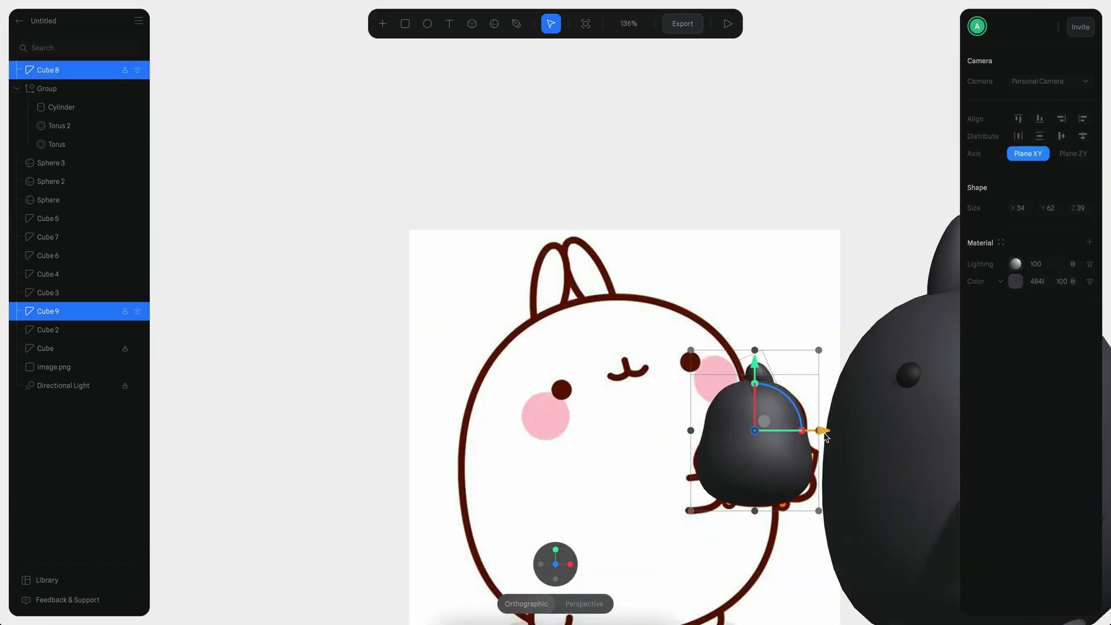
drag(821, 430, 570, 430)
Tilt the tuft on the chick's head to a rotation of about X 38.6, Y 15.1, Z 18.
scroll(578, 425, up, 4)
scroll(620, 385, up, 4)
click(574, 260)
scroll(570, 312, down, 4)
click(542, 565)
click(570, 565)
click(570, 564)
scroll(559, 352, left, 6)
scroll(559, 352, up, 6)
drag(536, 283, 497, 270)
scroll(506, 261, down, 2)
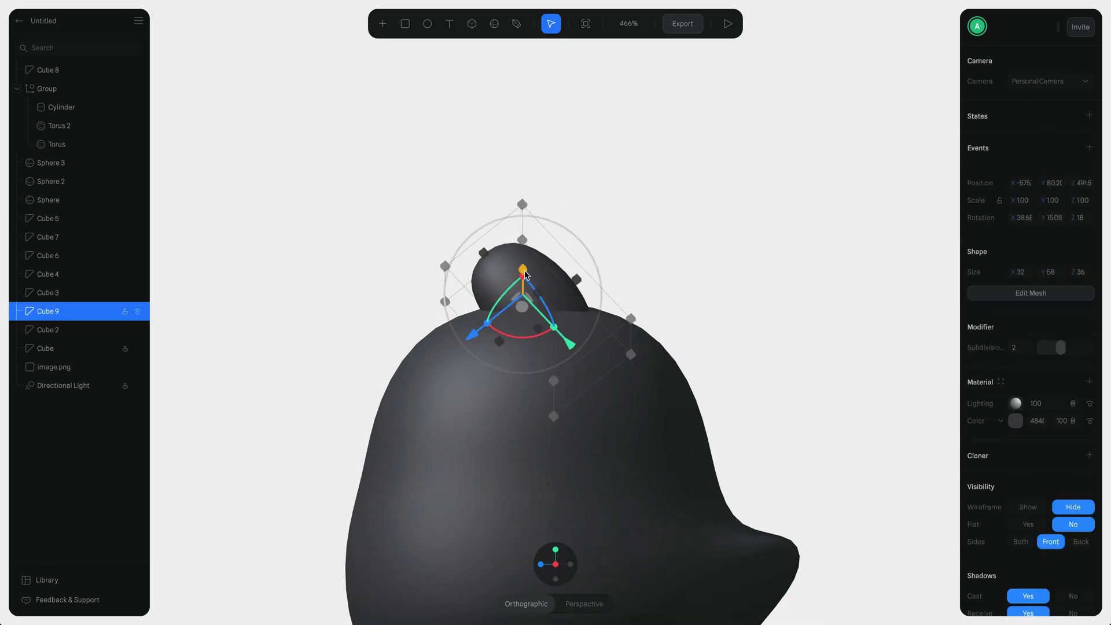
Adjust the tuft's mesh to refine its leaning shape.
scroll(521, 278, up, 5)
double_click(521, 267)
drag(354, 254, 354, 254)
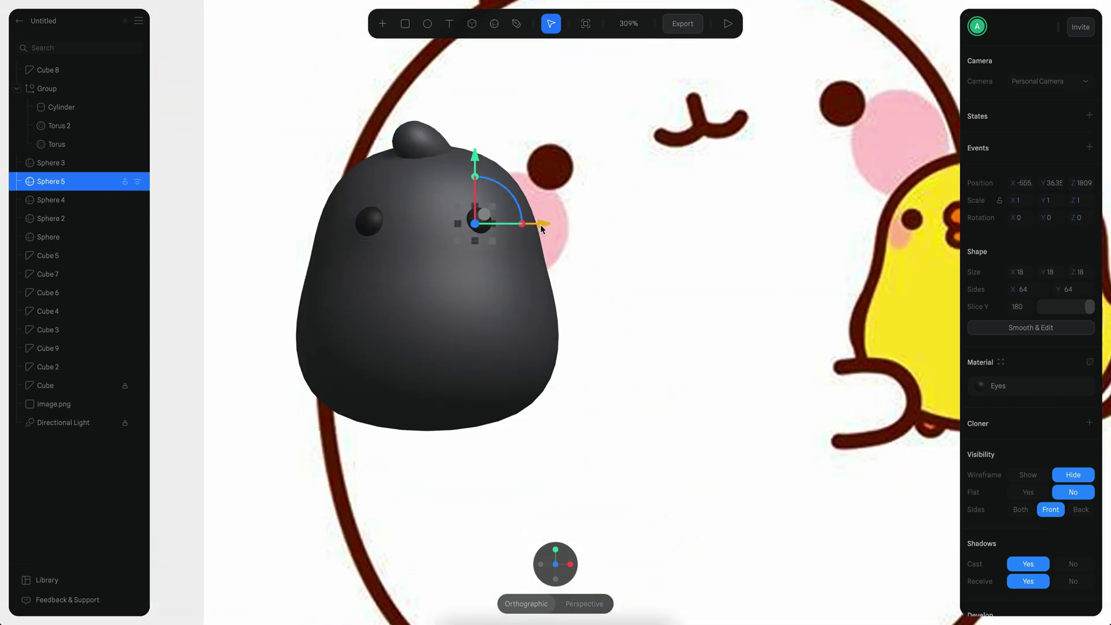
Move the chick's second eye, an 18-unit sphere, along X to about -552.
drag(543, 230, 544, 230)
shift+click(359, 216)
click(358, 216)
click(482, 221)
shift+click(375, 220)
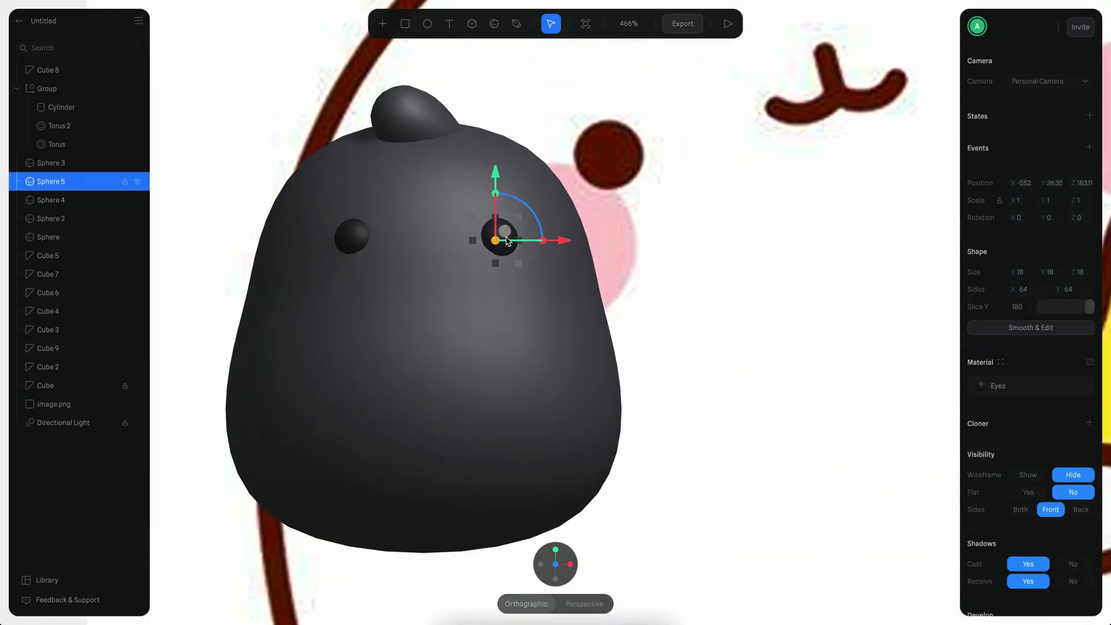
Select both chick eyes and set them wider apart, centred on the face.
scroll(387, 241, down, 5)
shift+click(526, 263)
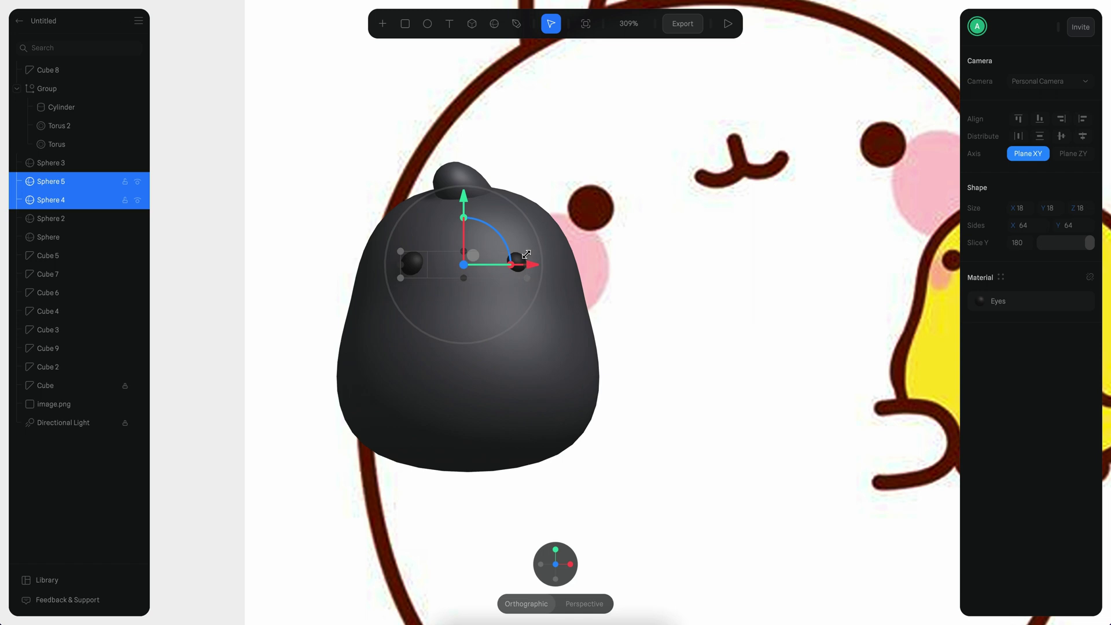
click(526, 256)
click(543, 265)
scroll(405, 313, down, 3)
click(308, 380)
scroll(567, 335, up, 2)
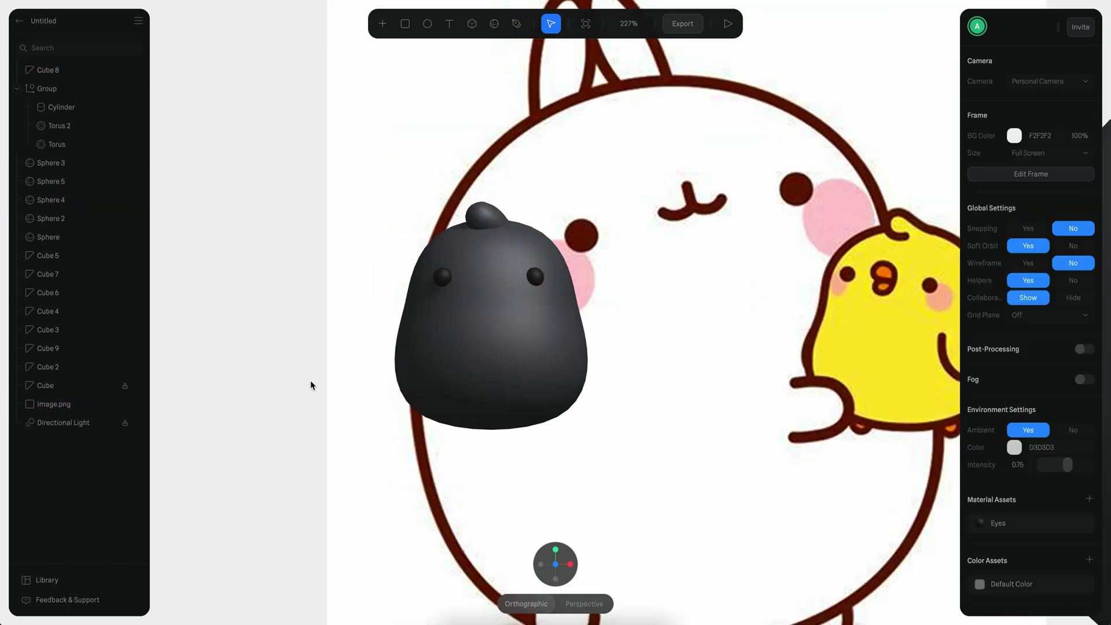
Select the upper edge loop of the chick's body mesh and adjust its height to refine the head.
scroll(571, 335, right, 2)
click(426, 307)
double_click(427, 308)
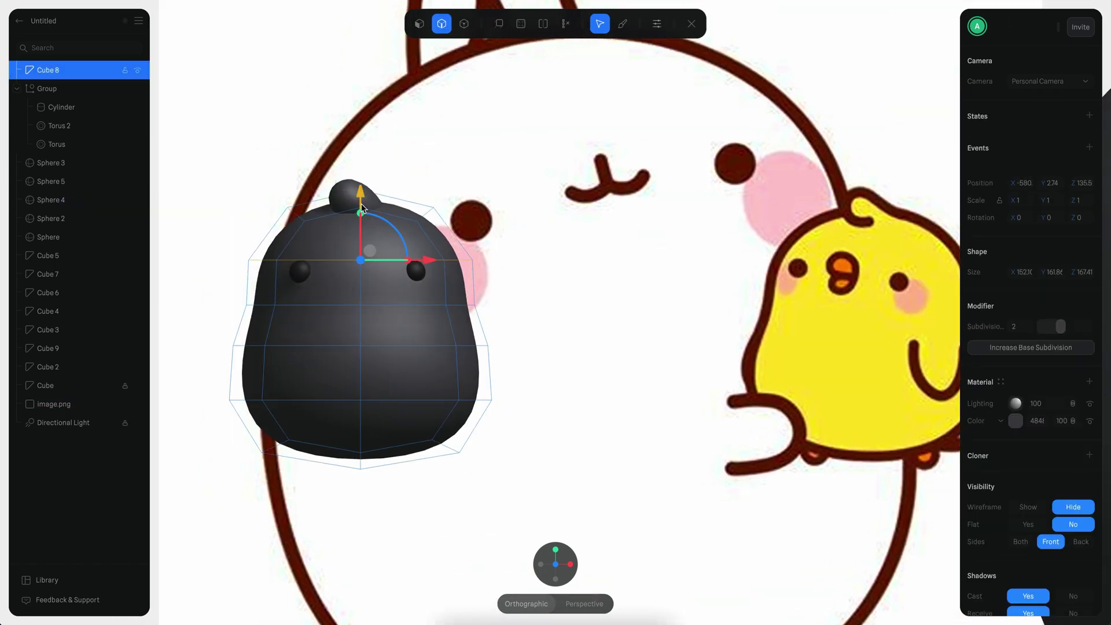
click(623, 378)
scroll(613, 356, down, 2)
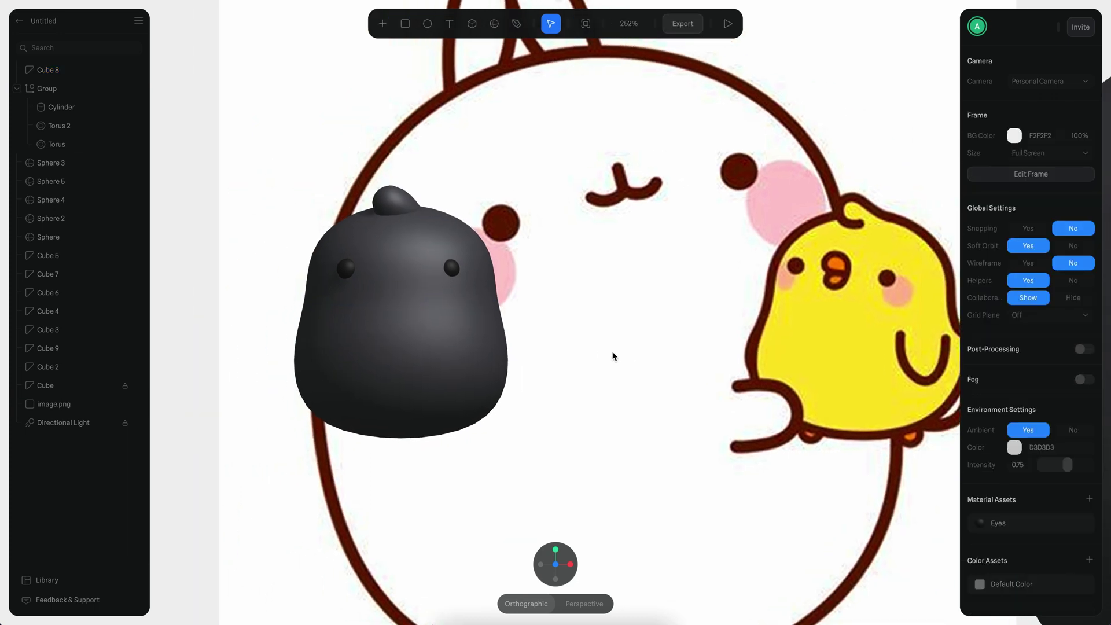
Lock the chick's body and select both eyes to align them along X on the face.
scroll(457, 275, up, 5)
click(442, 259)
click(125, 70)
click(433, 255)
shift+click(251, 264)
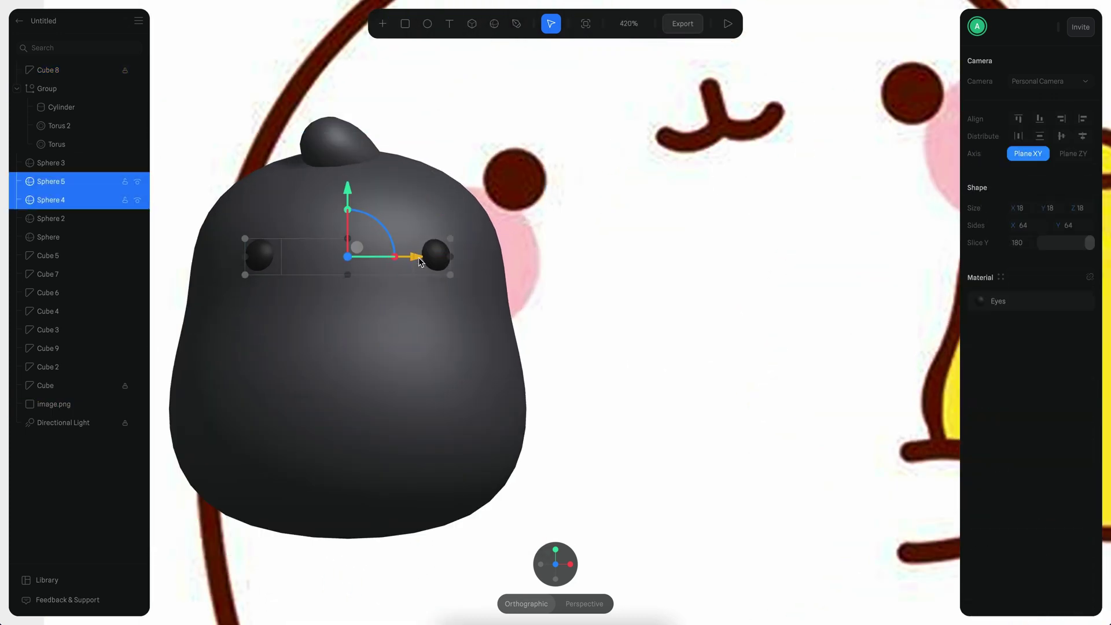
Bring the chick's two eyes slightly closer together and centre the pair on the face.
scroll(438, 301, down, 5)
click(438, 301)
scroll(443, 289, up, 4)
shift+click(448, 262)
shift+click(514, 251)
shift+click(287, 262)
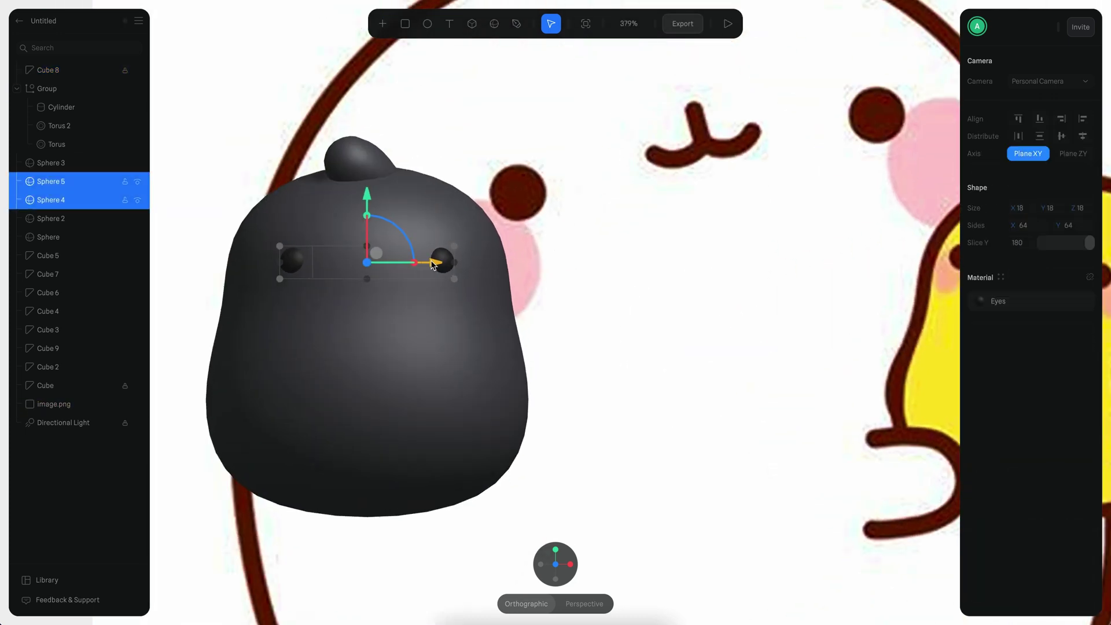
alt+drag(525, 410, 567, 439)
alt+drag(597, 403, 556, 374)
scroll(640, 352, down, 4)
scroll(640, 352, up, 4)
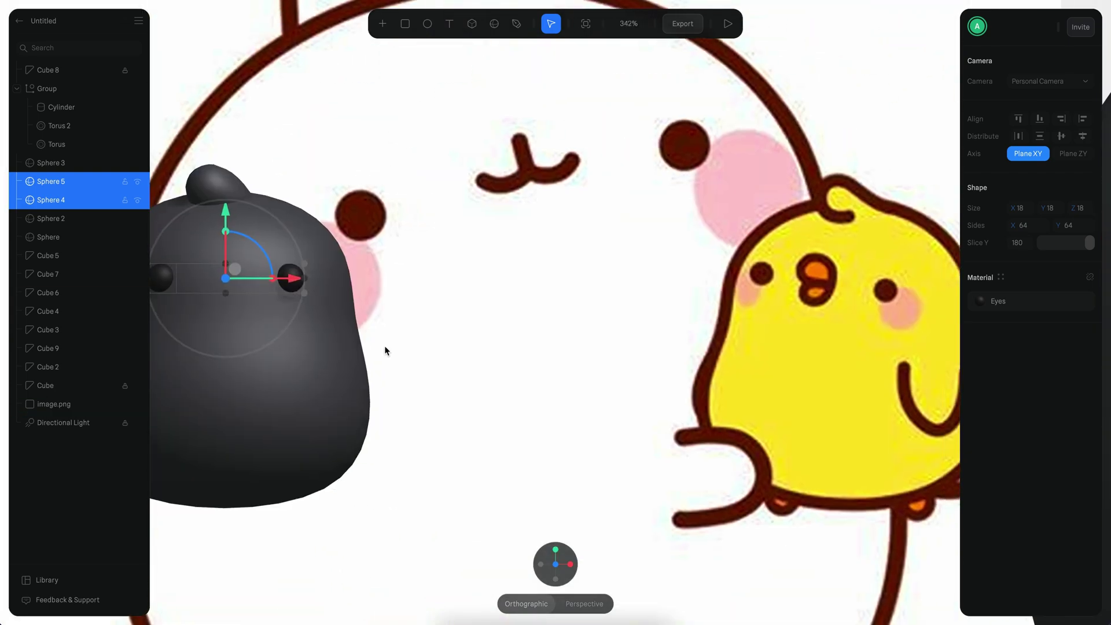
Duplicate the tuft and move the copy onto the face between the eyes as the upper beak.
scroll(384, 349, left, 3)
click(376, 198)
scroll(427, 196, up, 3)
alt+drag(747, 283, 833, 348)
key(super+d)
drag(634, 251, 750, 342)
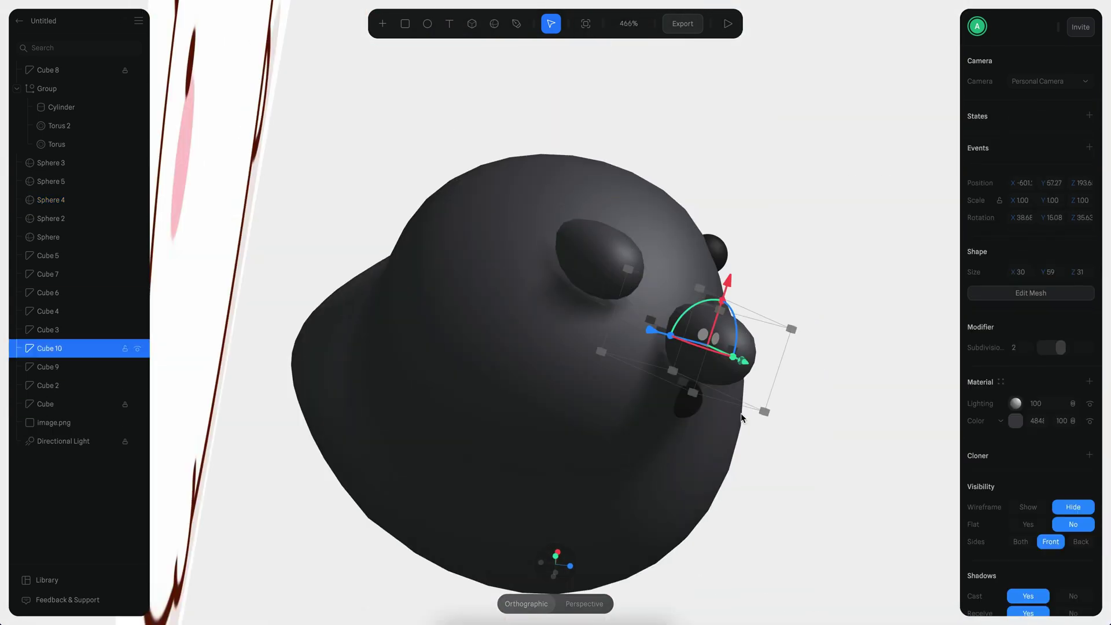
Shrink the upper beak piece to about 16 × 31 × 17 and position it against the chick's face.
click(569, 568)
scroll(452, 325, down, 5)
scroll(278, 313, up, 5)
drag(542, 120, 628, 248)
click(541, 565)
scroll(683, 277, up, 5)
drag(739, 226, 602, 290)
drag(517, 314, 644, 215)
Duplicate the beak piece and place the copy below it as the lower beak, at about Y 18.5, Z 189.5.
key(super+d)
drag(653, 212, 611, 312)
click(747, 347)
click(570, 564)
scroll(444, 307, down, 10)
scroll(363, 291, up, 10)
click(412, 296)
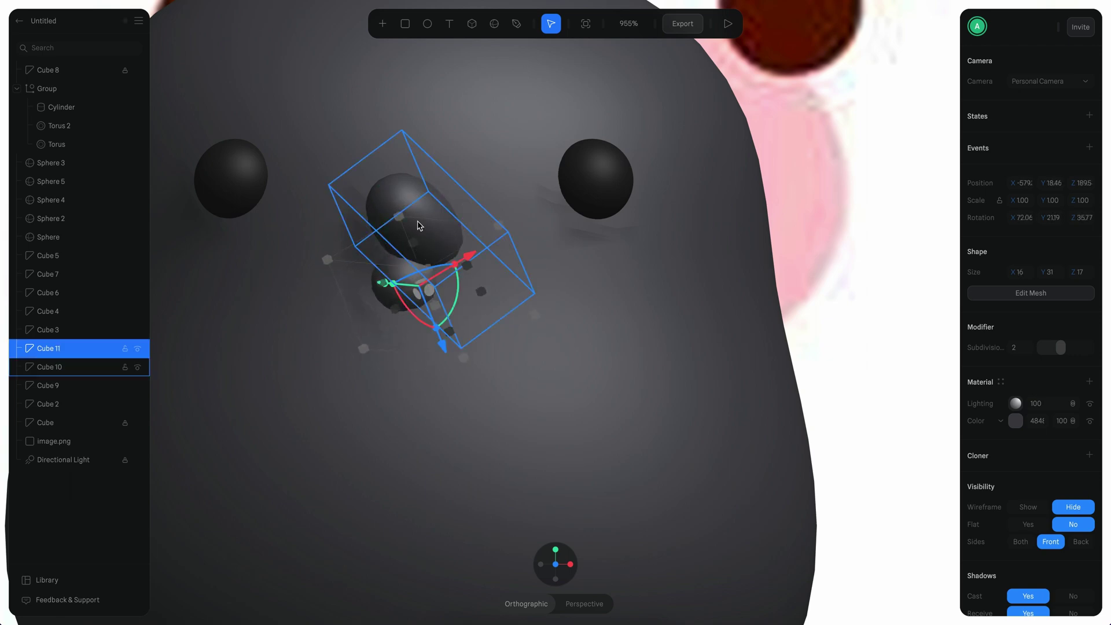
Adjust the position and tilt of the upper beak piece so it lines up above the lower beak piece.
mouse_move(383, 192)
mouse_down()
mouse_move(398, 207)
mouse_move(391, 199)
mouse_up()
scroll(553, 312, down, 5)
scroll(550, 311, up, 6)
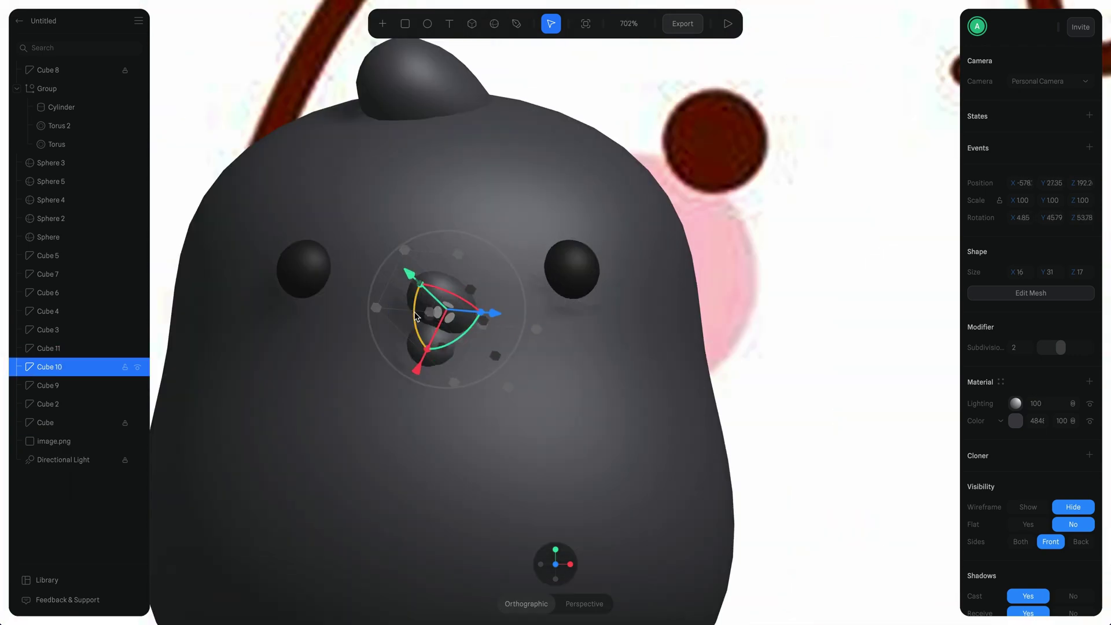
drag(411, 278, 396, 289)
shift+click(370, 369)
alt+drag(417, 370, 563, 392)
key(shift+2)
drag(489, 320, 475, 322)
Fine-tune the upper beak piece's placement from several angles, to about Y 25, Z 191.
alt+drag(828, 451, 643, 446)
scroll(539, 384, down, 10)
scroll(549, 377, down, 3)
scroll(570, 347, up, 5)
click(533, 194)
alt+drag(573, 301, 501, 324)
drag(499, 165, 489, 168)
alt+drag(504, 208, 605, 186)
scroll(606, 190, down, 3)
scroll(563, 316, up, 3)
Select both beak pieces and save their material as a new asset named Little Lips.
shift+click(339, 184)
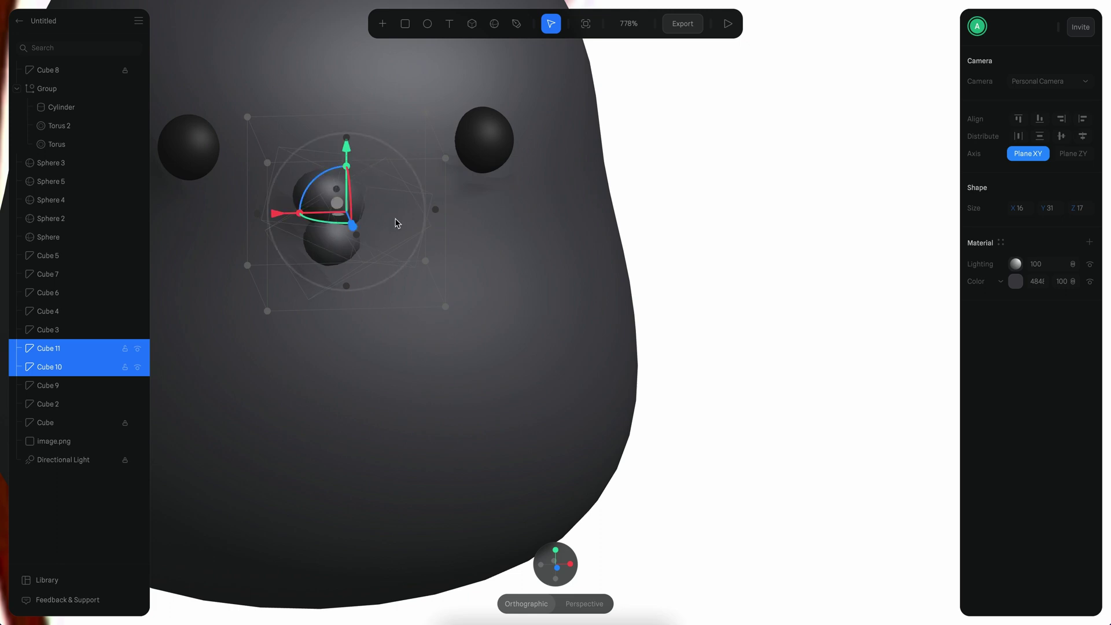
scroll(323, 174, down, 3)
scroll(483, 342, up, 4)
click(399, 328)
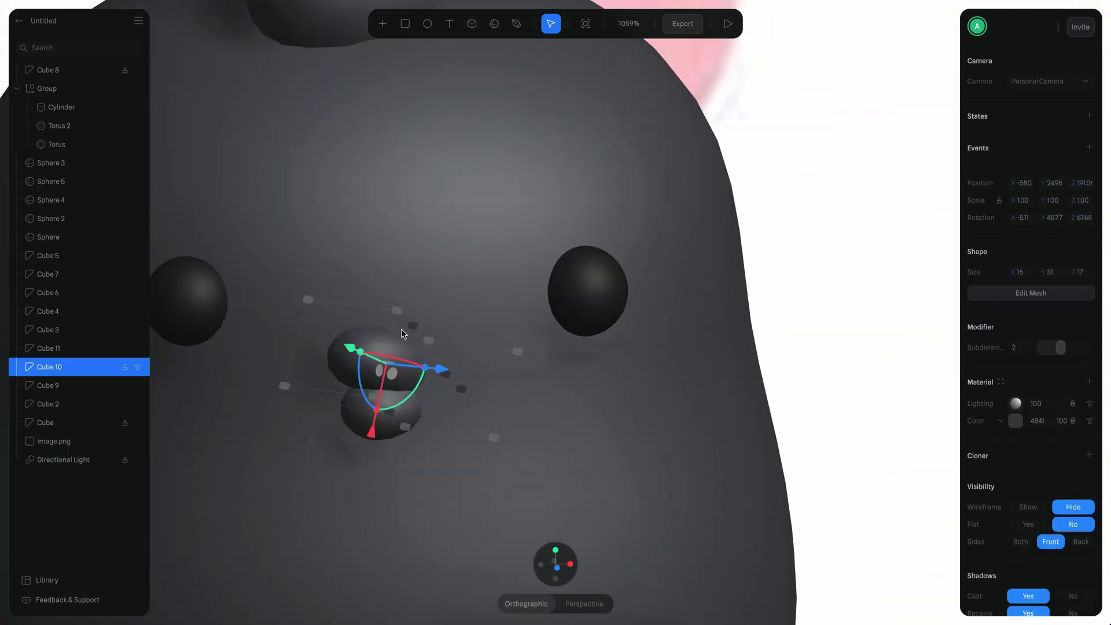
shift+click(385, 432)
click(1088, 247)
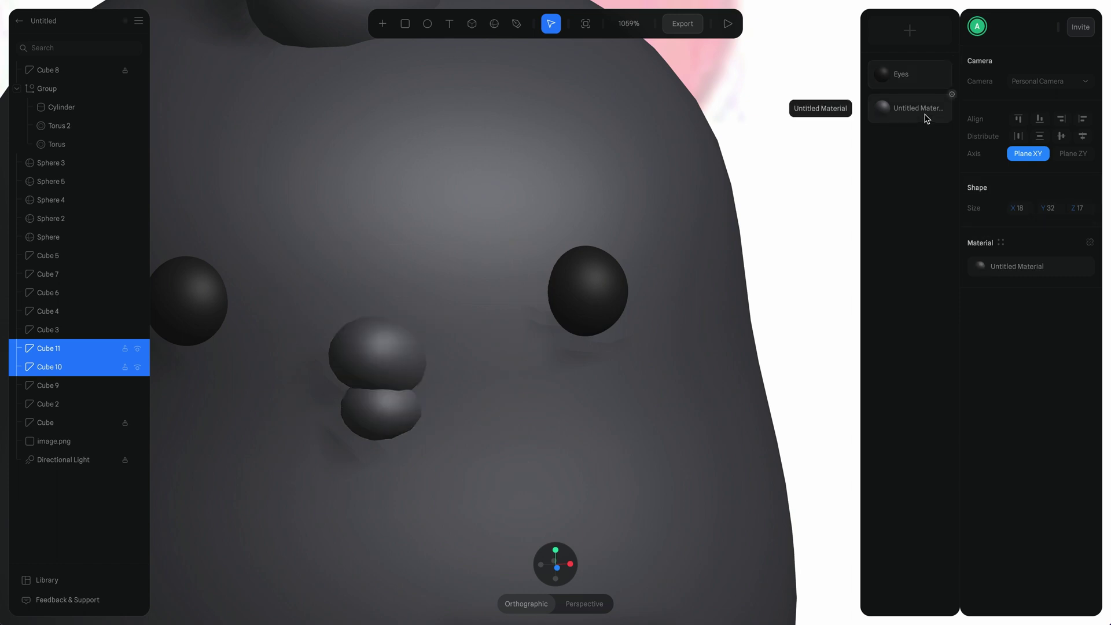
key(Return)
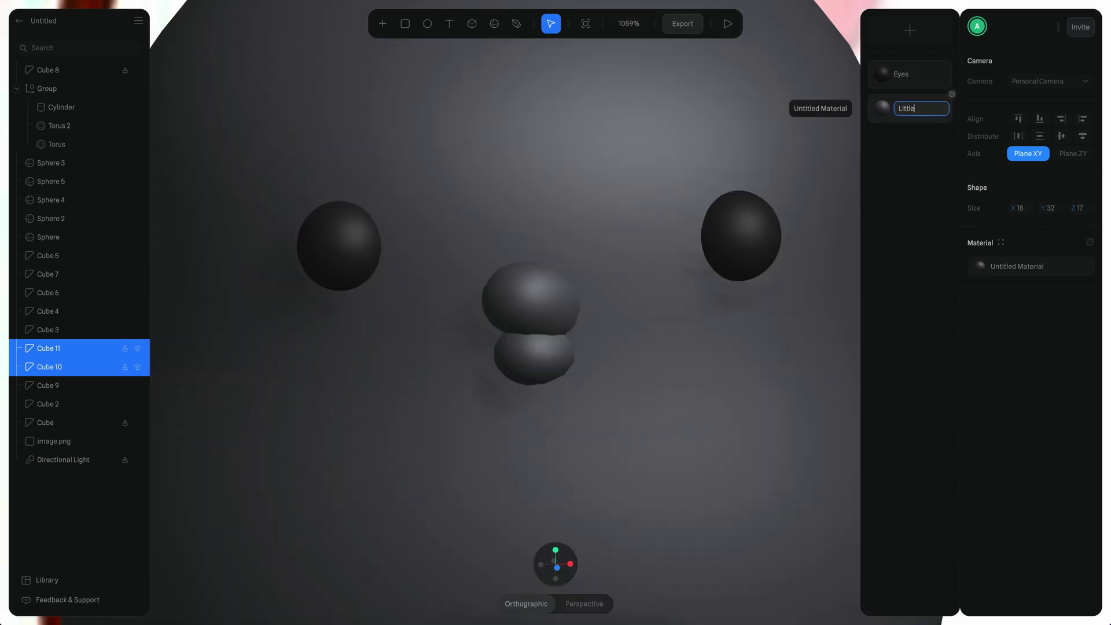
Change the Little Lips material's colour to a bright orange.
double_click(1020, 267)
click(879, 436)
click(834, 440)
drag(857, 365, 930, 288)
scroll(683, 330, down, 6)
click(846, 218)
Unlock the chick's body and the bunny's body in the object list.
click(684, 302)
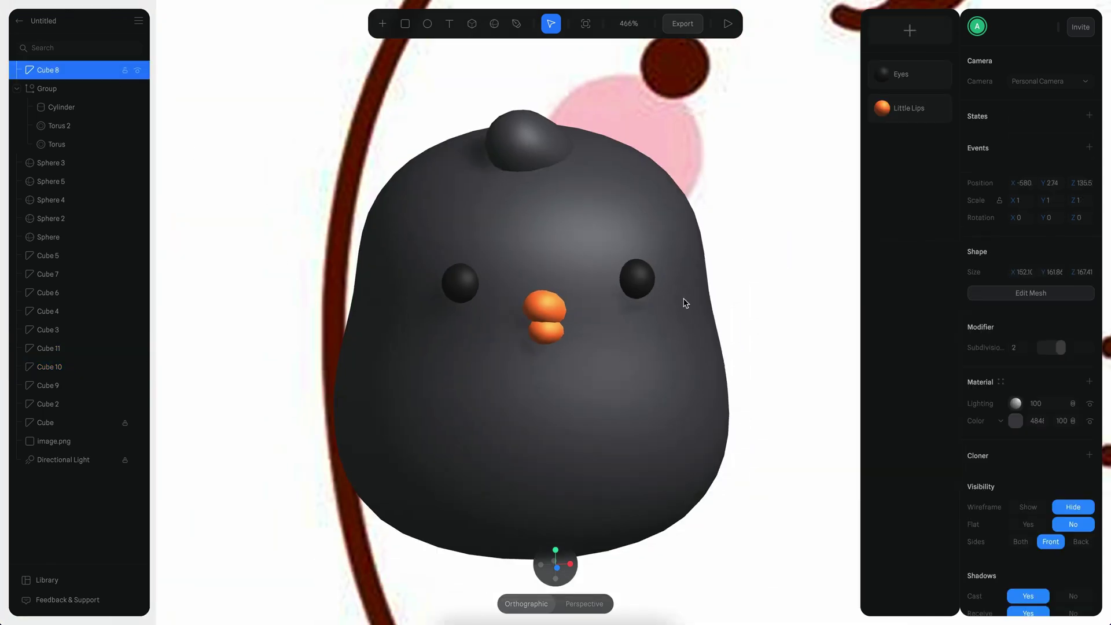
scroll(576, 325, down, 6)
scroll(163, 120, down, 2)
click(74, 422)
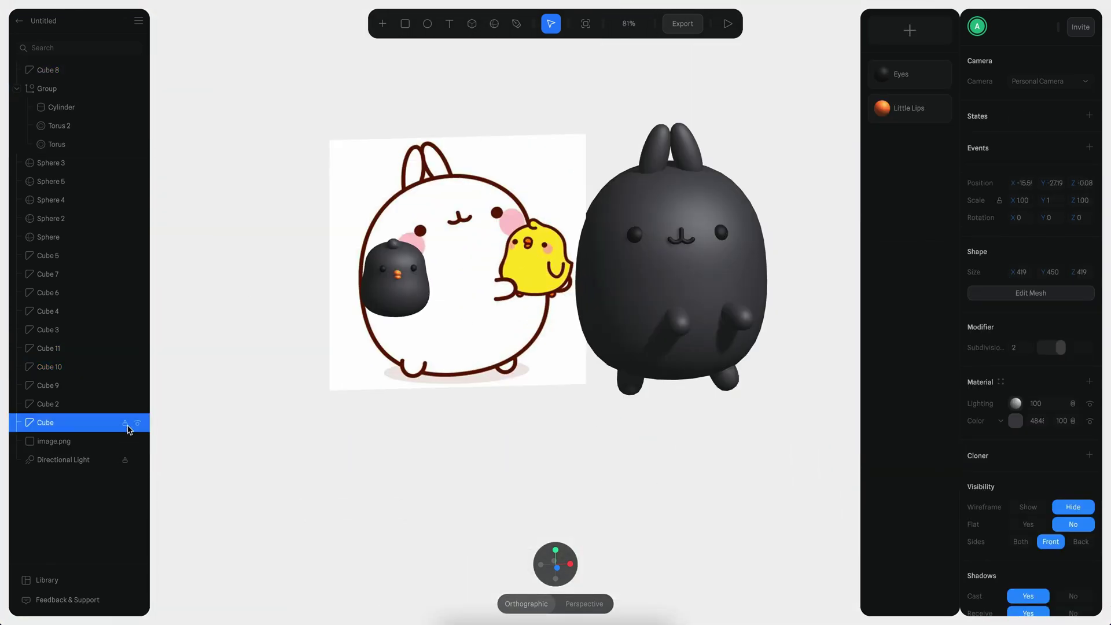
scroll(563, 323, up, 1)
click(75, 89)
click(81, 200)
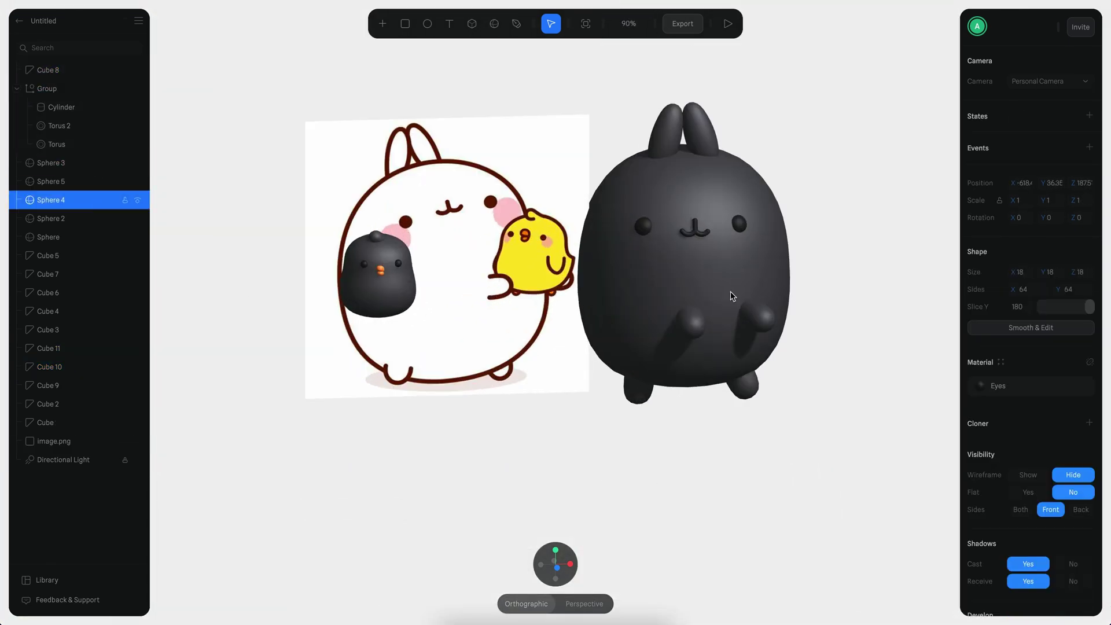
Create a material asset named Little Body for the chick's body and colour it yellow-orange.
click(381, 258)
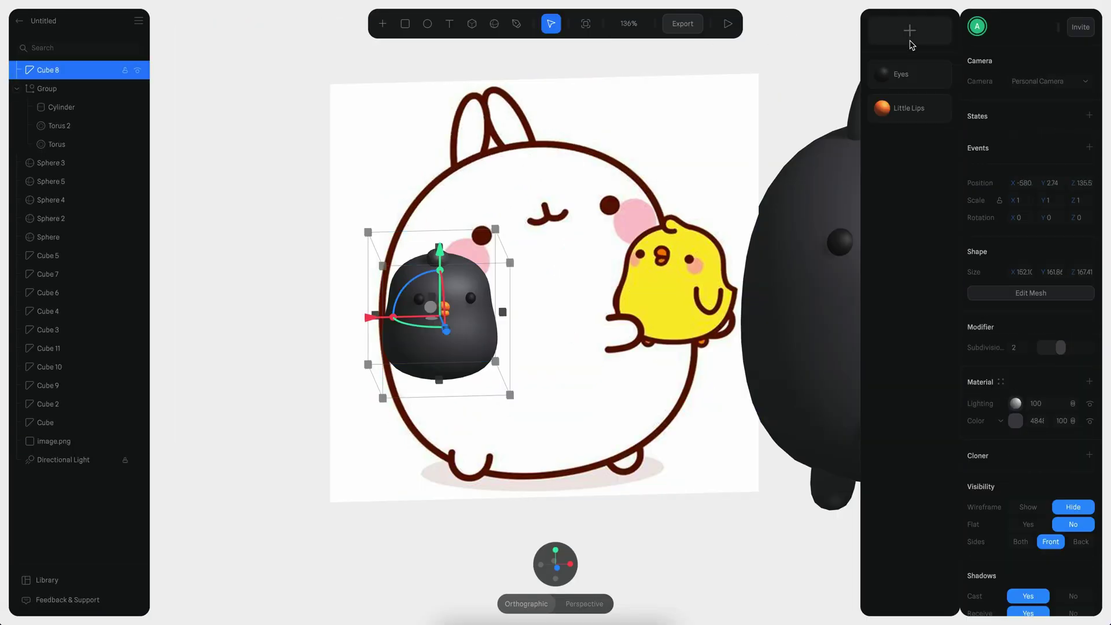
double_click(1030, 405)
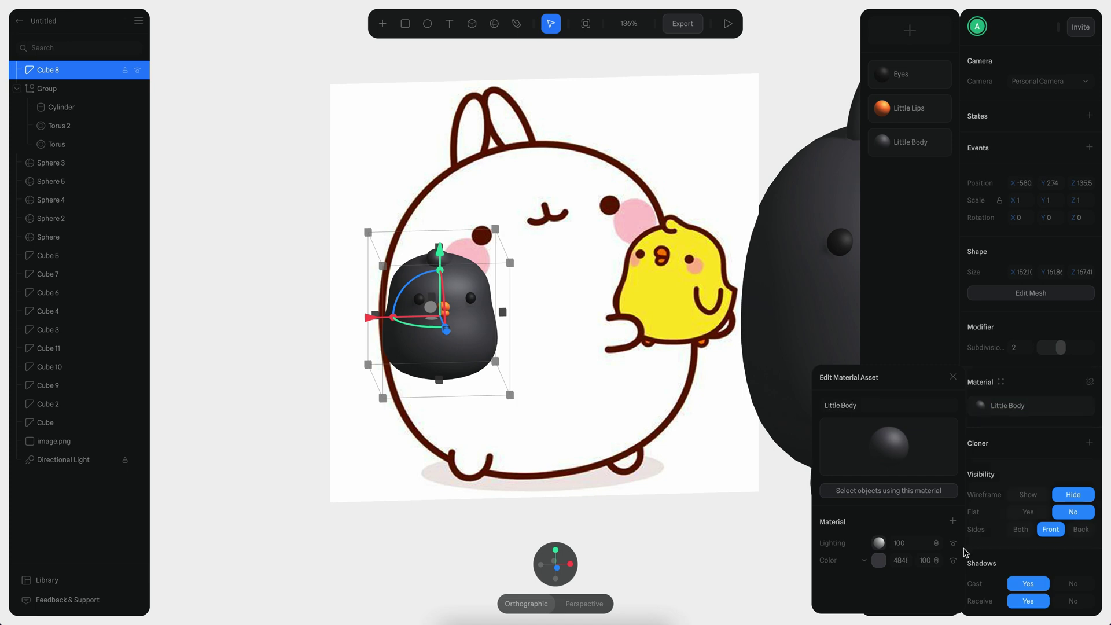
click(878, 561)
drag(930, 566, 839, 565)
key(Escape)
Duplicate the bunny's two feet onto the chick and scale the copies down proportionally to fit its body.
click(752, 376)
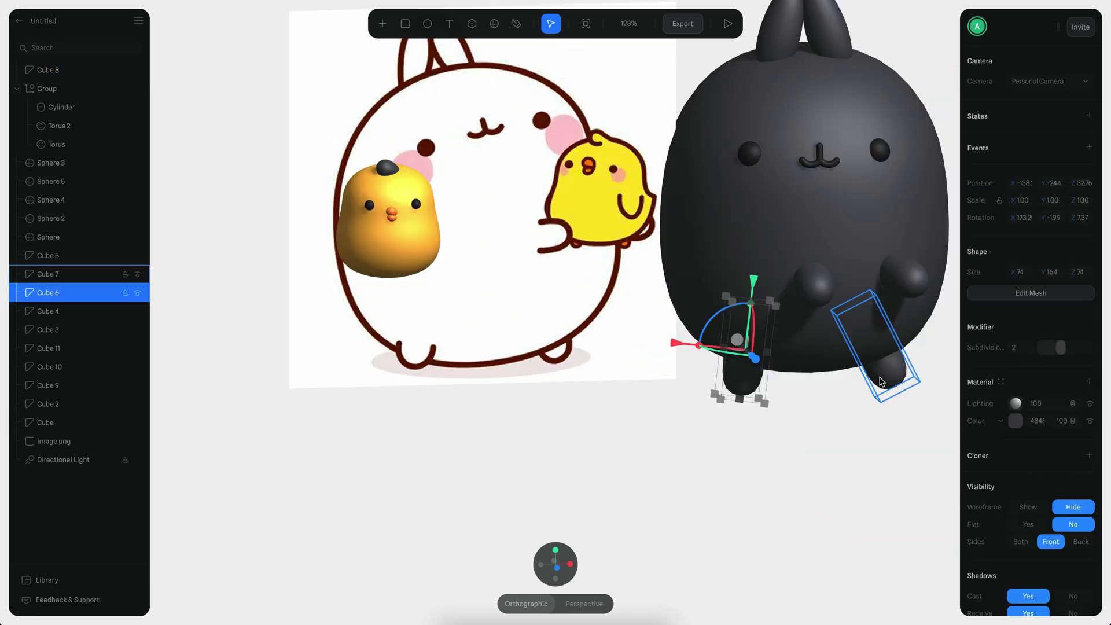
shift+click(885, 377)
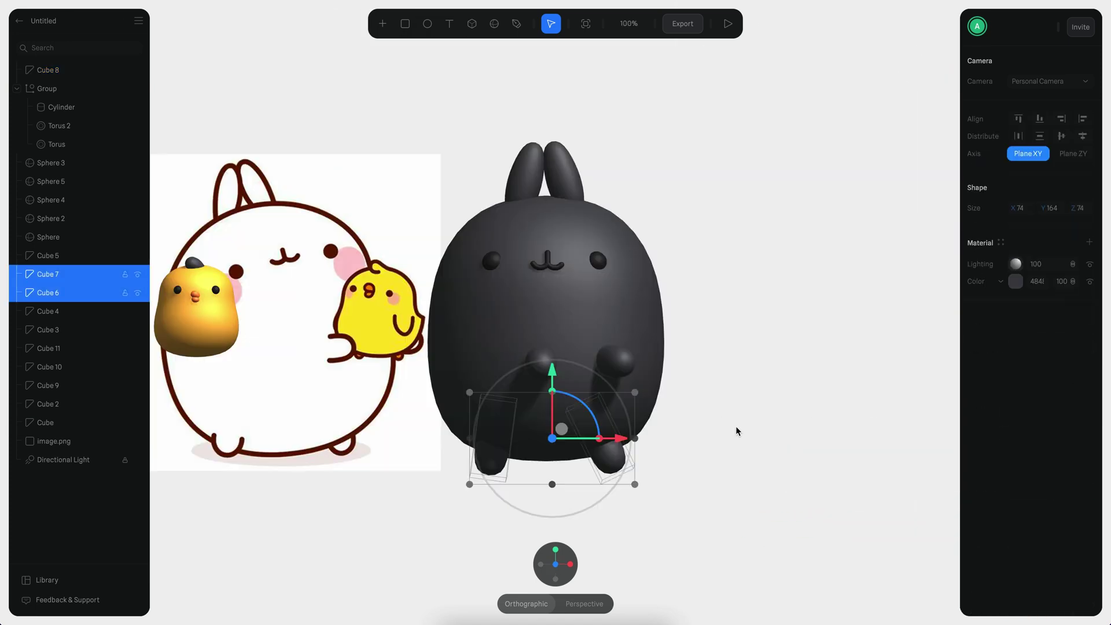
alt+drag(561, 429, 303, 415)
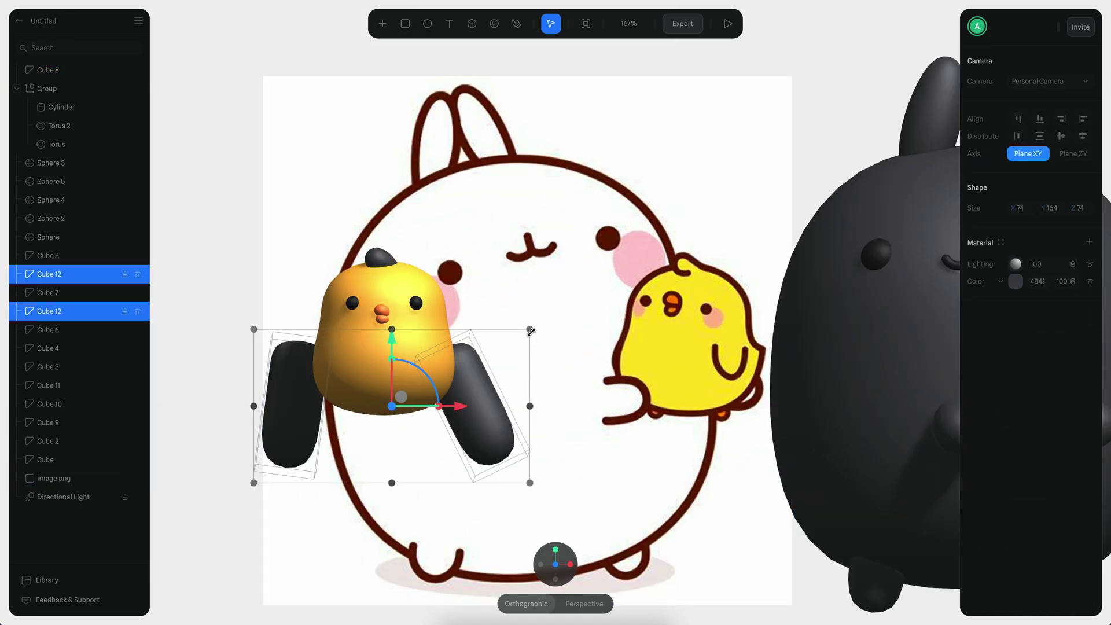
alt+shift+drag(531, 331, 441, 387)
Position the two small feet under the chick's body so only their tips stick out.
alt+drag(510, 434, 602, 359)
drag(476, 271, 511, 224)
scroll(492, 405, up, 5)
alt+drag(542, 382, 515, 414)
scroll(648, 481, down, 3)
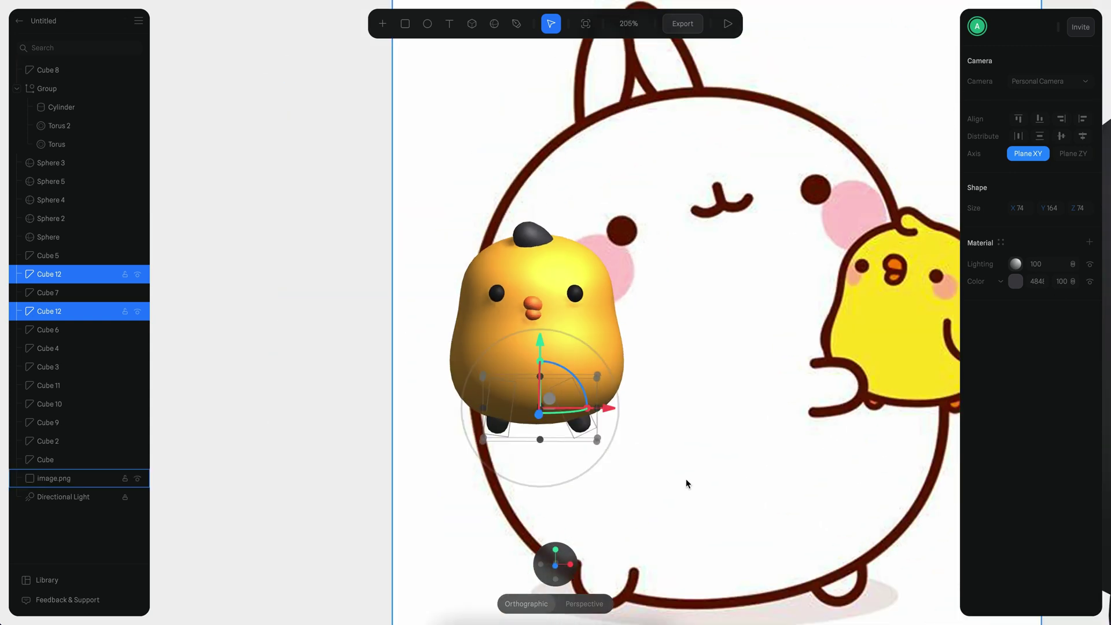
scroll(647, 481, down, 2)
scroll(647, 480, right, 2)
drag(518, 318, 517, 319)
scroll(613, 351, up, 1)
scroll(614, 350, left, 1)
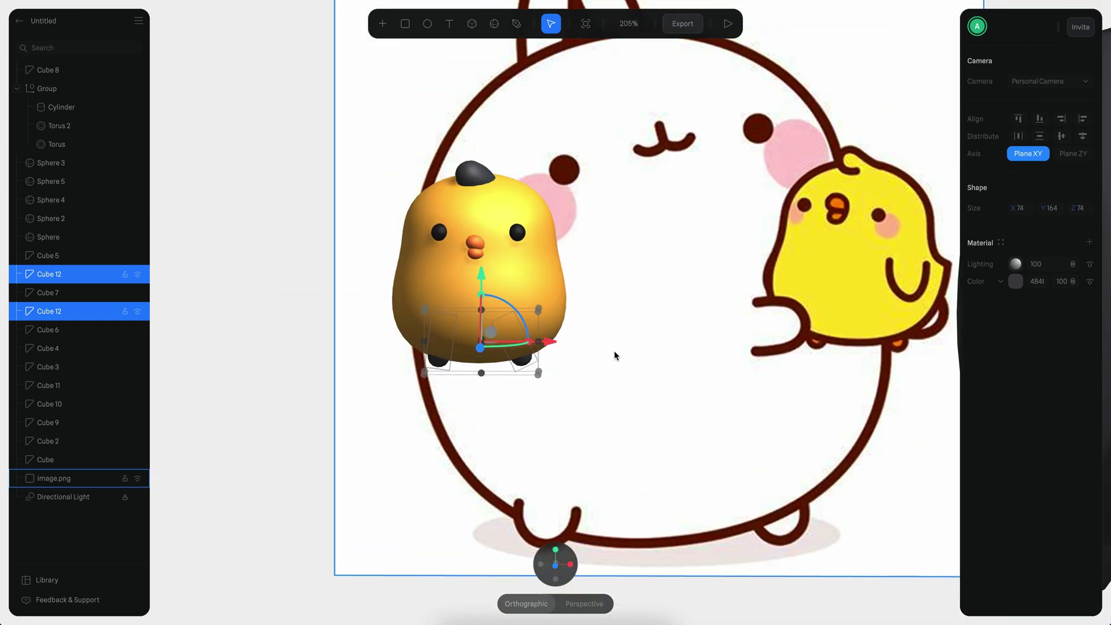
Apply the orange beak material to the chick's feet and rename that material Little orange.
scroll(691, 394, left, 2)
scroll(691, 394, up, 1)
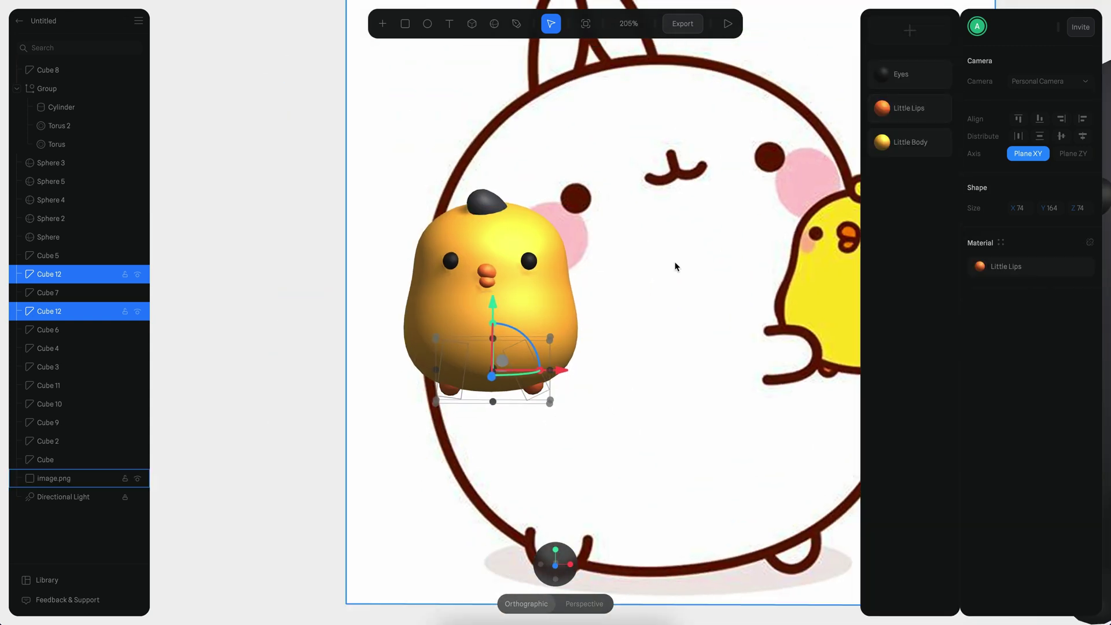
double_click(1041, 271)
text(orange)
click(301, 290)
Apply the Little Body material to the tuft on the chick's head.
click(485, 203)
click(1001, 381)
click(910, 142)
click(333, 313)
Select the bunny's body, feet and ears and create a shared material asset named Big Body.
scroll(390, 316, down, 5)
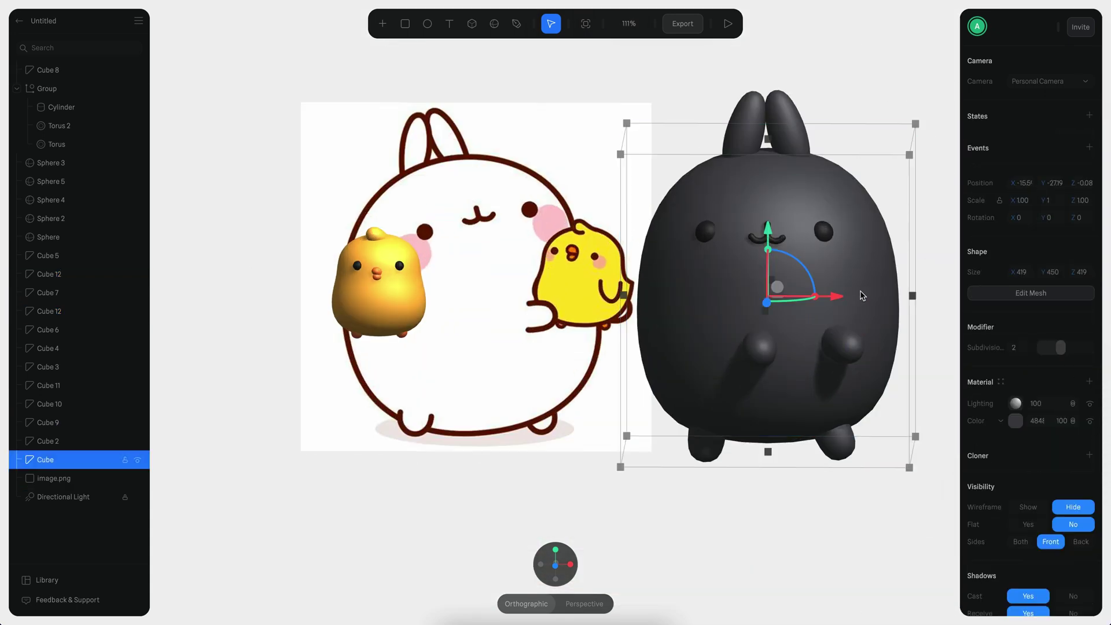
shift+click(811, 411)
shift+click(709, 416)
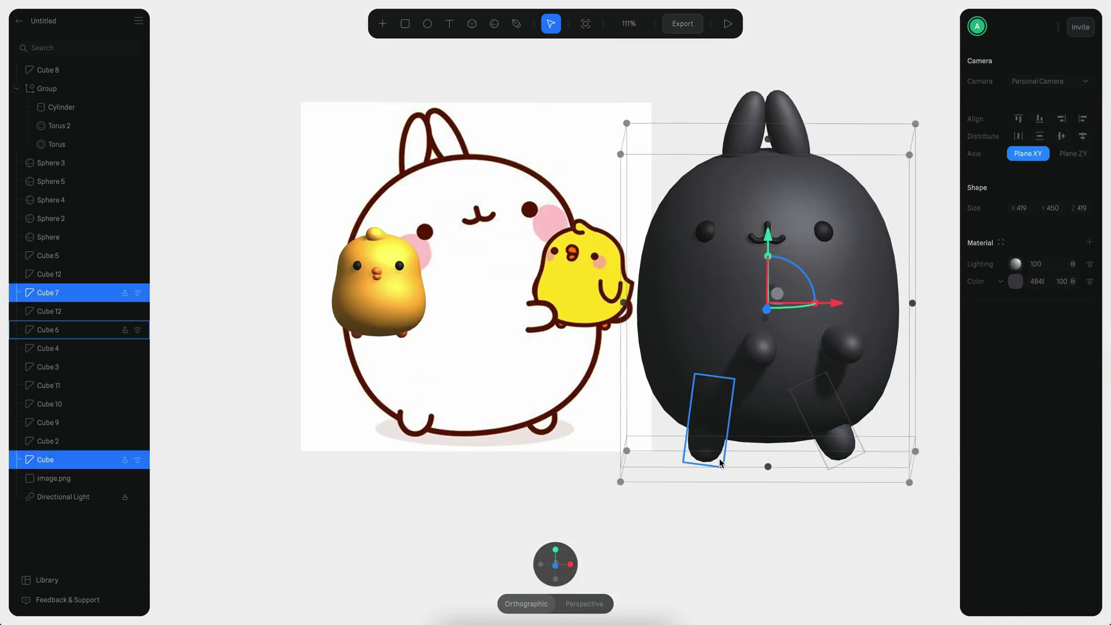
shift+click(747, 128)
shift+click(785, 128)
double_click(1031, 265)
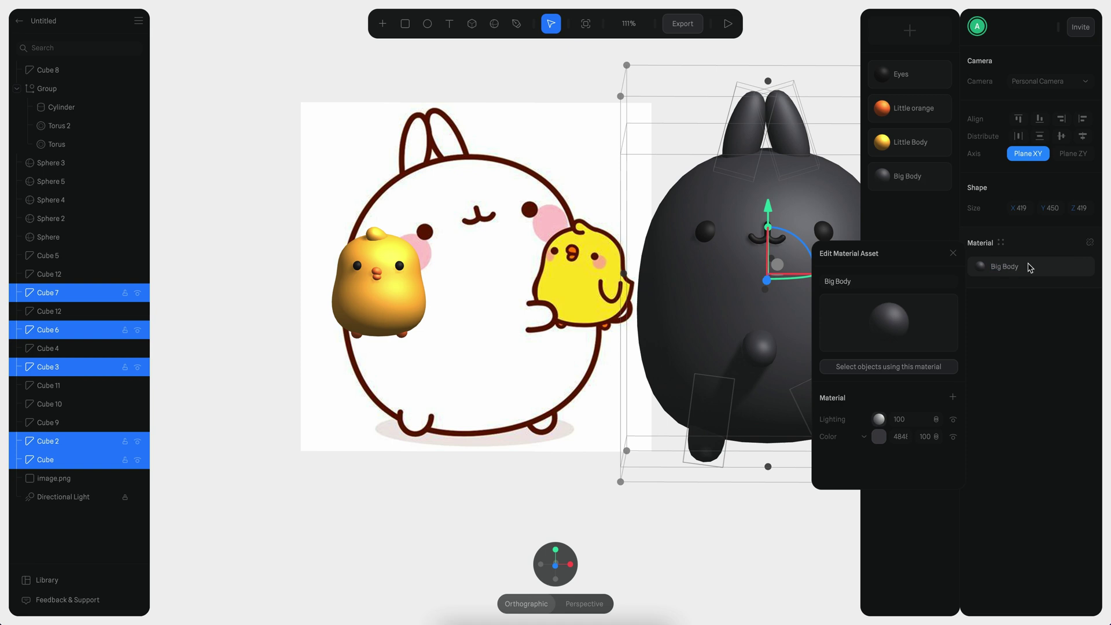
Change the Big Body material's colour to a very light grey so the bunny renders white.
click(879, 436)
drag(829, 384, 819, 315)
scroll(893, 347, up, 2)
click(936, 348)
click(945, 389)
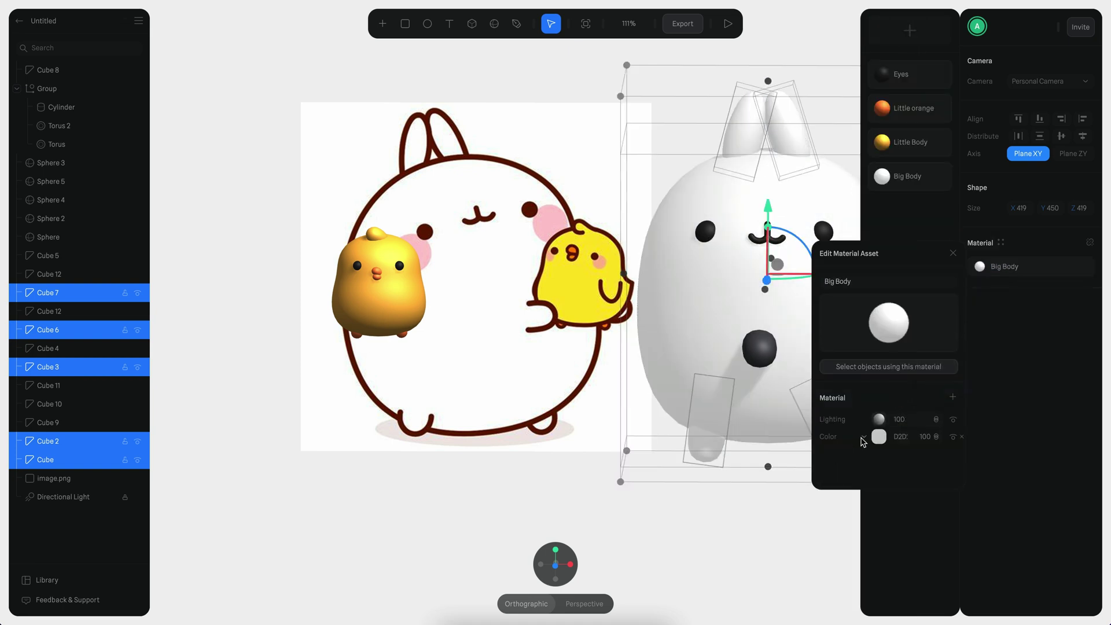
click(757, 535)
Apply the Big Body material to the bunny's two arms.
click(844, 347)
shift+click(760, 348)
click(1002, 243)
click(907, 177)
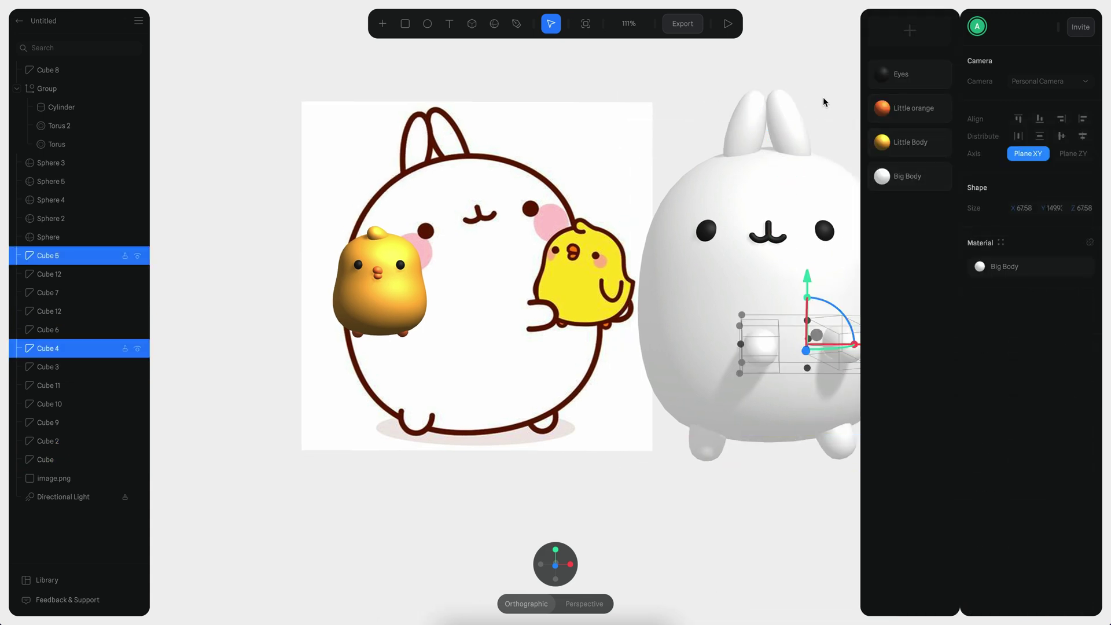
click(822, 103)
Lock the bunny's body and inspect the mouth's vertical cylinder.
scroll(860, 232, up, 3)
click(802, 234)
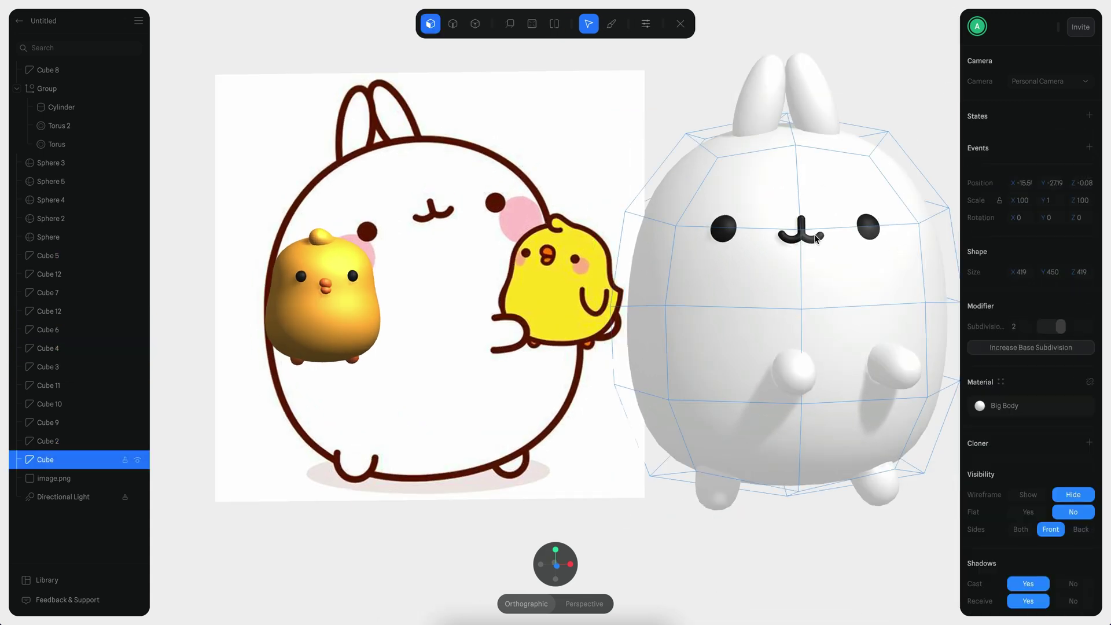
drag(807, 311, 804, 298)
scroll(831, 361, up, 10)
double_click(708, 234)
scroll(833, 243, up, 3)
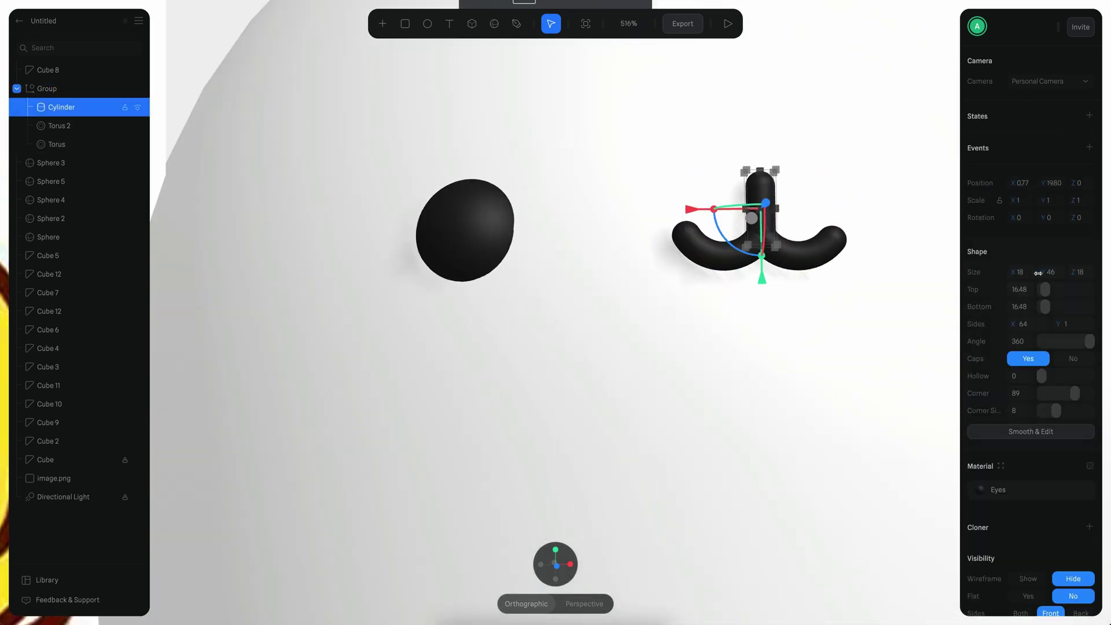
click(770, 317)
scroll(842, 313, down, 10)
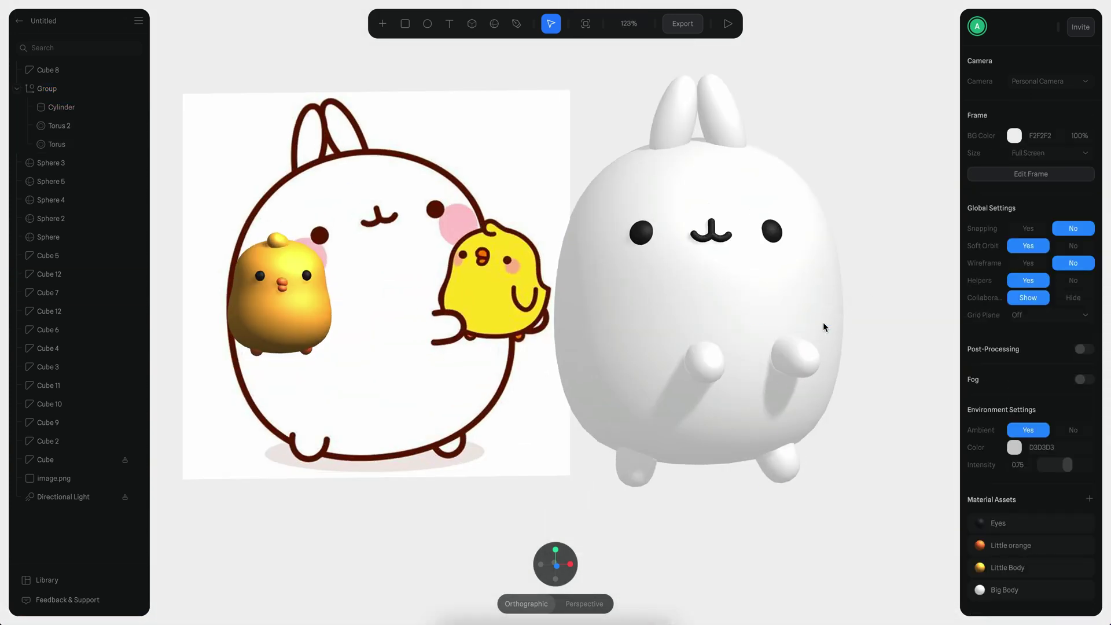
Open the bunny's Eyes material and adjust its lighting to tone down the shine.
click(995, 592)
click(874, 313)
click(764, 237)
click(1004, 387)
click(879, 556)
scroll(883, 499, down, 3)
scroll(878, 505, up, 3)
mouse_move(854, 531)
mouse_down()
mouse_move(874, 511)
mouse_move(861, 539)
mouse_up()
click(884, 540)
key(Return)
scroll(880, 541, down, 1)
click(879, 536)
Set the Eyes material's colour to dark brown, RGB 72, 19, 5, sampled from the eye in the reference drawing.
click(882, 557)
scroll(876, 514, down, 3)
click(827, 592)
click(431, 214)
click(879, 556)
scroll(896, 513, down, 3)
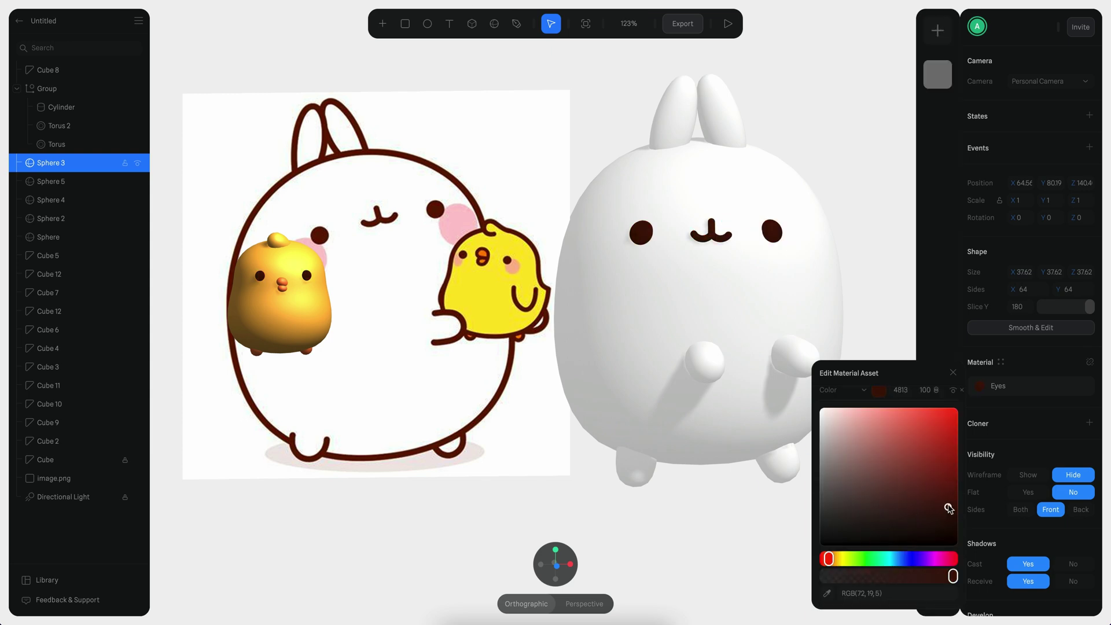
click(874, 247)
Adjust the Little Body material's lighting to give the chick a brighter, less glossy yellow.
scroll(683, 278, left, 2)
click(374, 321)
click(1036, 409)
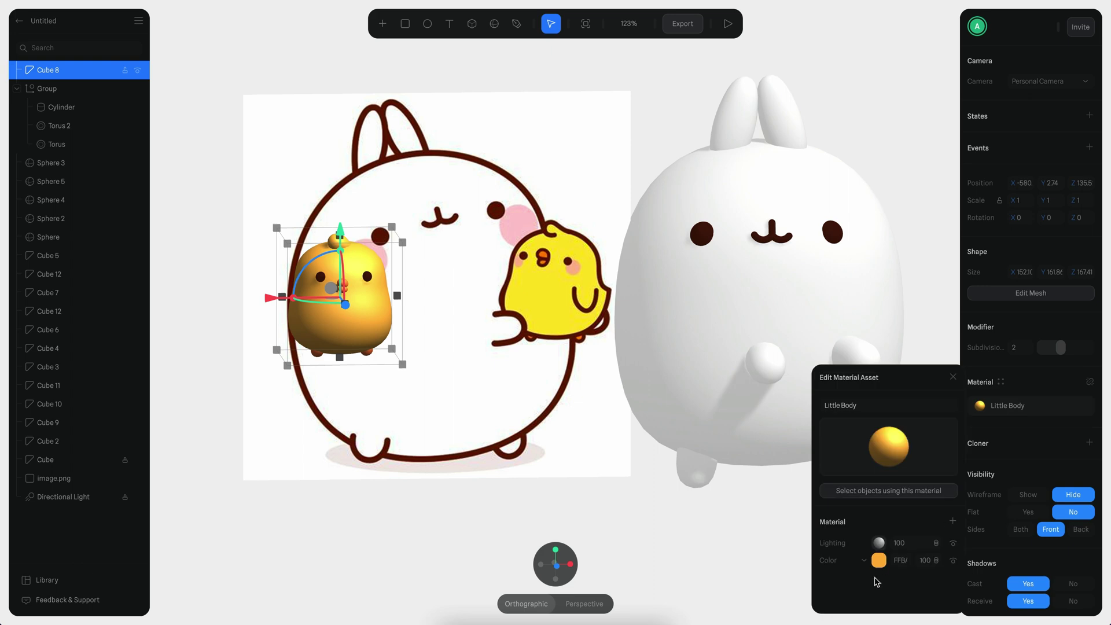
click(943, 587)
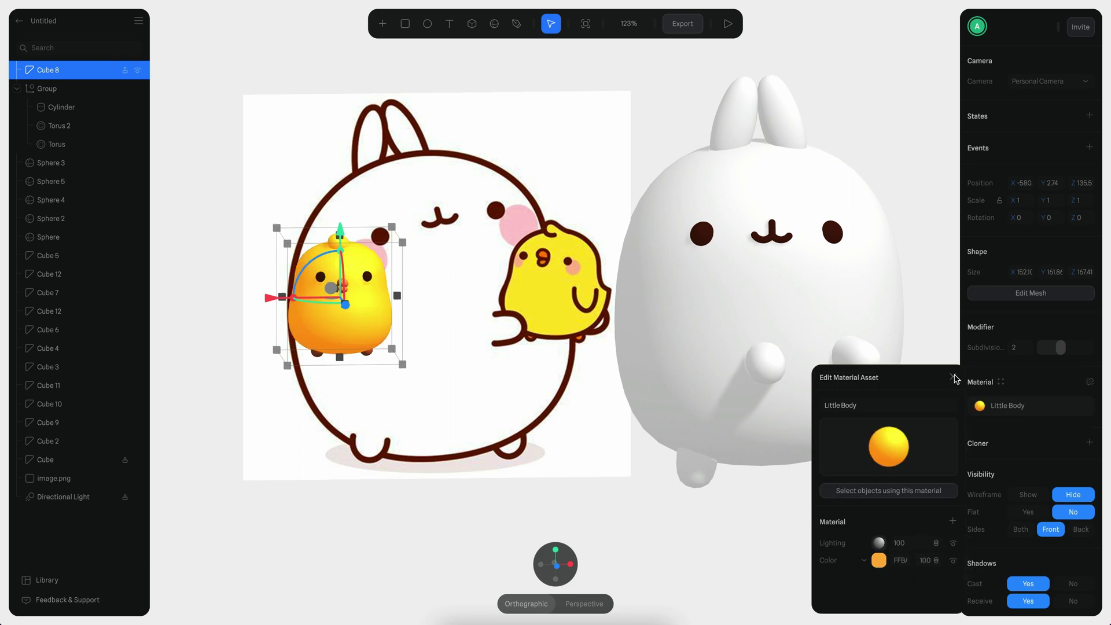
click(952, 376)
click(951, 376)
Edit the Little orange material's Phong lighting and lower its shininess to 0.
click(1002, 531)
click(901, 586)
scroll(545, 393, left, 2)
scroll(544, 392, up, 4)
click(556, 566)
click(843, 560)
drag(893, 414, 894, 437)
scroll(836, 574, up, 8)
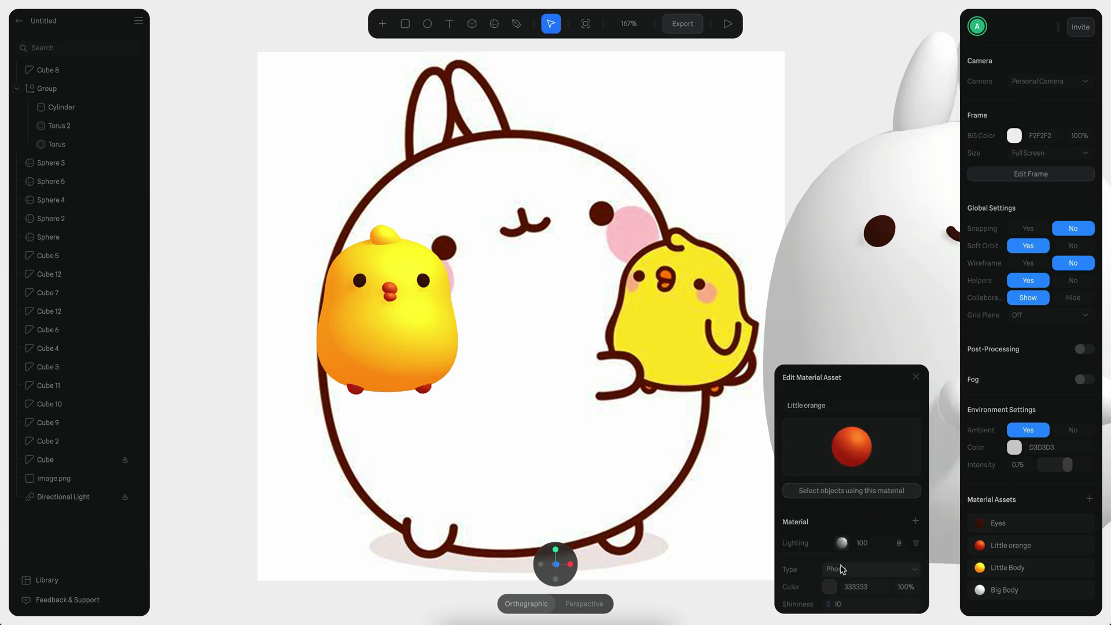
scroll(573, 430, down, 4)
scroll(766, 266, right, 2)
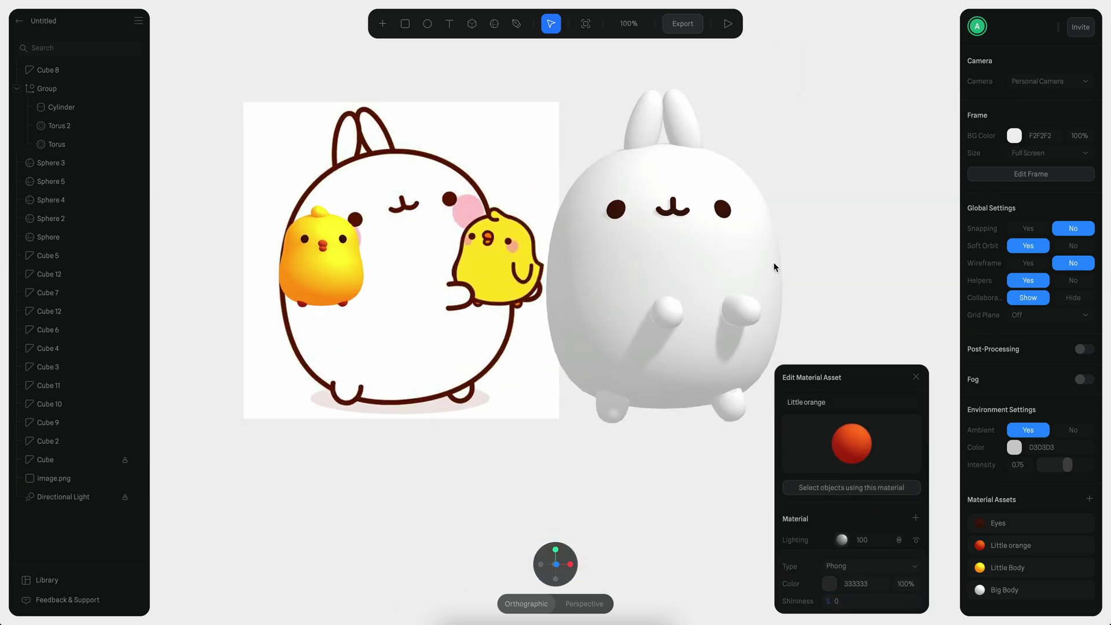
Lock the reference image and test selecting all of the chick's pieces together.
click(125, 478)
drag(210, 176, 425, 343)
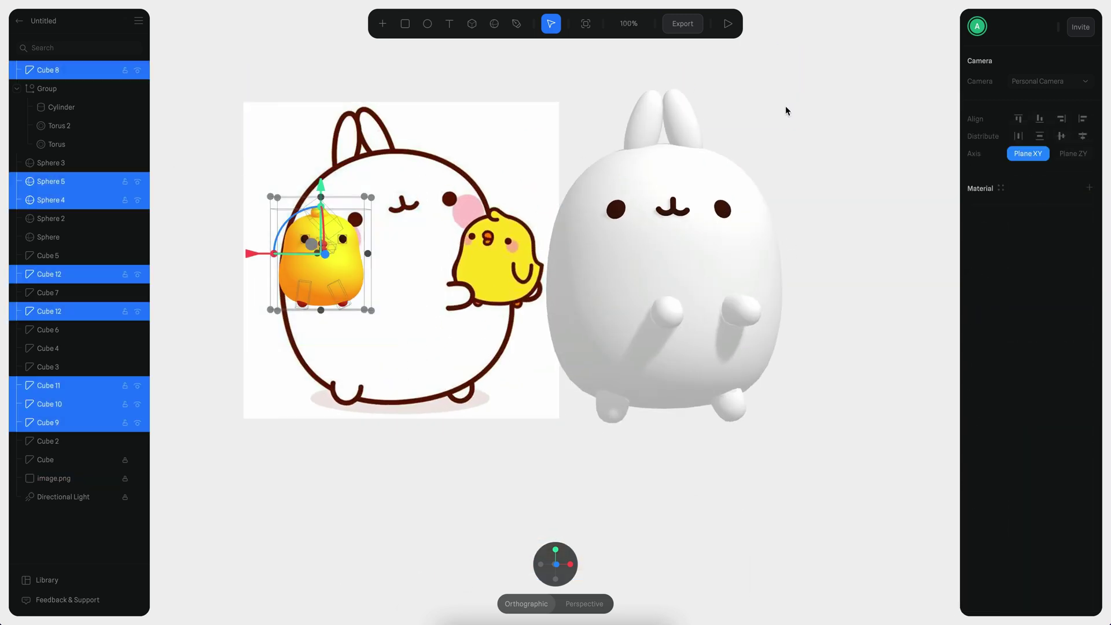
click(716, 134)
Duplicate one of the chick's feet and move the copy onto the side of its body as a wing.
scroll(565, 325, left, 2)
scroll(487, 310, up, 3)
click(491, 328)
scroll(640, 298, up, 4)
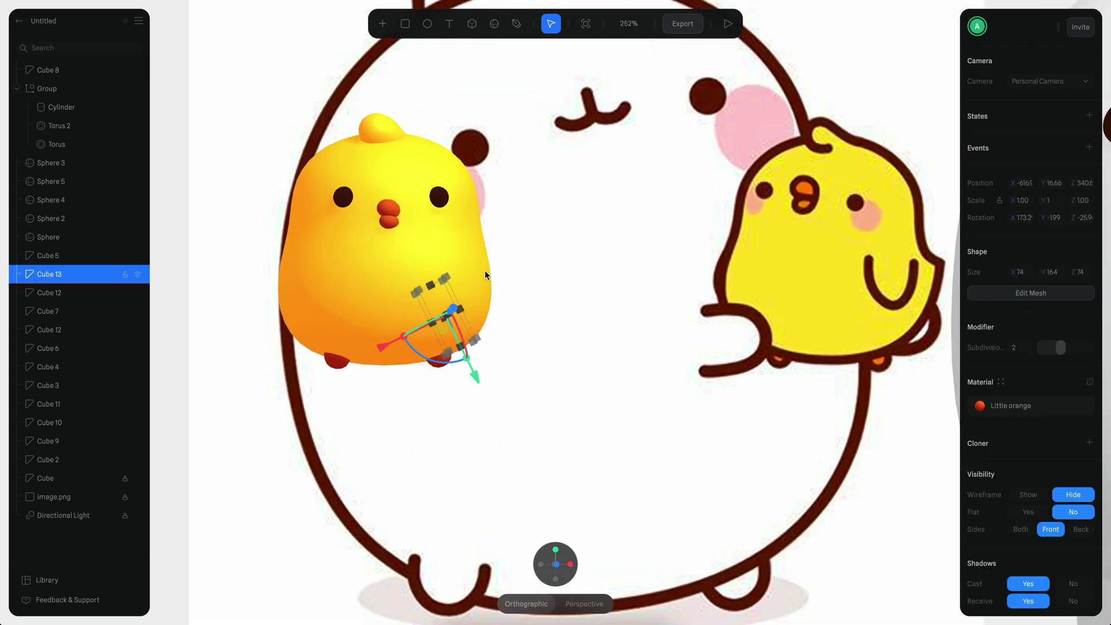
scroll(640, 298, up, 4)
drag(656, 351, 681, 359)
alt+drag(747, 438, 596, 425)
Replace the wing's orange material with Little Body.
click(1015, 406)
click(1001, 382)
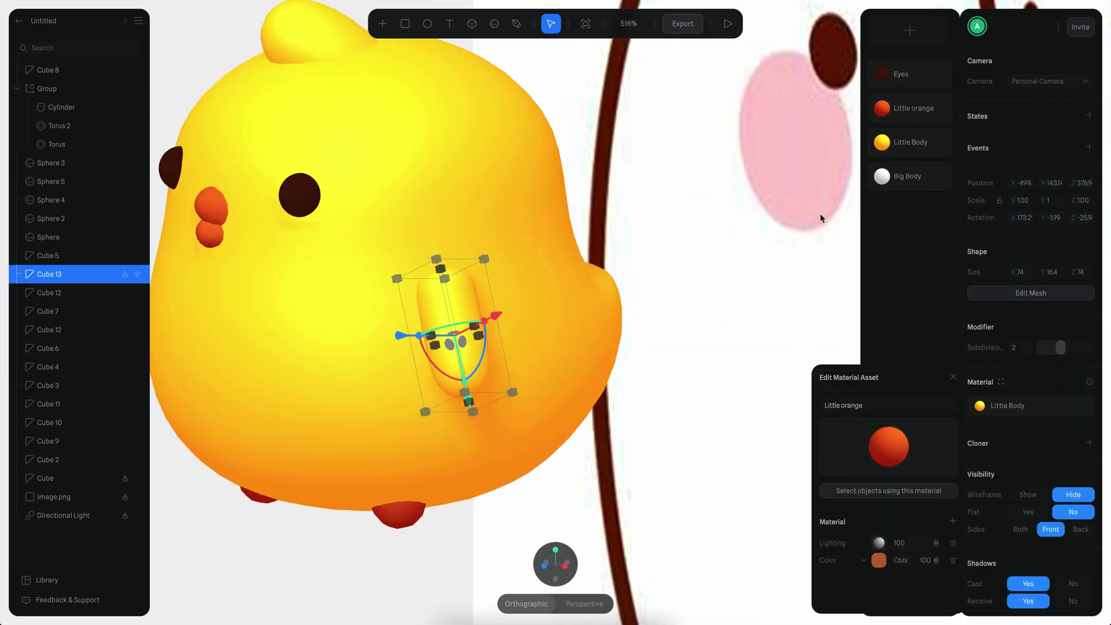
click(914, 147)
Widen the wing to about 104 along Z.
scroll(563, 349, down, 3)
scroll(563, 349, down, 2)
mouse_move(563, 349)
alt+mouse_down()
mouse_move(582, 358)
mouse_move(553, 332)
alt+mouse_up()
scroll(553, 332, up, 5)
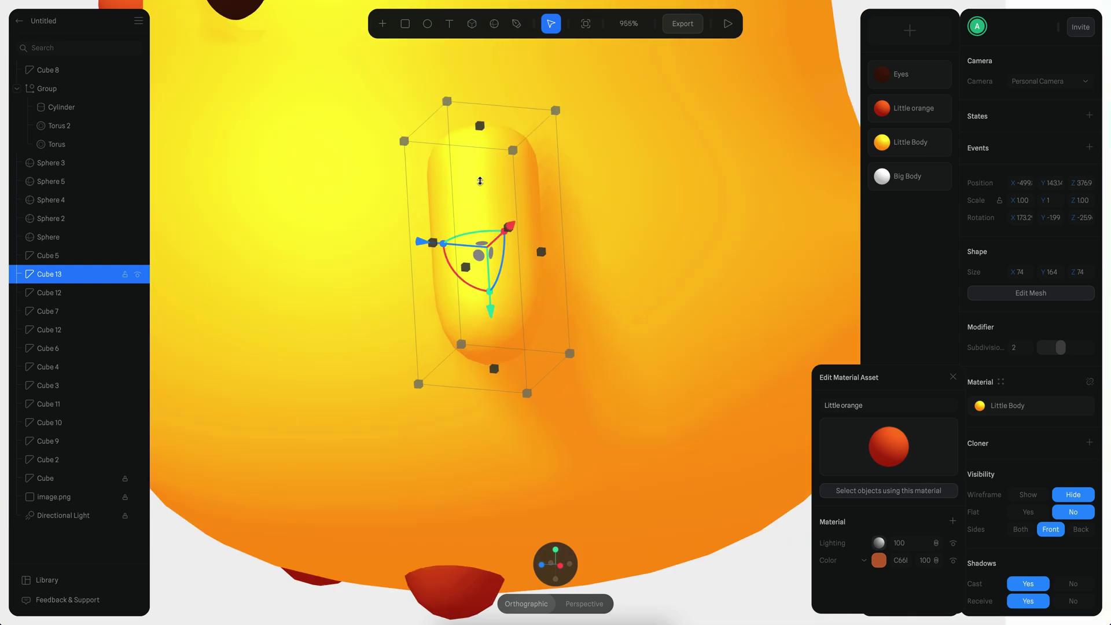
double_click(470, 224)
scroll(444, 243, up, 5)
drag(536, 224, 602, 230)
Edit the wing's mesh to broaden its lower part, bringing the wing to about 156 along Z.
double_click(468, 115)
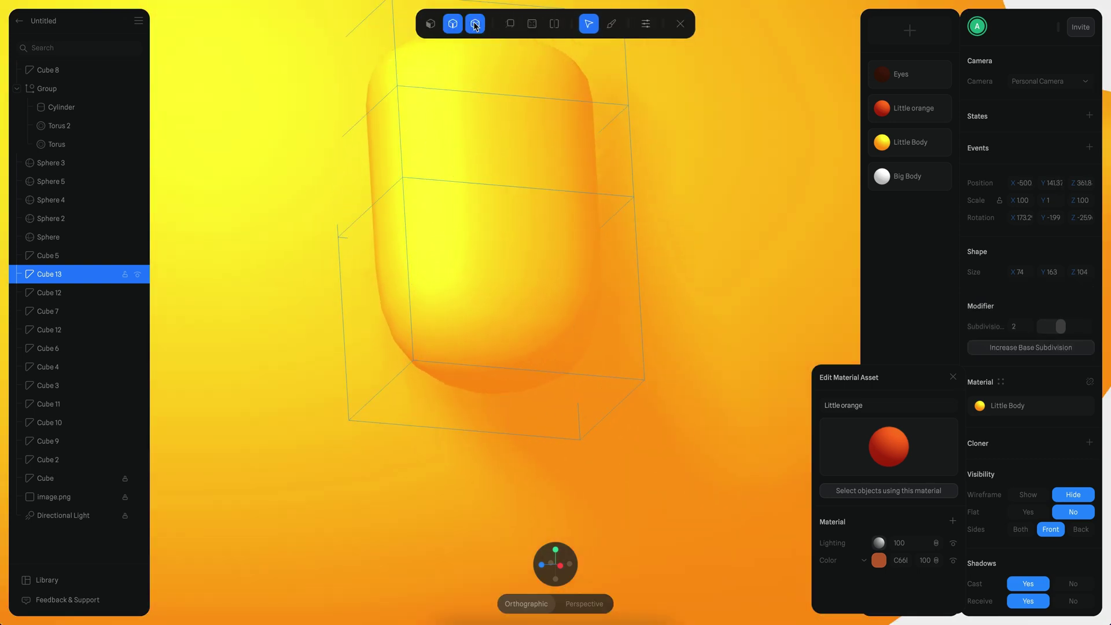
scroll(571, 355, down, 5)
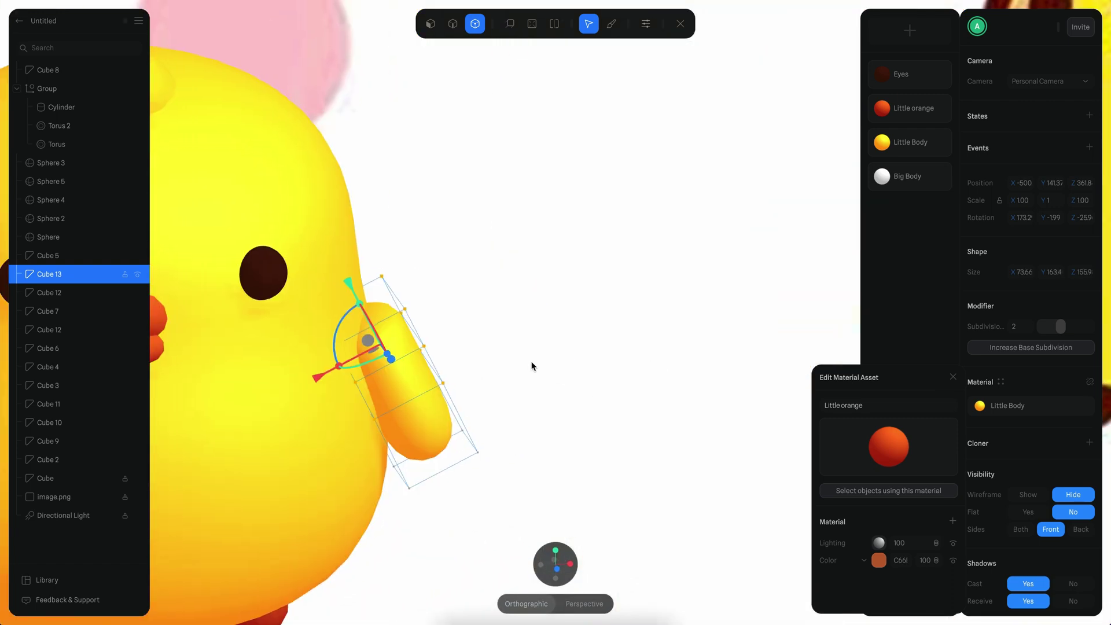
scroll(532, 366, down, 2)
middle_drag(531, 366, 677, 324)
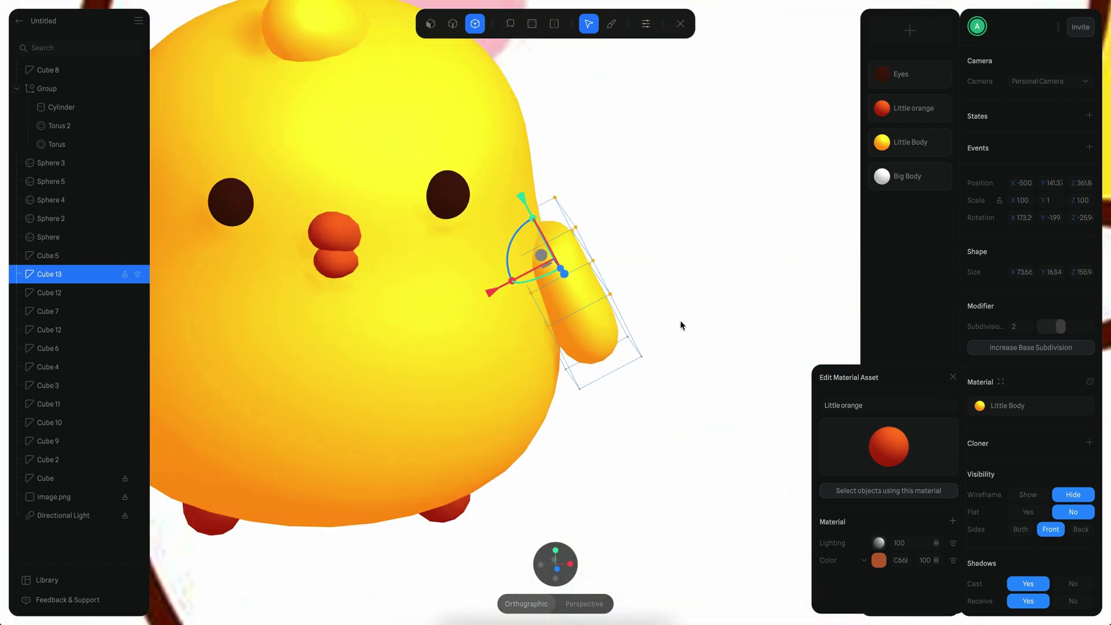
alt+drag(677, 324, 486, 145)
scroll(486, 146, up, 4)
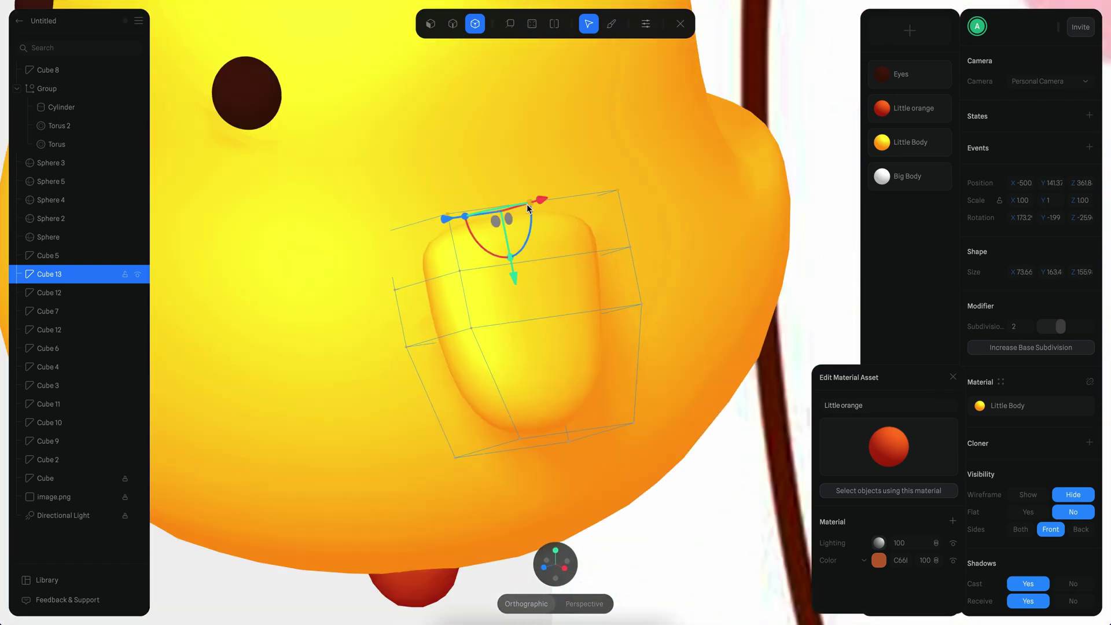
Seat the reshaped wing against the side of the chick's body and set the Little Body material's shininess to 0.
scroll(473, 218, down, 3)
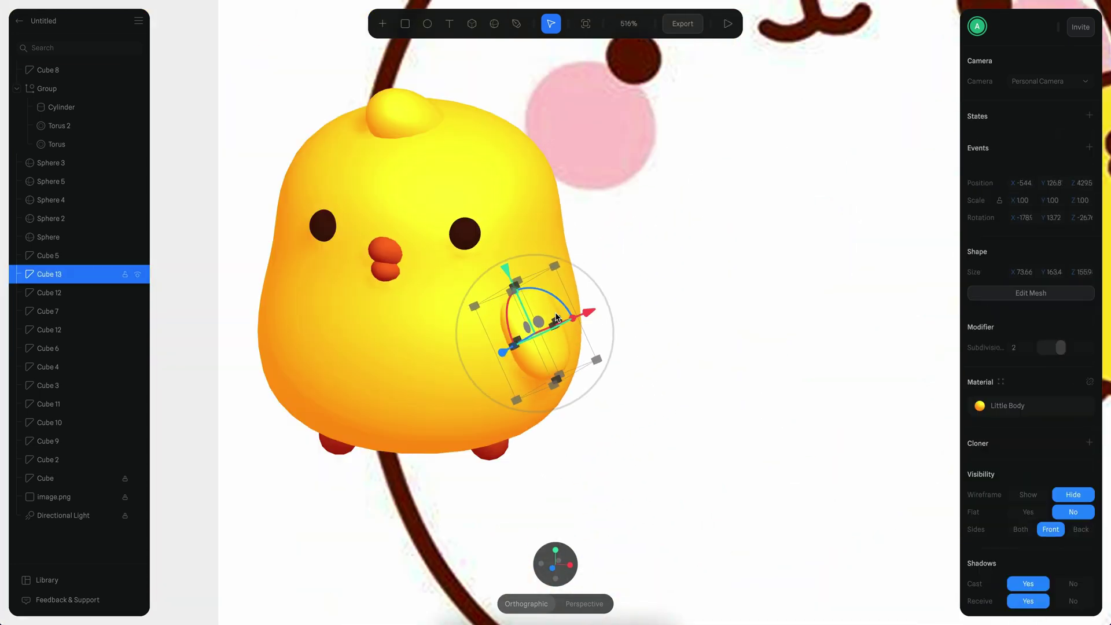
scroll(626, 243, up, 3)
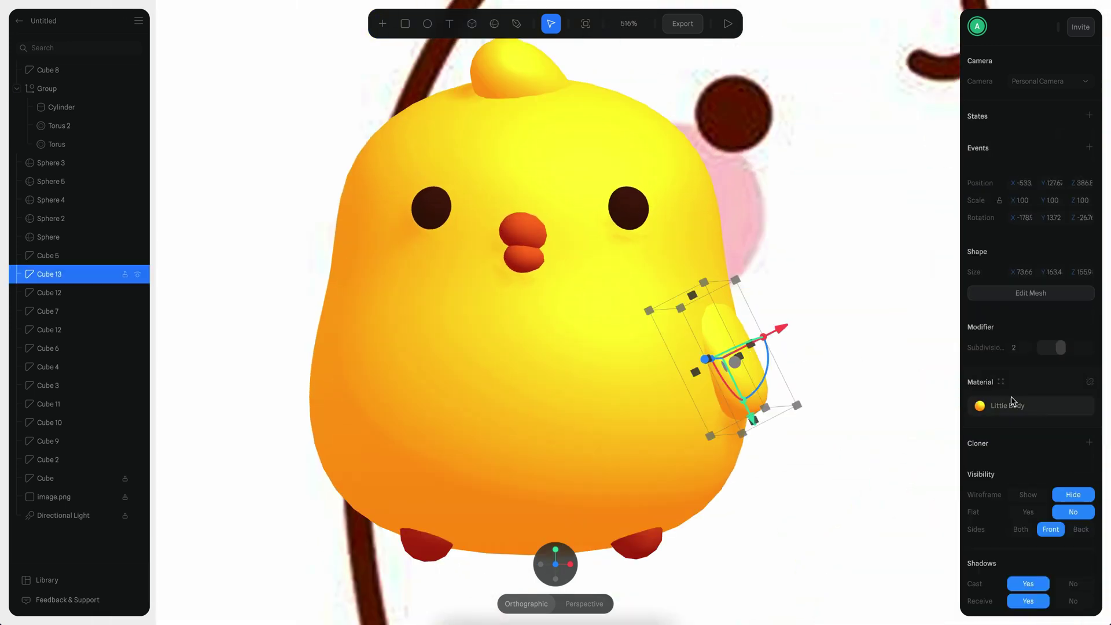
click(1011, 404)
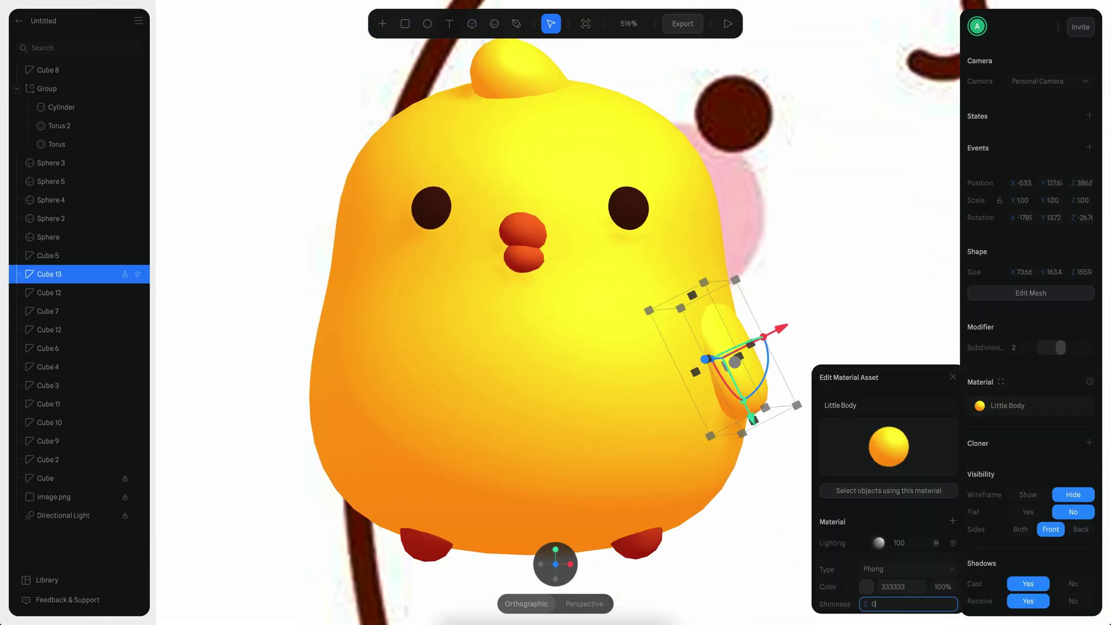
Fine-tune the wing's fit and rotation against the chick's body.
drag(738, 351, 731, 353)
scroll(723, 347, up, 5)
double_click(704, 312)
click(766, 340)
drag(805, 313, 769, 343)
key(ctrl+z)
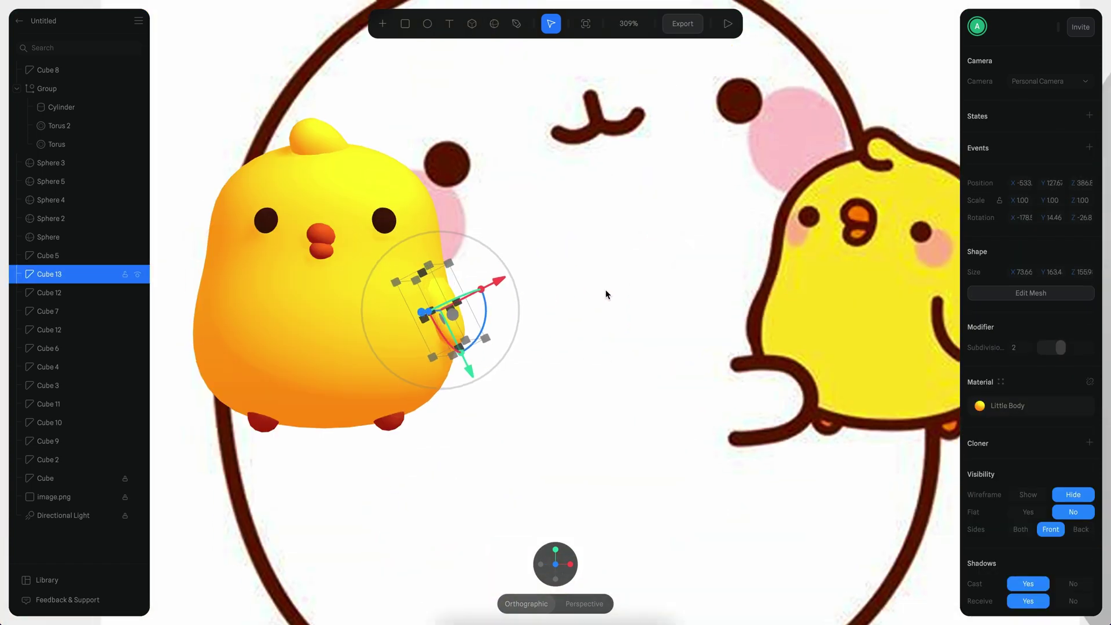
Duplicate the wing and move the copy to the opposite side of the chick's body.
key(ctrl+d)
drag(627, 345, 338, 356)
click(471, 326)
key(ctrl+z)
alt+drag(292, 419, 363, 419)
Rotate and shift the copied wing so it sits against the chick's opposite side, mirroring the first wing.
scroll(566, 312, up, 5)
drag(539, 385, 583, 367)
alt+drag(649, 427, 684, 498)
scroll(579, 347, up, 5)
drag(601, 355, 612, 327)
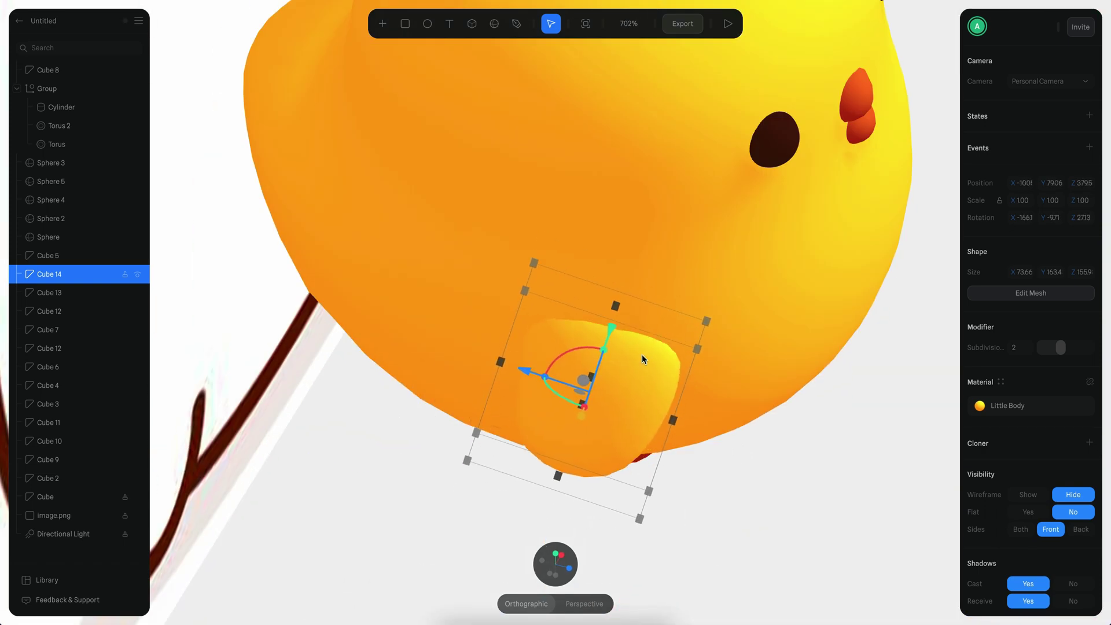
alt+drag(723, 497, 650, 438)
scroll(651, 438, down, 5)
drag(366, 421, 637, 384)
scroll(675, 387, down, 2)
Group all of the chick's pieces, name the group Little and collapse it.
scroll(637, 385, down, 10)
click(442, 176)
drag(425, 194, 637, 393)
key(ctrl+g)
double_click(73, 65)
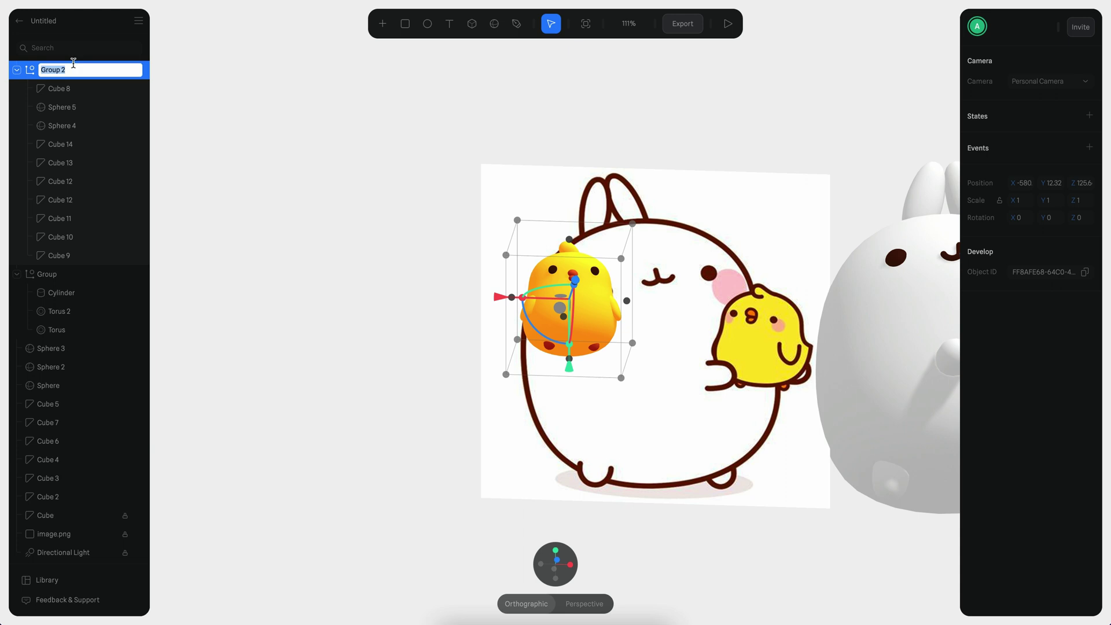
text(Little)
click(17, 70)
Group the bunny's unlocked pieces, name the group Big and collapse it.
click(58, 95)
click(668, 182)
scroll(668, 182, down, 3)
alt+drag(833, 110, 593, 475)
key(ctrl+g)
double_click(60, 94)
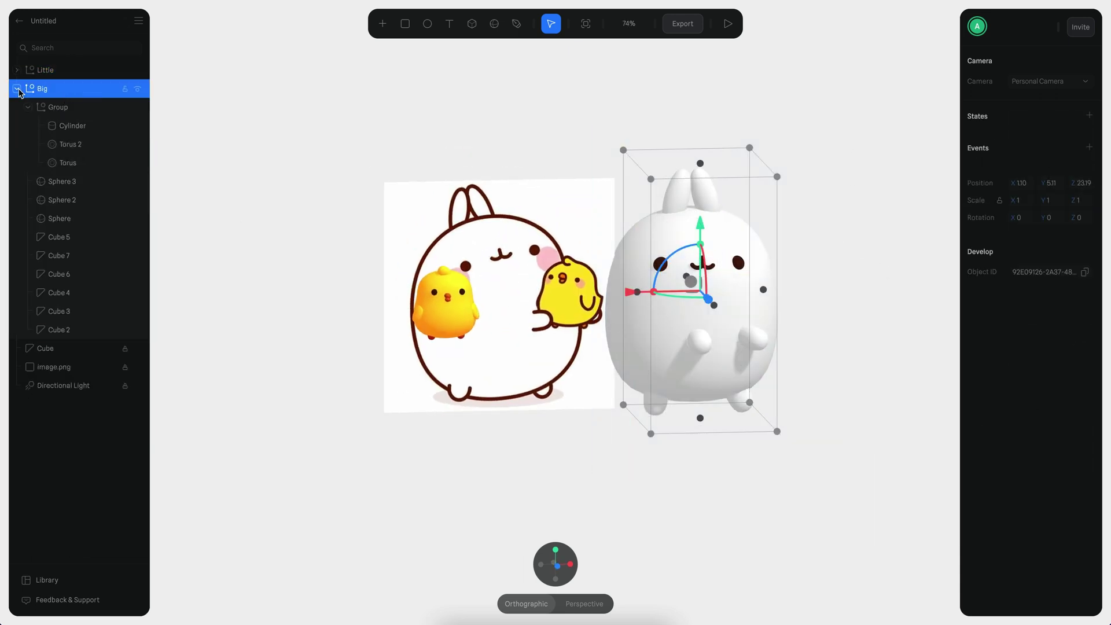
click(16, 89)
click(278, 191)
Move the Little group from the reference image to the front of the bunny's belly.
scroll(627, 332, up, 4)
click(338, 310)
scroll(339, 311, right, 1)
drag(321, 311, 437, 434)
click(557, 566)
drag(193, 343, 584, 347)
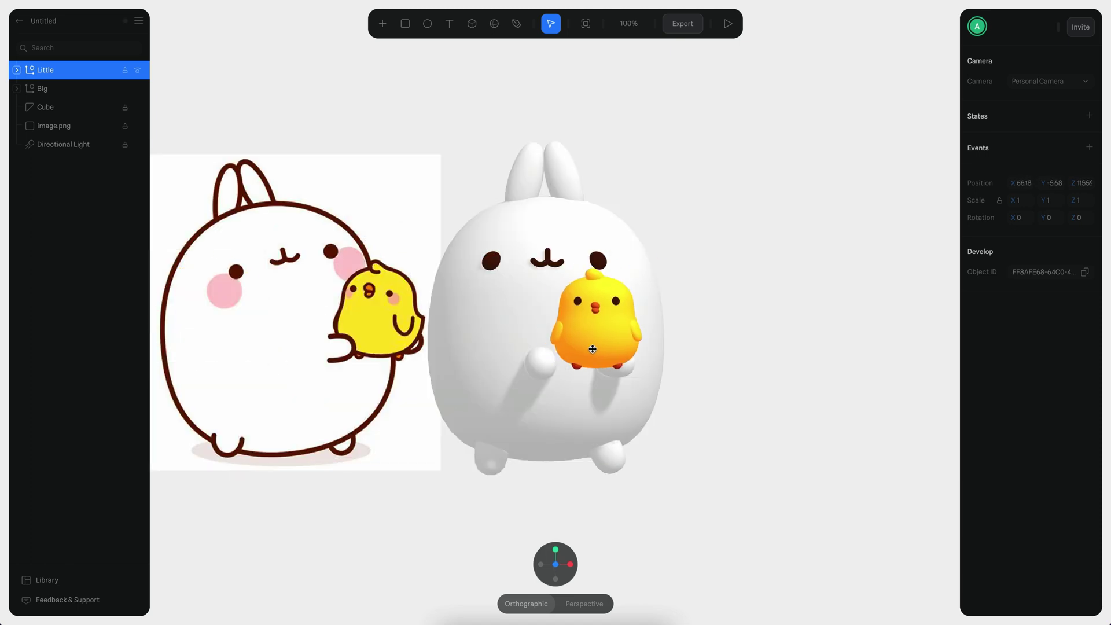
Place the Little group between the bunny's arms and turn it about -28.6 degrees around Y.
scroll(720, 377, up, 5)
scroll(720, 377, left, 2)
alt+drag(524, 367, 633, 387)
scroll(634, 388, down, 6)
drag(882, 400, 565, 374)
scroll(565, 376, up, 8)
drag(475, 361, 431, 363)
click(627, 375)
click(567, 566)
Try to rotate the Little and Big groups together.
scroll(759, 300, down, 4)
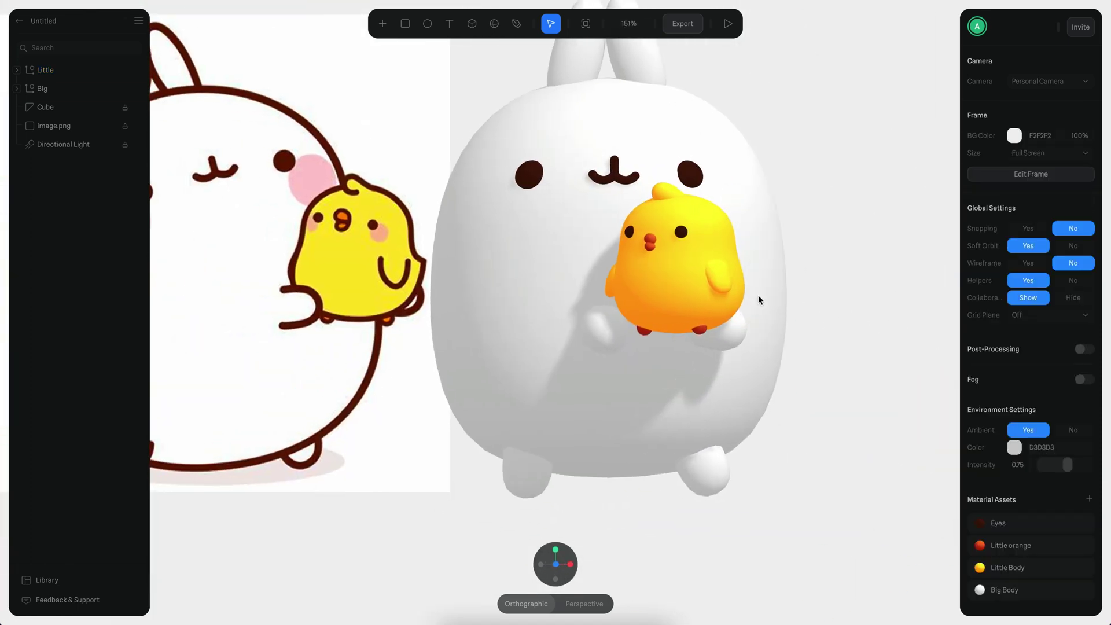
scroll(808, 255, right, 1)
scroll(809, 255, down, 2)
drag(709, 91, 428, 511)
drag(581, 312, 601, 310)
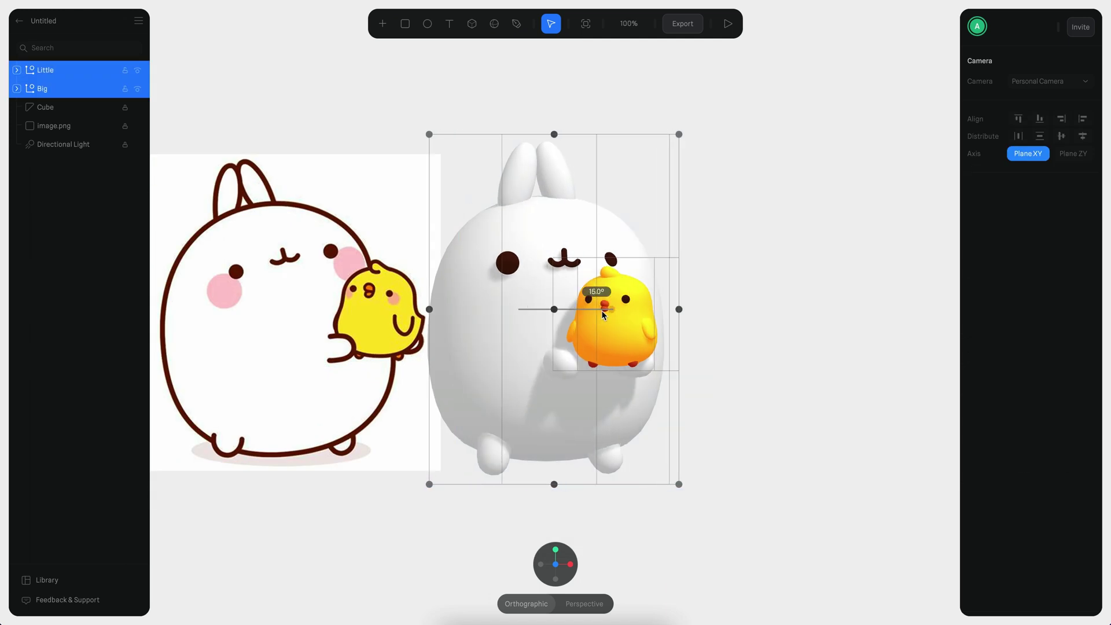
key(super+z)
click(767, 220)
click(17, 90)
click(17, 71)
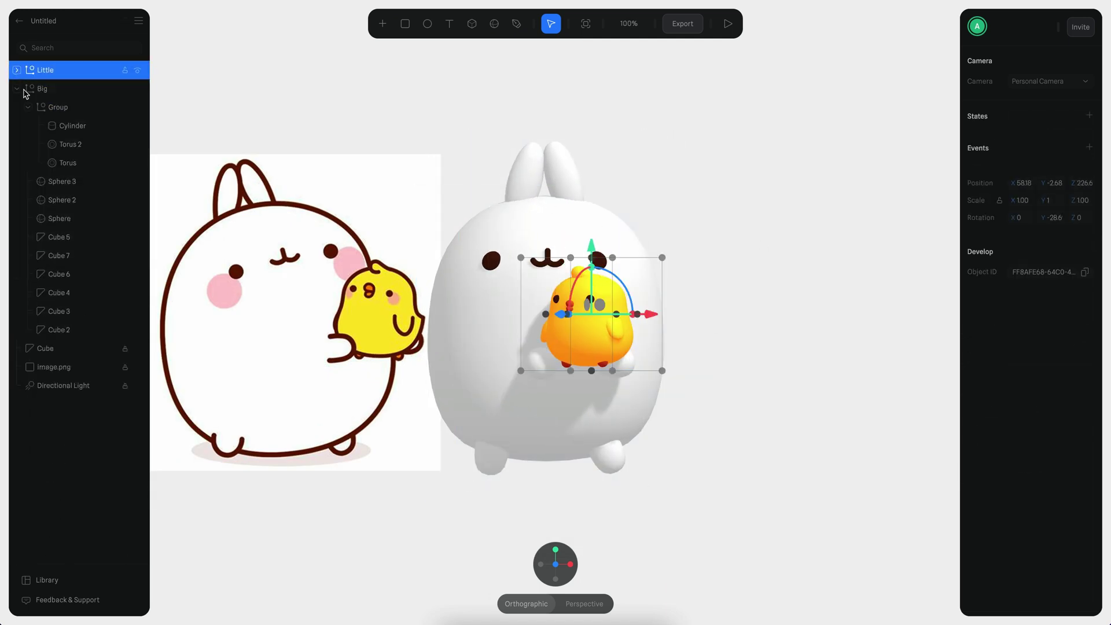
click(17, 88)
shift+click(35, 71)
drag(590, 309, 563, 314)
key(super+z)
click(752, 293)
Unlock the bunny's body cube and move it into the Big group.
double_click(492, 261)
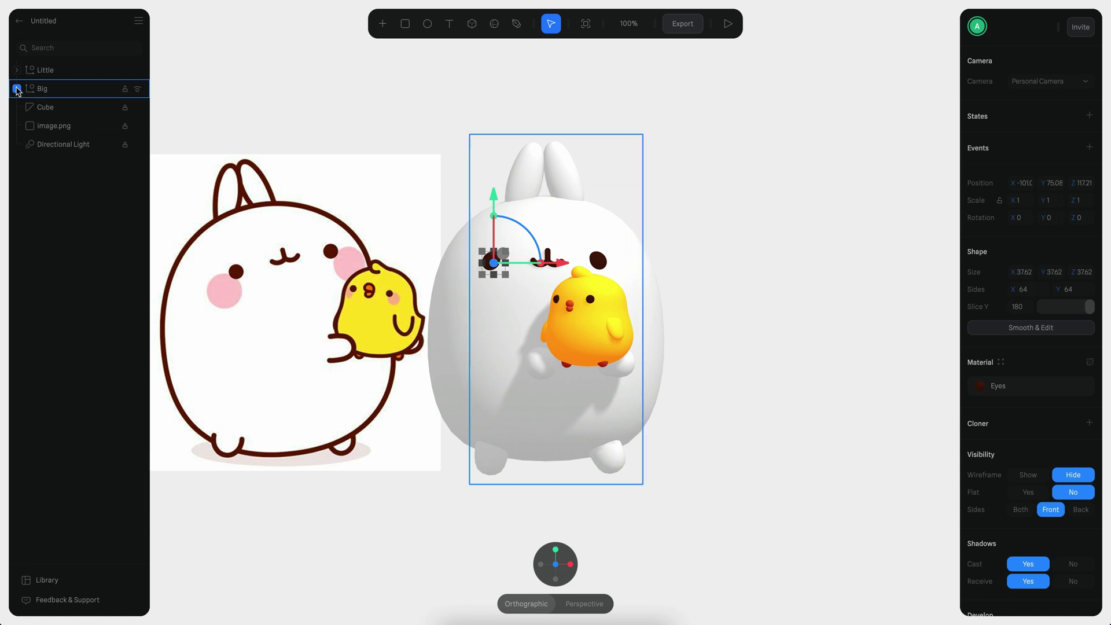
click(18, 90)
click(61, 349)
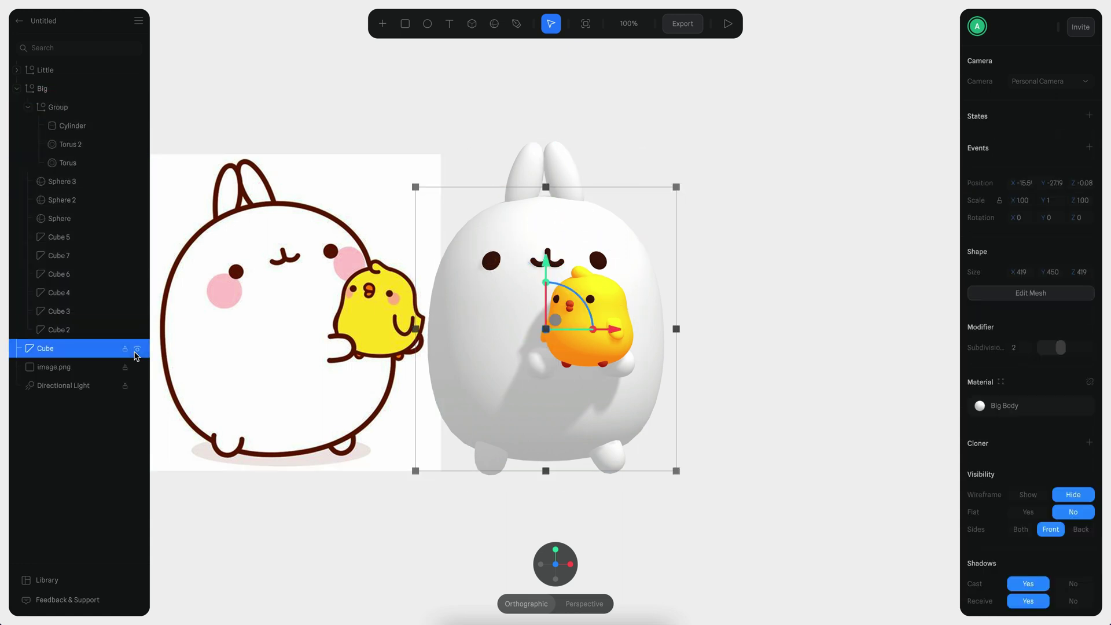
drag(70, 106, 65, 90)
click(65, 90)
Test transforming the chick and the complete bunny together with the body included, and undo the test.
click(749, 305)
click(608, 325)
shift+click(521, 322)
drag(576, 312, 583, 309)
click(764, 289)
key(super+z)
key(super+z)
key(super+z)
key(super+z)
Lock the bunny's body cube inside the Big group.
scroll(706, 379, up, 10)
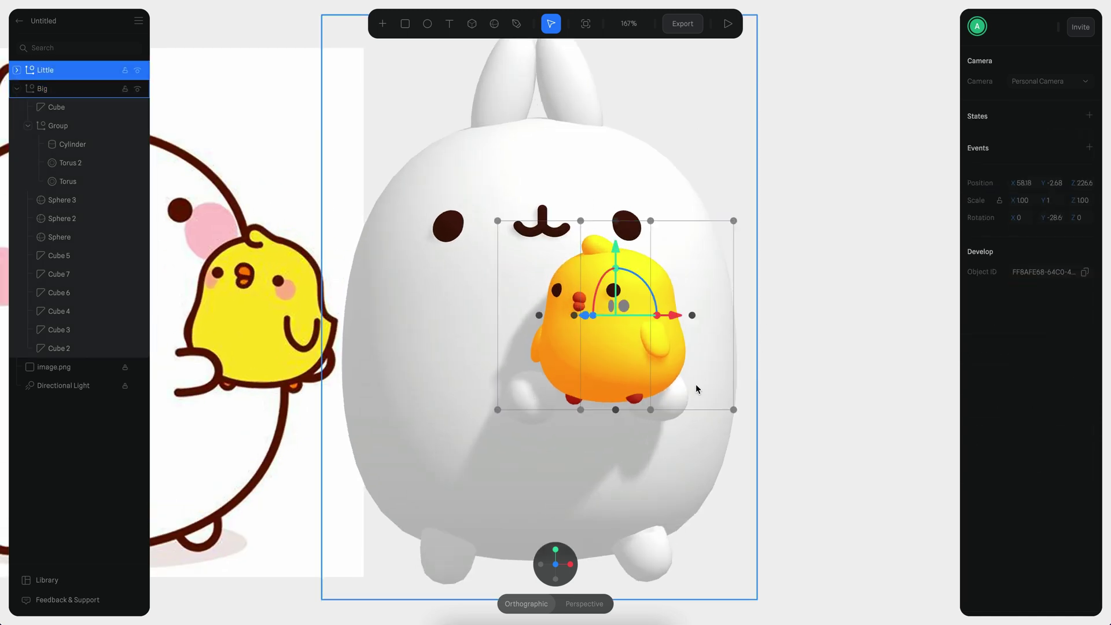
click(62, 108)
click(125, 108)
click(780, 403)
drag(779, 403, 807, 404)
Adjust how the chick sits between the bunny's arms.
click(570, 383)
drag(569, 383, 580, 371)
alt+drag(544, 429, 512, 318)
scroll(693, 458, down, 8)
click(740, 347)
scroll(727, 355, up, 3)
scroll(685, 393, down, 3)
Move and rotate the bunny's arm on the chick's outer side so it hugs the chick.
alt+drag(685, 392, 915, 382)
scroll(811, 388, up, 3)
alt+drag(734, 391, 723, 324)
scroll(623, 368, up, 5)
double_click(652, 345)
mouse_move(601, 376)
mouse_down()
mouse_move(619, 381)
mouse_move(611, 378)
mouse_up()
drag(545, 369, 554, 304)
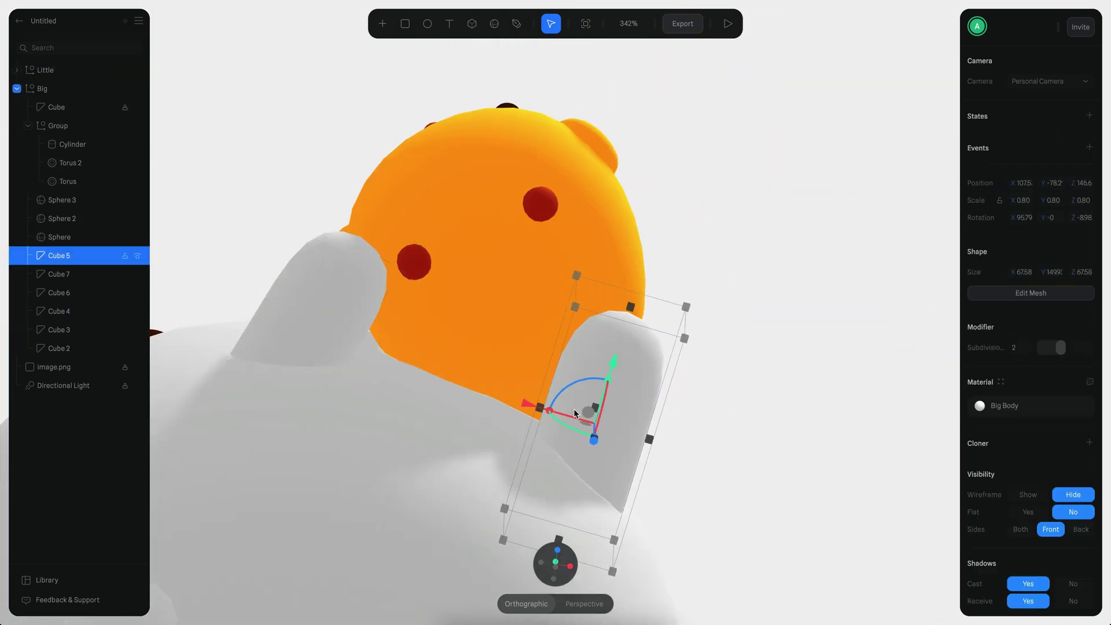
Angle the bunny's other arm toward the chick.
scroll(780, 331, down, 5)
double_click(480, 383)
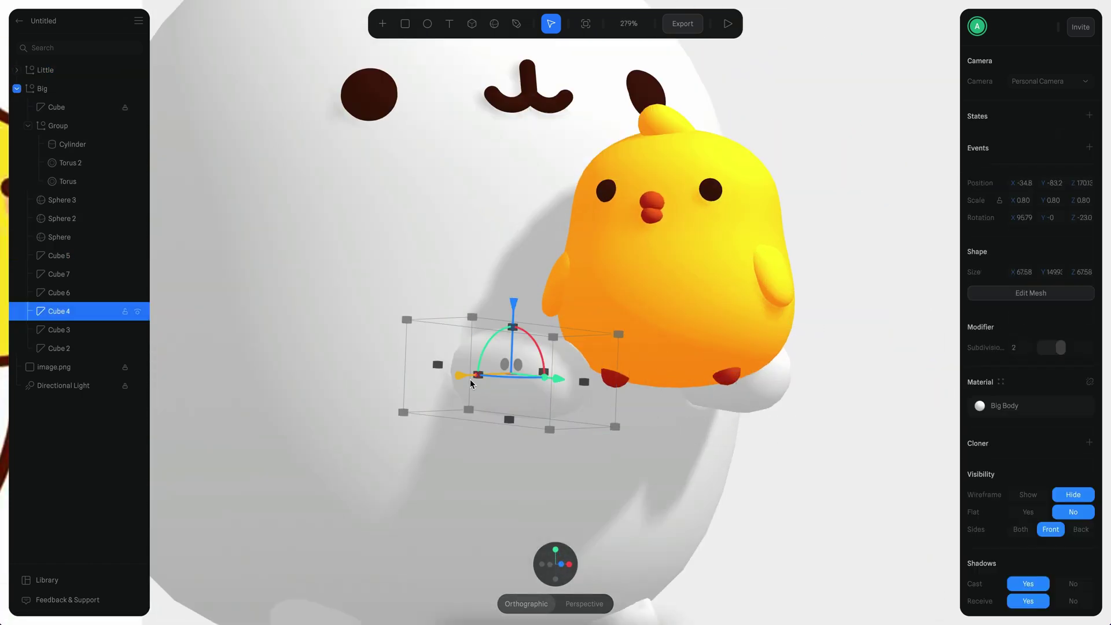
scroll(752, 295, down, 3)
alt+drag(753, 297, 817, 336)
Tilt the Little group and turn it to about -34 degrees around Y so it rests between the bunny's arms.
drag(641, 300, 628, 303)
alt+drag(787, 422, 715, 382)
scroll(715, 382, down, 5)
scroll(762, 324, up, 2)
scroll(779, 313, down, 3)
alt+drag(795, 316, 863, 368)
right_drag(861, 367, 843, 387)
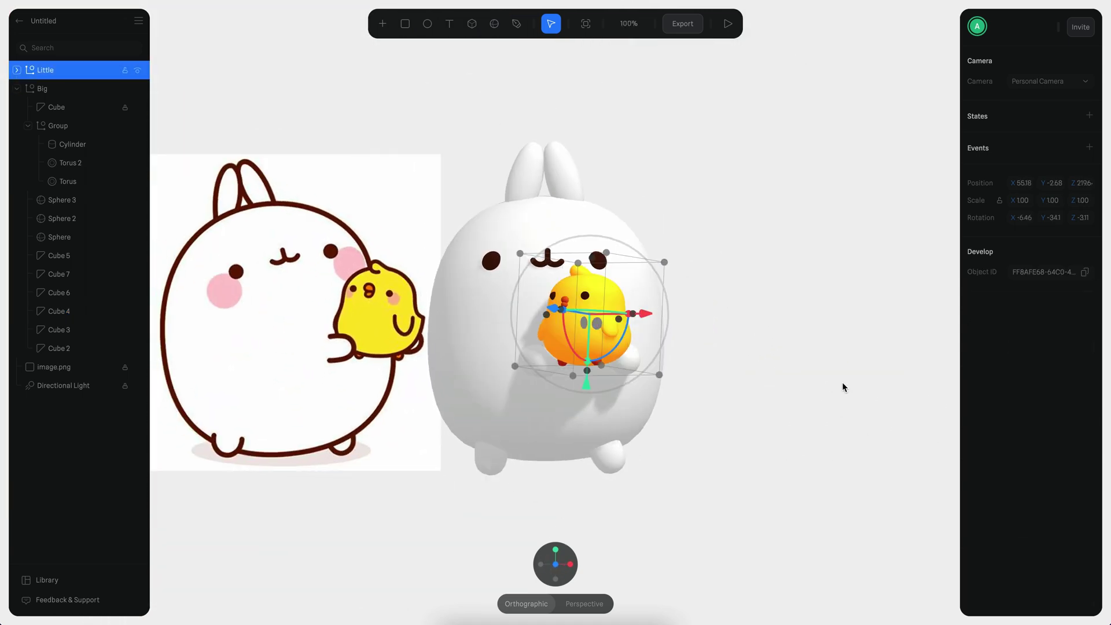
click(844, 198)
Rename the bunny's body cube as Body and add a Depth layer to its Big Body material.
scroll(843, 198, up, 5)
double_click(51, 107)
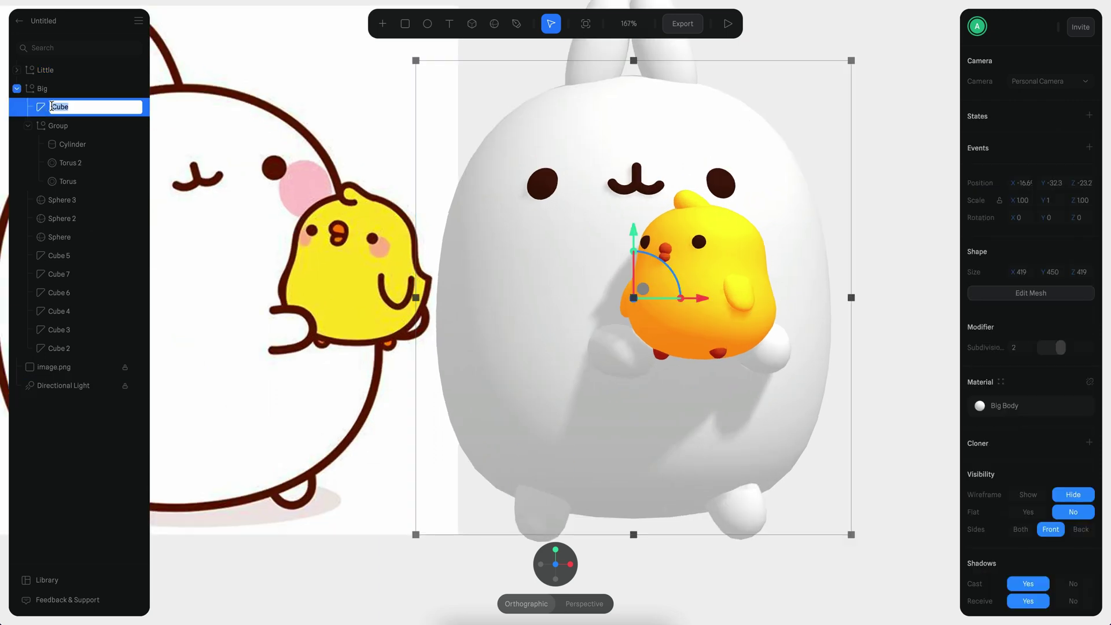
click(1025, 412)
click(952, 523)
click(842, 543)
click(891, 506)
Adjust the Depth layer's ramp colors and opacity to make a pink blush on the bunny's body.
click(879, 543)
scroll(882, 560, down, 3)
click(893, 438)
drag(954, 606, 824, 606)
scroll(886, 496, up, 1)
click(864, 416)
click(876, 453)
scroll(883, 463, down, 1)
drag(953, 581, 824, 580)
scroll(900, 490, up, 5)
click(879, 543)
click(879, 542)
Move the Depth layer's origin onto the bunny's face and raise its ramp stop to full opacity.
scroll(648, 301, down, 3)
alt+drag(579, 278, 723, 338)
drag(638, 285, 686, 316)
scroll(885, 530, down, 2)
click(870, 537)
scroll(873, 548, down, 2)
drag(825, 581, 954, 581)
scroll(892, 520, up, 5)
click(879, 543)
click(878, 541)
Position the pink depth circle on the bunny's cheek beneath the eye and shift its pink ramp stop toward the middle.
drag(690, 316, 743, 353)
drag(787, 203, 699, 349)
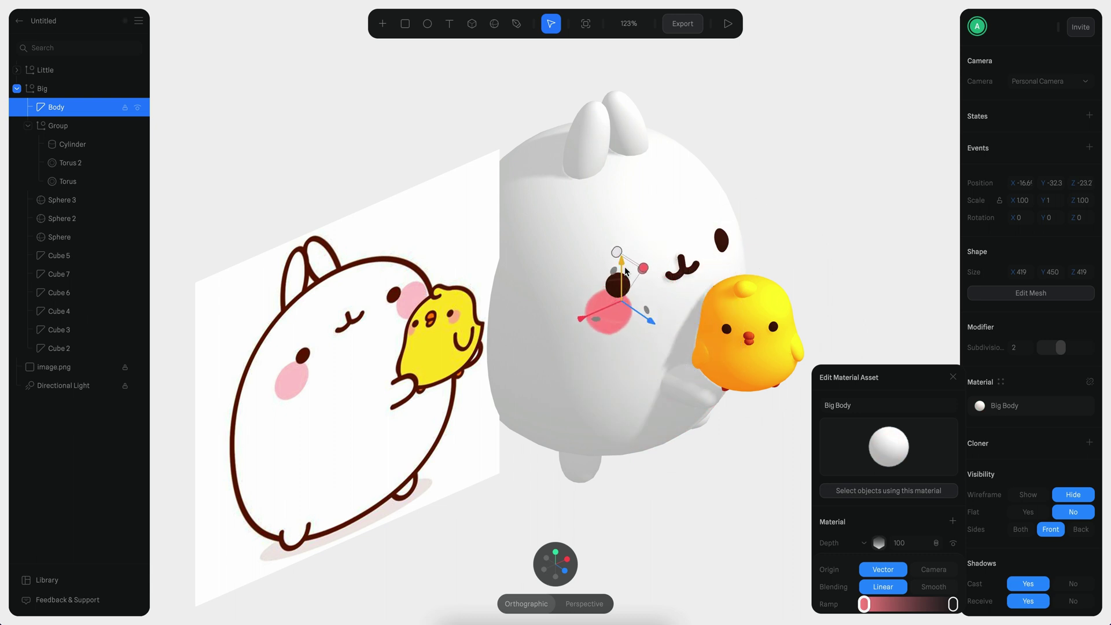
key(0)
scroll(743, 274, left, 4)
scroll(742, 273, up, 3)
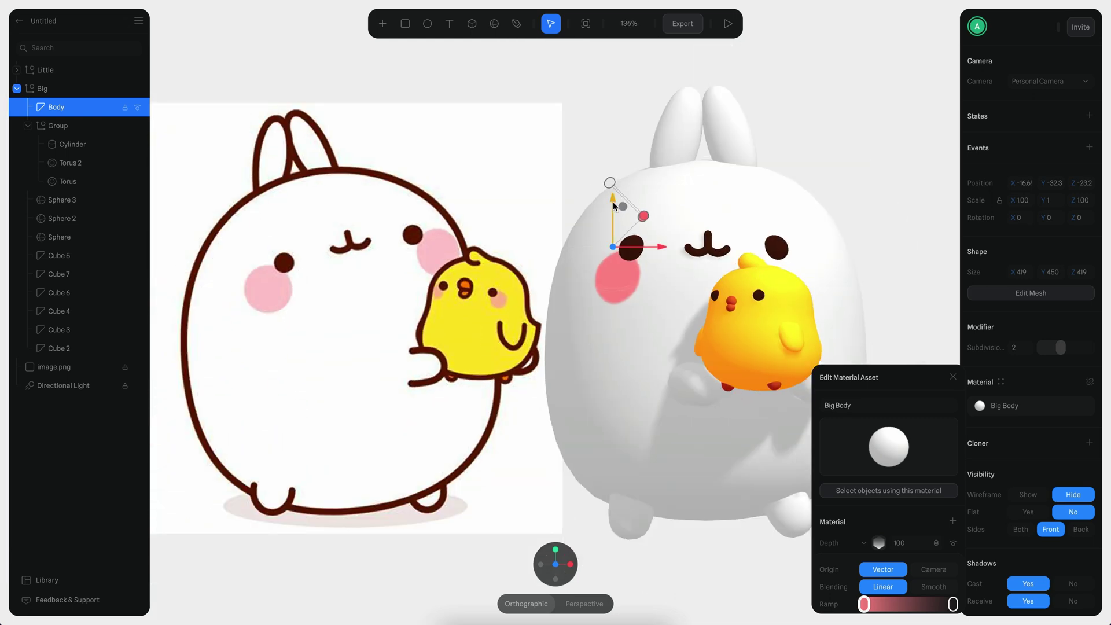
right_drag(627, 249, 673, 273)
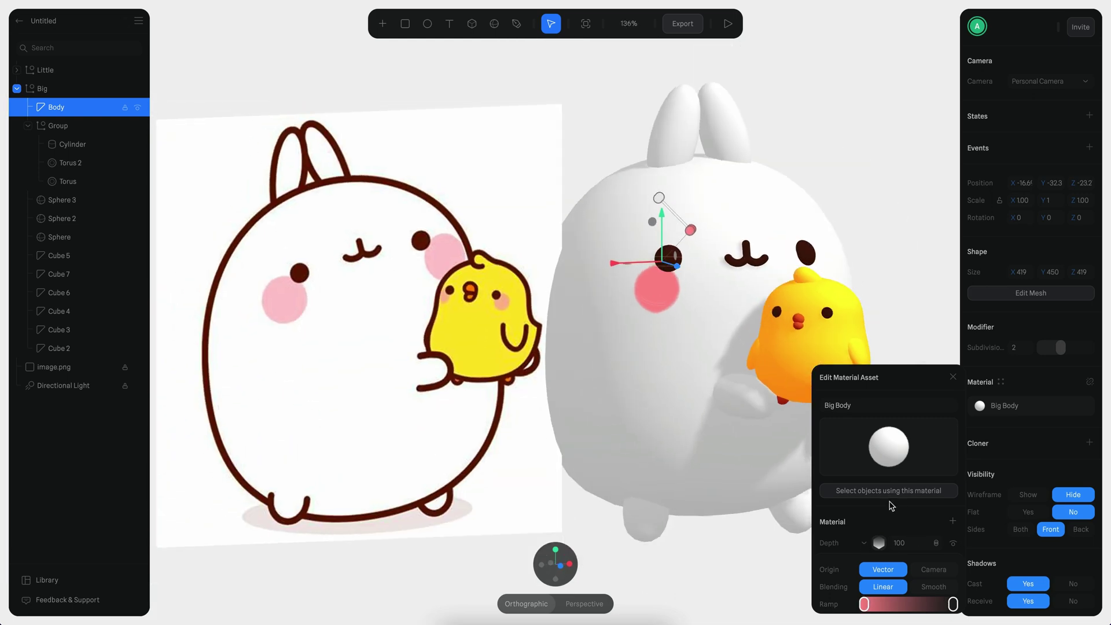
scroll(882, 475, down, 3)
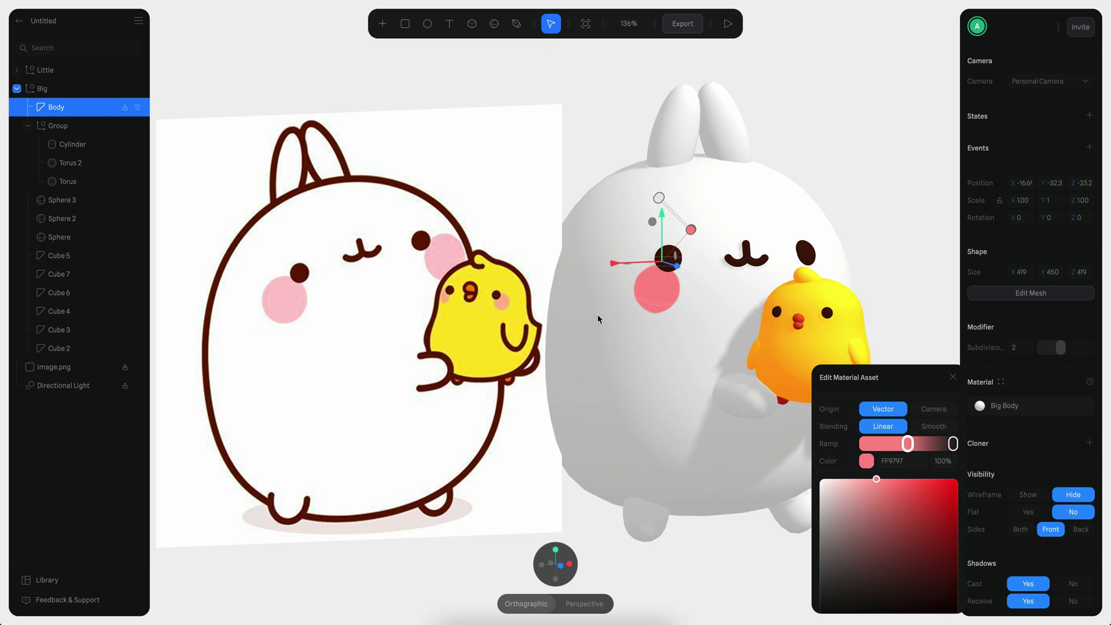
Duplicate the Depth layer in the Big Body material and place the copy's pink circle on the bunny's other cheek.
click(647, 303)
right_drag(647, 303, 619, 295)
scroll(585, 307, up, 3)
scroll(1017, 450, down, 3)
click(1005, 430)
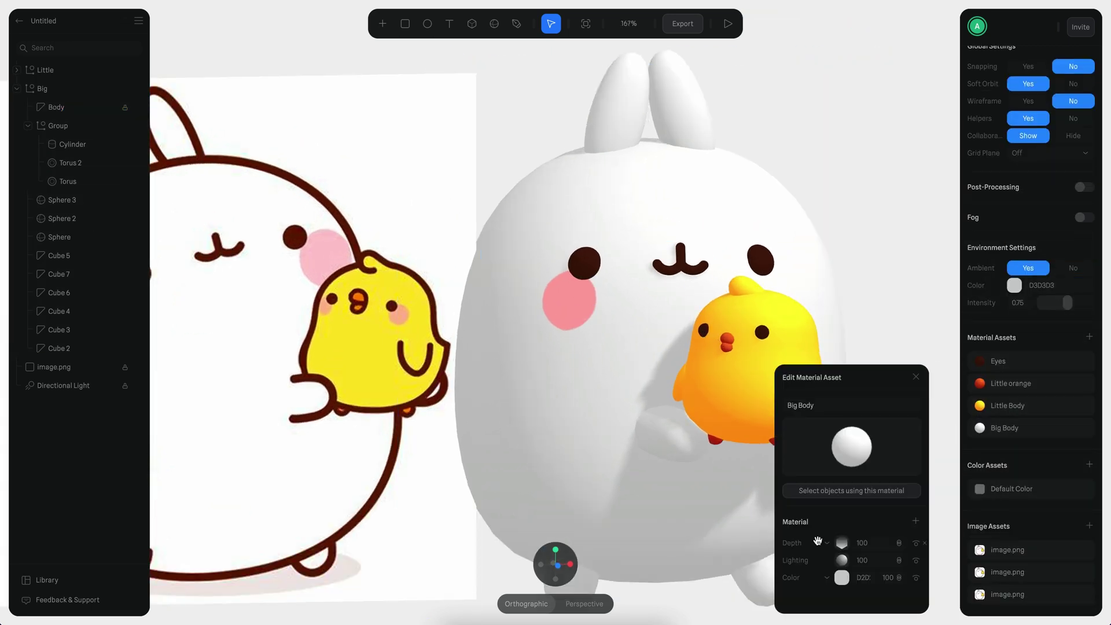
click(841, 544)
drag(545, 264, 775, 275)
Open the first cheek's Depth layer in the Big Body material and copy its pink ramp color FEACAC.
scroll(669, 327, down, 4)
right_drag(669, 327, 591, 324)
scroll(579, 313, up, 4)
scroll(833, 457, down, 3)
drag(865, 544, 916, 526)
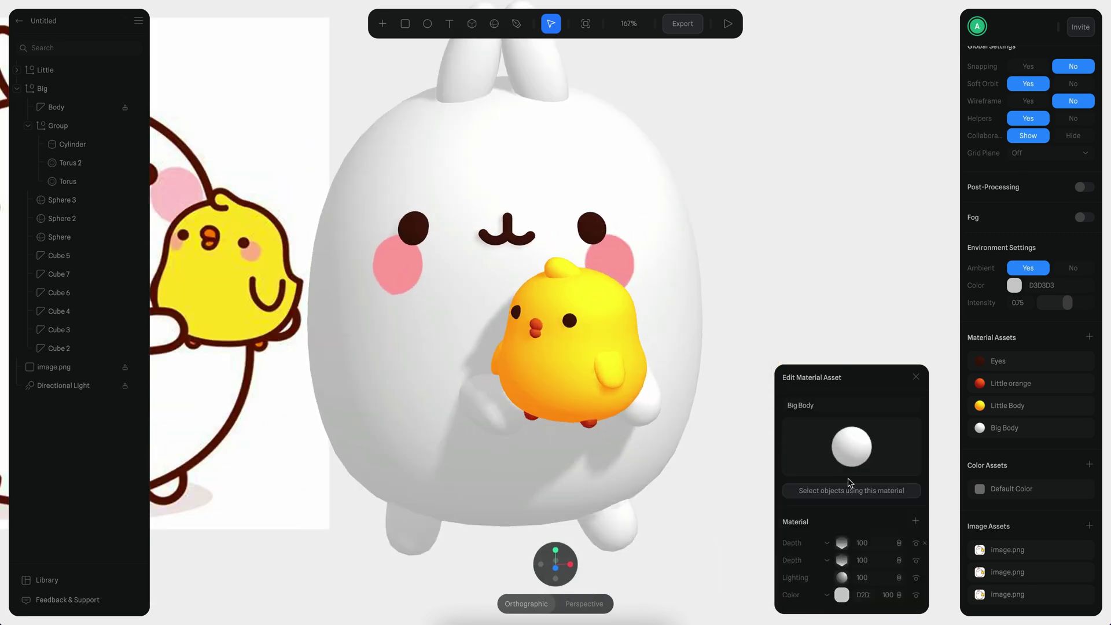
scroll(866, 523, down, 3)
click(867, 519)
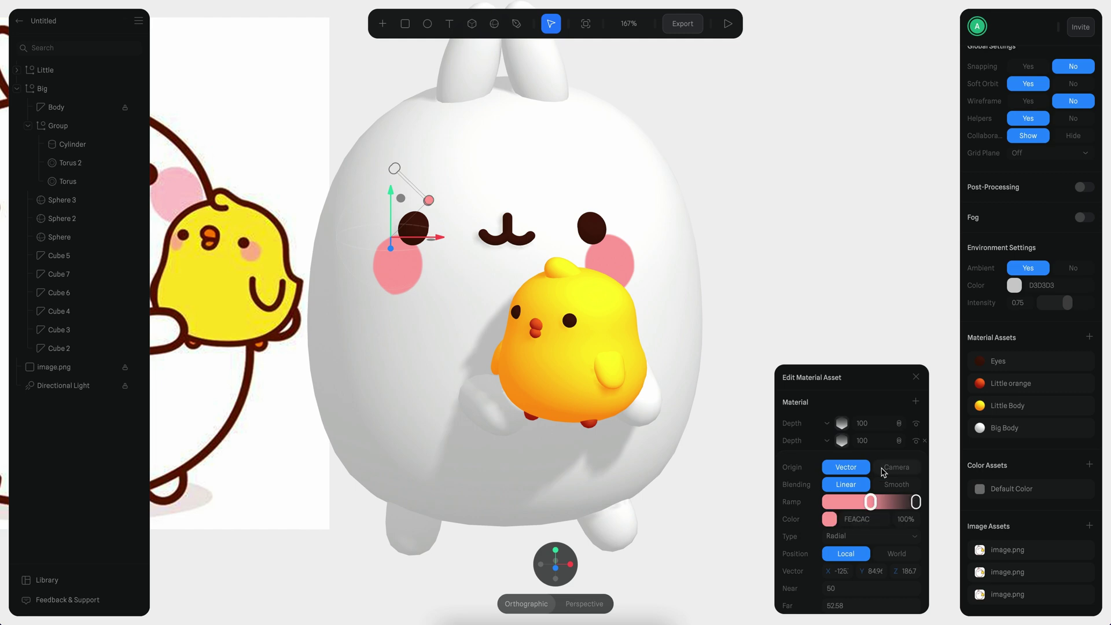
Add a layer to the chick body's Little Body material and change its type to Depth.
click(740, 215)
scroll(752, 230, down, 5)
mouse_move(751, 230)
right_down()
mouse_move(769, 227)
mouse_move(750, 217)
right_up()
scroll(750, 218, up, 5)
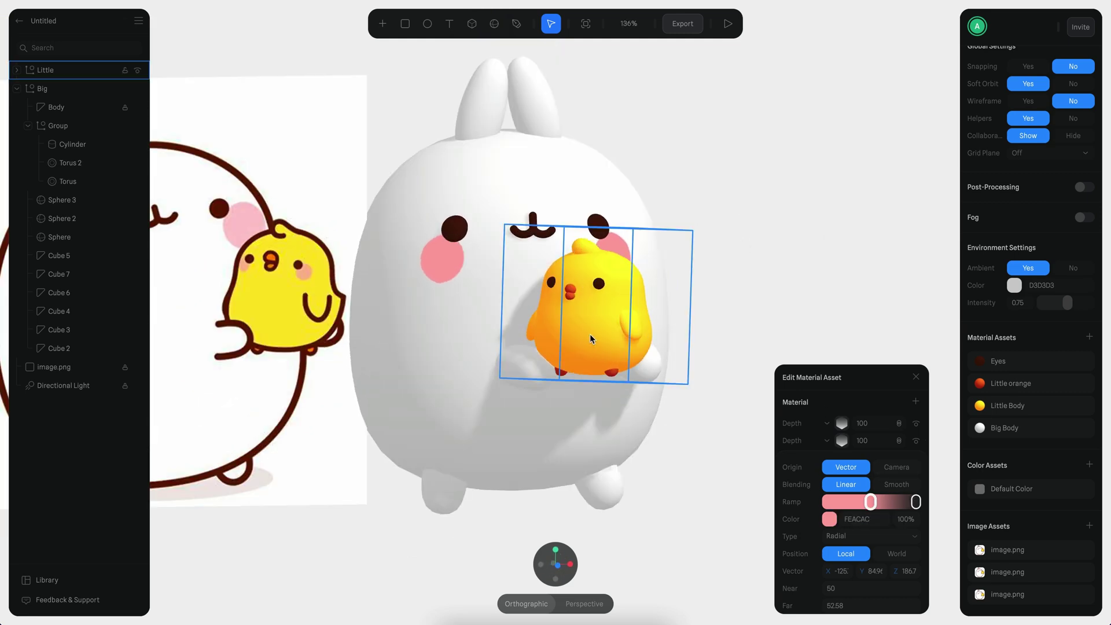
scroll(591, 338, up, 5)
double_click(566, 350)
click(980, 406)
scroll(739, 369, up, 5)
right_drag(740, 370, 769, 382)
click(953, 521)
click(865, 544)
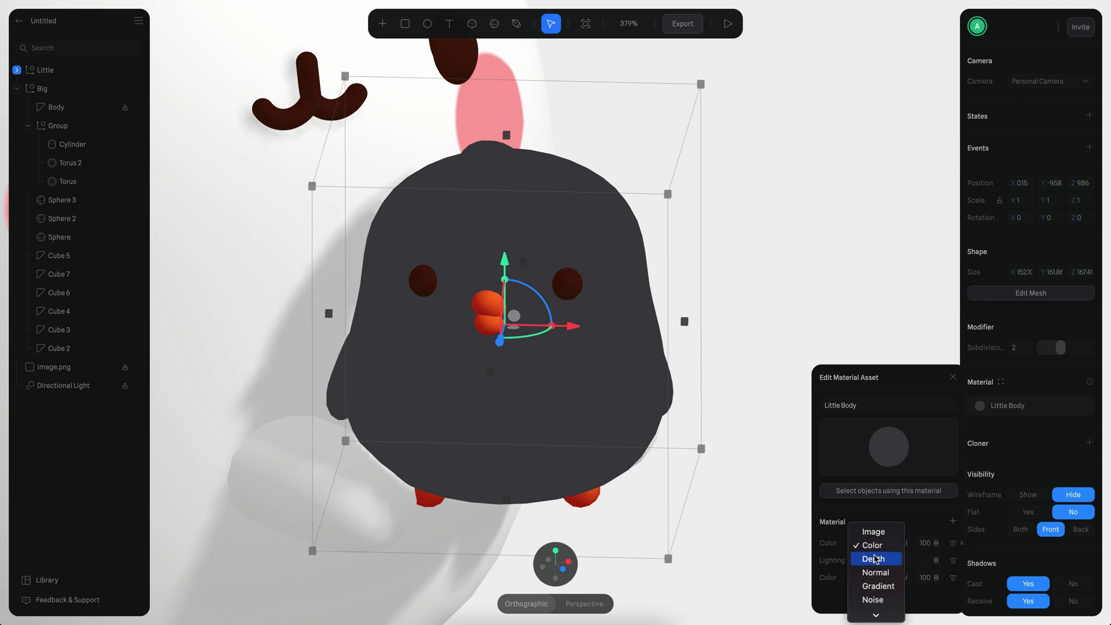
click(874, 558)
Color the chick's Depth ramp FEACAC, fade the outer stop to 0% opacity and shift the pink stop toward it.
scroll(889, 507, down, 1)
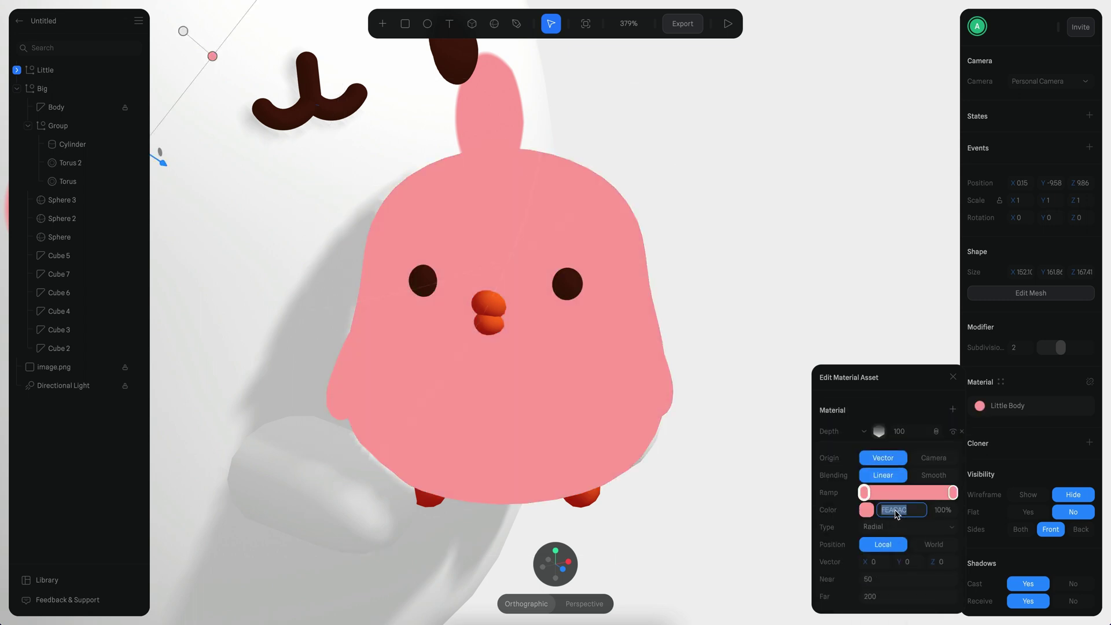
click(867, 510)
scroll(876, 527, down, 2)
drag(954, 580, 769, 583)
scroll(885, 539, up, 2)
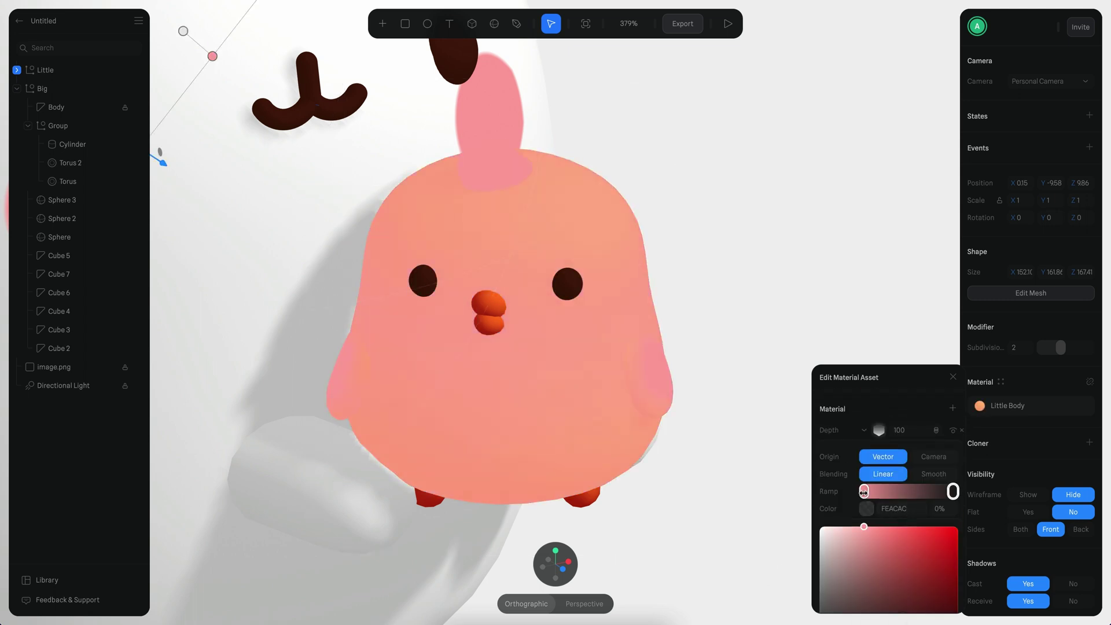
drag(864, 492, 924, 493)
click(867, 510)
Move the Depth layer's origin toward the chick and reduce its Far distance to 50.
scroll(423, 270, down, 5)
drag(423, 270, 493, 321)
scroll(585, 297, up, 5)
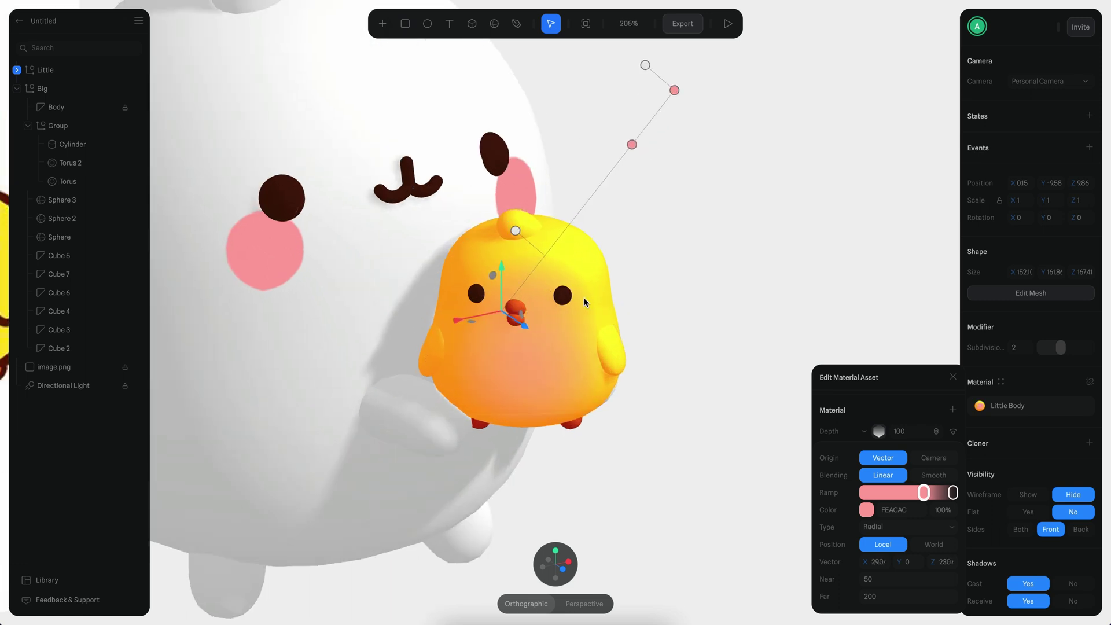
scroll(679, 260, down, 2)
drag(694, 90, 519, 435)
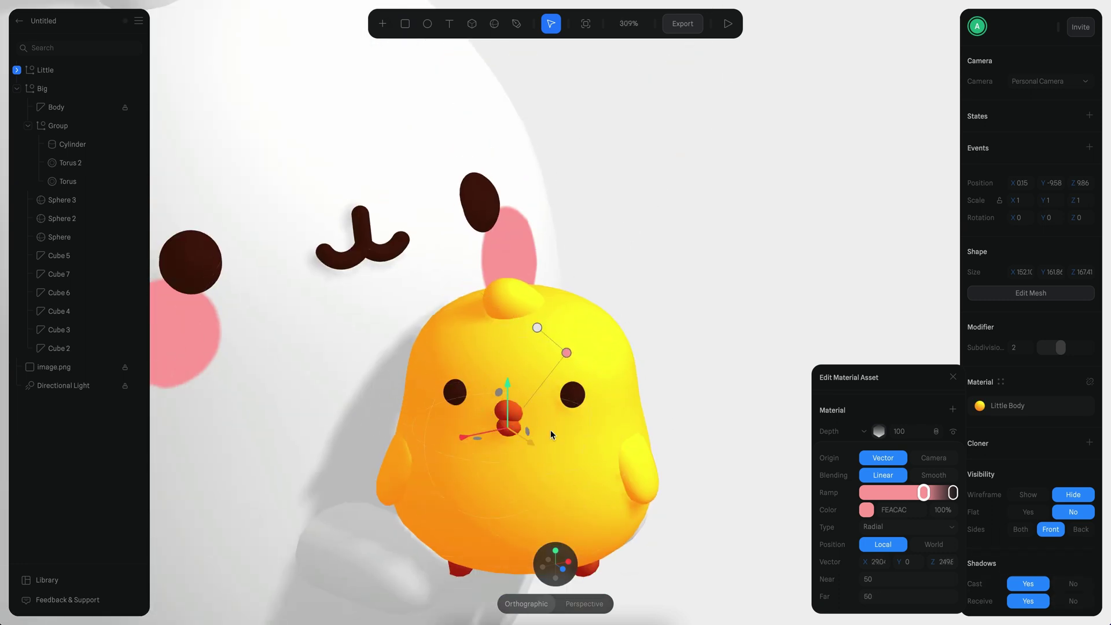
Move the Depth layer's origin along its axes until the pink circle sits on the chick's cheek beside the eye.
drag(480, 475, 539, 472)
drag(608, 481, 387, 375)
scroll(652, 271, down, 2)
scroll(653, 271, up, 1)
drag(461, 225, 459, 148)
scroll(585, 262, up, 3)
scroll(586, 263, left, 2)
drag(386, 136, 387, 163)
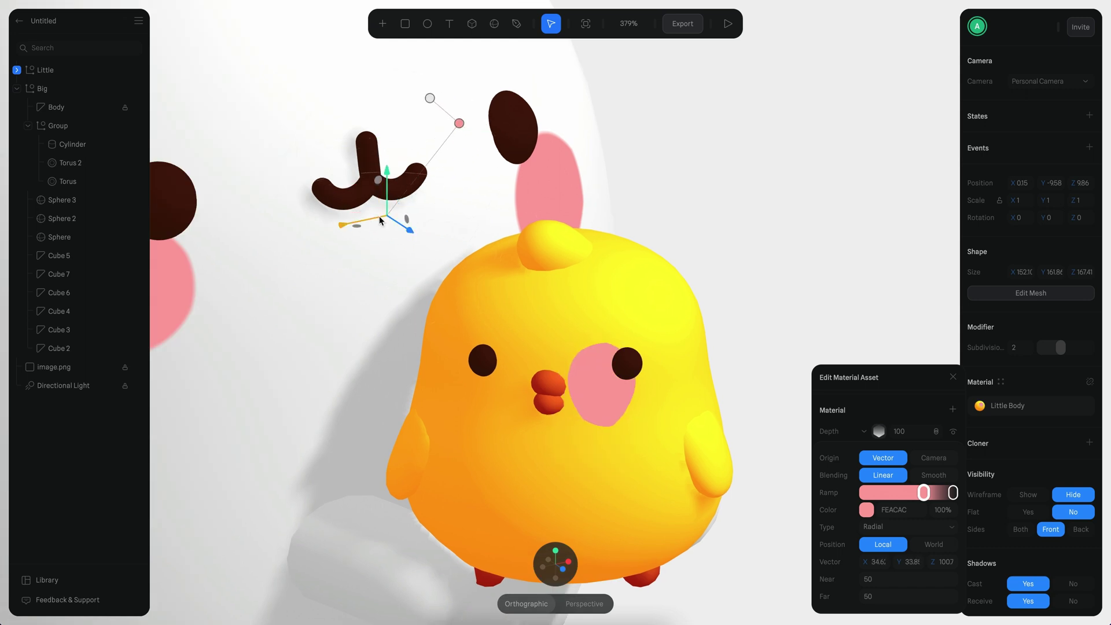
drag(357, 224, 354, 224)
mouse_move(426, 227)
mouse_down()
mouse_move(412, 220)
mouse_move(426, 228)
mouse_move(377, 252)
mouse_move(374, 242)
mouse_move(377, 335)
mouse_move(368, 228)
mouse_move(419, 224)
mouse_up()
drag(430, 177, 429, 161)
Set the chick body's subdivision level to 3.
ctrl+scroll(424, 291, down, 5)
alt+drag(597, 278, 539, 346)
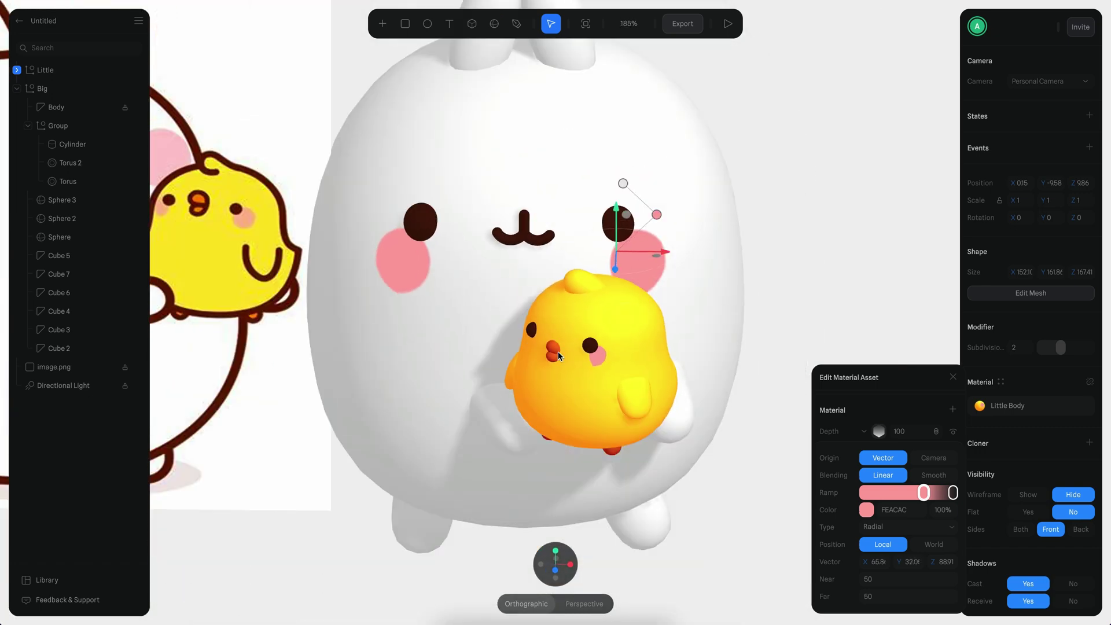
scroll(539, 346, up, 5)
scroll(739, 363, right, 5)
click(557, 249)
drag(1061, 348, 1076, 350)
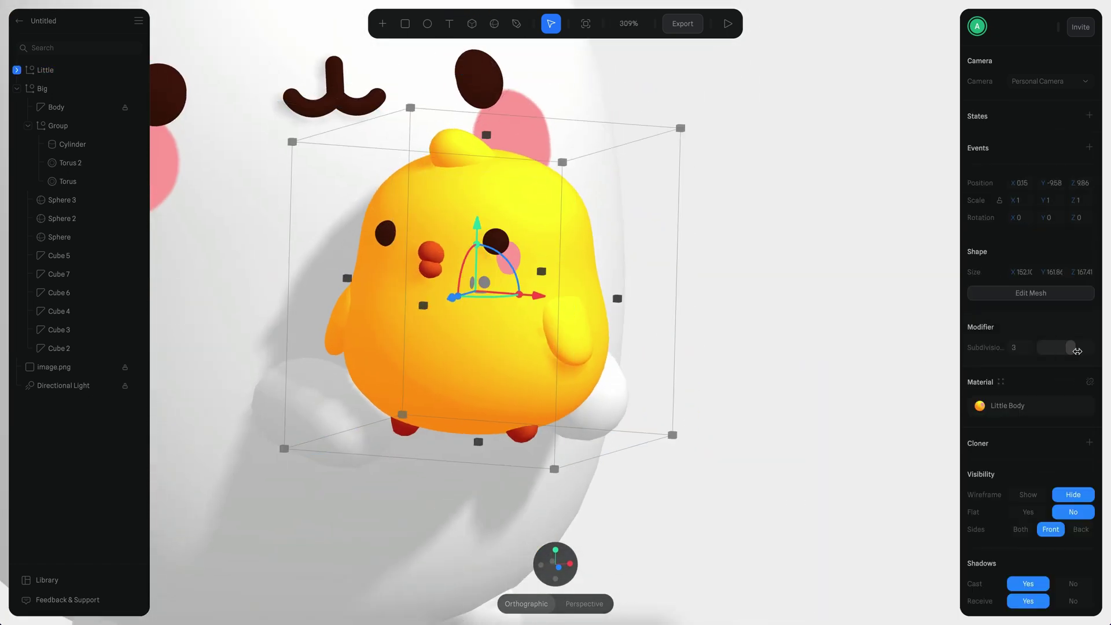
scroll(746, 371, up, 2)
click(747, 370)
Reopen the Depth layer of the Little Body material and move its pink ramp stop closer to the outer stop.
ctrl+scroll(634, 390, up, 3)
double_click(617, 340)
ctrl+scroll(616, 341, up, 5)
click(980, 405)
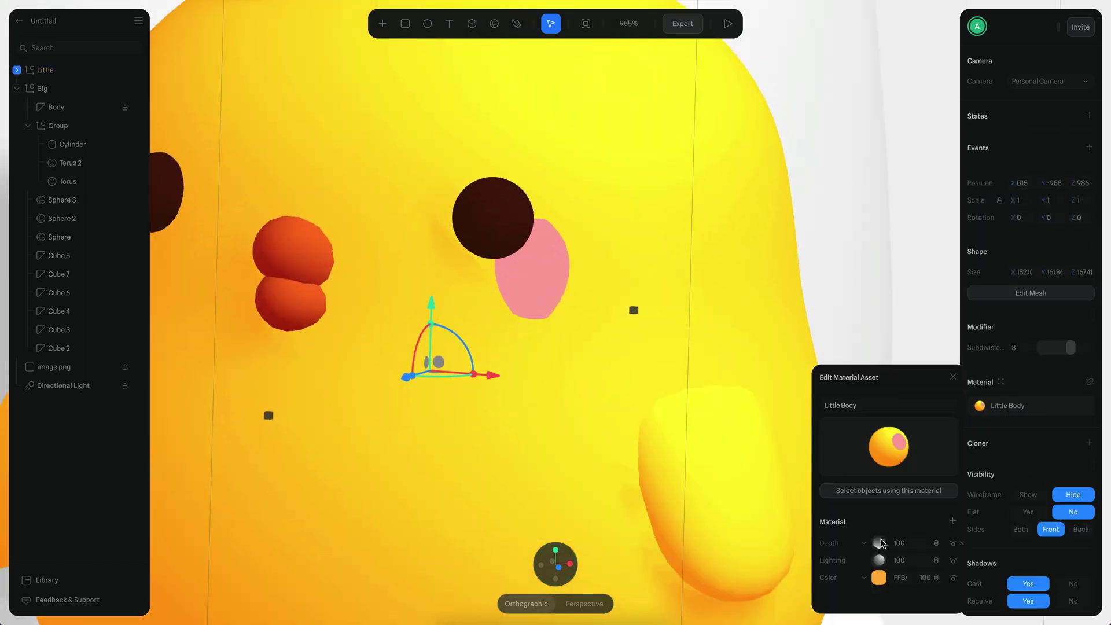
click(878, 543)
ctrl+scroll(872, 508, down, 4)
scroll(874, 512, down, 3)
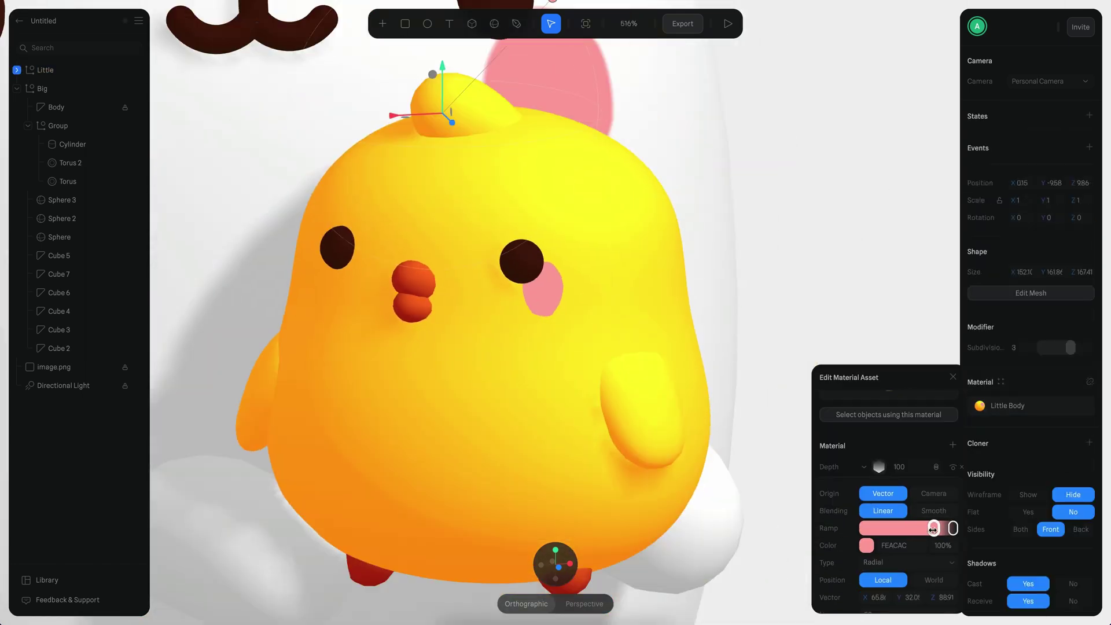
scroll(933, 530, up, 3)
scroll(559, 312, down, 3)
Adjust the size of the chick's pink Depth circle and push its pink ramp stop to the outer end.
drag(482, 179, 488, 182)
mouse_move(582, 295)
alt+mouse_down()
mouse_move(596, 345)
mouse_move(573, 327)
mouse_move(560, 292)
alt+mouse_up()
ctrl+scroll(560, 291, down, 2)
scroll(560, 296, up, 1)
drag(377, 117, 346, 76)
scroll(346, 76, up, 3)
drag(334, 214, 333, 221)
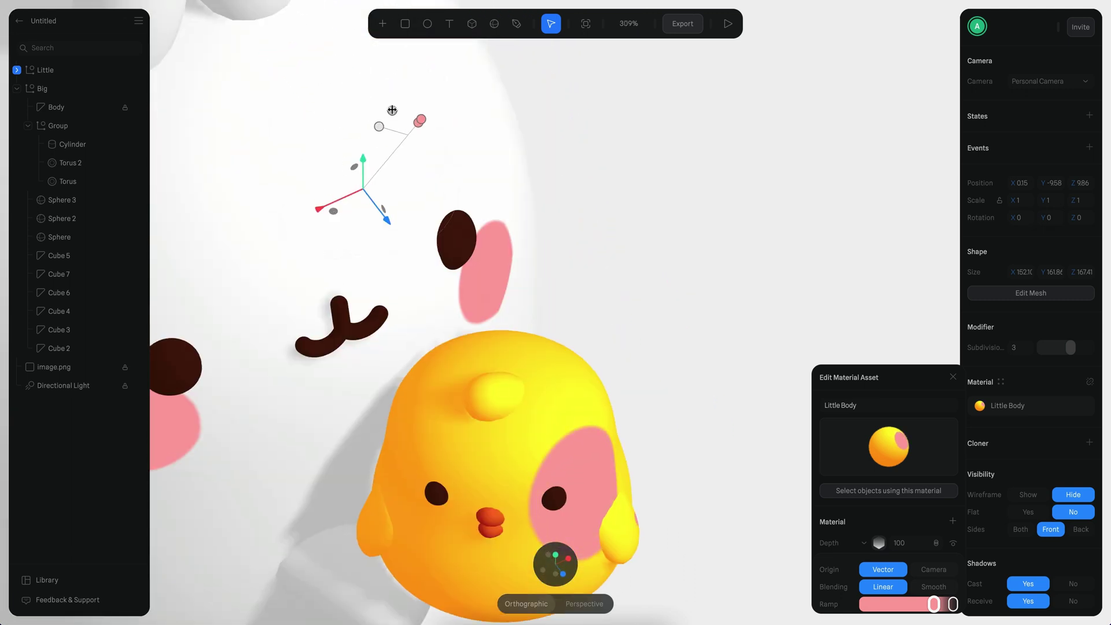
drag(342, 173, 394, 184)
scroll(631, 243, down, 3)
scroll(630, 243, up, 2)
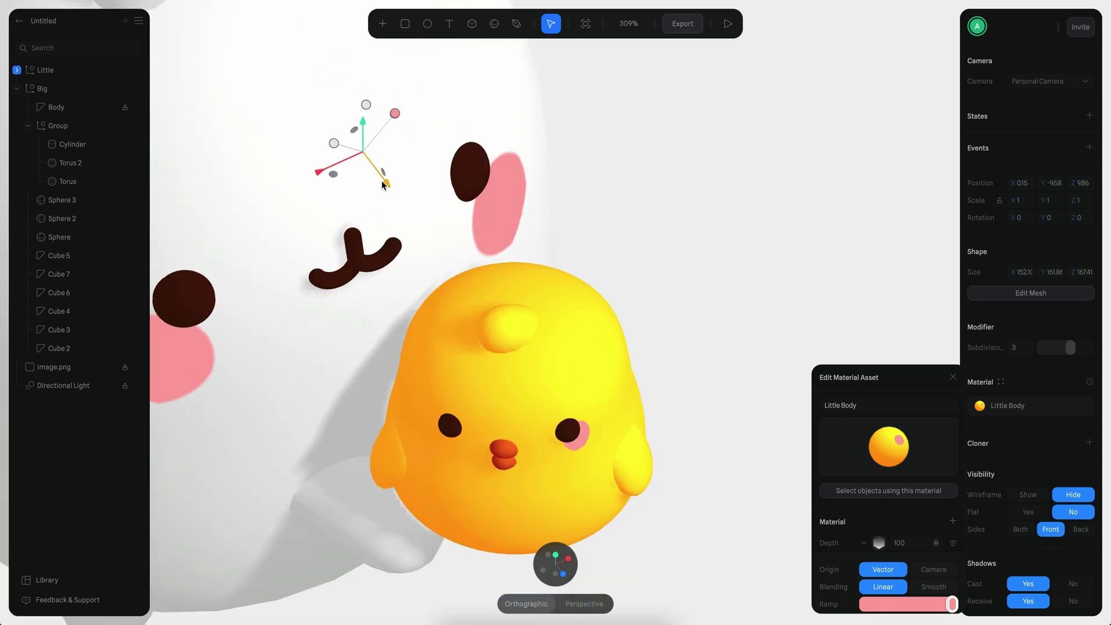
Position the small pink Depth circle on the chick's cheek just beneath the eye.
scroll(721, 164, down, 3)
scroll(431, 208, up, 6)
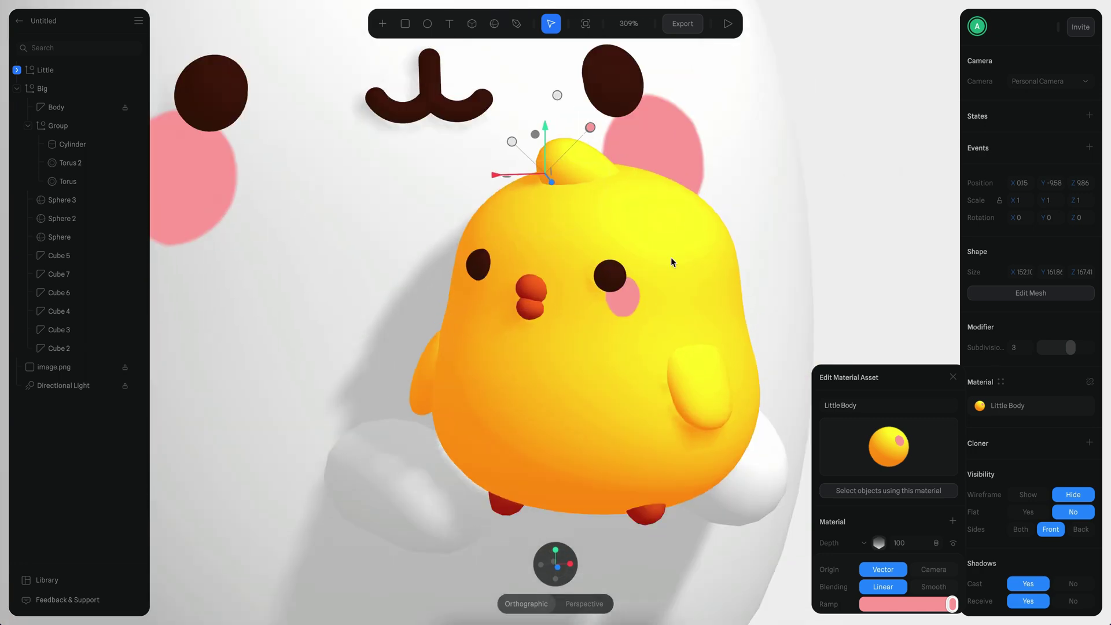
drag(441, 160, 453, 141)
drag(492, 73, 486, 76)
alt+drag(605, 167, 853, 208)
scroll(853, 209, down, 7)
middle_drag(853, 209, 720, 203)
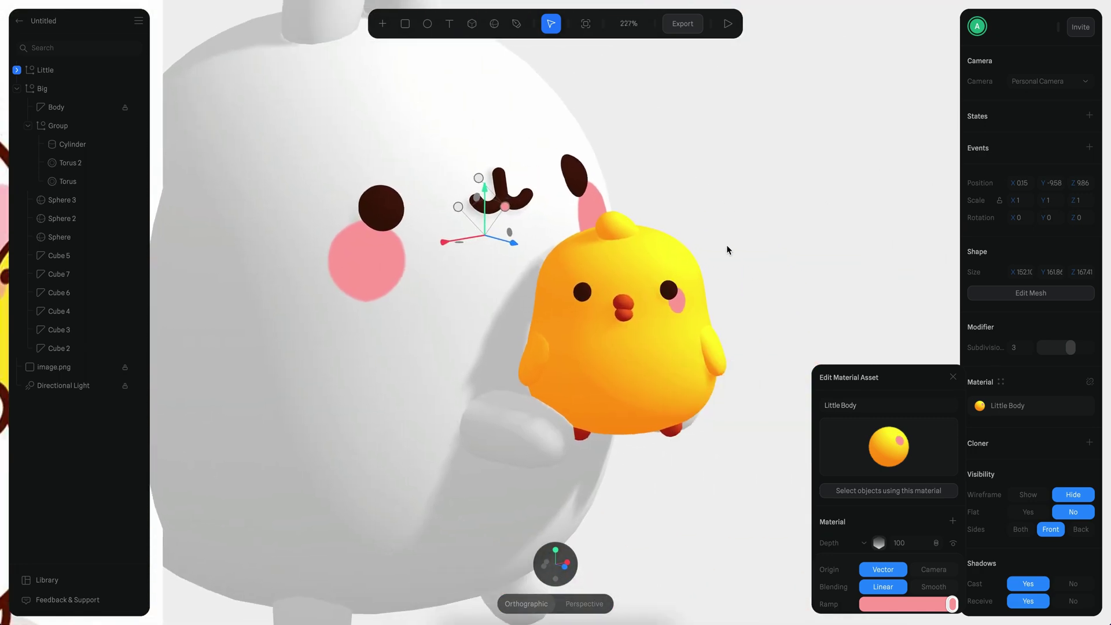
Reopen the chick's Depth layer and fine-tune the depth and size of its cheek circle from the side.
scroll(719, 204, up, 2)
alt+drag(628, 302, 546, 305)
scroll(546, 310, up, 2)
click(878, 543)
right_click(876, 542)
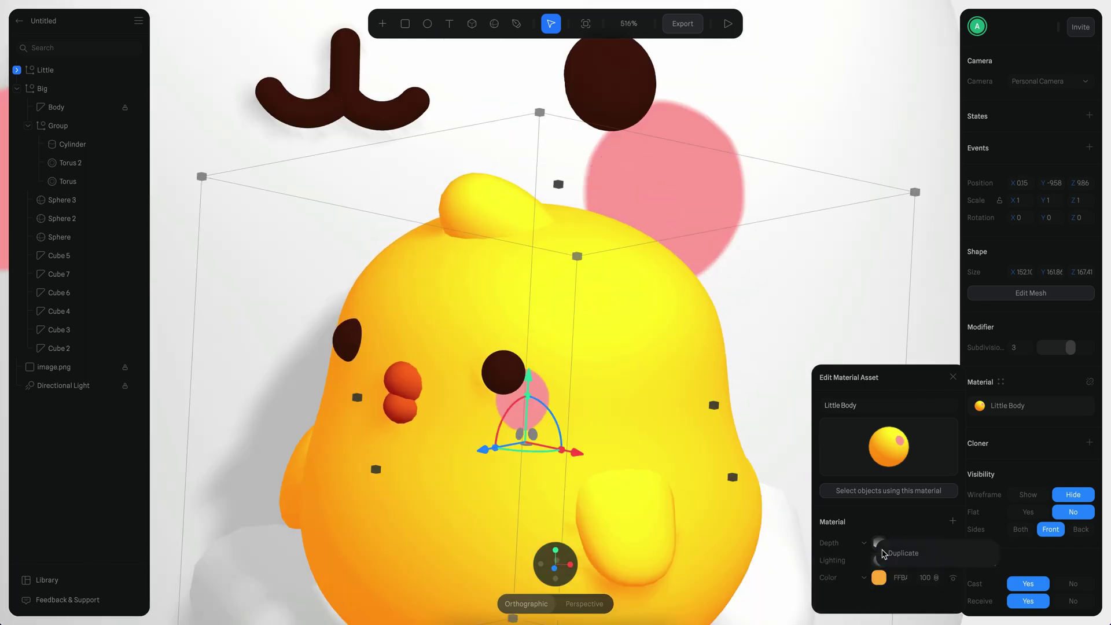
click(891, 555)
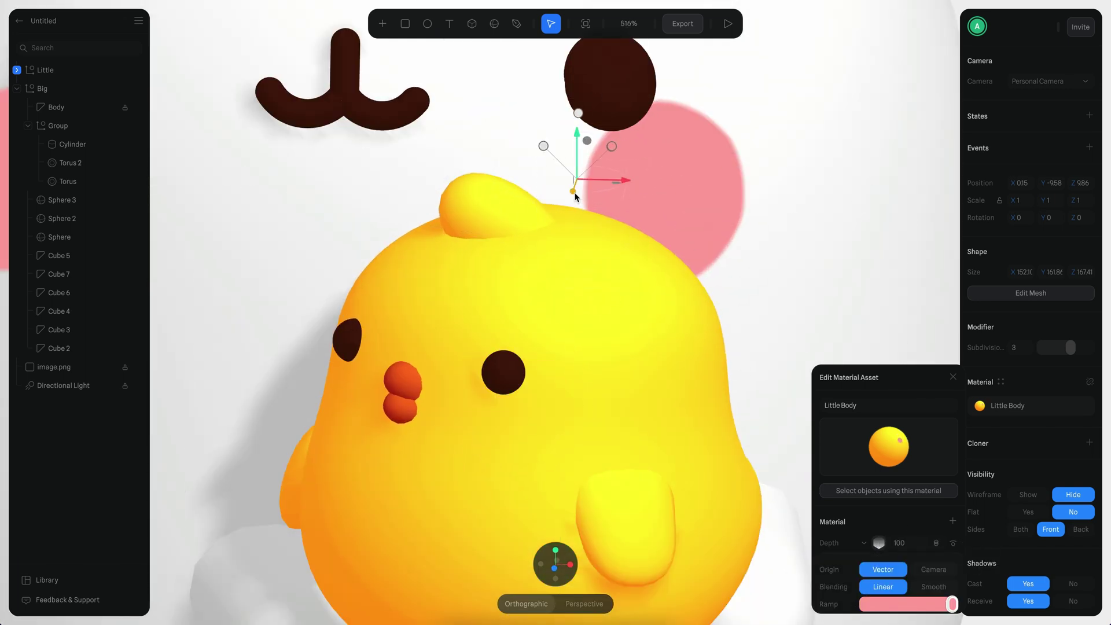
drag(633, 166, 621, 166)
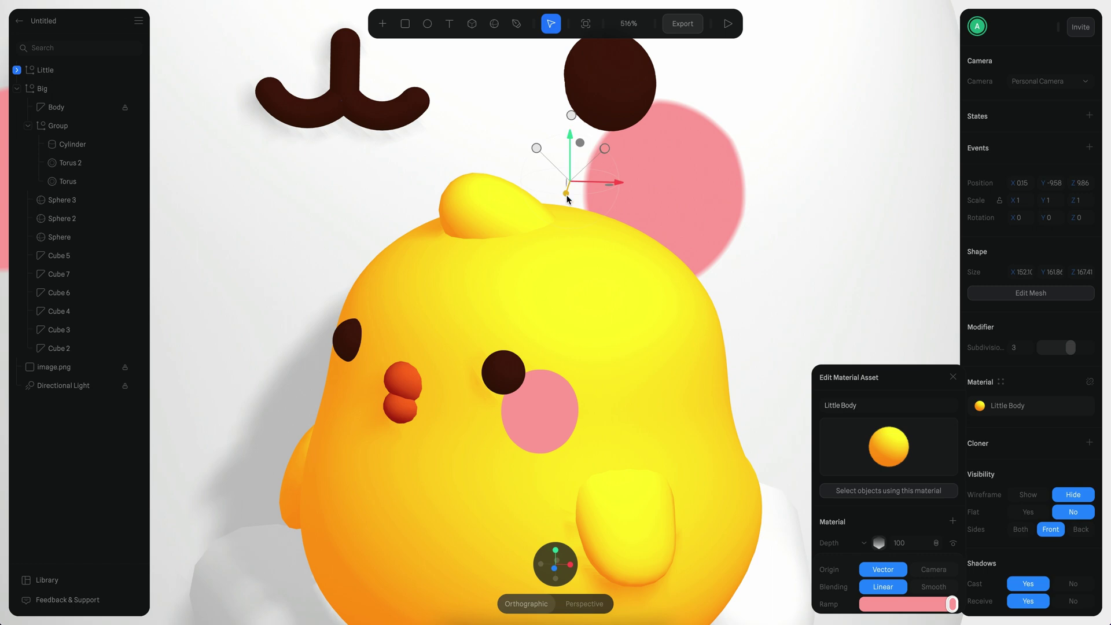
scroll(627, 248, down, 2)
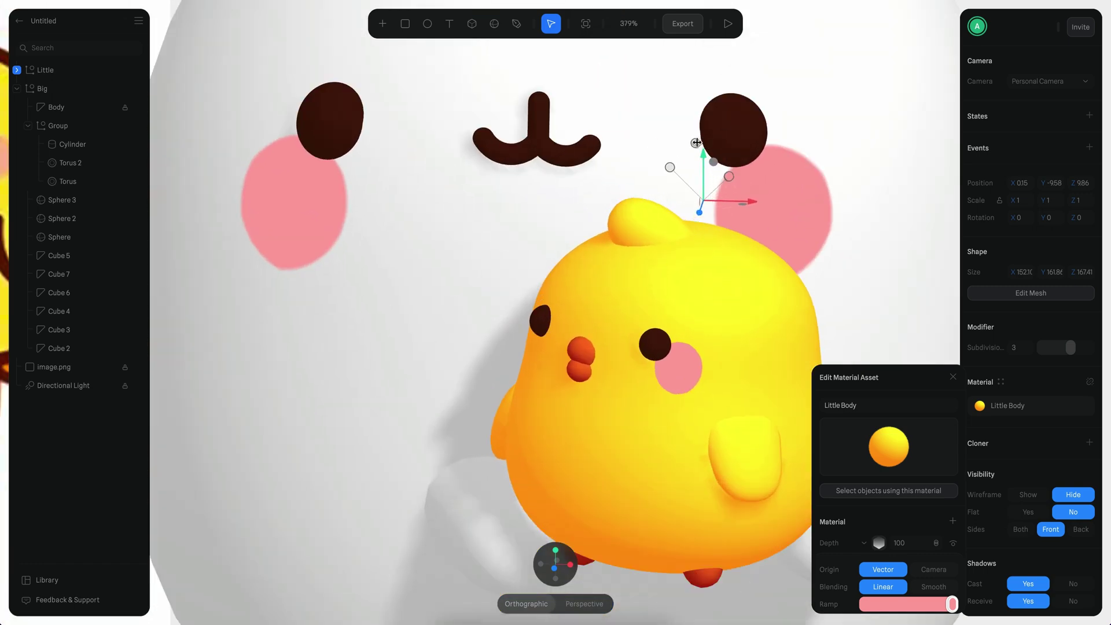
scroll(679, 164, down, 1)
Place a duplicate Depth circle on the chick's other cheek and move the Lighting layer above both Depth layers.
drag(725, 218, 596, 238)
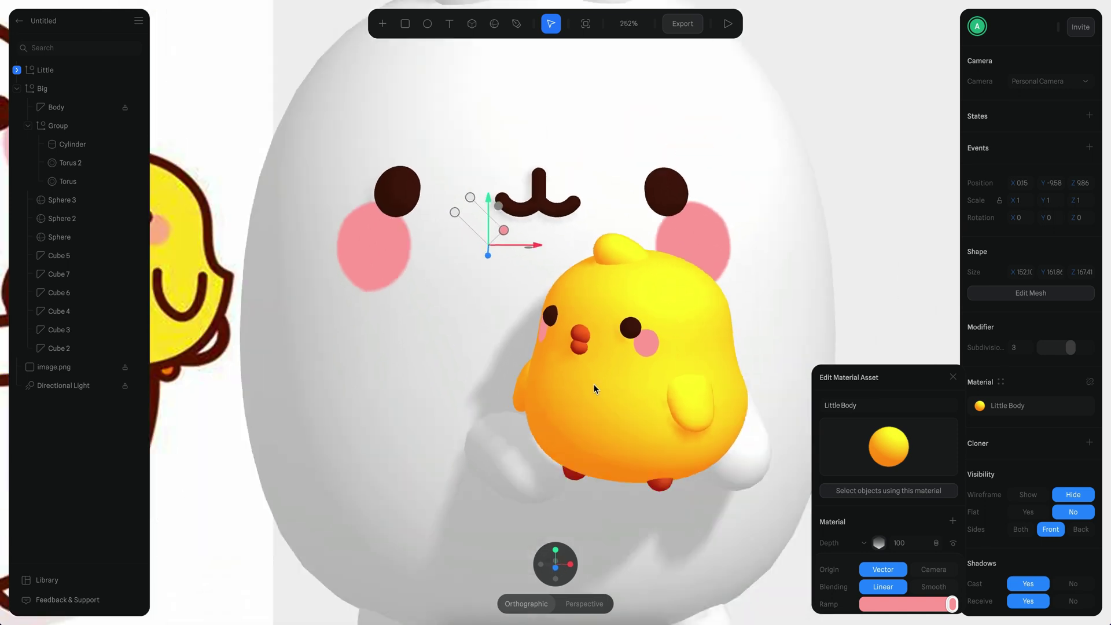
scroll(594, 384, up, 3)
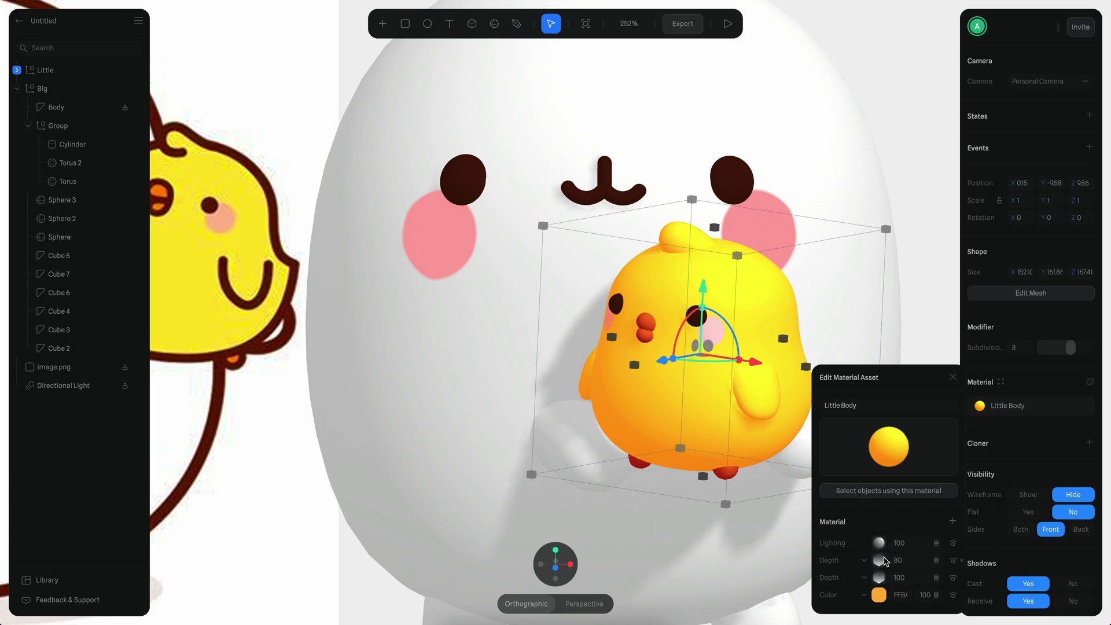
Adjust the ramp stop and pink color of the Depth layer on the chick's far cheek.
click(881, 562)
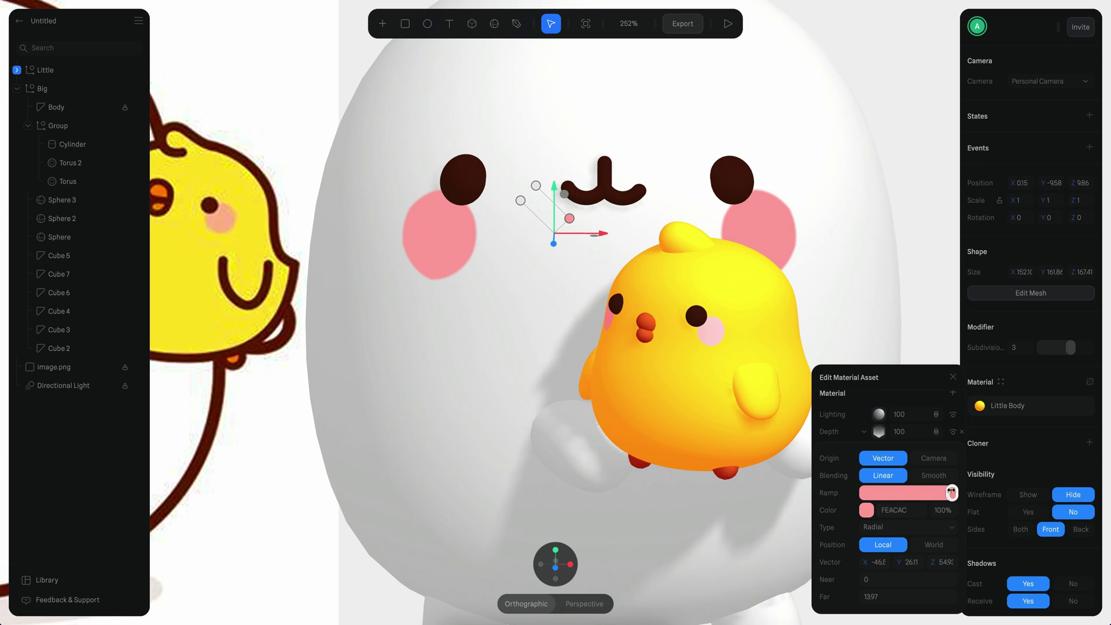
drag(952, 493, 927, 495)
click(867, 510)
click(894, 420)
scroll(861, 418, up, 3)
click(951, 470)
click(878, 416)
Change the ramp color of the Depth layer on the chick's near cheek to a deeper pink.
click(878, 578)
click(867, 519)
click(874, 522)
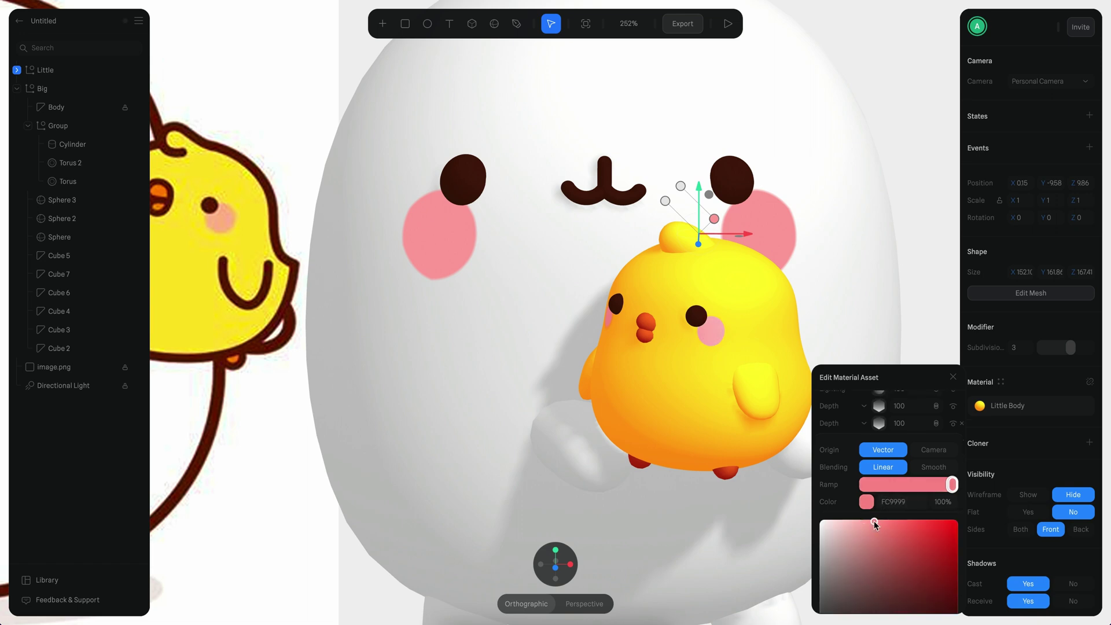
drag(881, 524, 879, 523)
key(Escape)
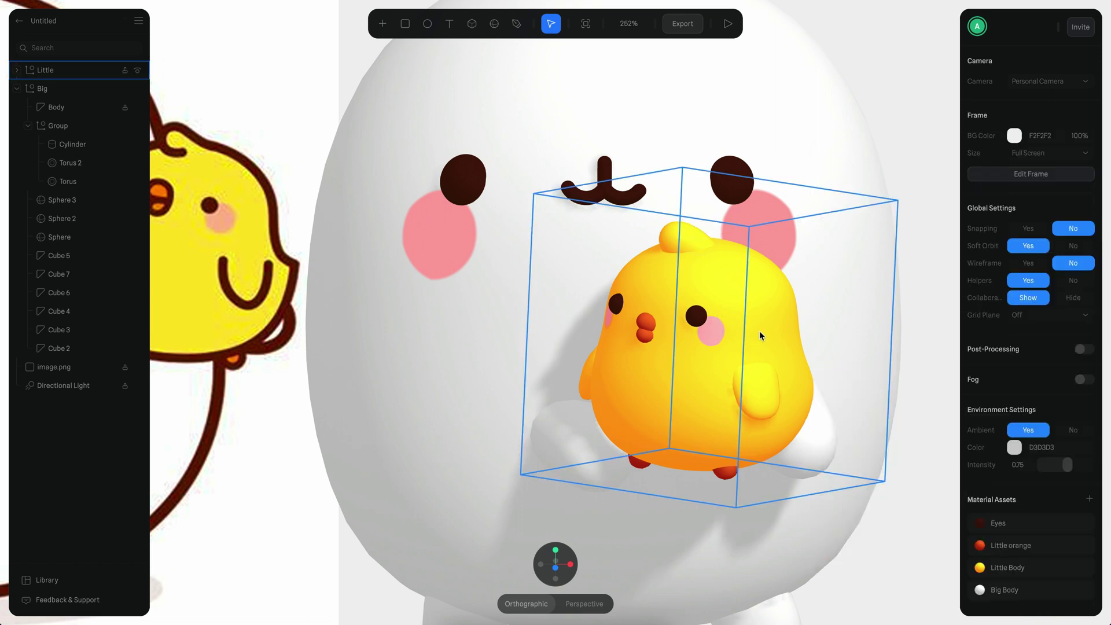
Examine the bunny and chick from several angles and compare their cheeks with the reference drawing.
scroll(759, 334, down, 5)
alt+drag(804, 407, 774, 411)
scroll(839, 391, up, 3)
scroll(852, 386, down, 5)
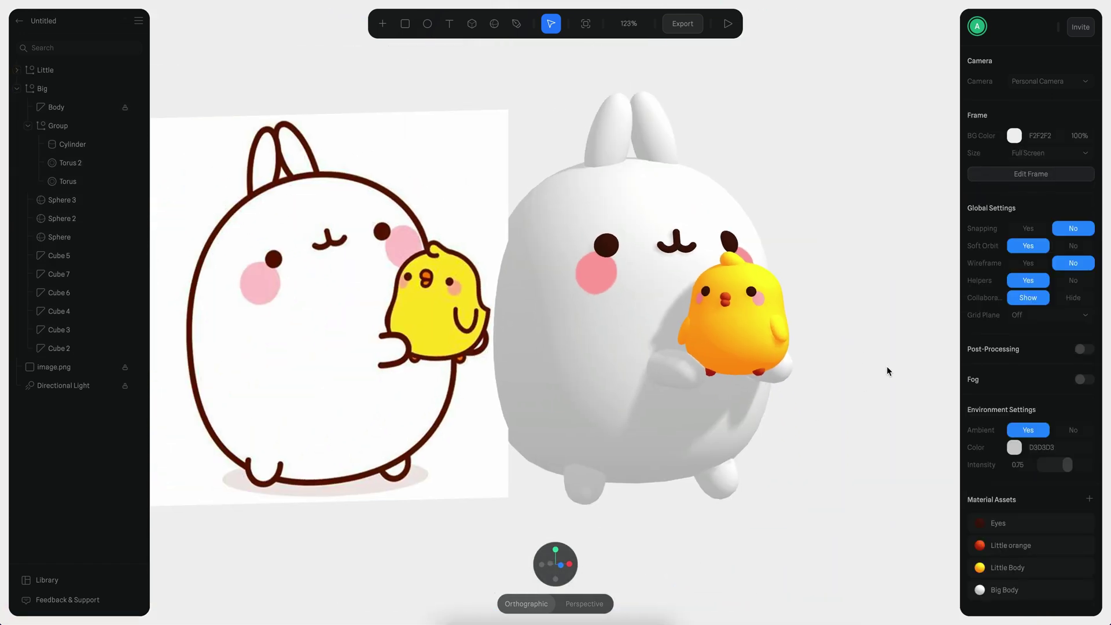
alt+drag(888, 369, 715, 369)
click(727, 397)
click(1001, 362)
click(907, 176)
click(776, 211)
scroll(776, 211, up, 2)
alt+drag(776, 212, 808, 295)
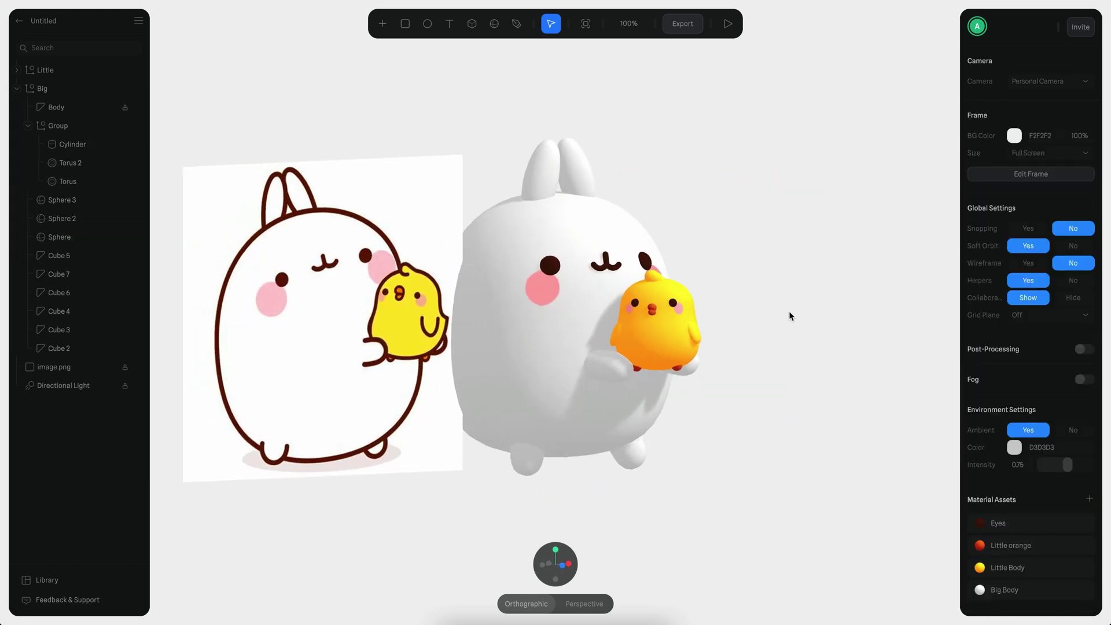
Unlock the bunny's Body object.
drag(418, 91, 660, 257)
drag(530, 260, 553, 287)
click(776, 235)
alt+drag(776, 235, 725, 272)
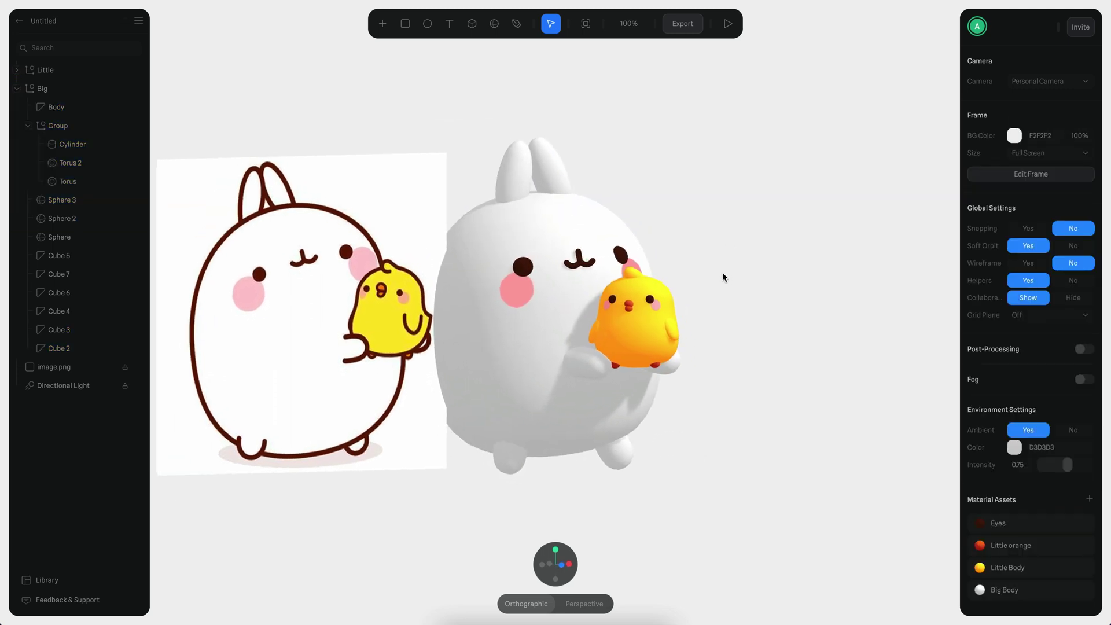
Lower the bunny's two ears slightly onto the top of the head.
scroll(725, 256, down, 5)
key(ctrl+plus)
click(557, 187)
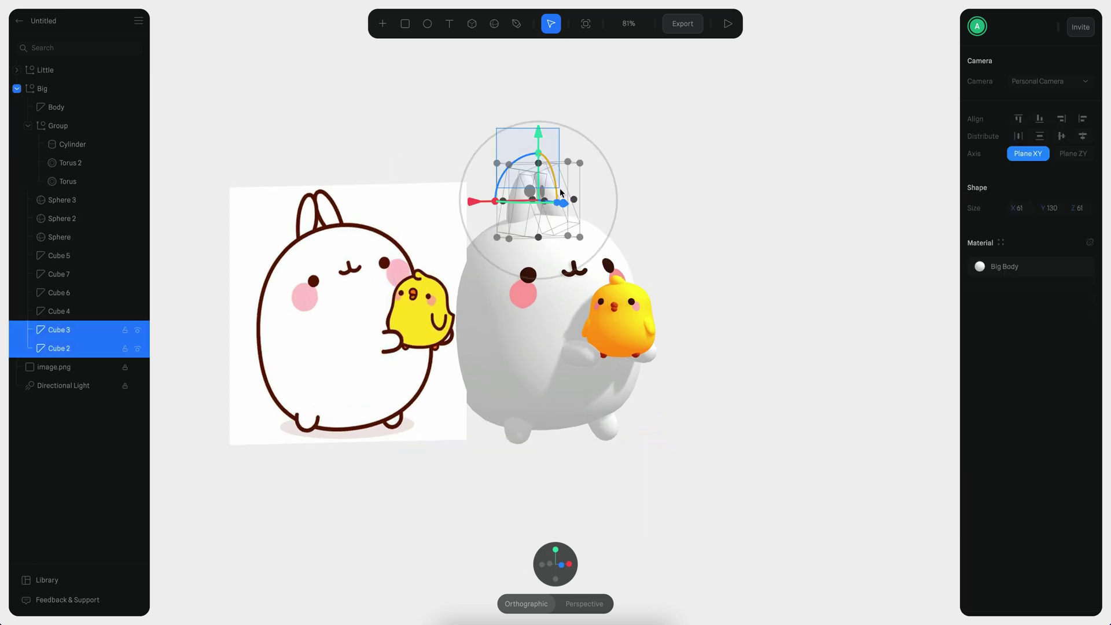
drag(536, 139, 536, 141)
click(687, 186)
drag(665, 150, 646, 106)
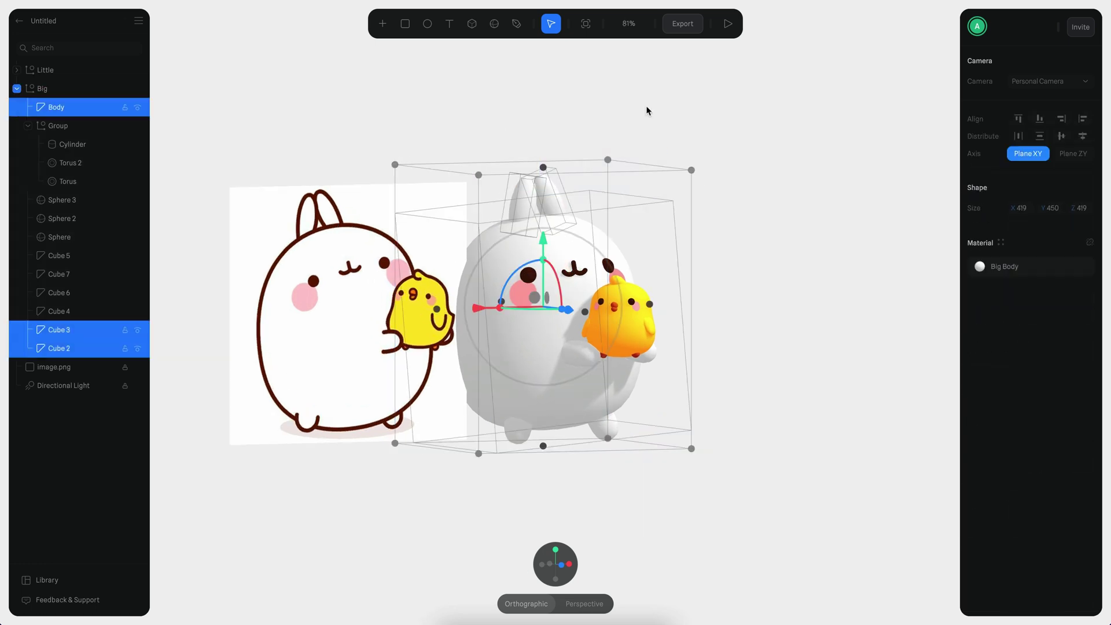
click(648, 107)
Unlock and hide the image.png reference drawing.
scroll(695, 139, up, 2)
alt+drag(706, 174, 748, 178)
key(ctrl+minus)
click(122, 367)
click(138, 368)
drag(447, 187, 649, 433)
key(super+plus)
drag(545, 242, 543, 239)
click(477, 62)
Draw a large rectangle across the bunny and rotate it -90° about X so that it lies flat as ground.
click(405, 24)
mouse_move(255, 69)
mouse_down()
mouse_move(692, 265)
mouse_move(881, 430)
mouse_up()
super+scroll(803, 347, down, 3)
alt+drag(803, 348, 686, 369)
mouse_move(528, 245)
shift+mouse_down()
mouse_move(589, 232)
mouse_move(560, 327)
shift+mouse_up()
key(super+minus)
Enlarge the ground rectangle to about 5438 by 3394 and place it beneath the bunny's feet.
mouse_move(745, 377)
alt+mouse_down()
mouse_move(698, 360)
mouse_move(745, 370)
alt+mouse_up()
scroll(752, 249, down, 2)
key(super+plus)
key(super+plus)
scroll(753, 244, down, 10)
alt+drag(625, 329, 697, 323)
alt+shift+drag(651, 355, 654, 421)
scroll(637, 406, down, 4)
click(761, 238)
alt+drag(568, 223, 628, 206)
scroll(628, 206, up, 5)
alt+drag(738, 222, 742, 253)
Adjust the lighting layer of the ground rectangle's material.
click(779, 341)
scroll(733, 257, up, 3)
click(1016, 432)
click(1015, 415)
click(1029, 440)
click(1027, 466)
click(1032, 476)
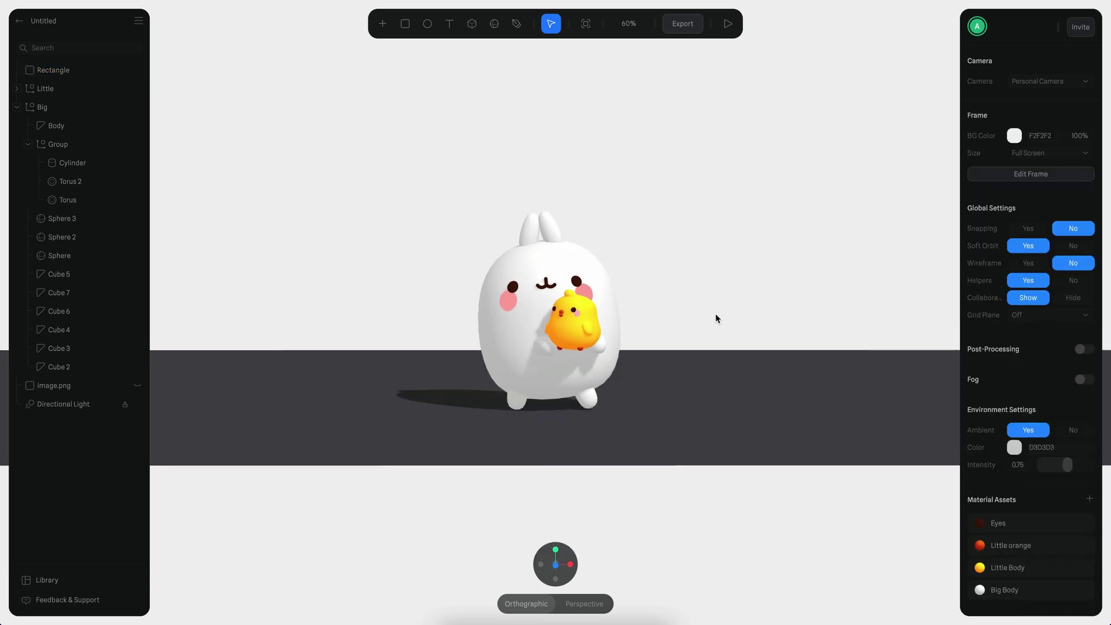
Color the ground rectangle pink with RGB 255, 199, 192 and set the scene background to FFEDE7.
click(718, 405)
click(1041, 430)
click(1040, 430)
click(1016, 433)
drag(994, 492, 997, 438)
drag(1051, 590, 975, 590)
drag(998, 455, 1000, 427)
click(883, 236)
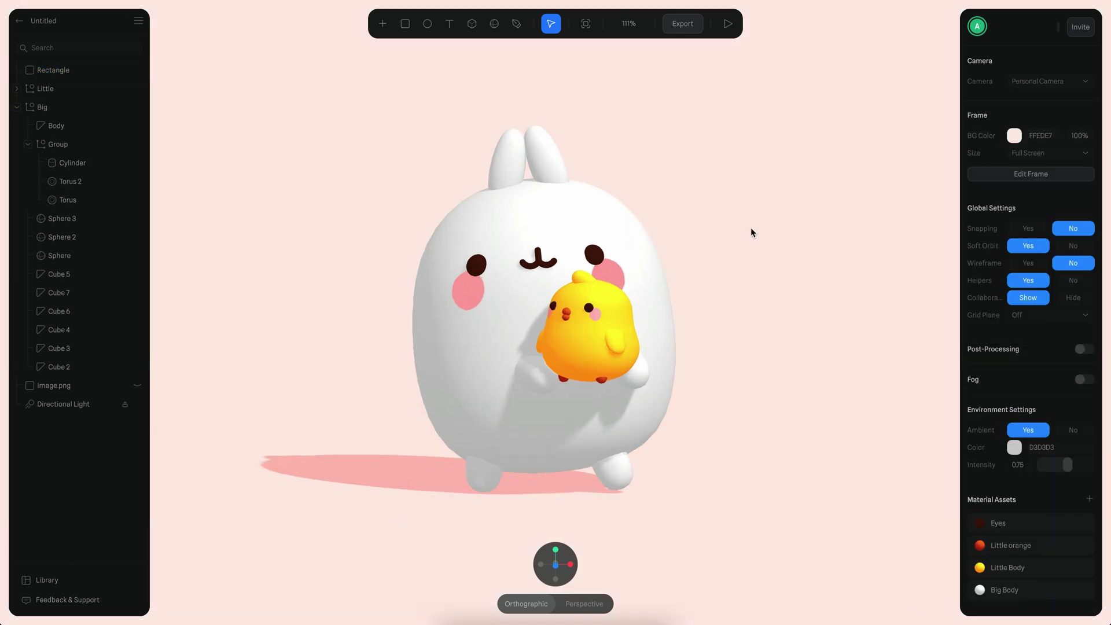
Tint the base Color layer of the Big Body material a pale pinkish gray.
click(1004, 590)
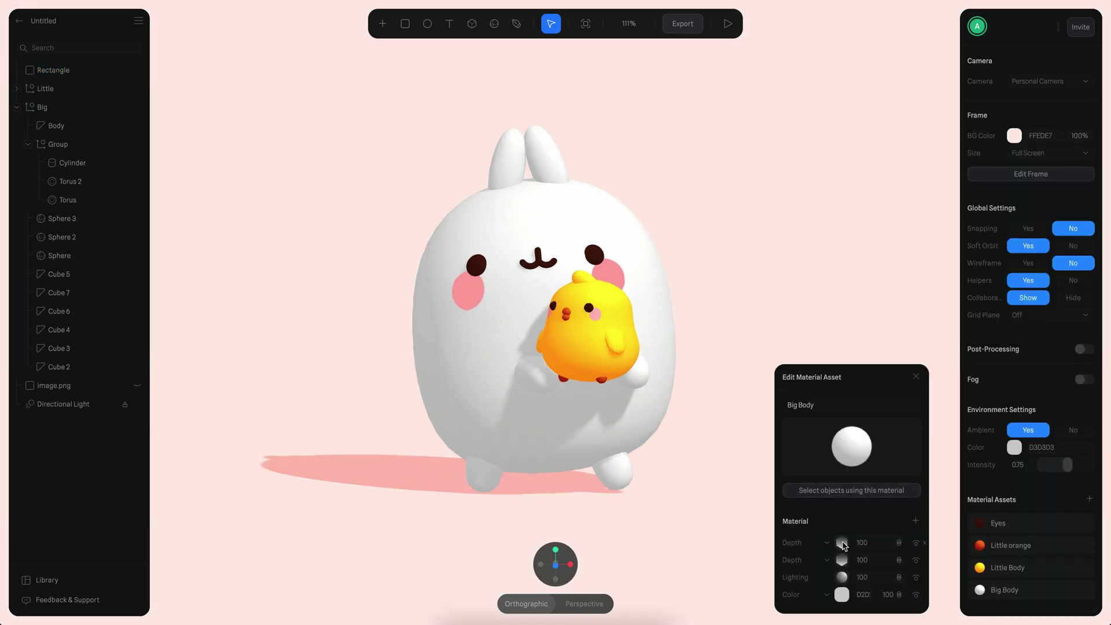
click(842, 594)
click(917, 565)
drag(800, 442, 793, 432)
scroll(874, 495, up, 2)
click(859, 433)
Add a Fresnel layer to the Big Body material and color it light pink FFD3D3.
click(917, 522)
click(827, 543)
click(846, 558)
click(842, 542)
drag(851, 440, 806, 444)
click(822, 417)
click(842, 542)
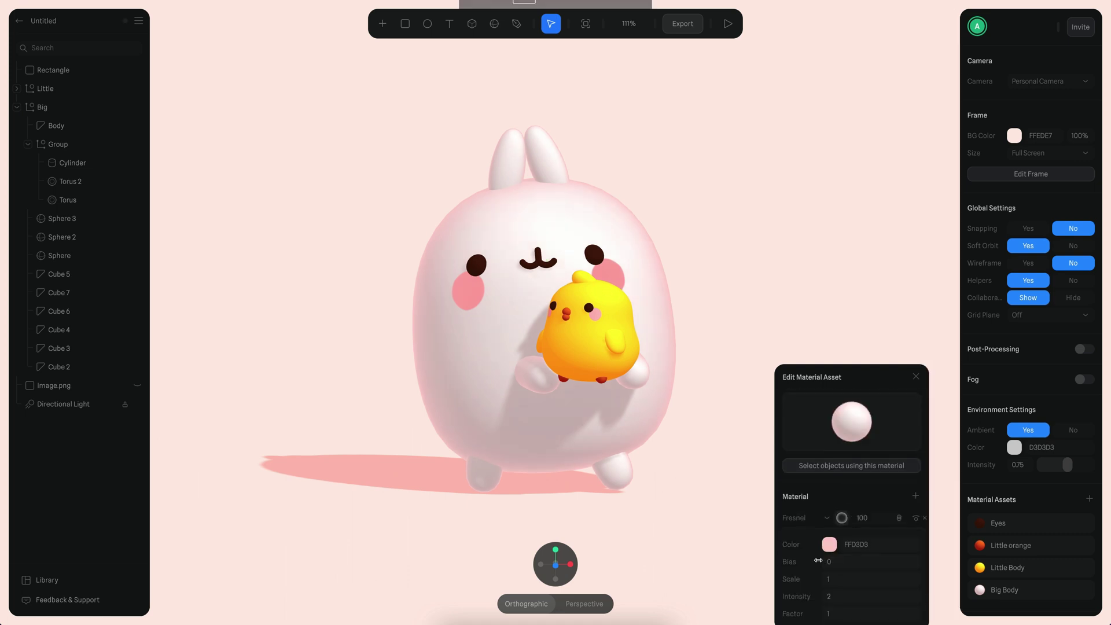
Set the Fresnel layer's bias to -0.42 and its color to FACBCB.
drag(807, 561, 786, 560)
click(828, 545)
drag(833, 457, 808, 448)
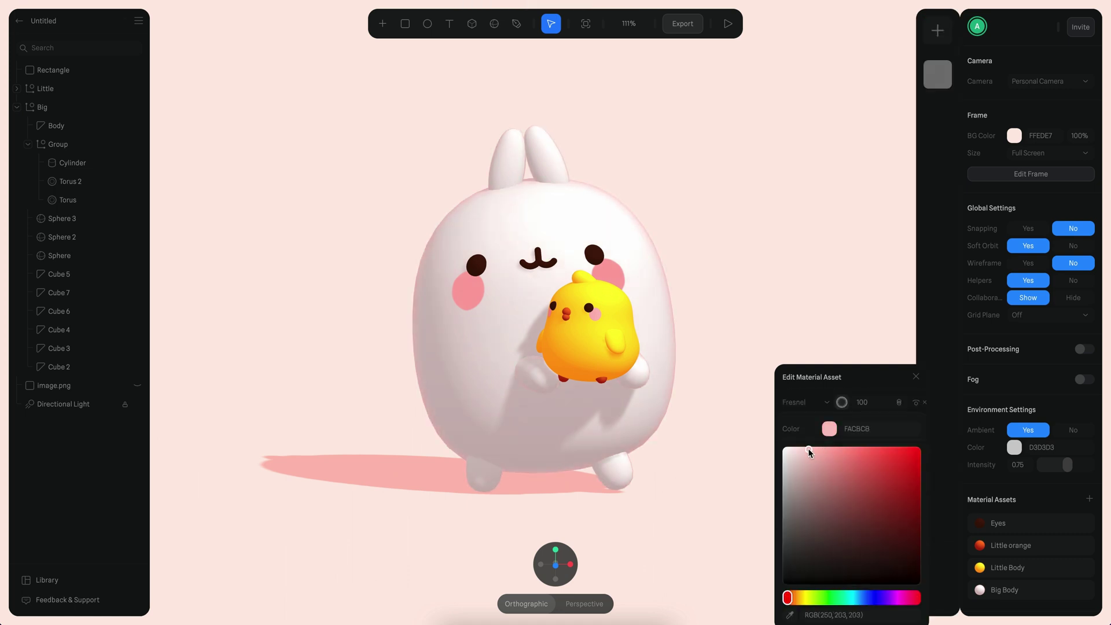
click(802, 418)
alt+drag(738, 266, 787, 290)
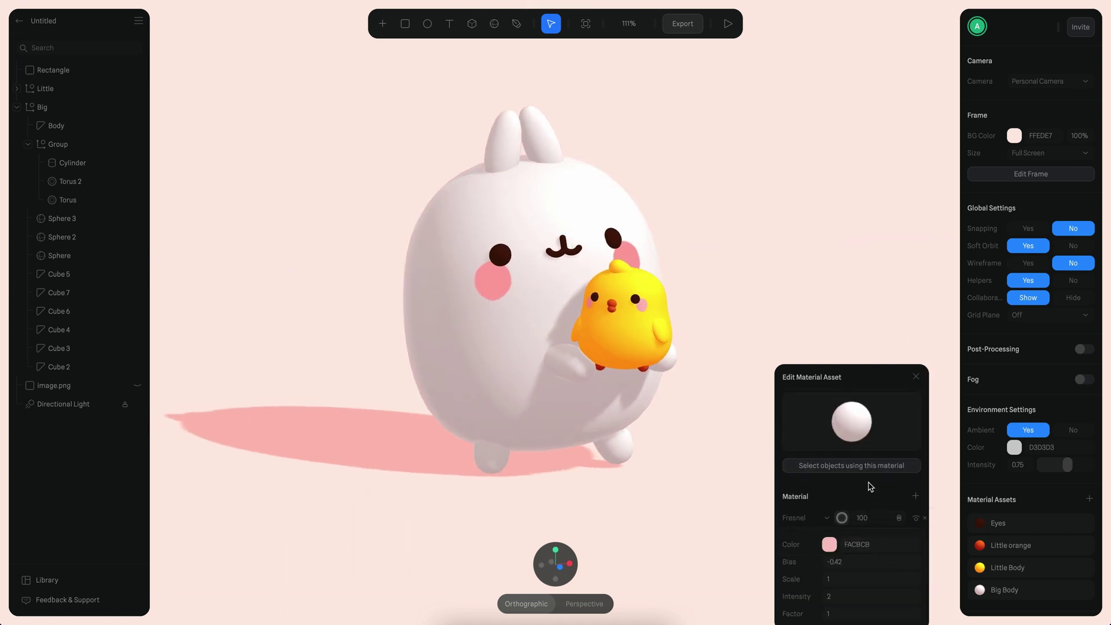
click(729, 151)
scroll(750, 275, down, 3)
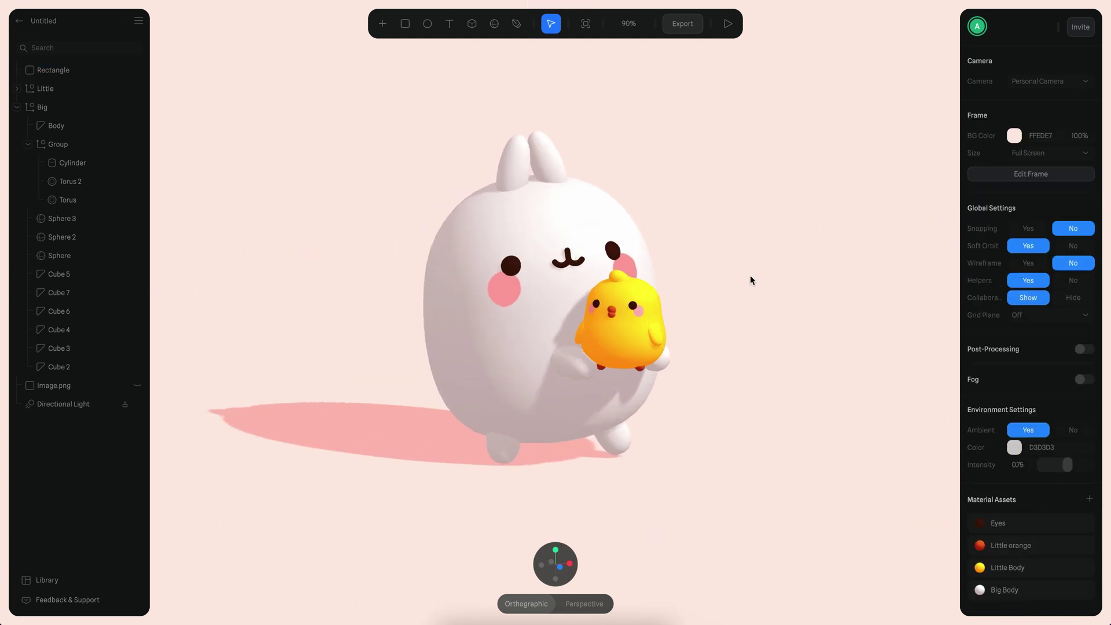
Add a Depth layer to the ground rectangle's material.
scroll(750, 276, up, 4)
alt+drag(751, 275, 772, 174)
click(694, 514)
click(1090, 392)
click(1001, 416)
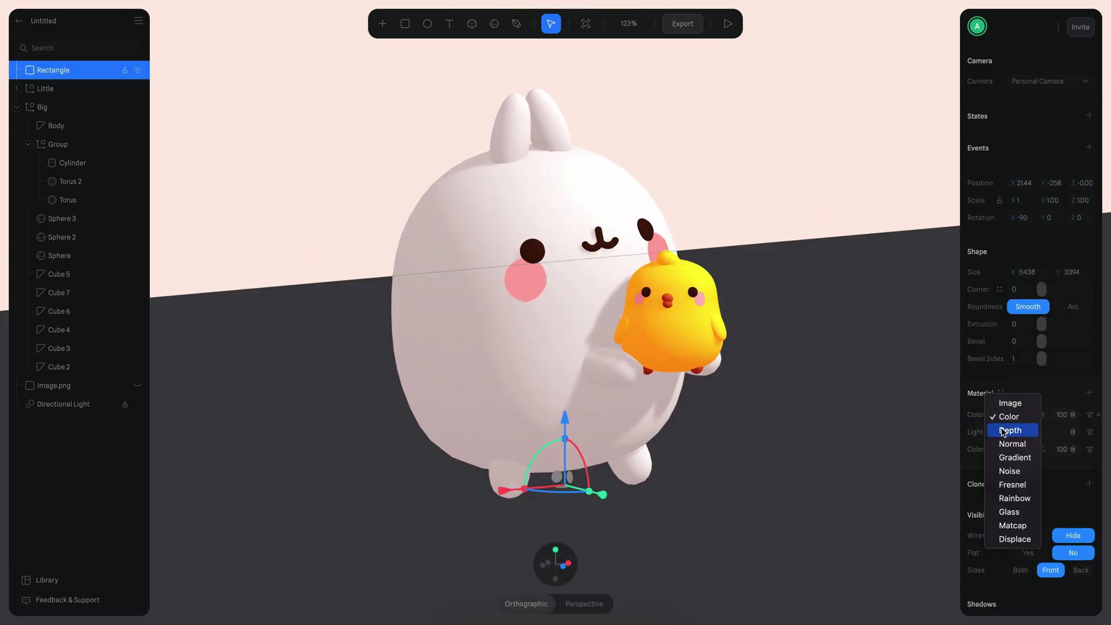
click(1006, 429)
Set the outer ramp stop of the ground's Depth layer to a dark red at 0% opacity.
click(1016, 415)
scroll(1030, 434, down, 2)
click(1014, 408)
drag(1006, 468, 1095, 507)
drag(1089, 583, 972, 583)
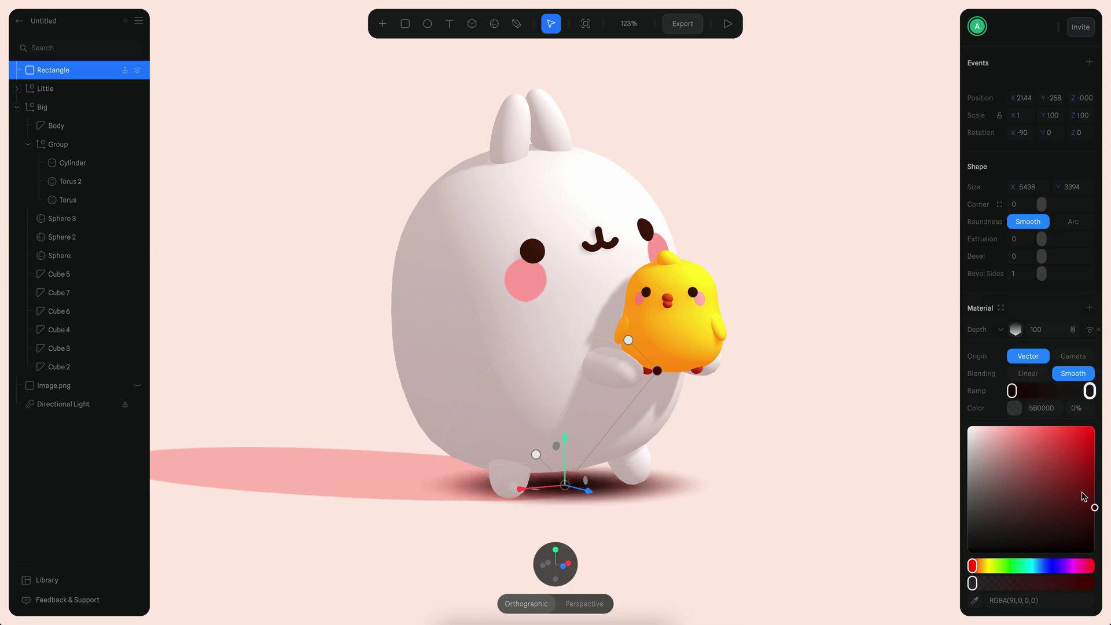
Set the ground's Depth layer to 40 opacity with smooth blending and place it beneath the Lighting layer.
drag(1033, 329, 979, 331)
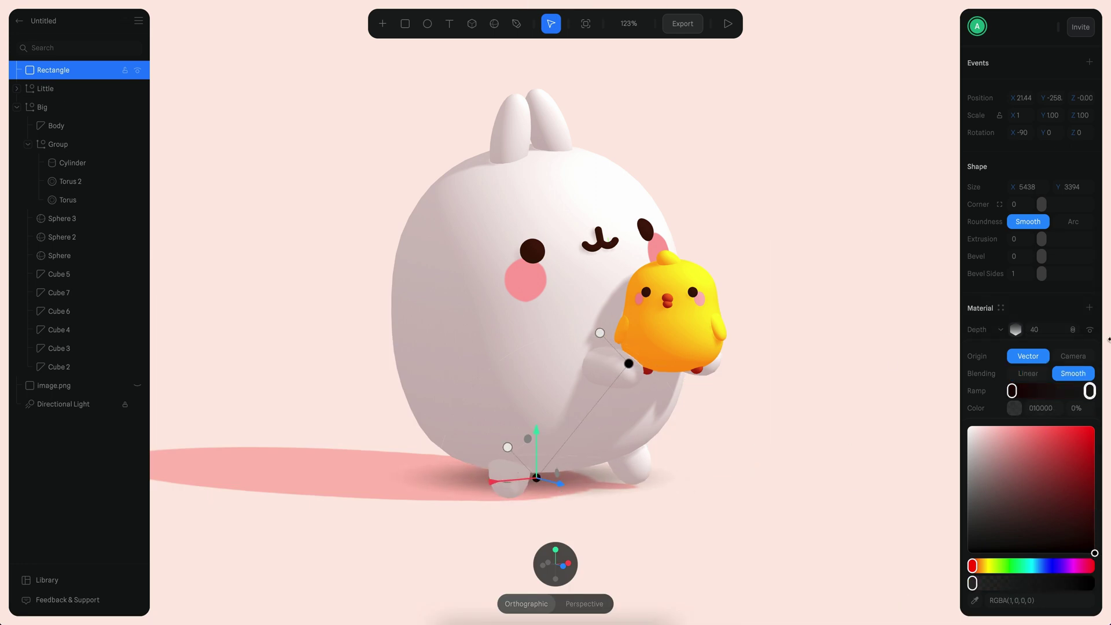
click(1075, 371)
click(987, 334)
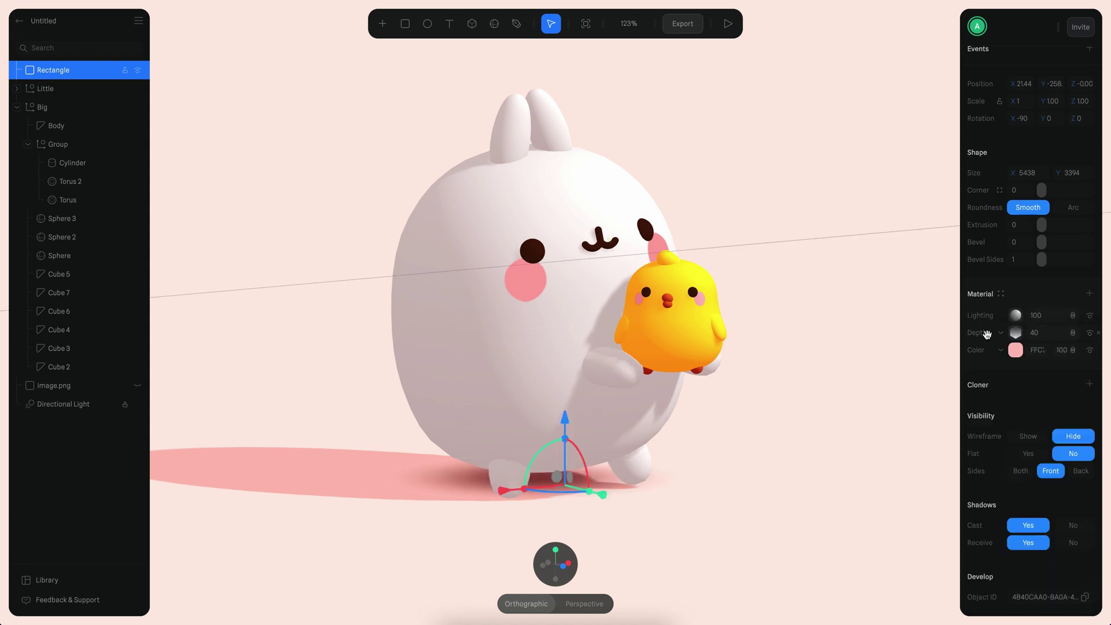
Add a new Depth layer on top of the Big Body material of the bunny's body.
double_click(584, 301)
click(1006, 405)
click(953, 503)
click(864, 525)
click(870, 544)
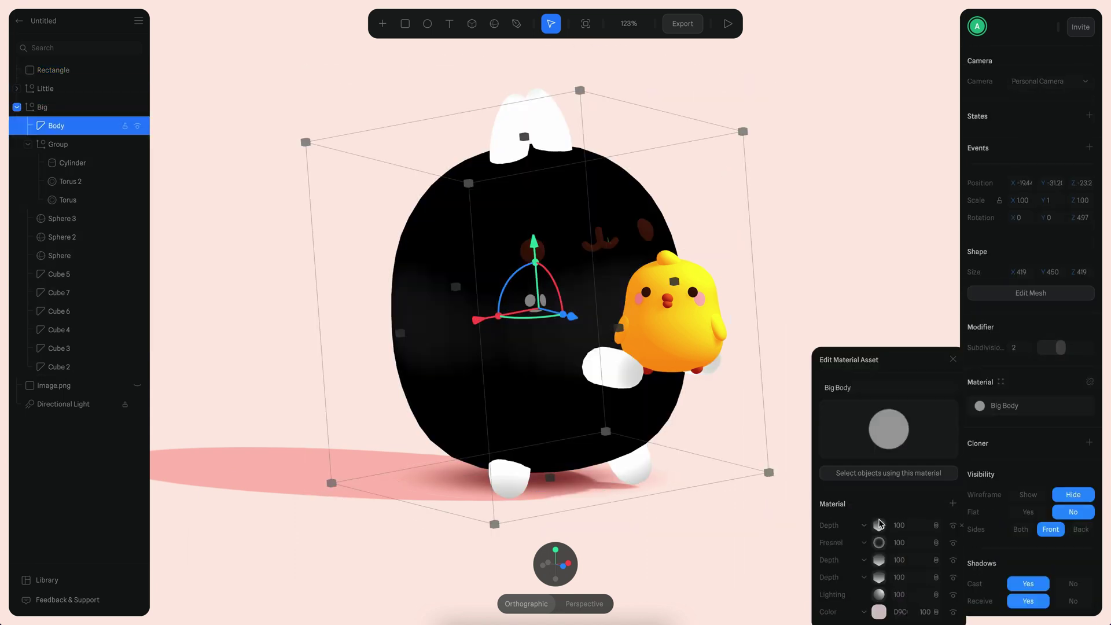
Set the new Depth layer's position to World and color its first ramp stop 310808.
click(880, 525)
scroll(903, 544, down, 2)
click(933, 562)
click(867, 529)
scroll(880, 521, down, 2)
drag(889, 559, 936, 541)
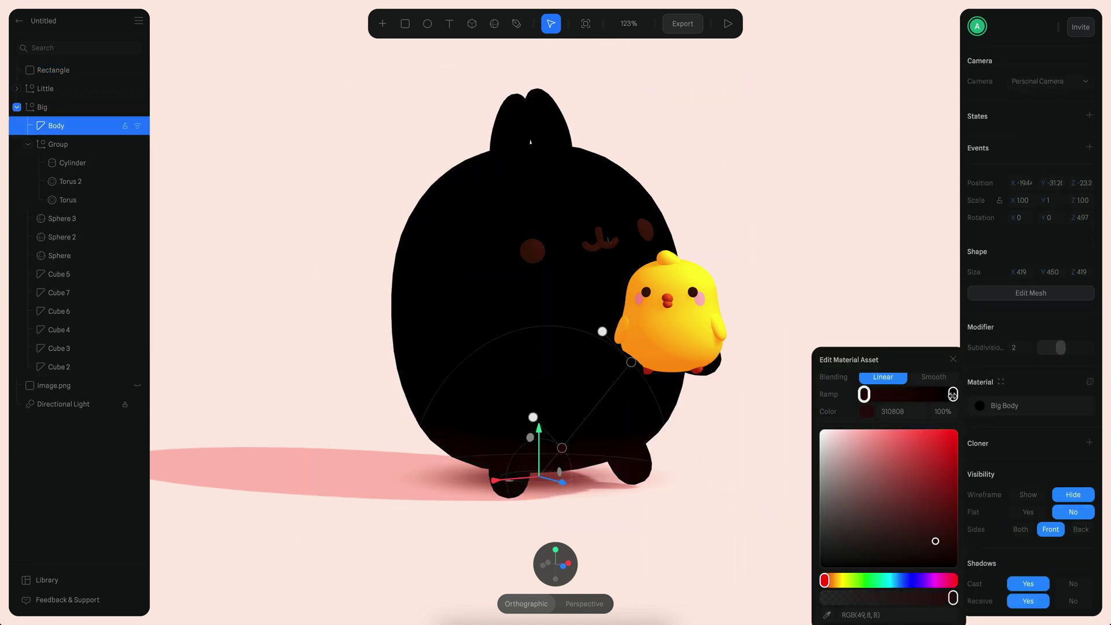
Set the second ramp stop to 2F0404 at 0% opacity and switch the blending to Smooth.
click(954, 396)
click(947, 542)
drag(953, 598, 751, 603)
scroll(926, 405, up, 1)
click(934, 399)
scroll(650, 390, down, 1)
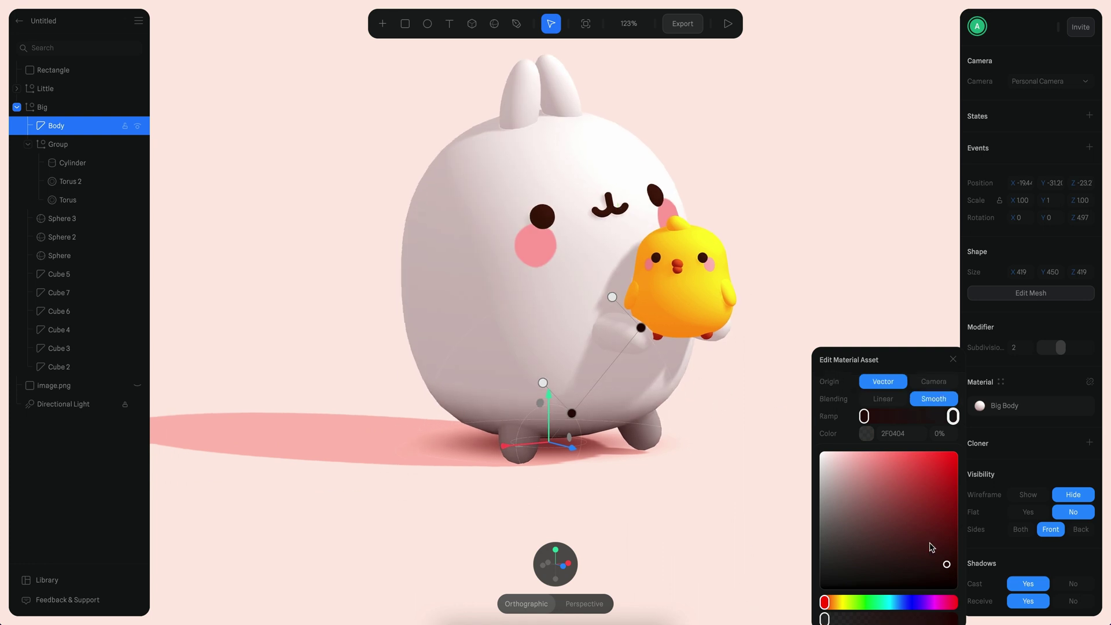
Set the Big Body material's top Depth layer to 58 opacity and deselect the body.
scroll(874, 492, up, 3)
scroll(760, 462, down, 2)
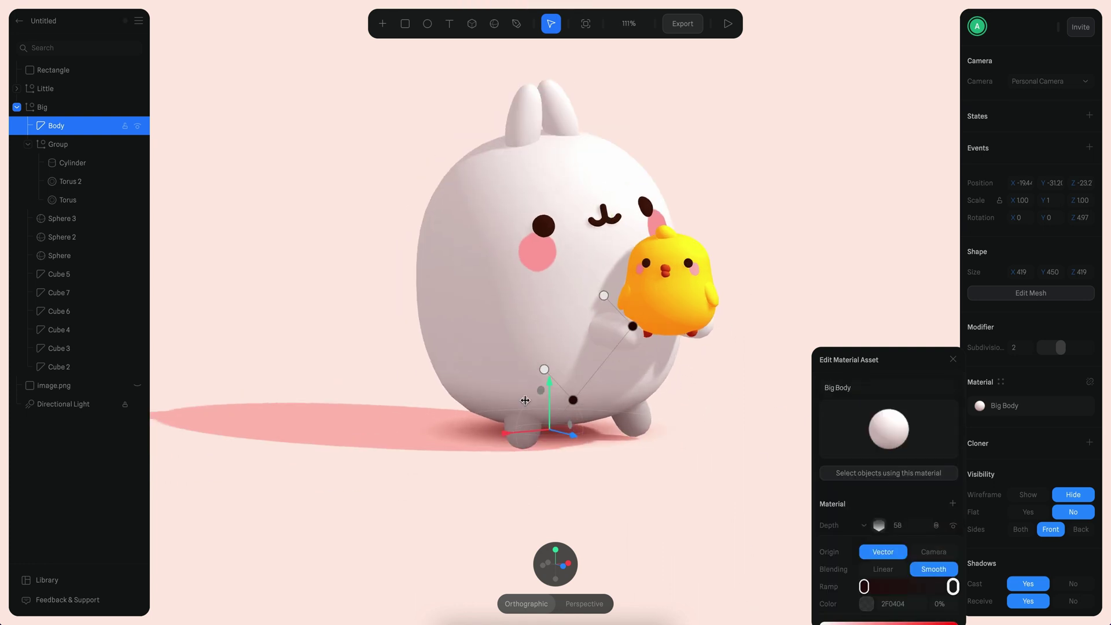
click(806, 253)
drag(806, 253, 748, 311)
Turn off the shadows of the Directional Light.
scroll(748, 311, down, 2)
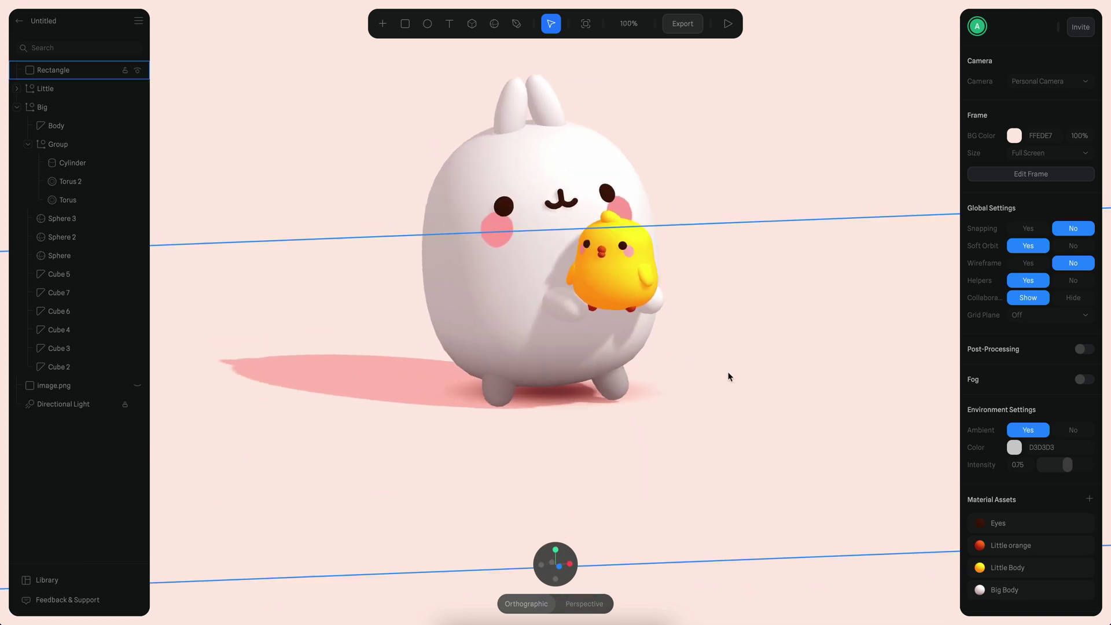
click(92, 404)
click(1061, 311)
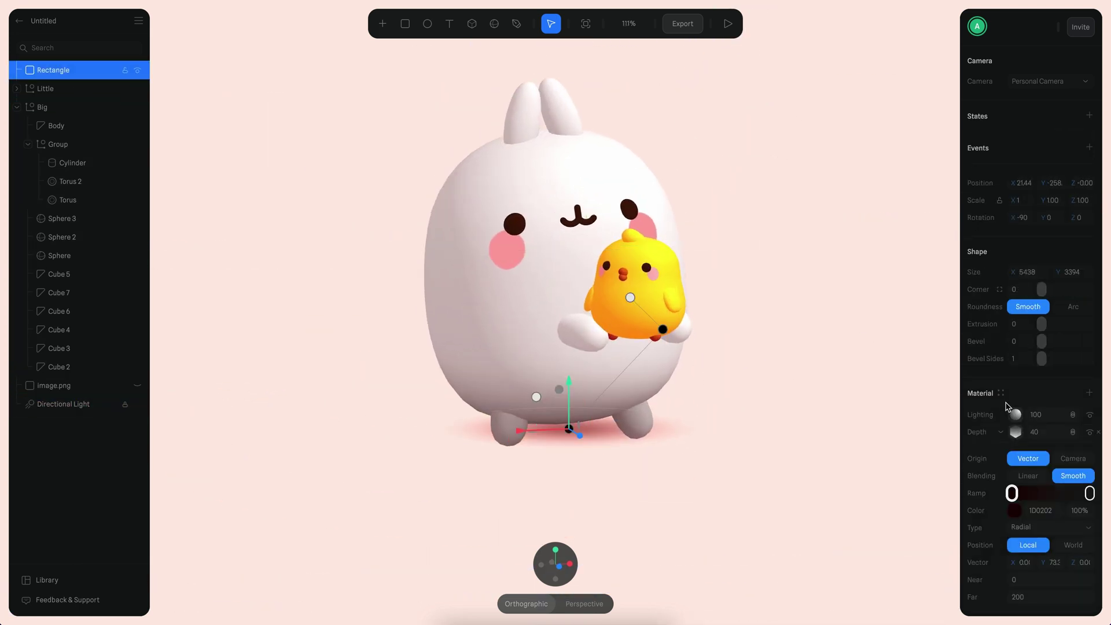
Set the ground rectangle's Lighting layer opacity to 0 and hide the layer.
drag(1033, 414, 891, 418)
click(1019, 454)
click(1090, 415)
Match the ground rectangle's Color layer to the scene background by sampling the background color.
click(1017, 450)
scroll(985, 542, down, 3)
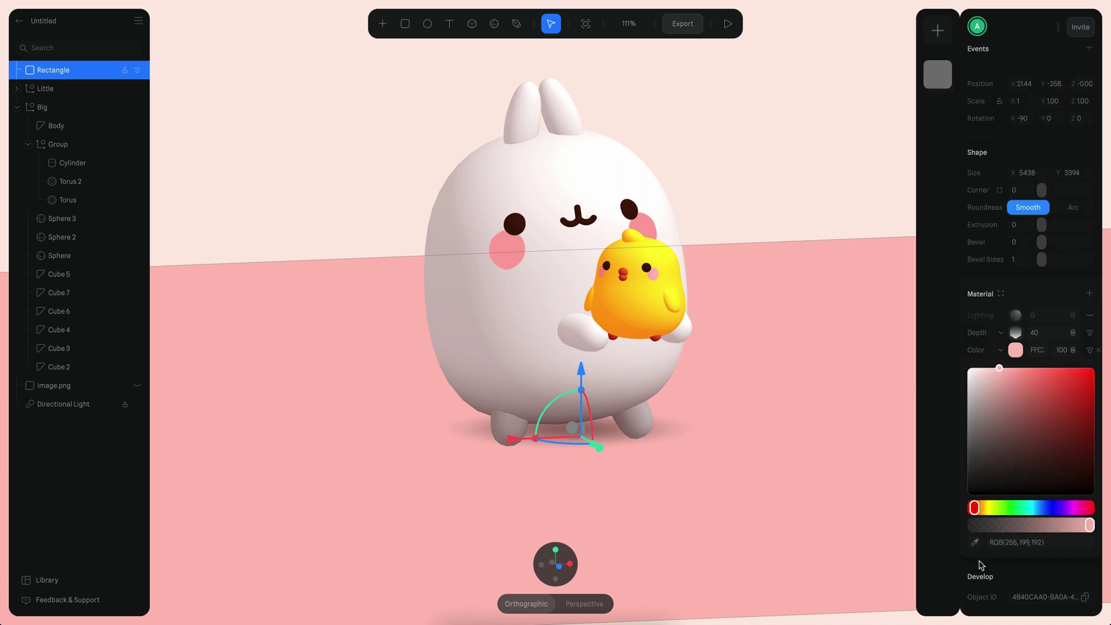
click(981, 541)
click(764, 162)
Widen the ground's Depth gradient, color its first stop 410000 and set the layer's opacity to 56.
click(1017, 334)
drag(672, 284, 685, 270)
alt+drag(685, 270, 713, 492)
scroll(650, 429, up, 3)
click(1014, 411)
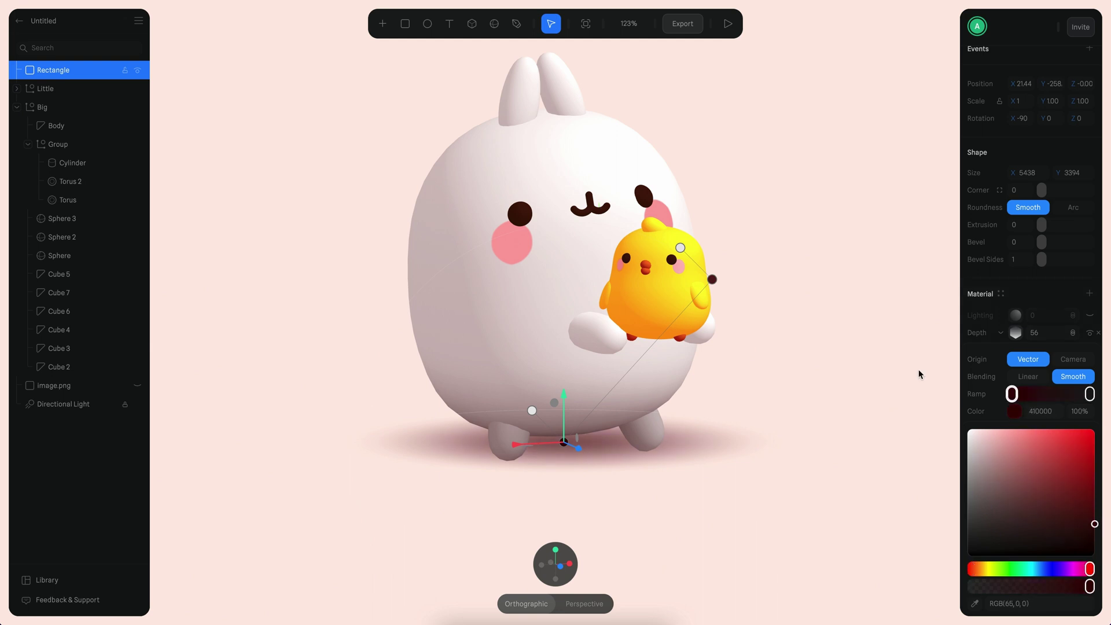
Duplicate the ground rectangle's Depth layer twice.
right_click(1032, 348)
click(1040, 346)
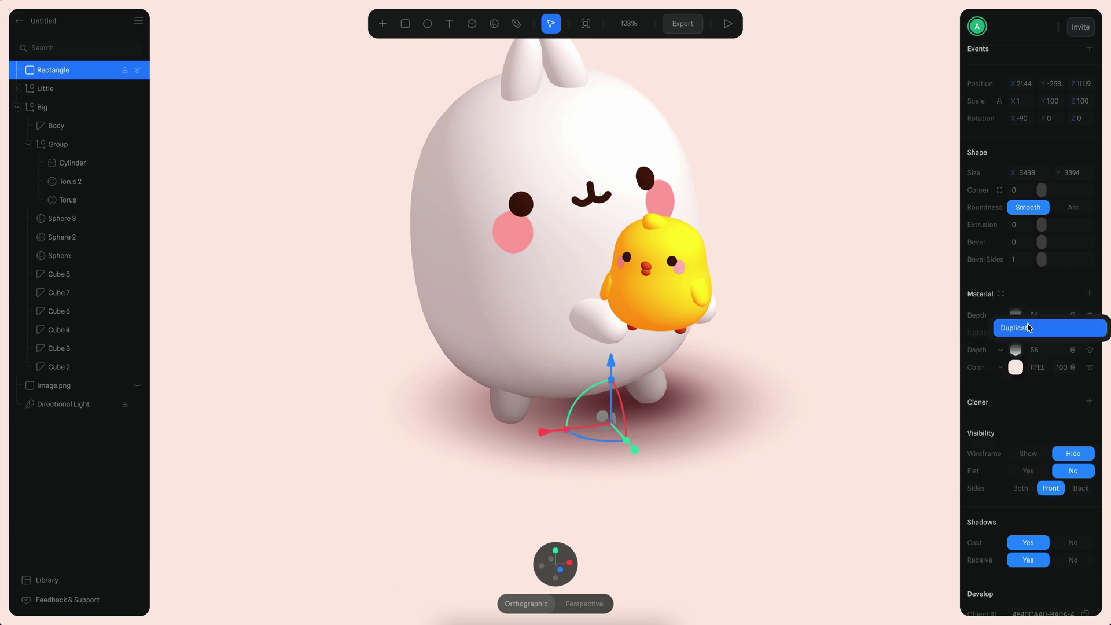
click(1017, 328)
Shift the top Depth copy's center toward the bunny's near foot and set both copies' opacity to 20.
click(1002, 316)
drag(599, 402, 499, 423)
alt+drag(683, 446, 744, 475)
scroll(745, 474, down, 3)
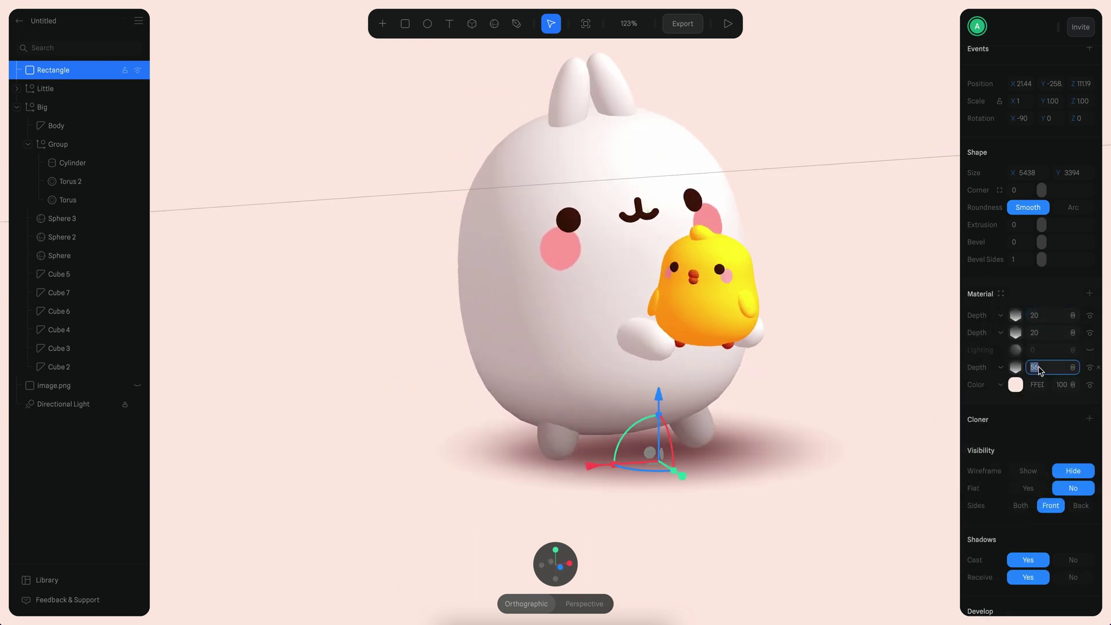
Set the opacity of the ground's lowest Depth layer to 40.
text(40)
key(Return)
alt+drag(828, 405, 806, 447)
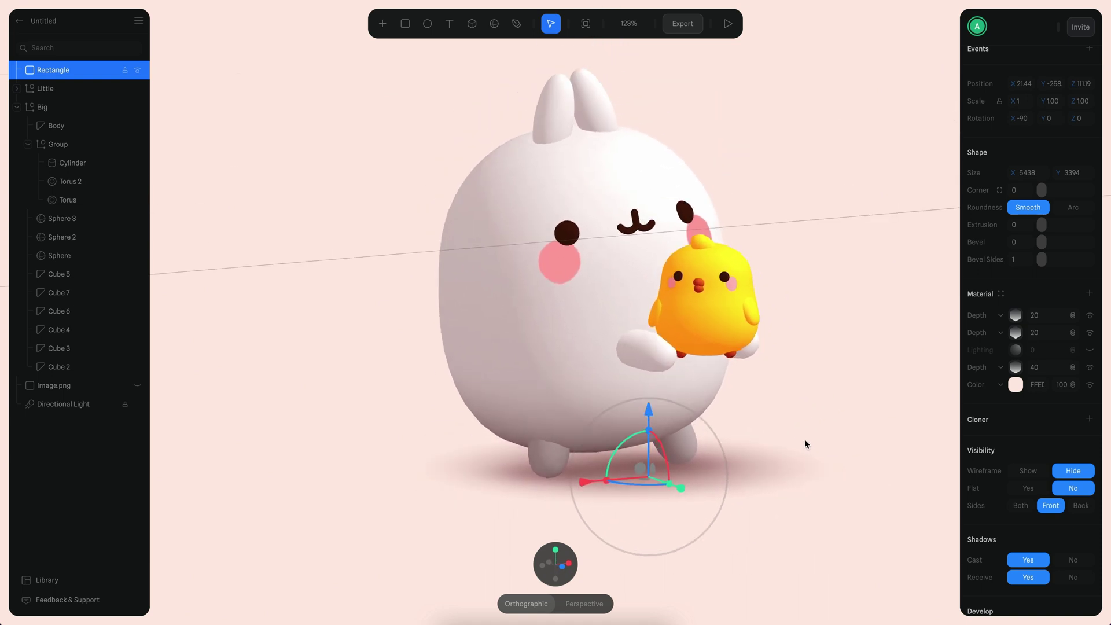
Center a copy of the Big Body material's top Depth layer on the bunny's arm beneath the chick.
scroll(804, 444, up, 1)
double_click(626, 306)
click(1003, 408)
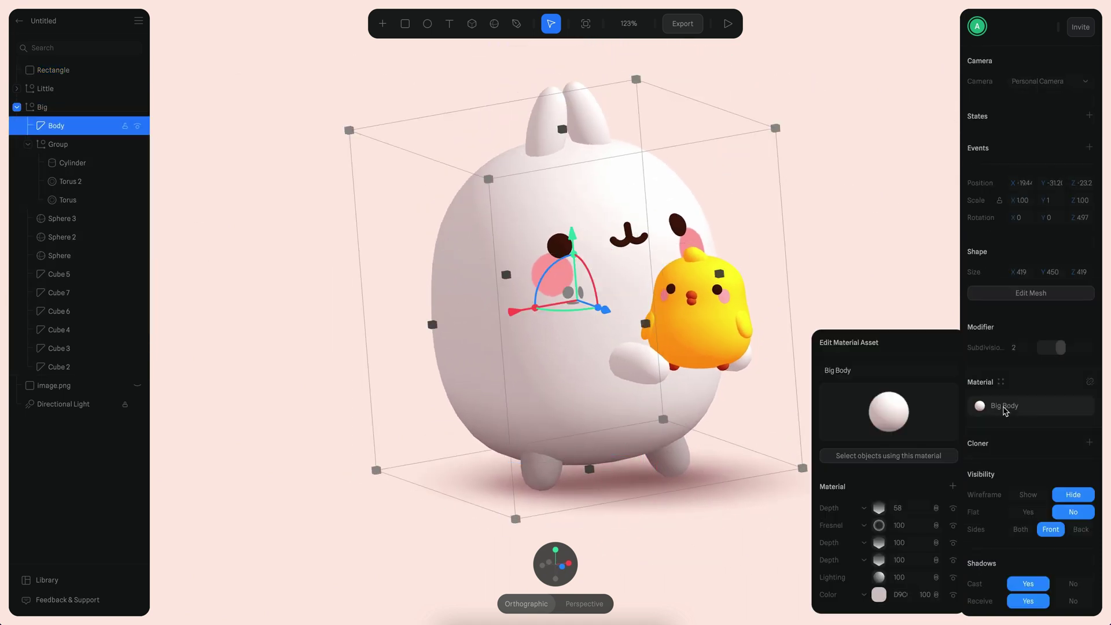
click(879, 507)
drag(594, 462, 696, 365)
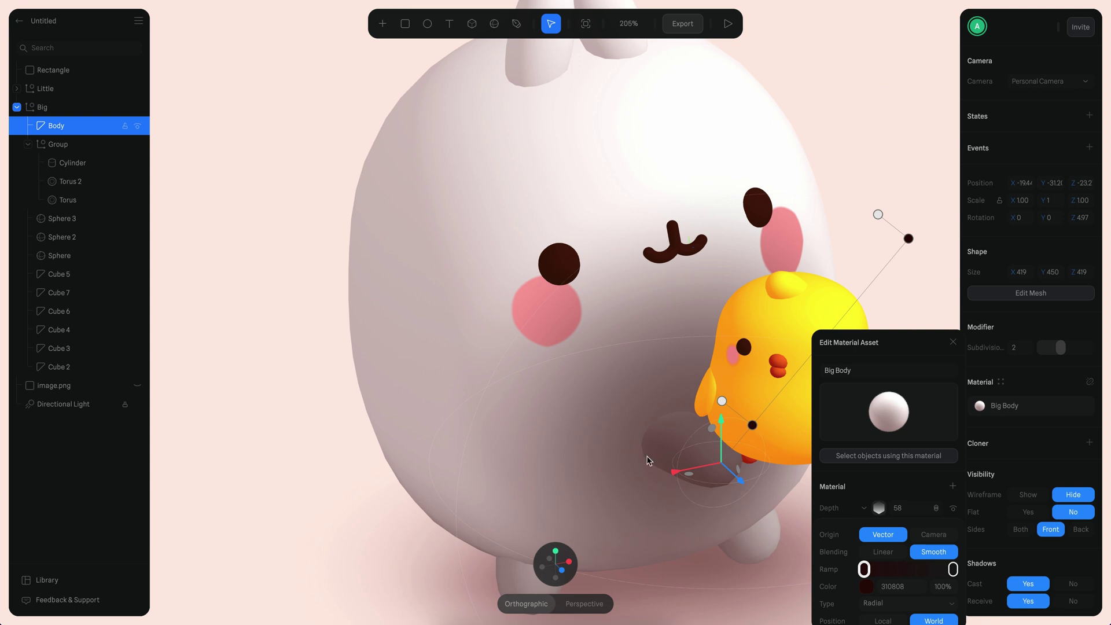
scroll(648, 460, right, 5)
drag(566, 394, 547, 372)
alt+drag(628, 468, 597, 425)
Recolor the copied Depth layer's ramp in orange tones, with the second stop FF5300 at 0% opacity.
click(868, 586)
scroll(870, 583, down, 3)
click(838, 580)
drag(928, 513, 992, 424)
click(953, 394)
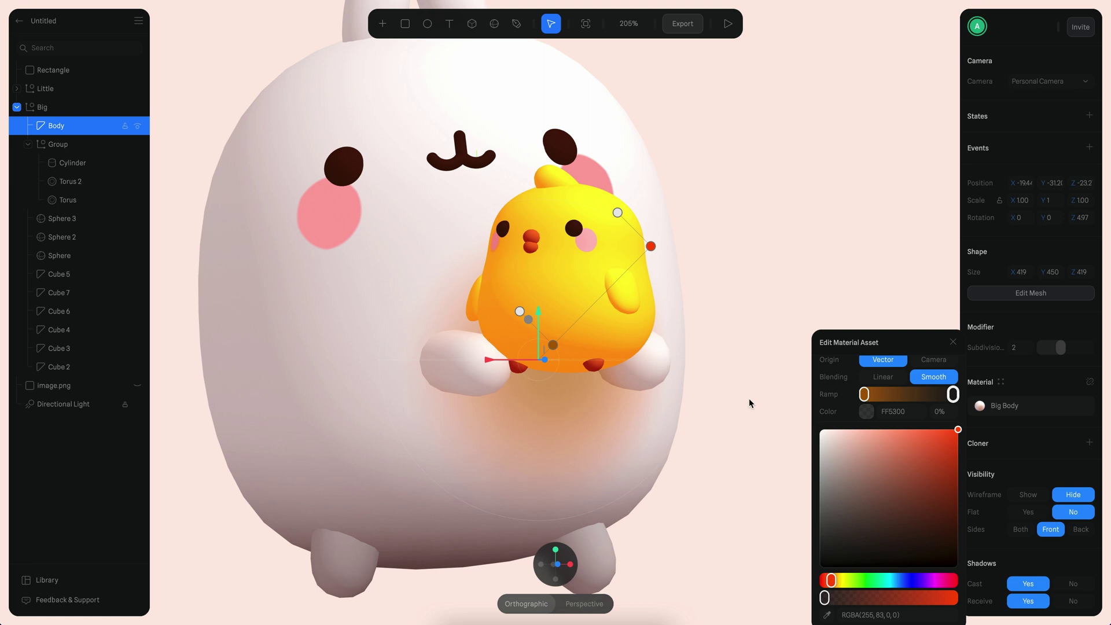
Set the glow's first ramp stop to FF9500 at 100% opacity and its second stop to FF6B00.
drag(824, 597, 953, 598)
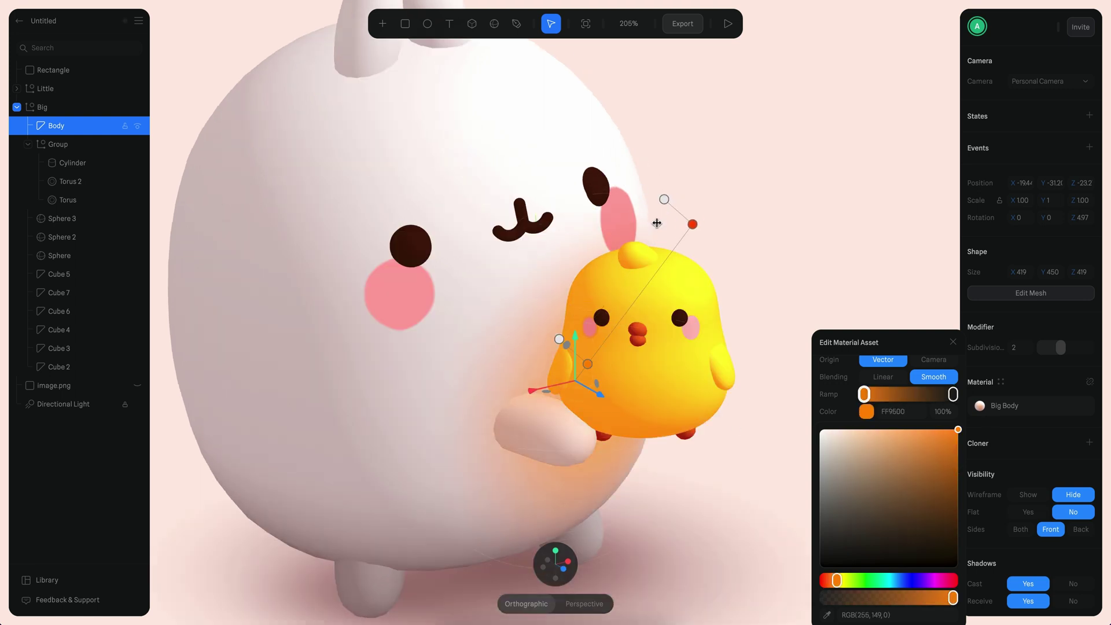
drag(831, 581, 843, 582)
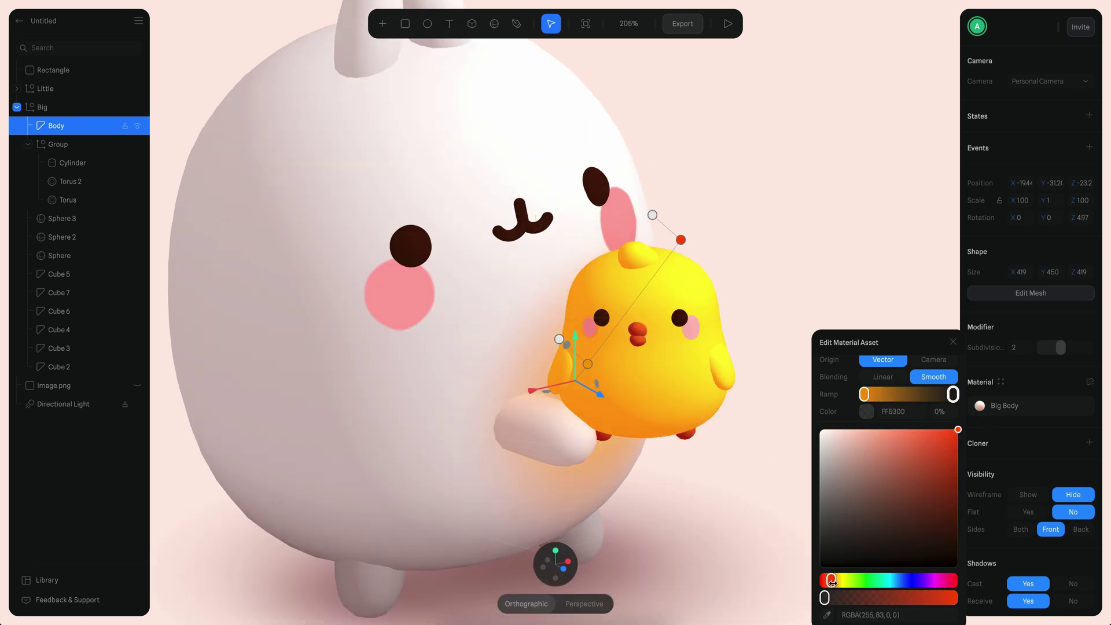
drag(833, 582, 834, 581)
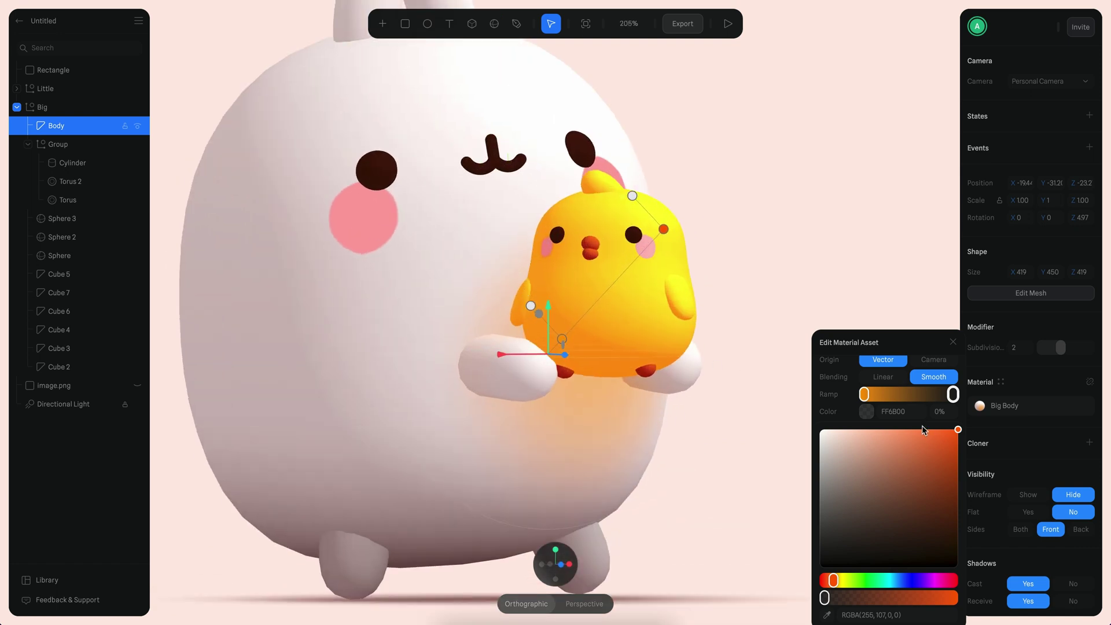
Duplicate the orange Depth layer and recolor the copy dark red, with its second stop 8A3A00 at 0% opacity.
right_click(890, 517)
click(914, 516)
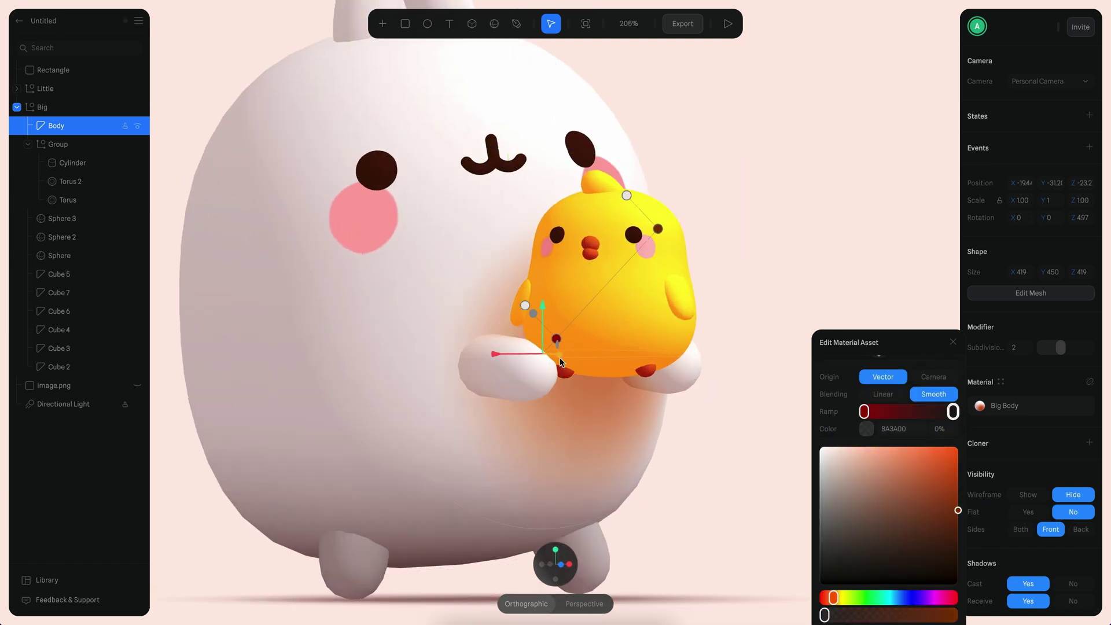
Shrink the dark red Depth gradient's radius and position its center where the chick touches the bunny's arm.
drag(626, 196, 610, 236)
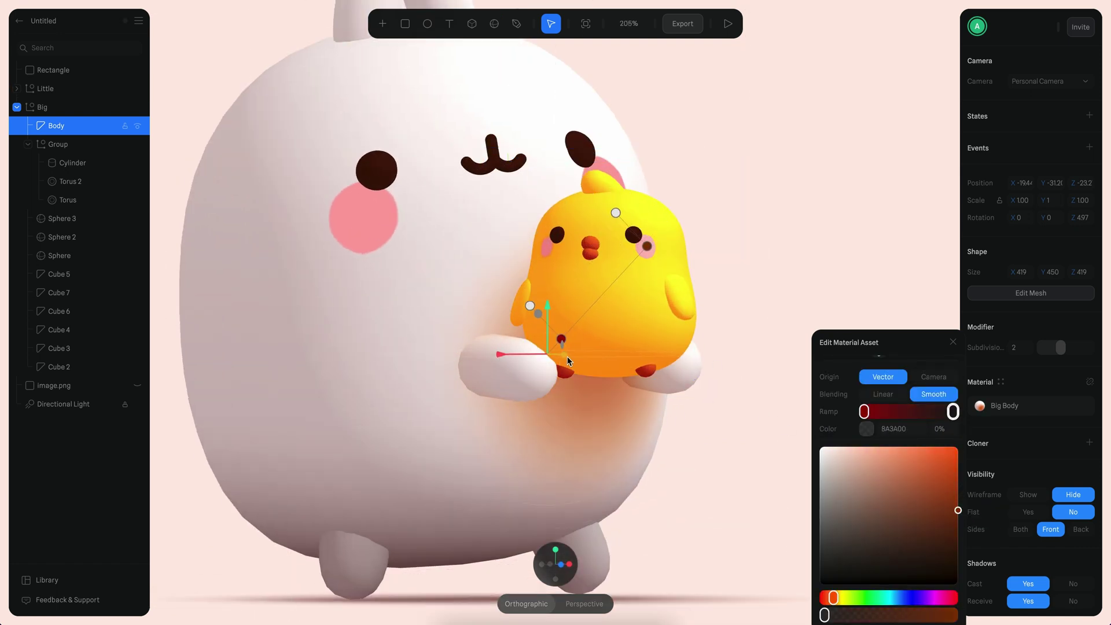
scroll(568, 361, up, 3)
drag(592, 403, 637, 416)
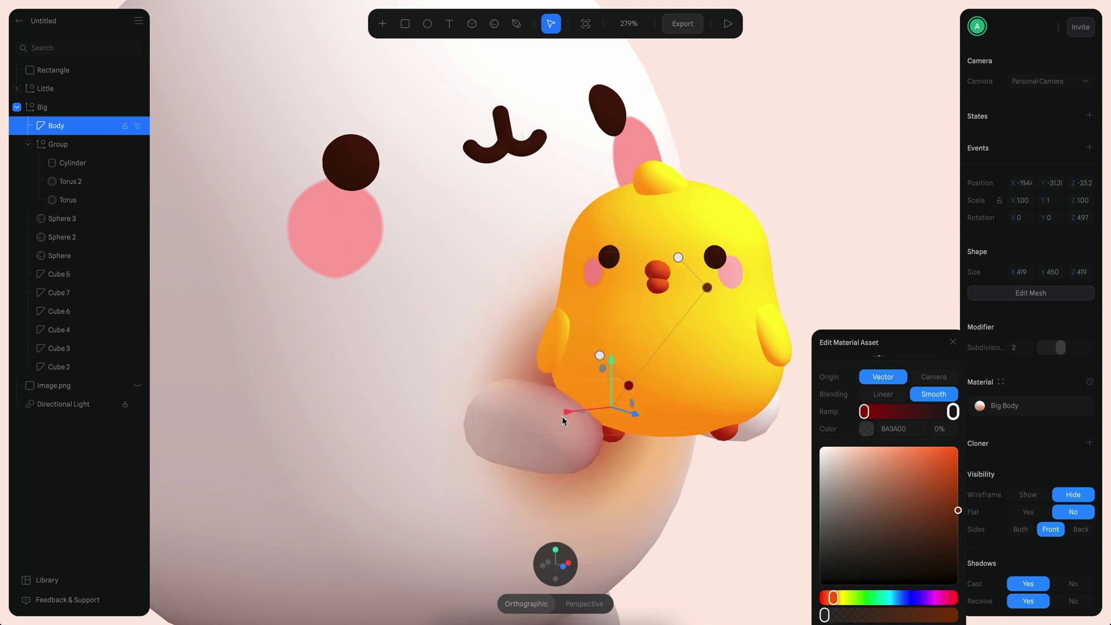
scroll(663, 305, up, 3)
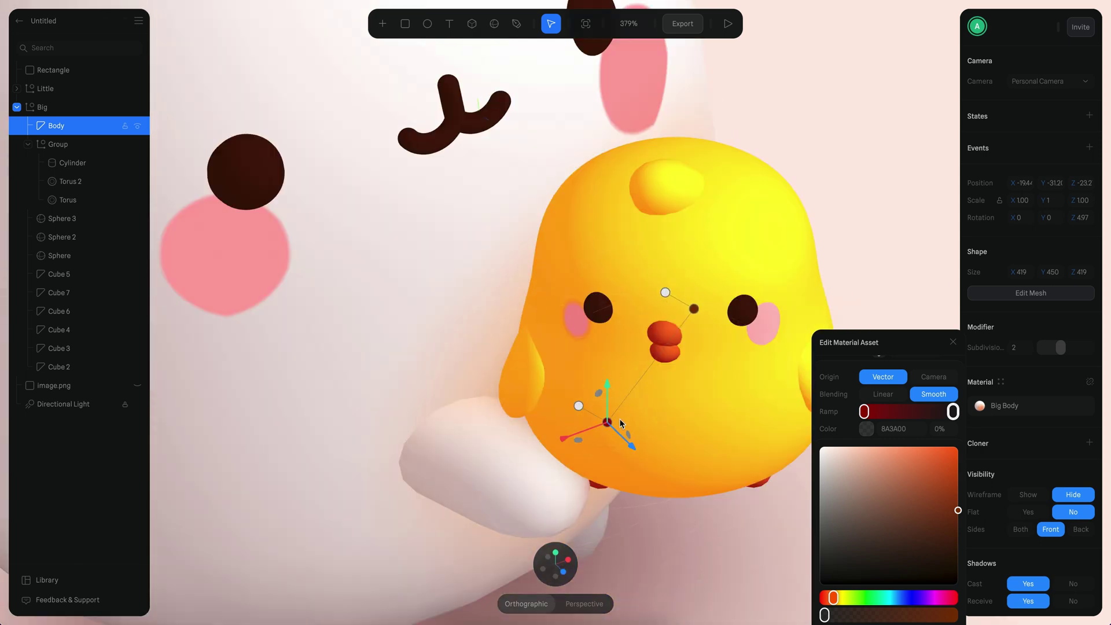
alt+drag(636, 444, 621, 320)
scroll(553, 332, down, 5)
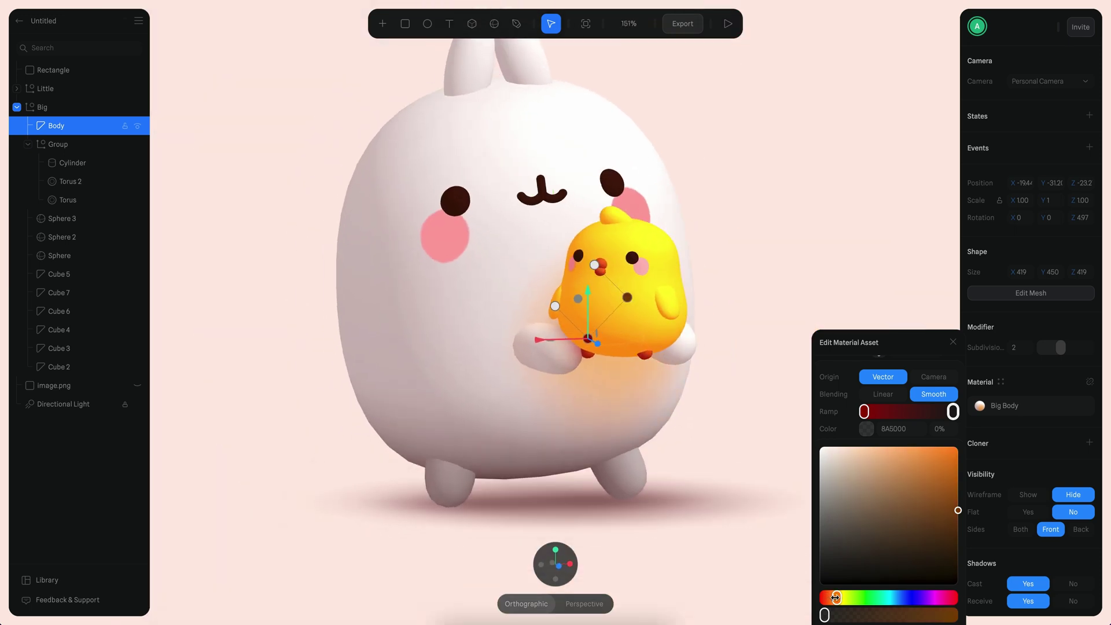
Shift the first ramp stop of the bunny material's dark Depth layer to an orange-brown hue.
click(864, 411)
drag(825, 598, 835, 598)
scroll(512, 429, down, 2)
click(750, 338)
alt+drag(750, 338, 743, 409)
scroll(753, 399, up, 2)
Raise the subdivision level of the bunny's body to 3.
click(717, 255)
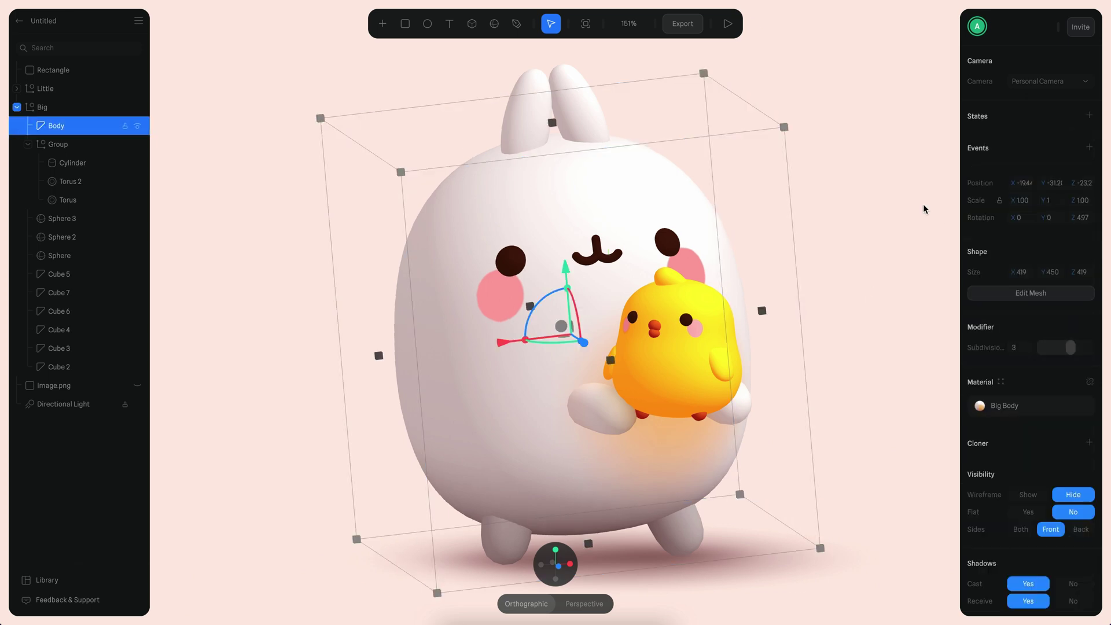
click(936, 214)
scroll(685, 442, down, 3)
click(685, 441)
click(570, 463)
click(793, 249)
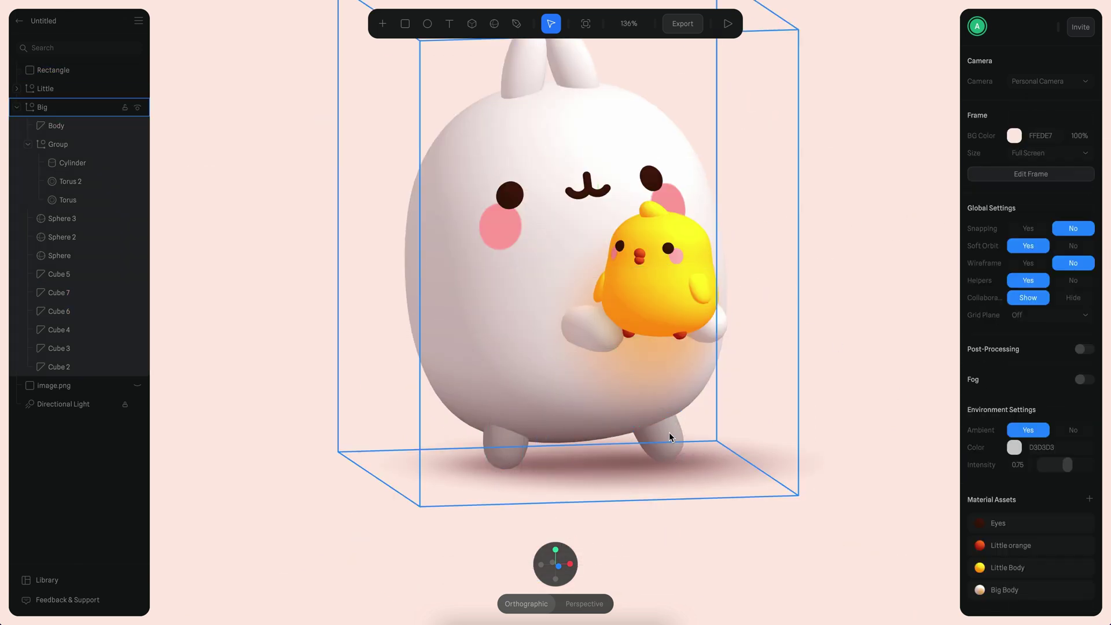
Raise the subdivision level of the bunny's feet and arms to 3.
double_click(509, 442)
click(235, 459)
shift+click(511, 465)
click(511, 460)
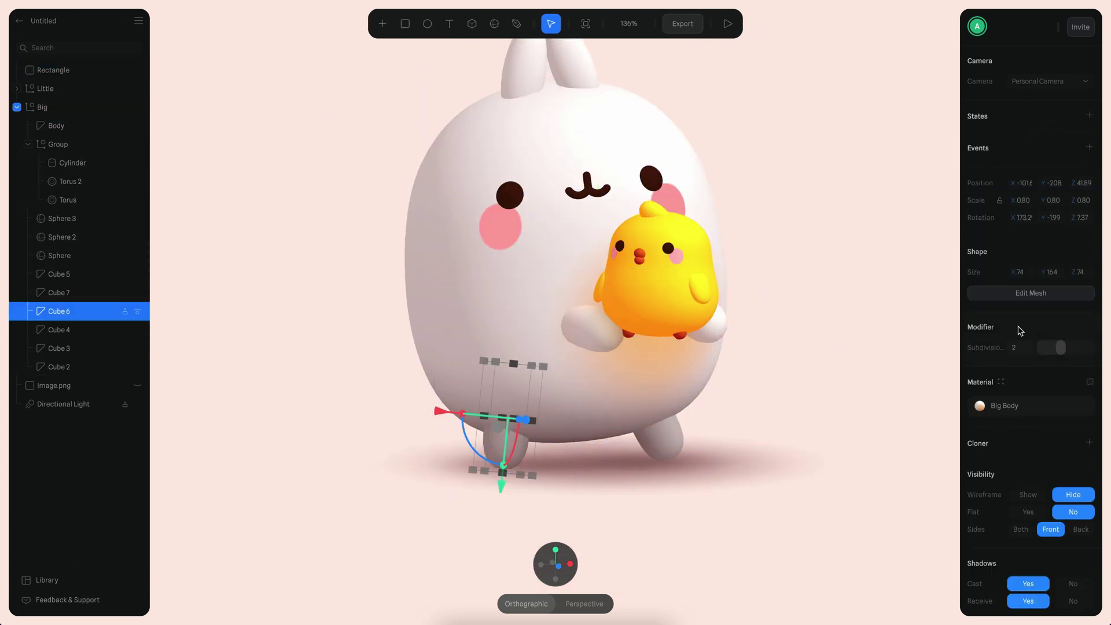
click(828, 319)
shift+click(590, 333)
shift+click(811, 280)
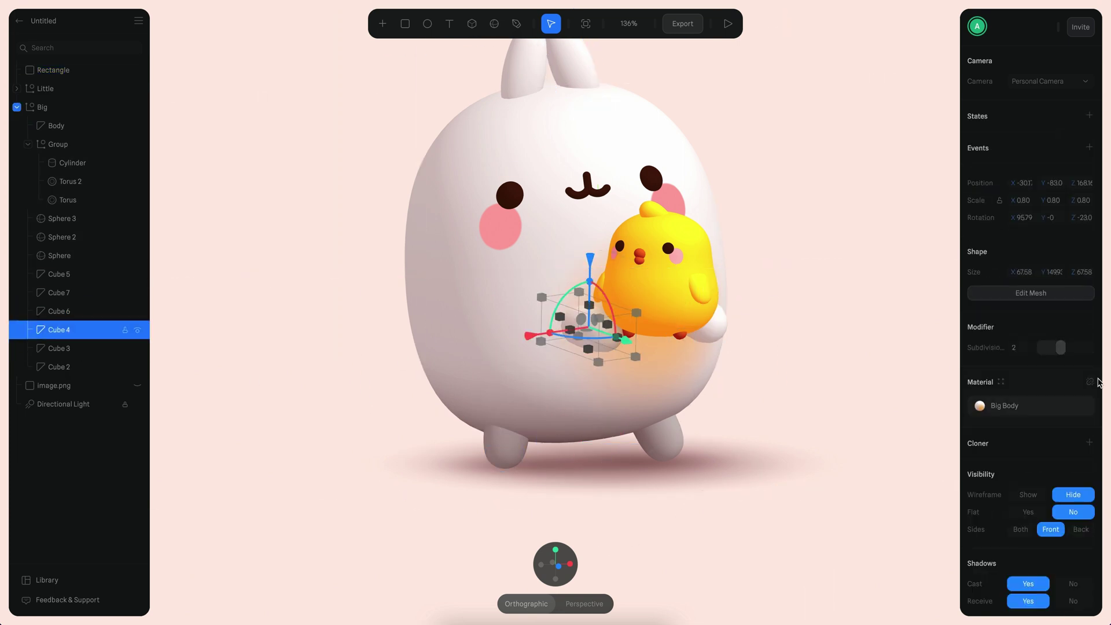
click(96, 279)
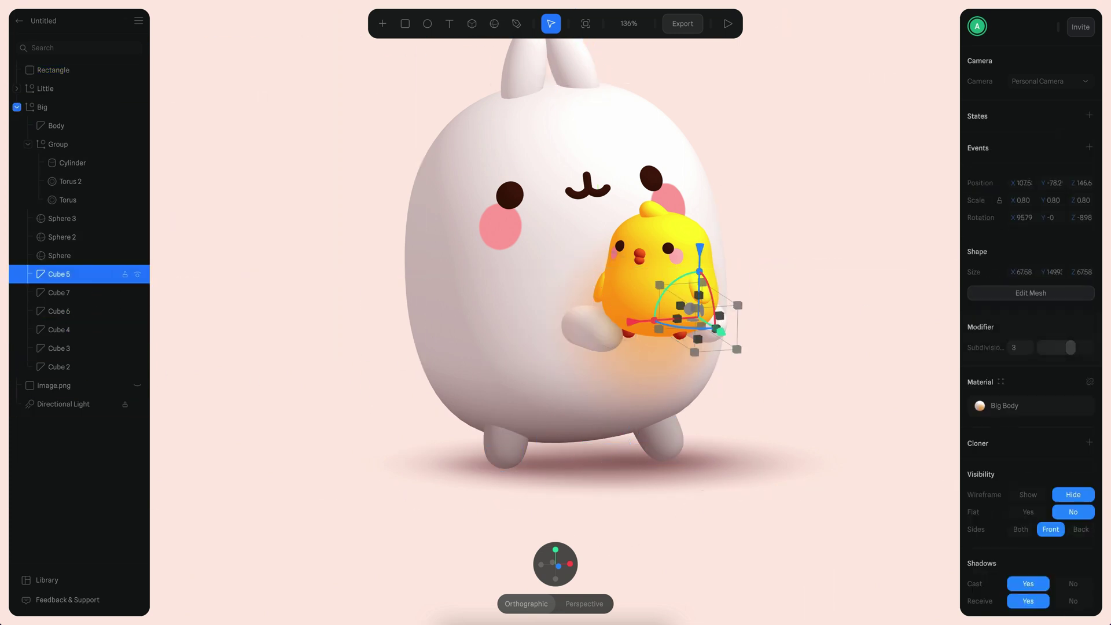
click(771, 357)
Add a Depth layer on top of the chick's Little Body material and open its first ramp color for editing.
scroll(772, 357, up, 5)
double_click(655, 325)
click(1002, 409)
click(953, 521)
click(857, 544)
click(871, 570)
click(879, 545)
scroll(879, 545, down, 2)
click(868, 527)
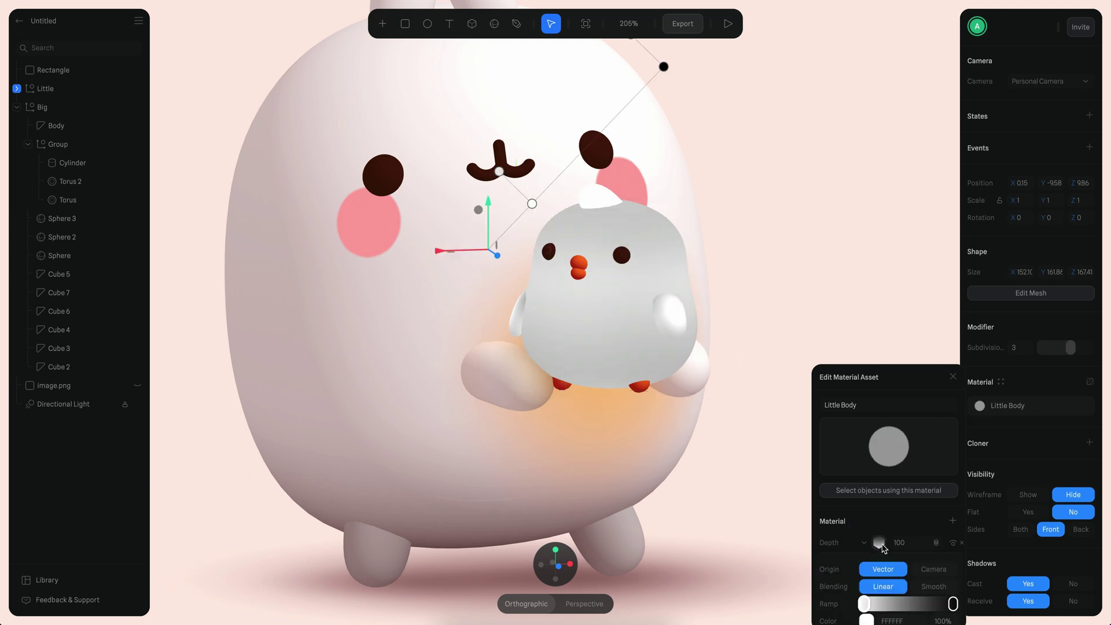
Color the new Depth layer's first ramp stop dark red 480000 and set its second stop to 0% opacity.
scroll(868, 526, down, 2)
drag(874, 524, 958, 529)
click(953, 398)
drag(953, 601, 823, 601)
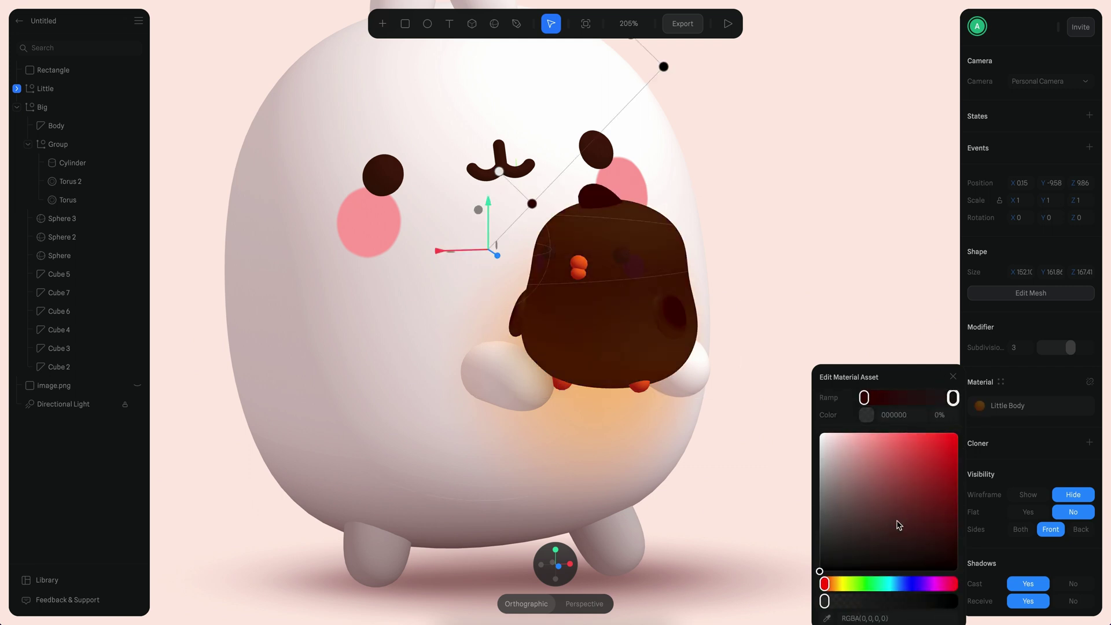
Make the Depth gradient radial with World position and Smooth blending, centered where the chick's base meets the bunny's arm.
scroll(668, 66, up, 3)
drag(676, 147, 585, 240)
drag(543, 284, 621, 465)
scroll(923, 537, up, 3)
click(866, 529)
click(933, 564)
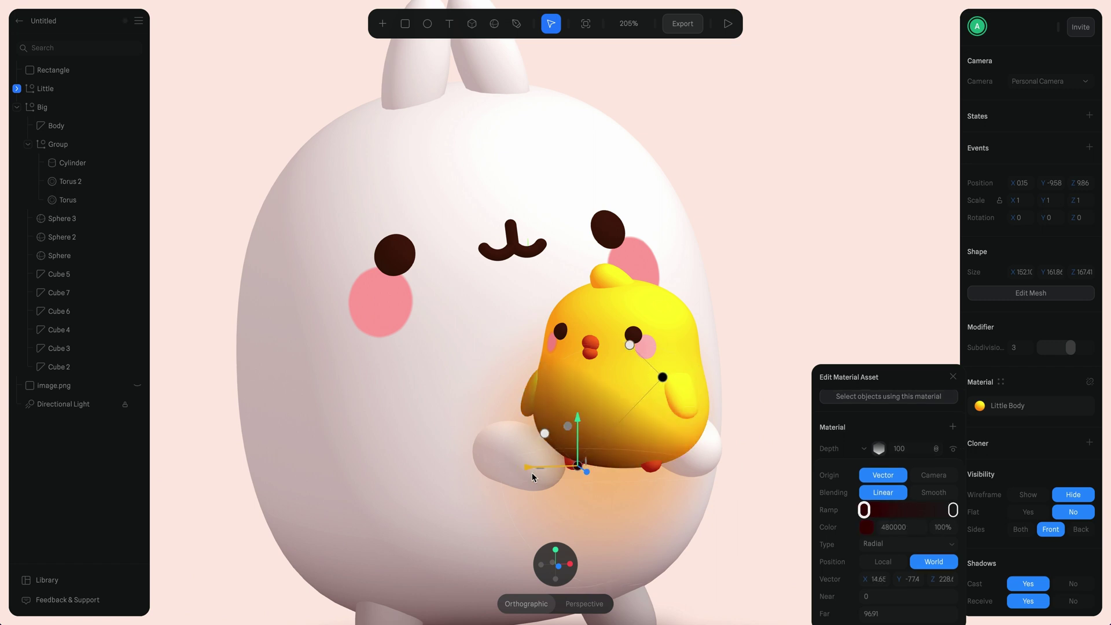
click(933, 493)
scroll(672, 451, up, 3)
drag(722, 405, 701, 407)
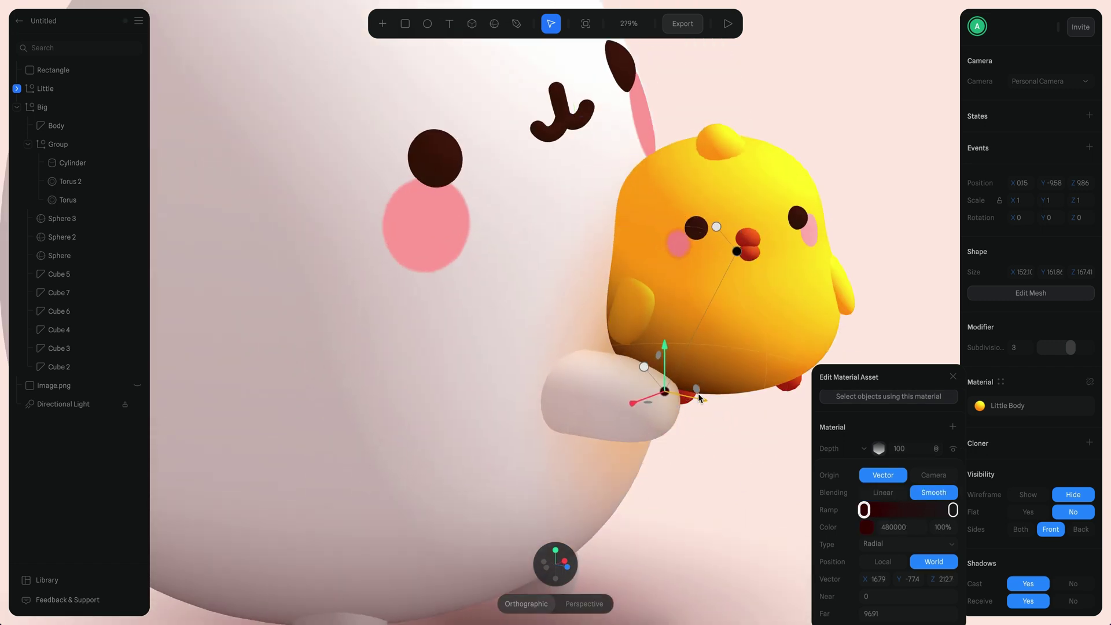
Brighten the chick Depth layer's first ramp stop to a stronger red and set its second stop to C60000 at 0% opacity.
scroll(700, 413, up, 1)
click(867, 527)
scroll(889, 536, down, 2)
drag(958, 531, 967, 509)
drag(826, 580, 829, 580)
scroll(903, 521, up, 2)
click(953, 491)
scroll(949, 491, down, 2)
drag(949, 486, 961, 462)
Lower the chick's red Depth layer opacity to about 60.
scroll(926, 466, up, 2)
drag(901, 429, 885, 429)
alt+drag(764, 454, 697, 454)
scroll(694, 454, down, 3)
scroll(692, 450, up, 3)
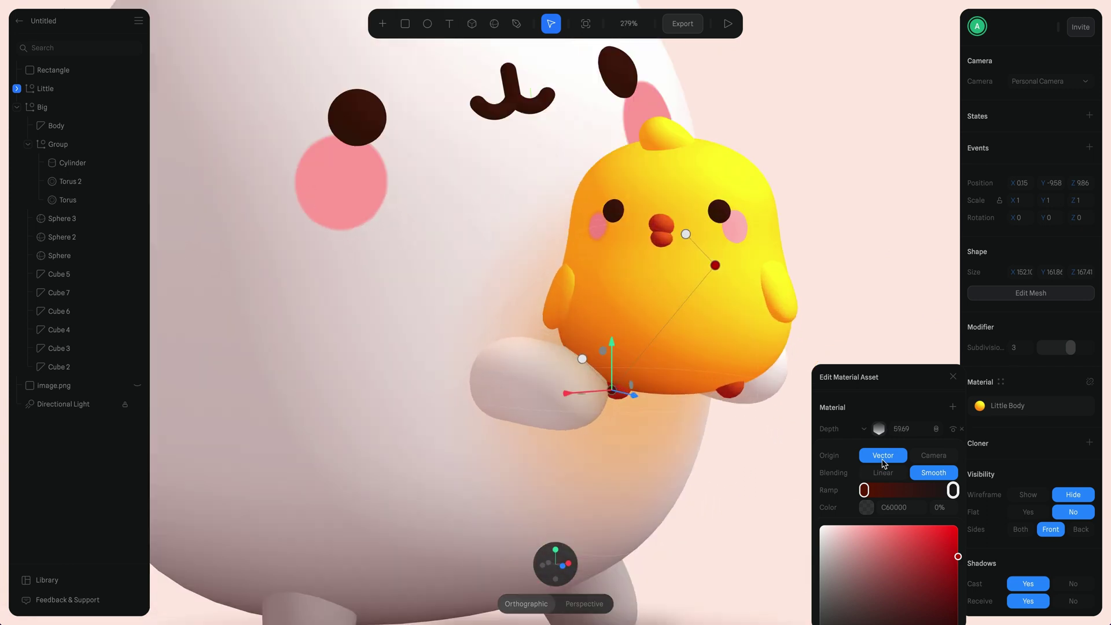
Add another Depth layer to the chick's material, shift its gradient upward and set its opacity to 0.
scroll(876, 474, up, 2)
click(880, 543)
click(880, 543)
click(879, 542)
click(879, 543)
drag(612, 344, 612, 246)
middle_drag(633, 304, 633, 356)
click(879, 542)
click(953, 521)
drag(898, 543, 863, 544)
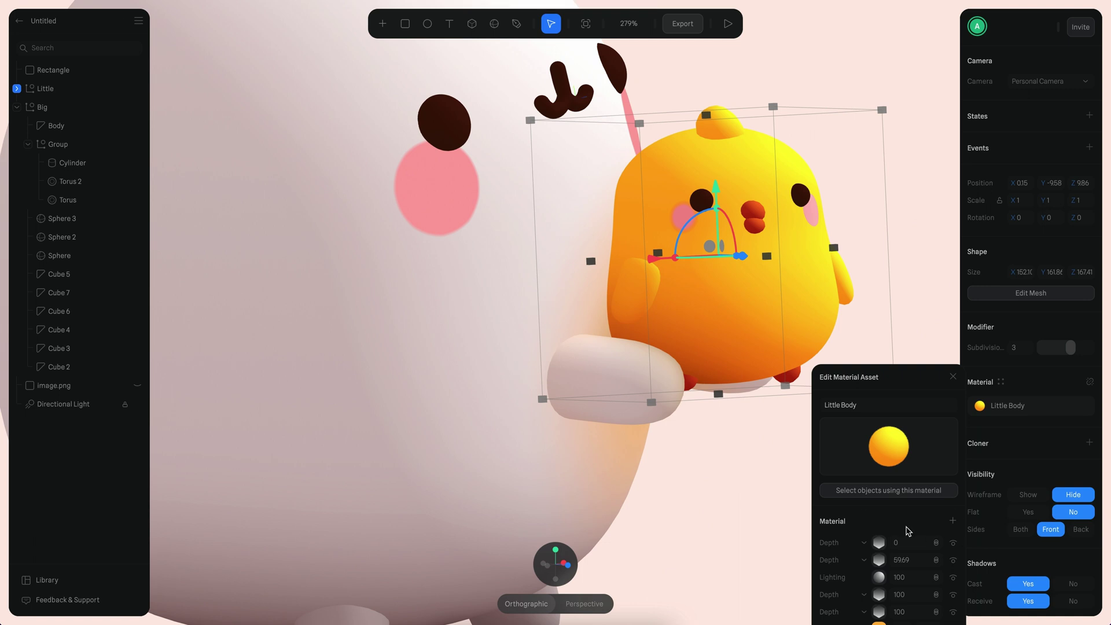
Lower the opacity of the orange glow Depth layers in the Big Body material to 58.
scroll(703, 431, down, 6)
click(702, 432)
middle_drag(702, 431, 714, 397)
scroll(654, 371, up, 2)
double_click(596, 377)
click(980, 405)
mouse_move(901, 508)
mouse_down()
mouse_move(832, 510)
mouse_move(901, 508)
mouse_up()
mouse_move(926, 491)
mouse_down()
mouse_move(910, 489)
mouse_move(926, 490)
mouse_up()
click(879, 508)
click(911, 456)
click(880, 491)
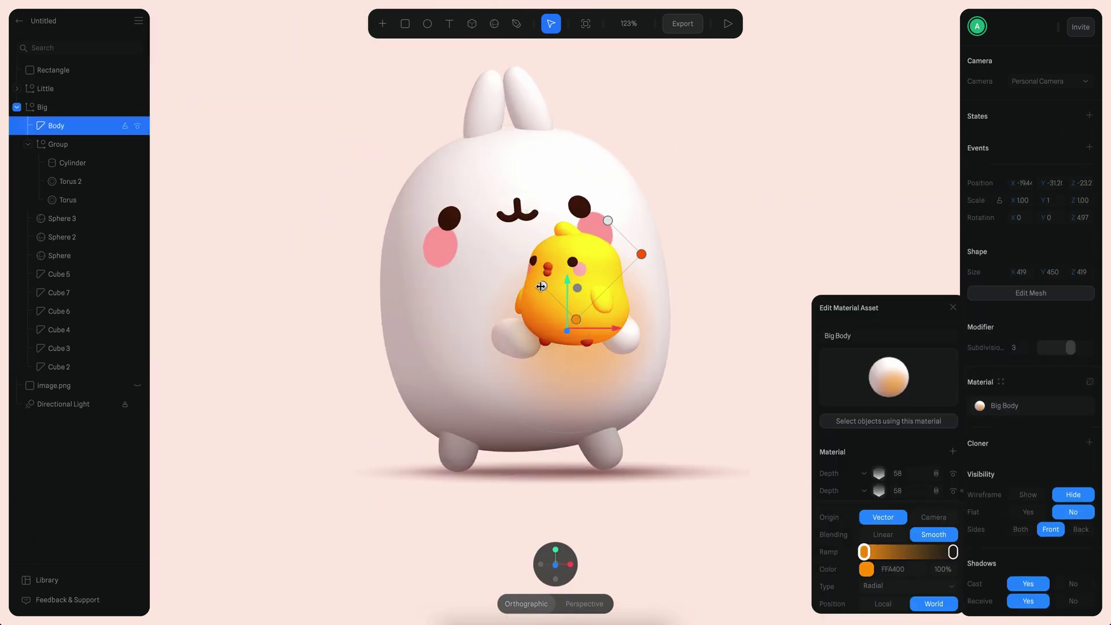
Recolor the scene background pink and give the floor rectangle's Color layer the same pink.
click(687, 360)
middle_drag(687, 360, 847, 261)
scroll(776, 265, down, 2)
scroll(776, 265, up, 2)
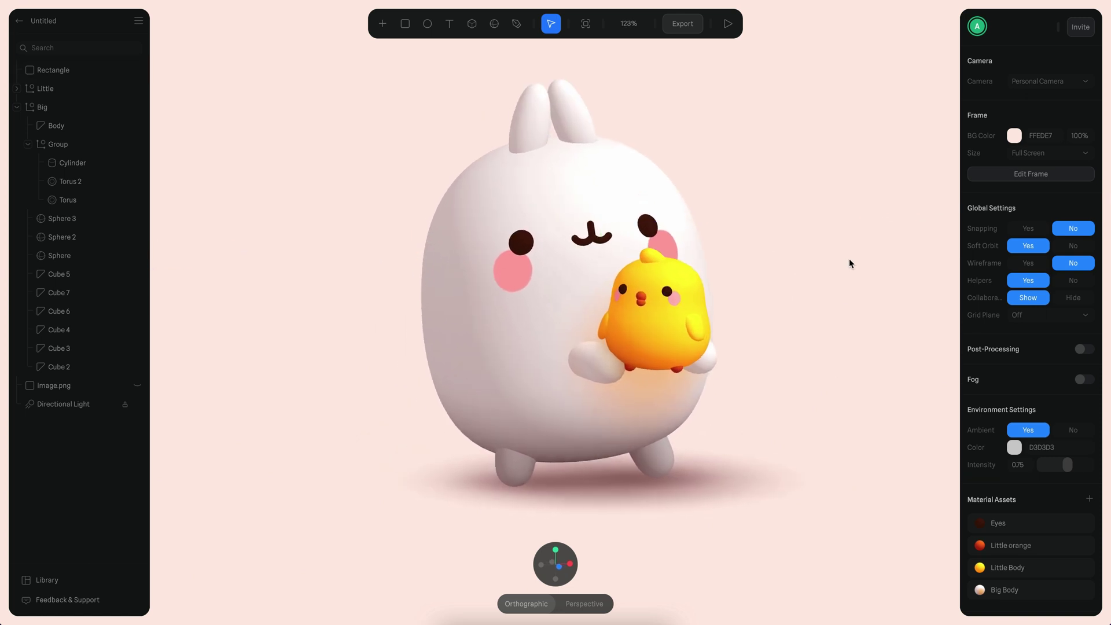
click(1014, 137)
drag(984, 153, 986, 155)
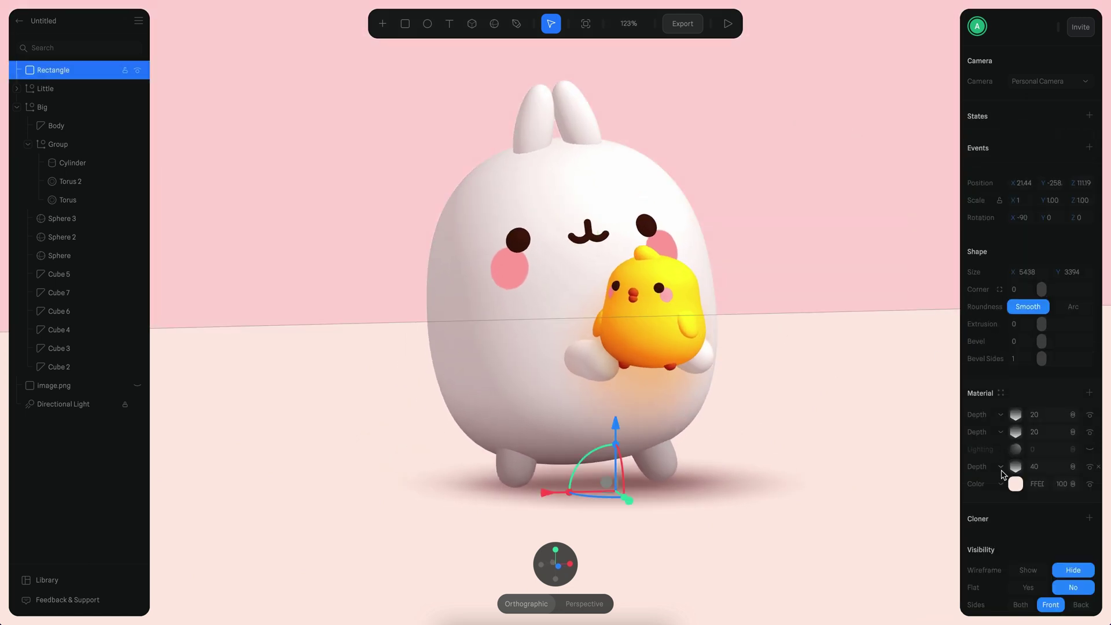
click(1016, 482)
click(1017, 481)
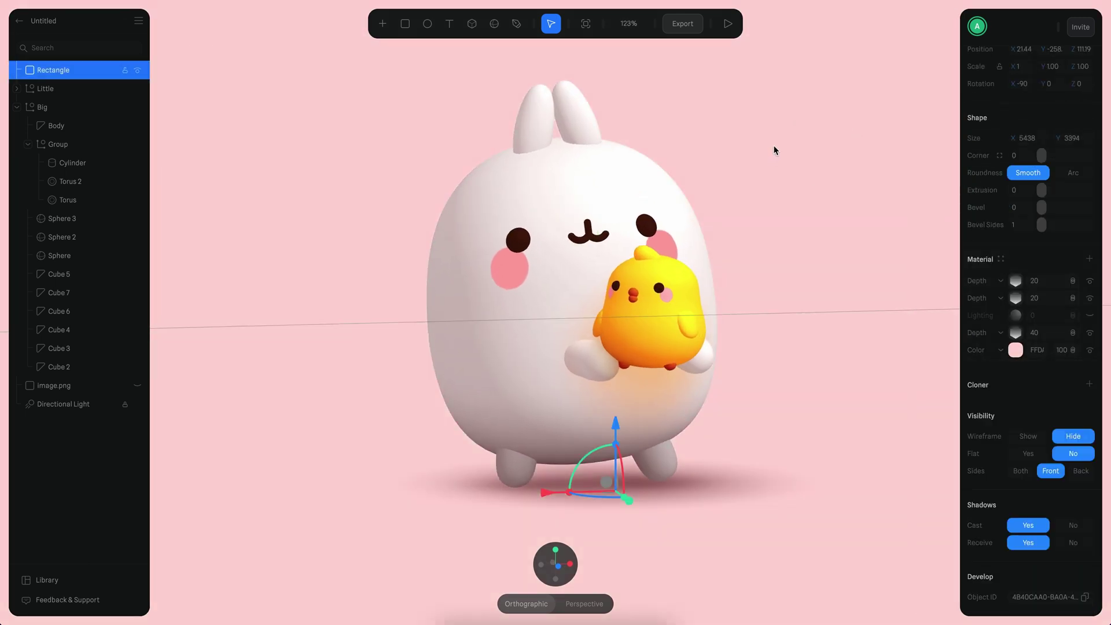
click(774, 151)
Set the Big Body material's base color to pink RGB 255, 209, 209.
click(648, 405)
click(1050, 341)
click(878, 592)
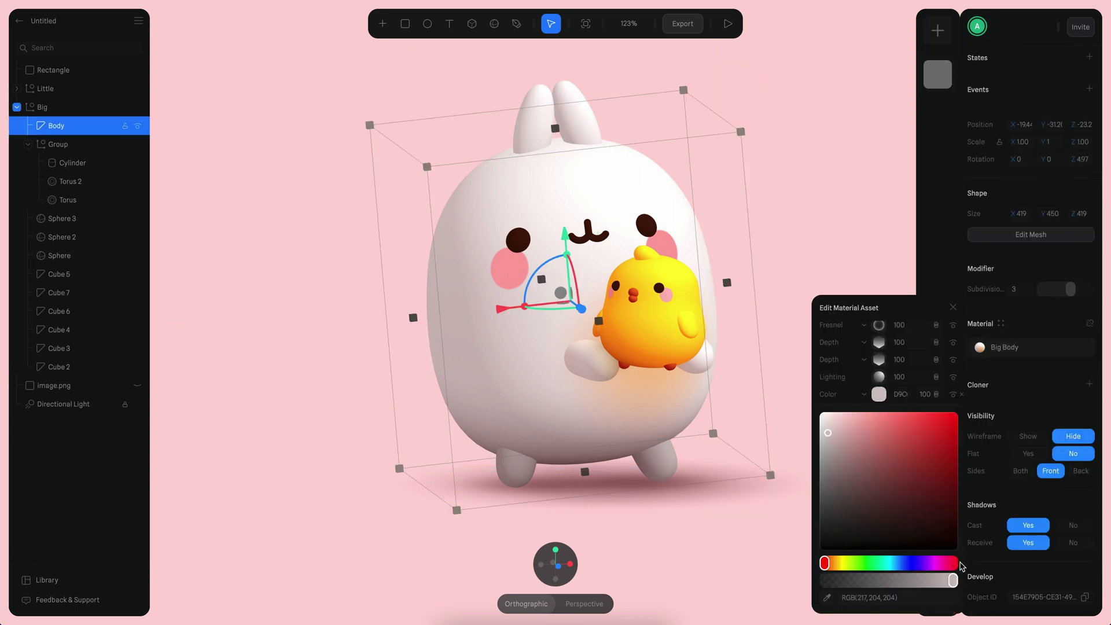
click(845, 414)
drag(846, 411, 841, 412)
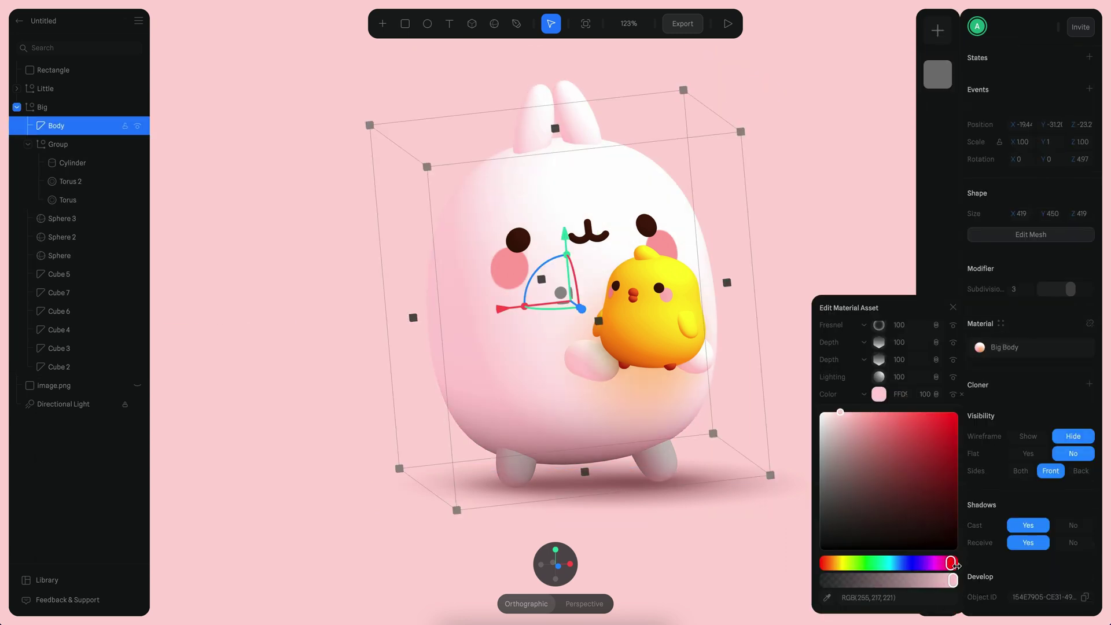
click(847, 412)
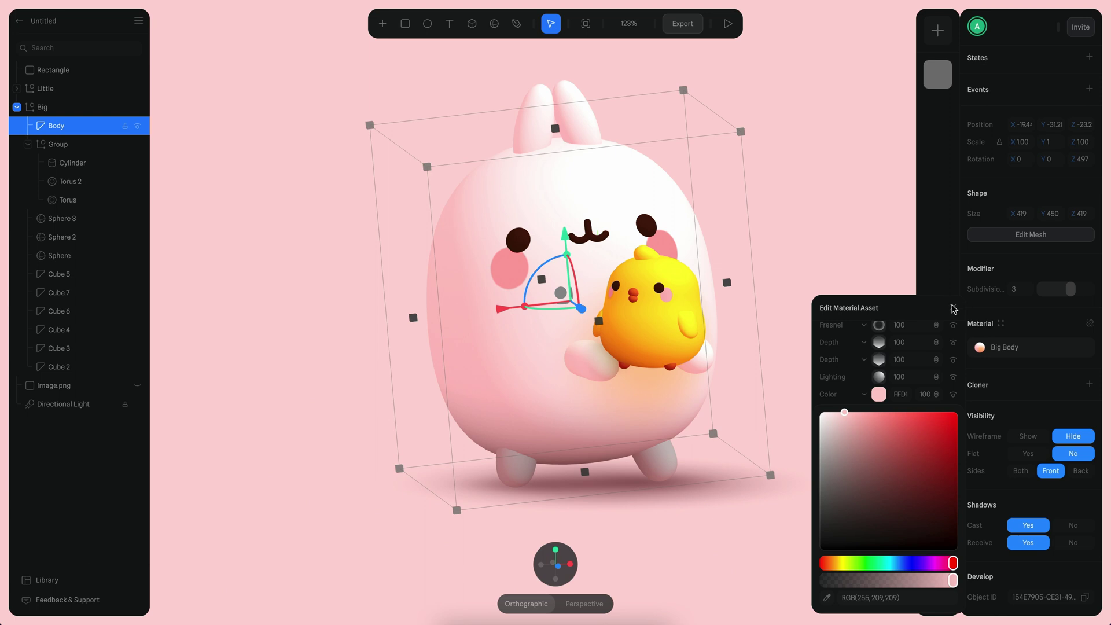
click(852, 445)
click(1089, 334)
click(1002, 356)
click(1019, 361)
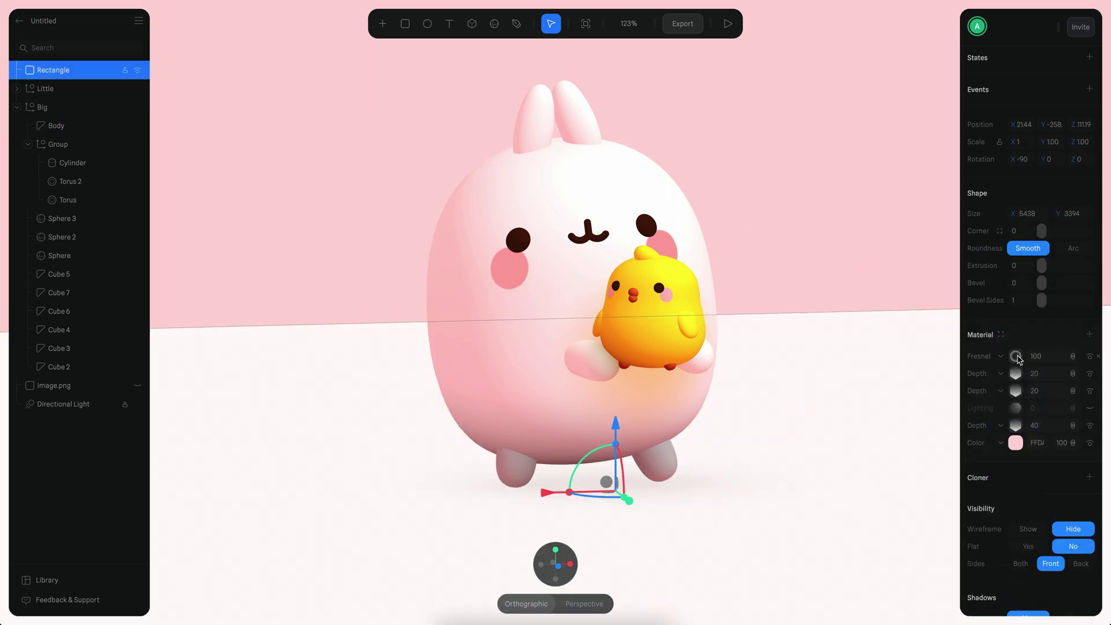
click(1099, 356)
Move Big Body's Fresnel layer to the top and set its color to FF8383, bias to -0.46 and opacity to 0.
click(660, 184)
click(1053, 349)
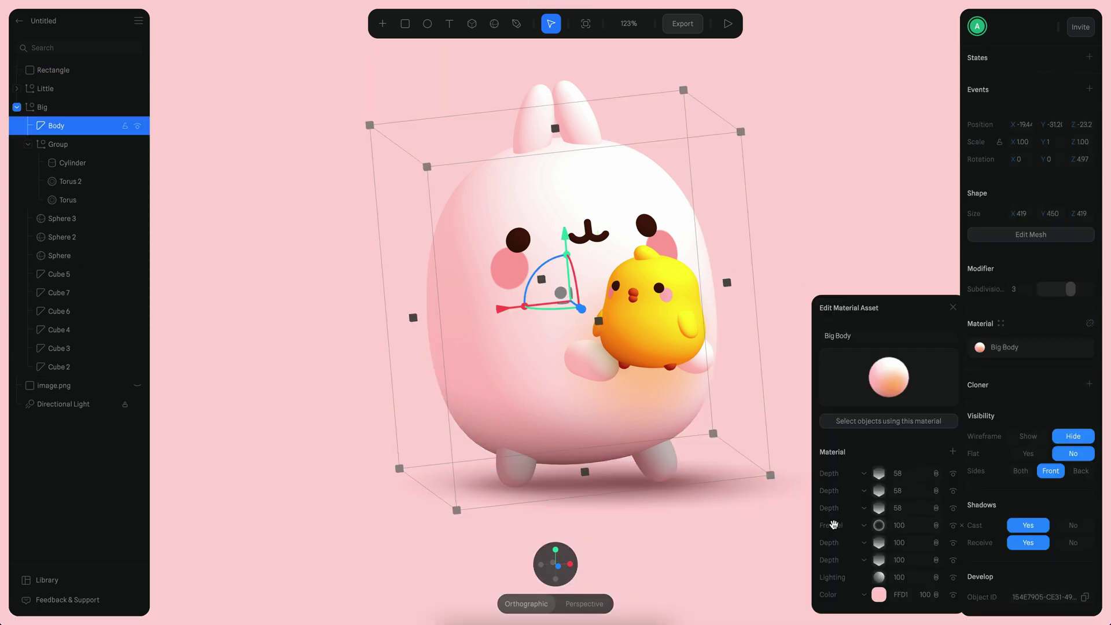
click(867, 500)
drag(848, 518, 888, 517)
click(866, 500)
drag(868, 519, 956, 520)
click(938, 472)
drag(863, 516, 846, 515)
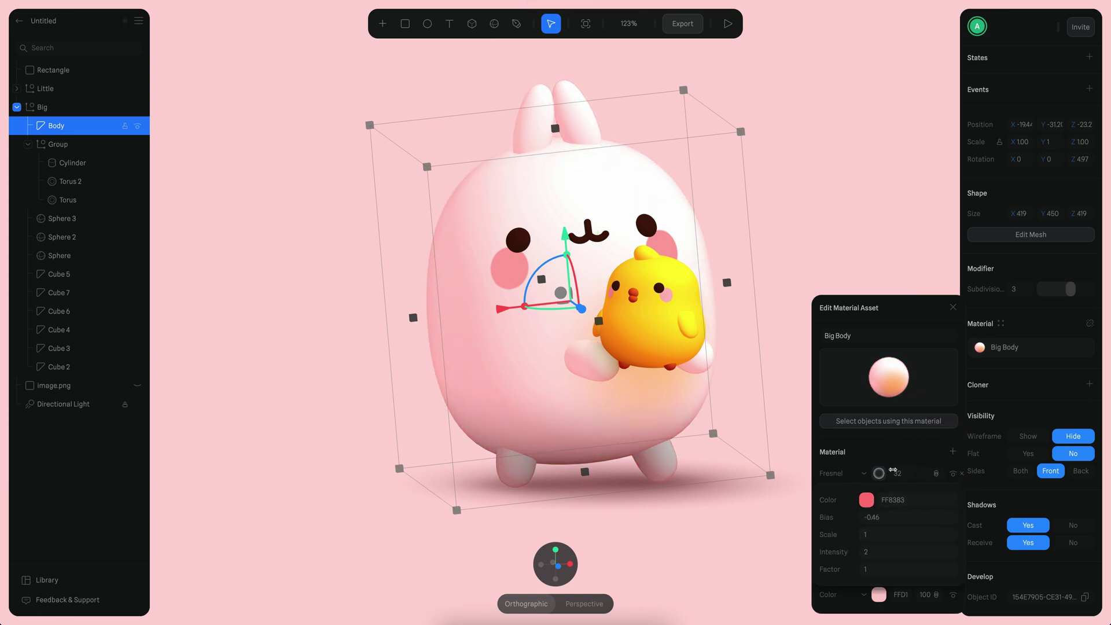
Open the Big Body material from the bunny's foot and raise its third Depth layer's opacity to 64.
click(789, 460)
click(675, 465)
scroll(677, 463, up, 4)
scroll(813, 427, down, 2)
alt+drag(814, 426, 848, 452)
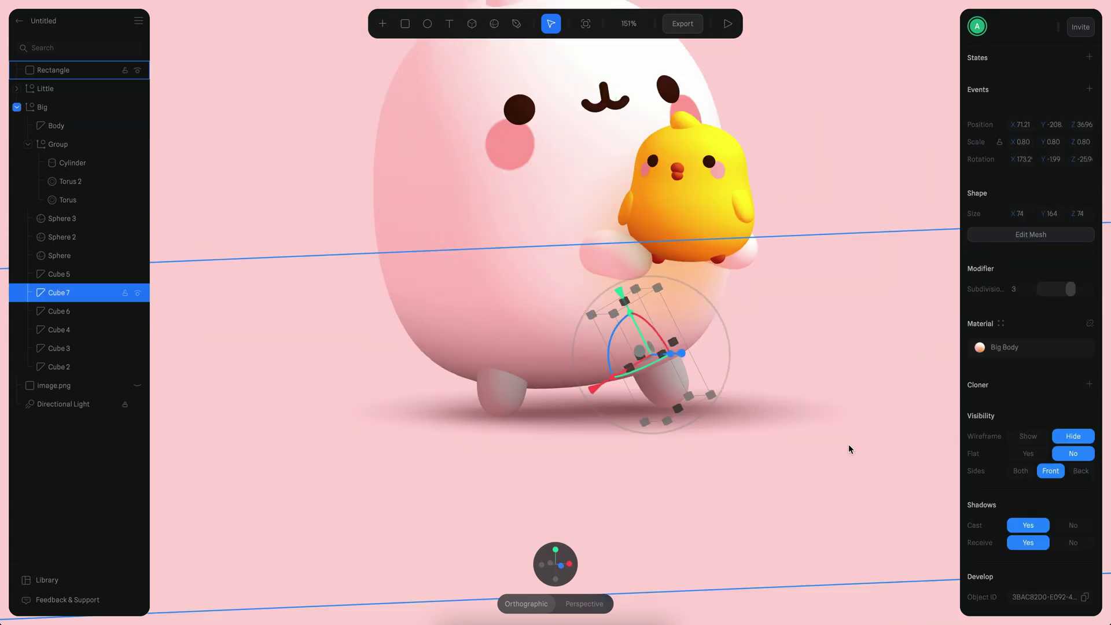
click(1021, 350)
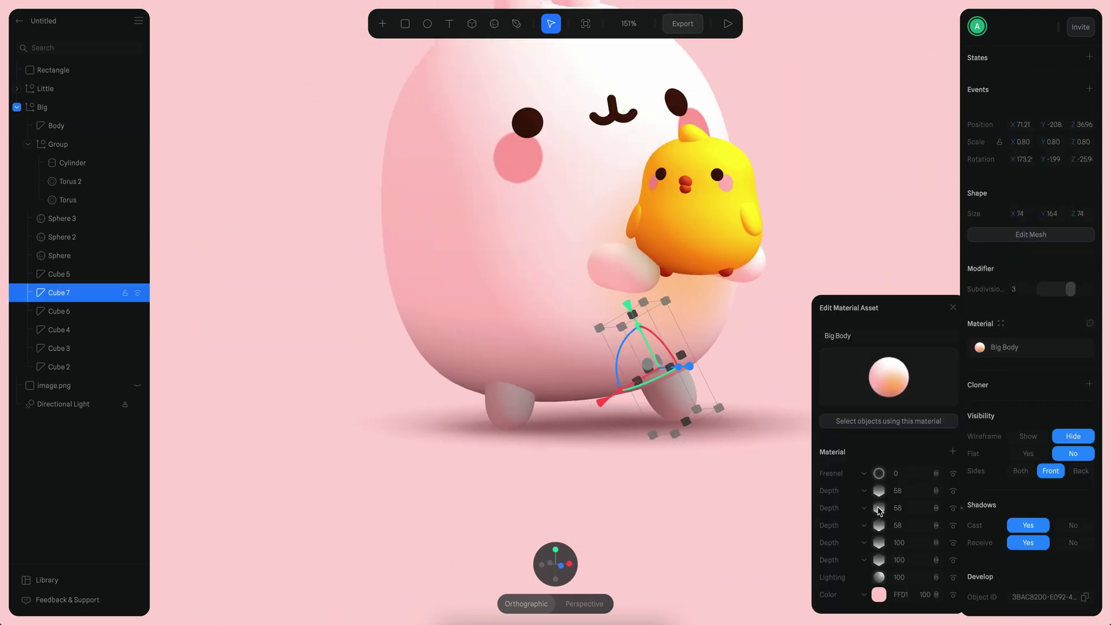
mouse_move(899, 526)
mouse_down()
mouse_move(771, 524)
mouse_move(912, 528)
mouse_move(989, 481)
mouse_up()
Recolor both ramp stops of Big Body's third Depth layer with more saturated tones.
click(951, 570)
click(879, 526)
scroll(891, 521, down, 3)
click(954, 493)
click(867, 511)
scroll(883, 537, down, 4)
scroll(906, 455, up, 1)
click(864, 397)
drag(915, 489, 1005, 529)
scroll(891, 388, up, 1)
drag(897, 357, 901, 357)
click(867, 434)
mouse_move(559, 365)
mouse_down()
mouse_move(560, 322)
mouse_move(560, 370)
mouse_move(544, 376)
mouse_up()
scroll(591, 379, down, 4)
Adjust the foot's placement, then select both of the bunny's feet and raise them slightly toward the body.
click(724, 373)
scroll(682, 389, up, 2)
alt+drag(757, 292, 845, 301)
click(685, 497)
mouse_move(659, 383)
mouse_down()
mouse_move(667, 360)
mouse_move(668, 393)
mouse_up()
shift+super+click(584, 438)
shift+super+click(651, 427)
shift+super+click(739, 407)
drag(618, 342, 617, 334)
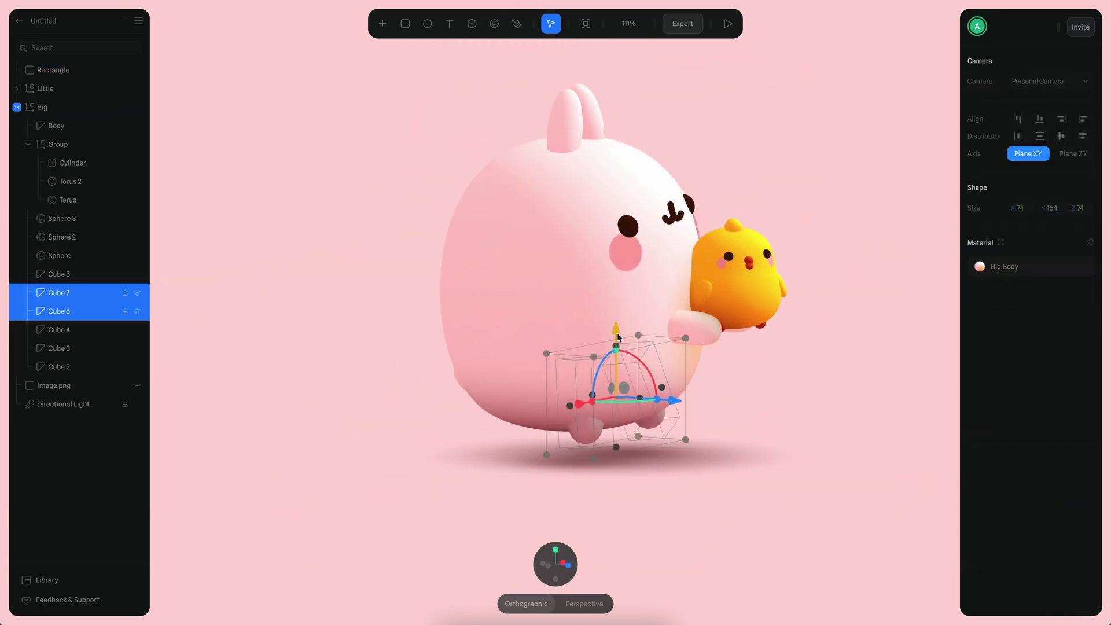
Raise the floor rectangle to a Y position of about -245 so that it meets the bunny's feet.
click(730, 405)
drag(655, 387, 655, 372)
scroll(727, 405, down, 2)
alt+drag(834, 306, 718, 307)
drag(578, 404, 580, 410)
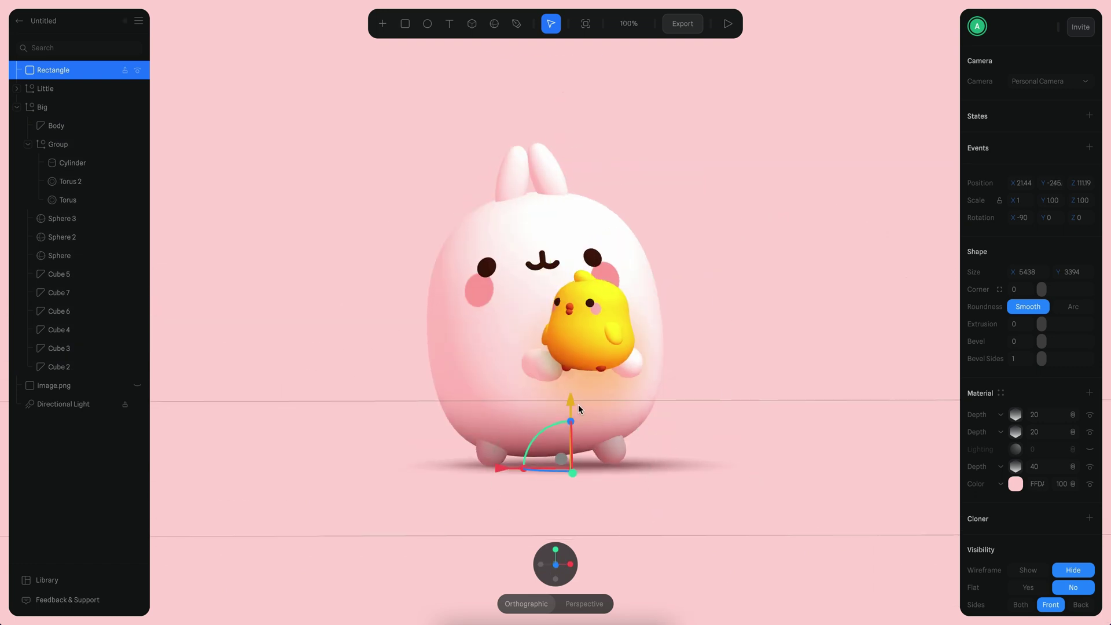
Rename the ground rectangle as Floor and lock it.
scroll(749, 301, up, 2)
drag(749, 302, 740, 201)
click(125, 71)
Set the Big Body material's Lighting opacity to 60 and its base color to RGB 255, 221, 221.
super+click(640, 210)
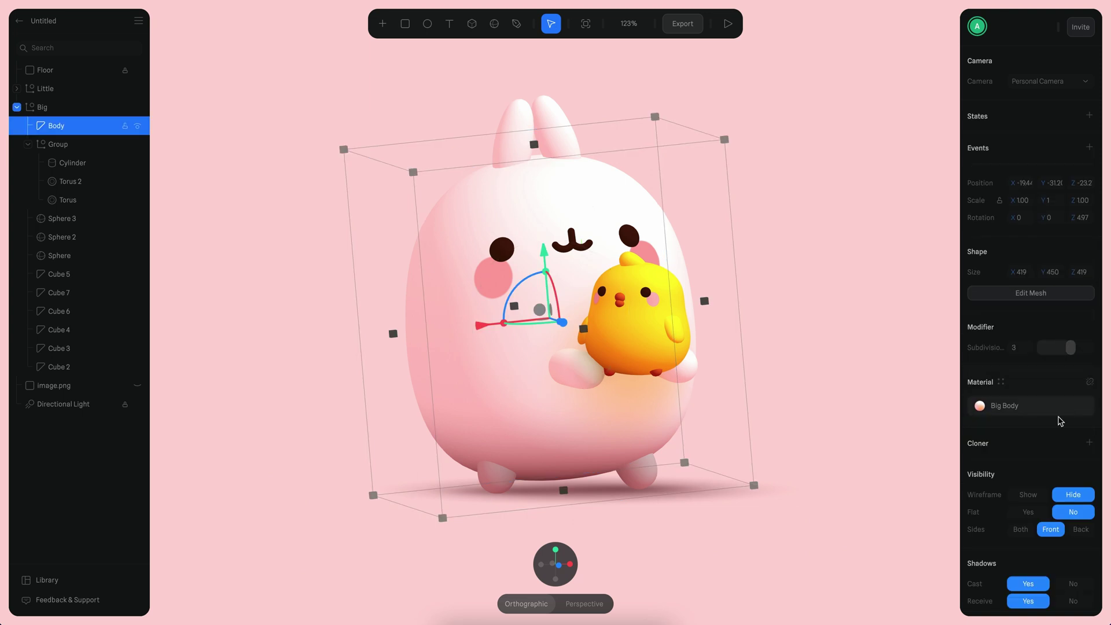
click(1066, 407)
drag(895, 577, 861, 575)
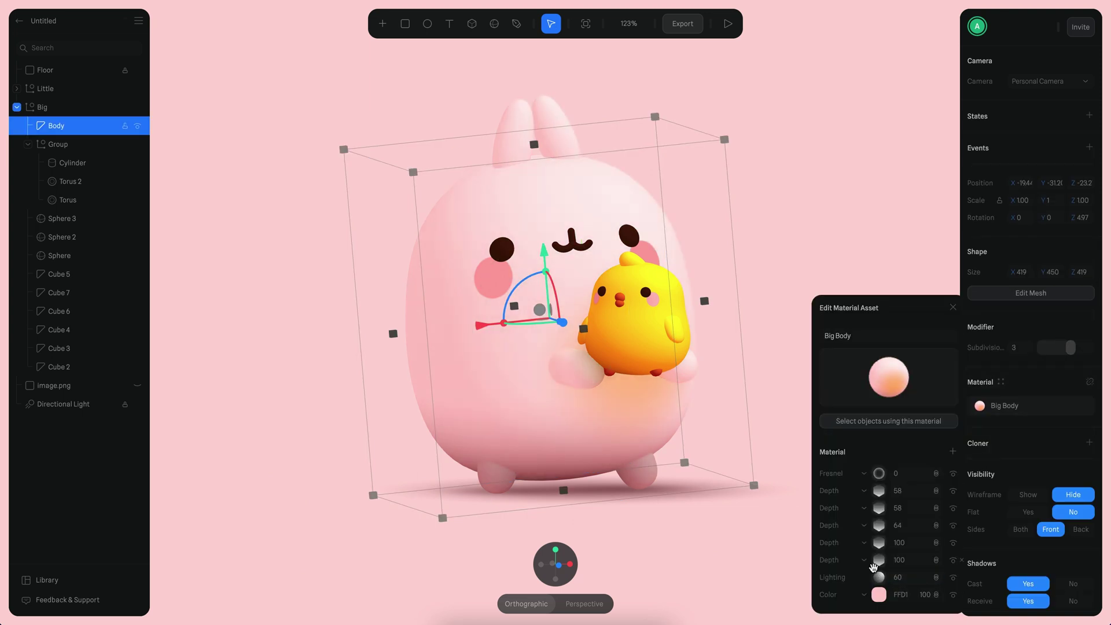
click(878, 595)
click(836, 412)
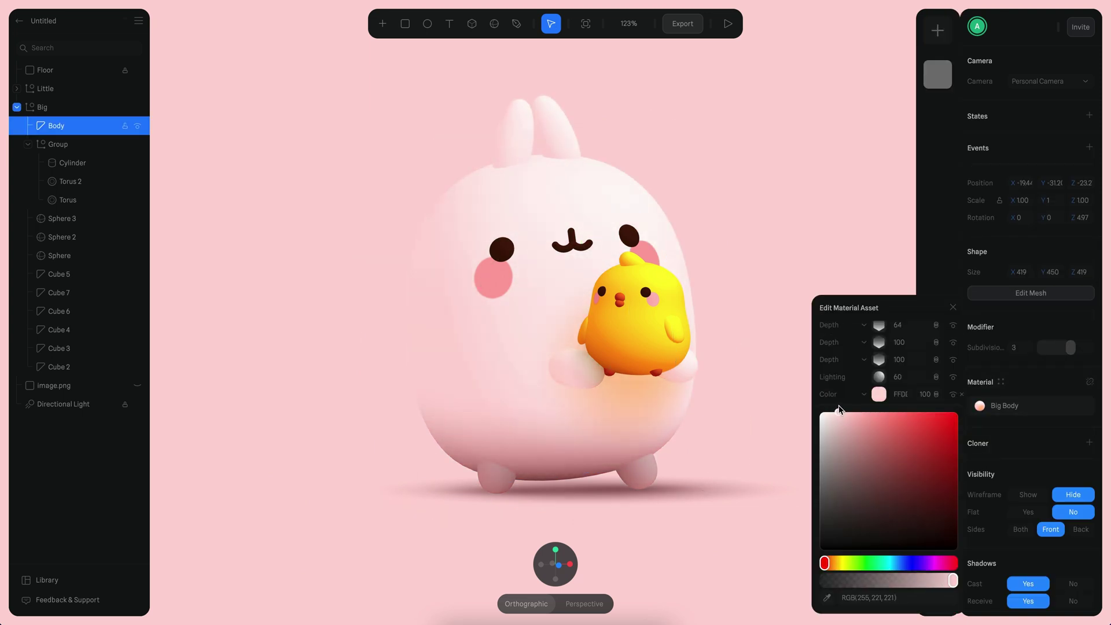
Set Big Body's Lighting opacity to 80, Fresnel opacity to 15 with bias -0.30, and base color to RGB 255, 233, 233.
click(908, 378)
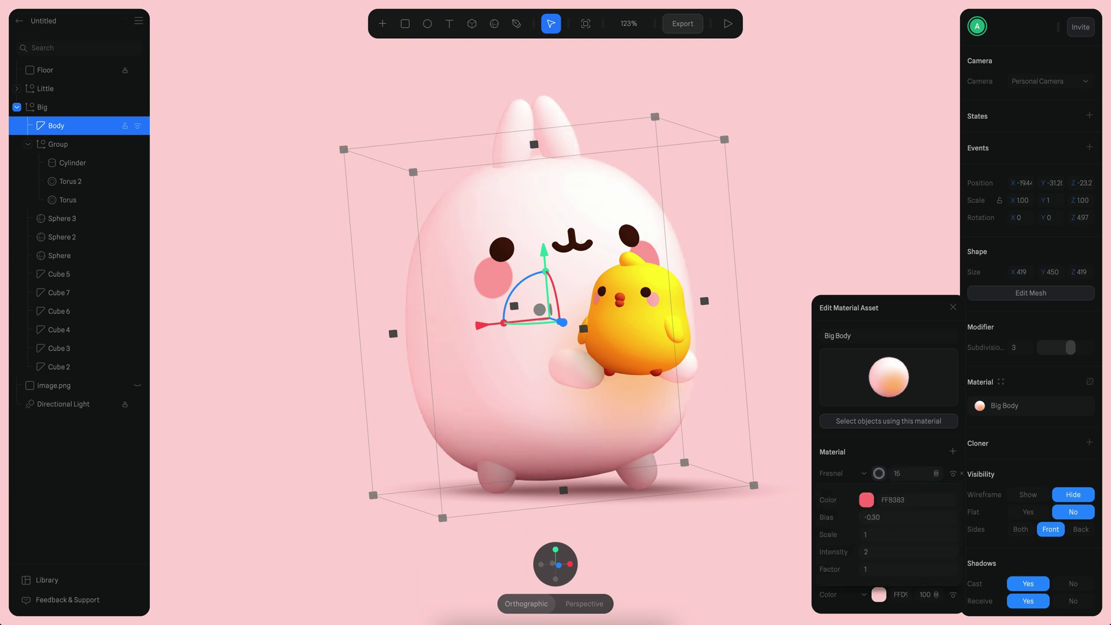
click(878, 595)
click(832, 412)
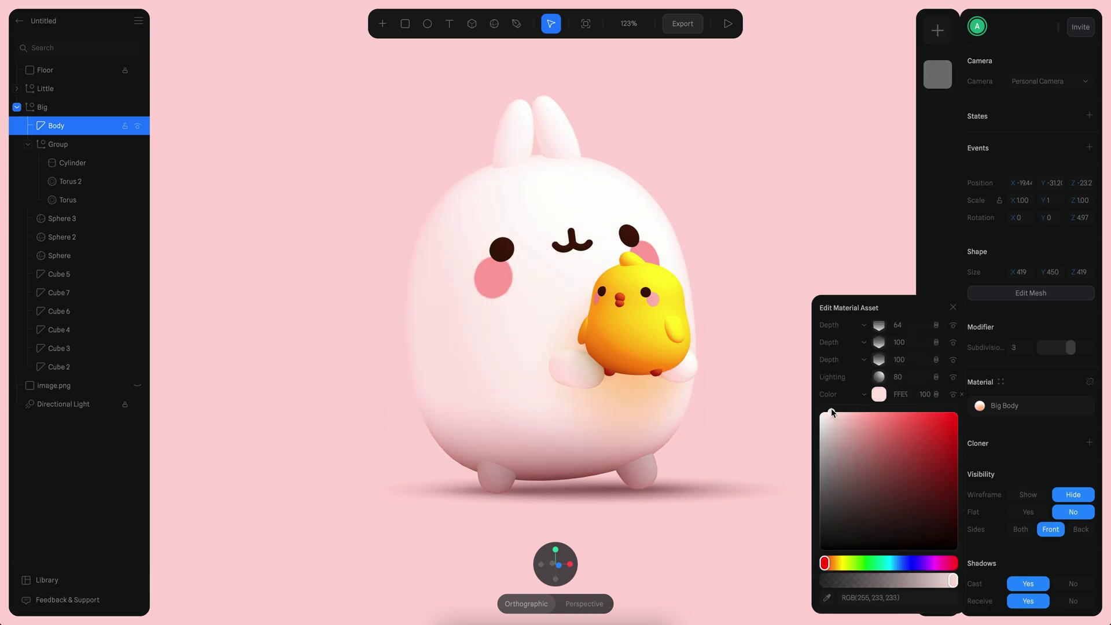
Set the opacity of Big Body's third Depth layer to 58.
scroll(885, 370, up, 3)
drag(891, 400, 887, 401)
click(879, 468)
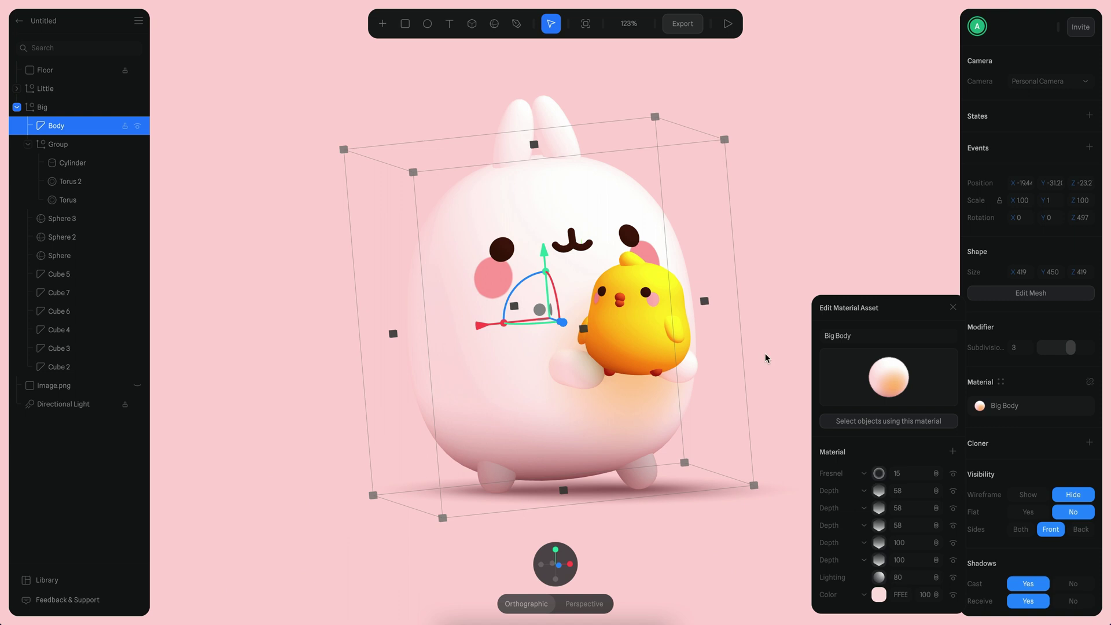
Set the opacity of Big Body's third Depth layer to 48.
click(879, 492)
click(879, 493)
click(879, 526)
mouse_move(674, 478)
alt+mouse_down()
mouse_move(616, 463)
mouse_move(660, 472)
alt+mouse_up()
drag(600, 434, 601, 435)
drag(894, 526, 885, 526)
click(867, 603)
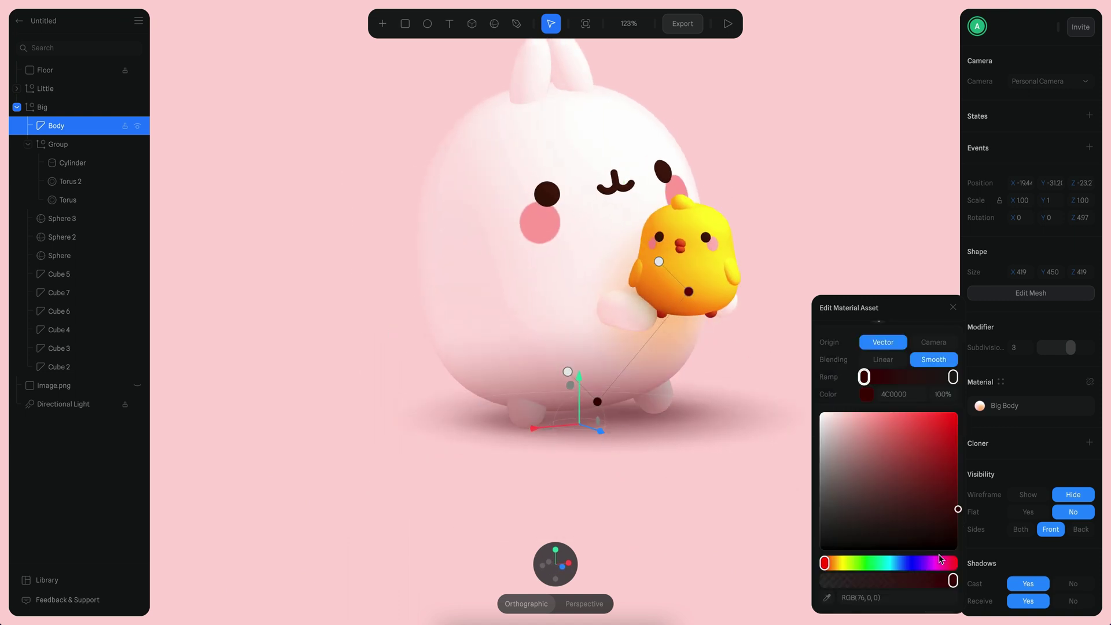
Reshape the dark red Depth gradient beneath the bunny's body by moving its near and far handles.
drag(574, 376, 574, 384)
drag(600, 440, 593, 438)
drag(566, 393, 531, 419)
click(763, 385)
scroll(763, 384, down, 5)
alt+drag(763, 384, 776, 404)
scroll(776, 404, up, 5)
scroll(775, 407, up, 2)
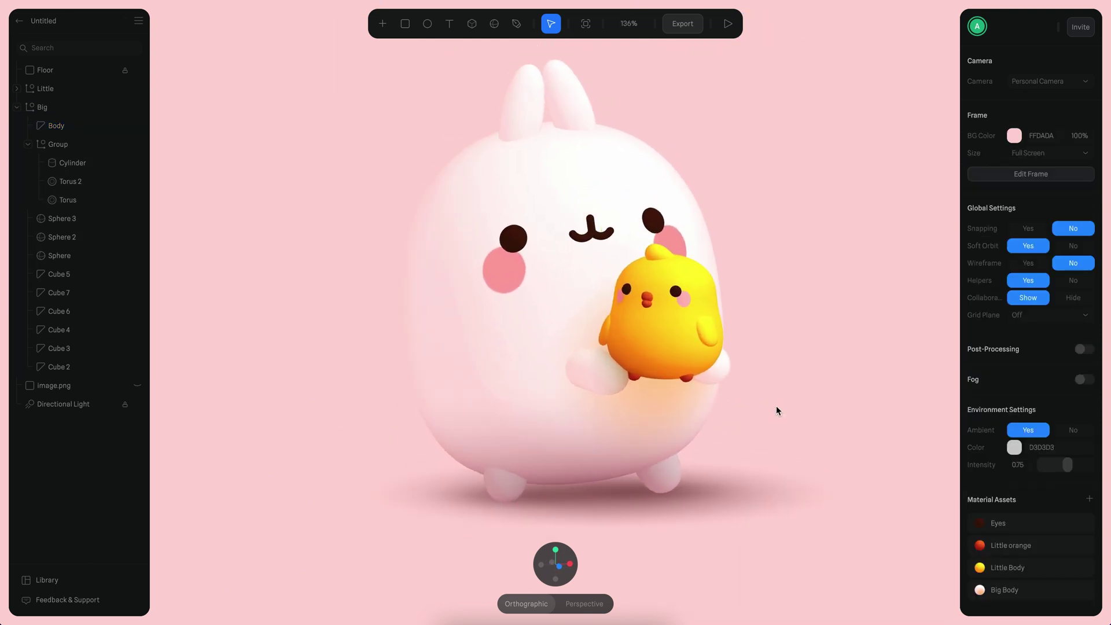
Try a stronger rim on the Big Body material with its Fresnel opacity at 44.
click(665, 318)
click(616, 156)
click(616, 157)
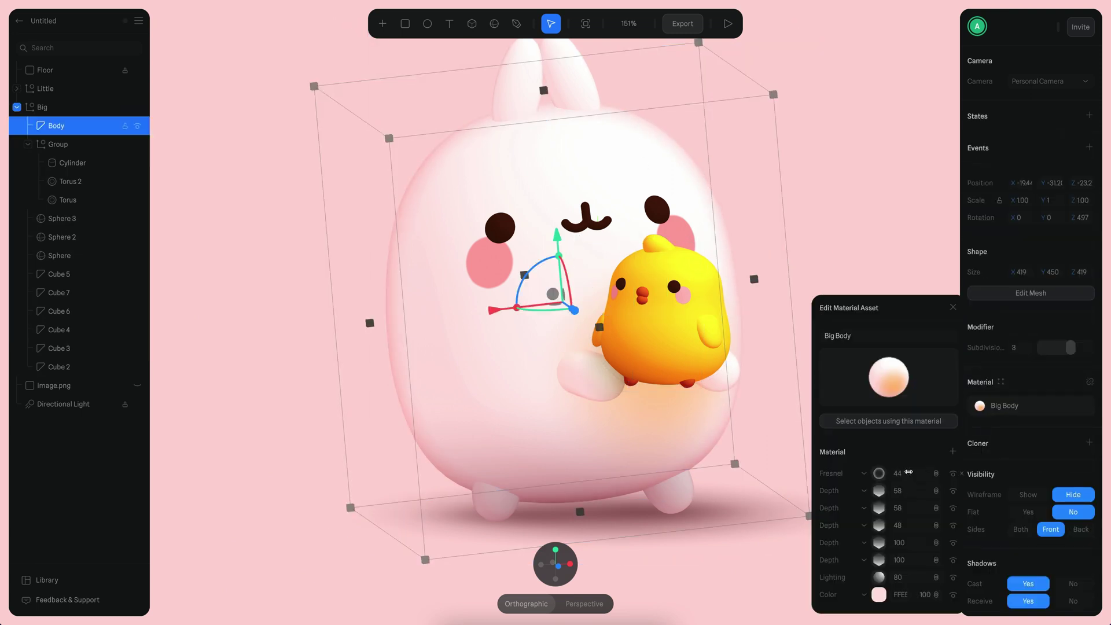
click(880, 473)
scroll(900, 421, down, 2)
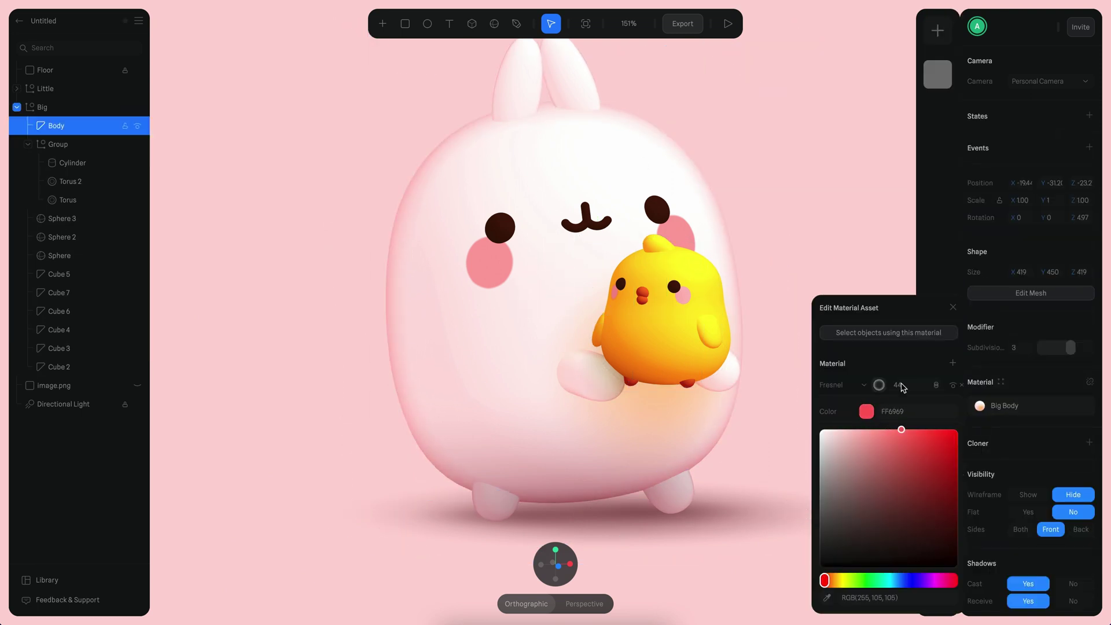
drag(901, 383, 913, 400)
Set Big Body's Fresnel color to FFFFFF, bias to -0.26 and opacity to 100, and hide the Fresnel layer.
click(866, 412)
drag(868, 519, 862, 518)
drag(897, 474, 892, 477)
click(867, 501)
drag(868, 517, 758, 515)
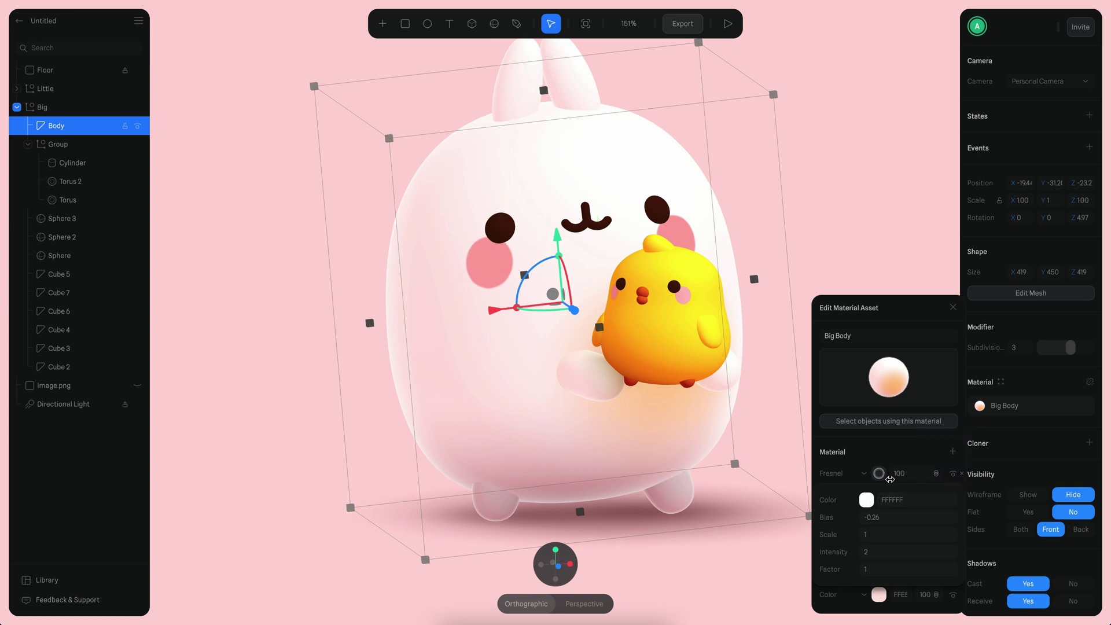
scroll(774, 479, down, 3)
click(774, 479)
click(954, 473)
click(779, 271)
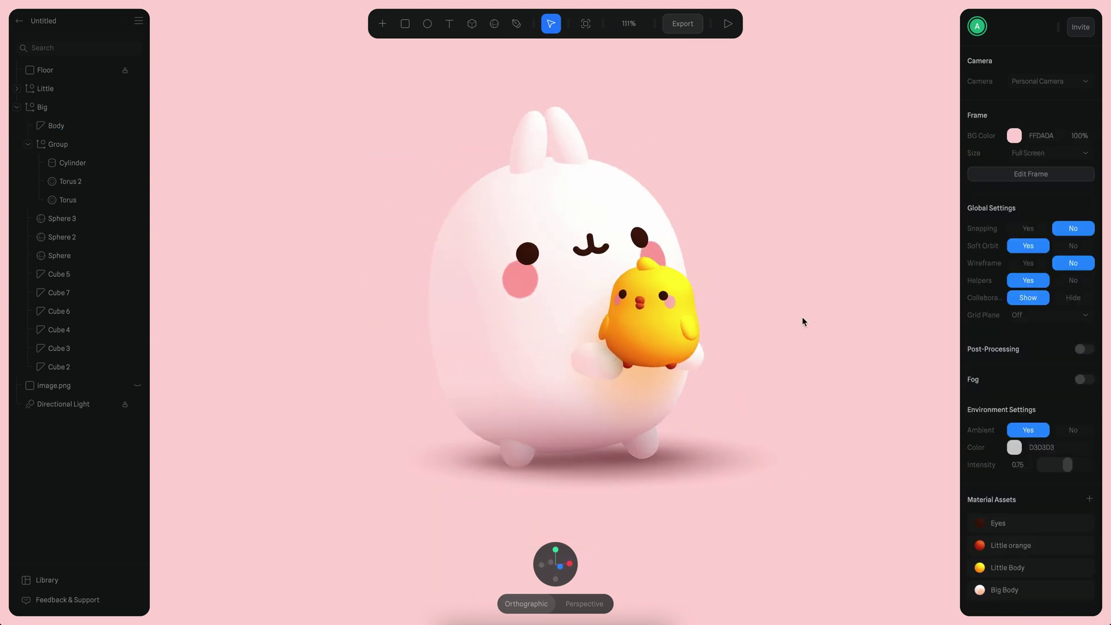
Set the Little Body material's Lighting opacity to 64 and shift its base color toward yellow.
scroll(779, 271, down, 2)
alt+drag(795, 358, 841, 371)
scroll(821, 384, up, 5)
click(712, 324)
click(1007, 405)
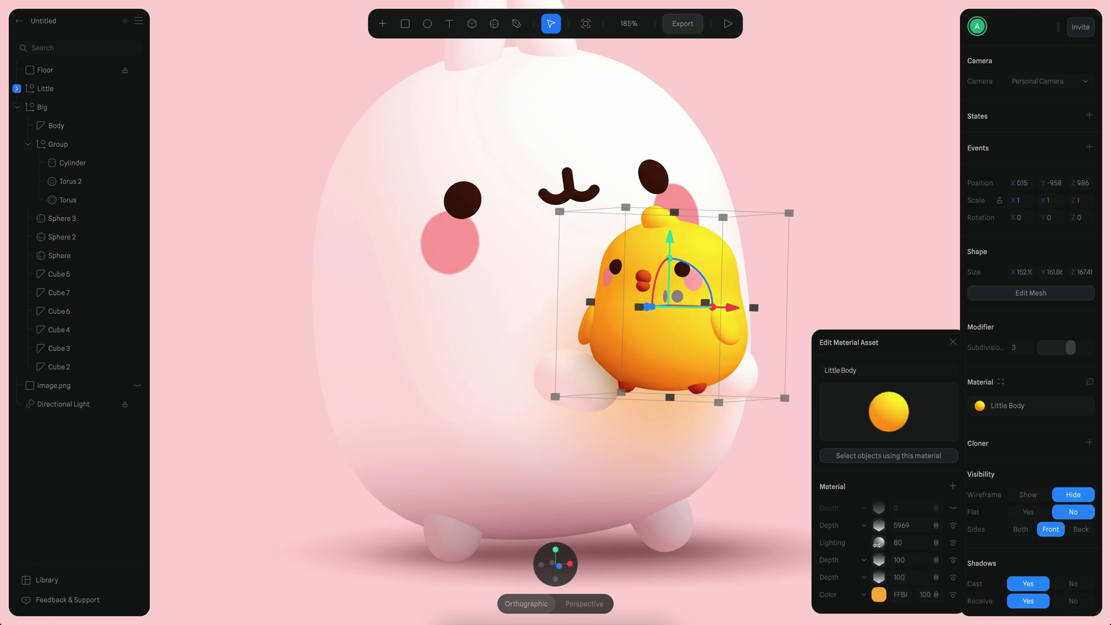
click(878, 594)
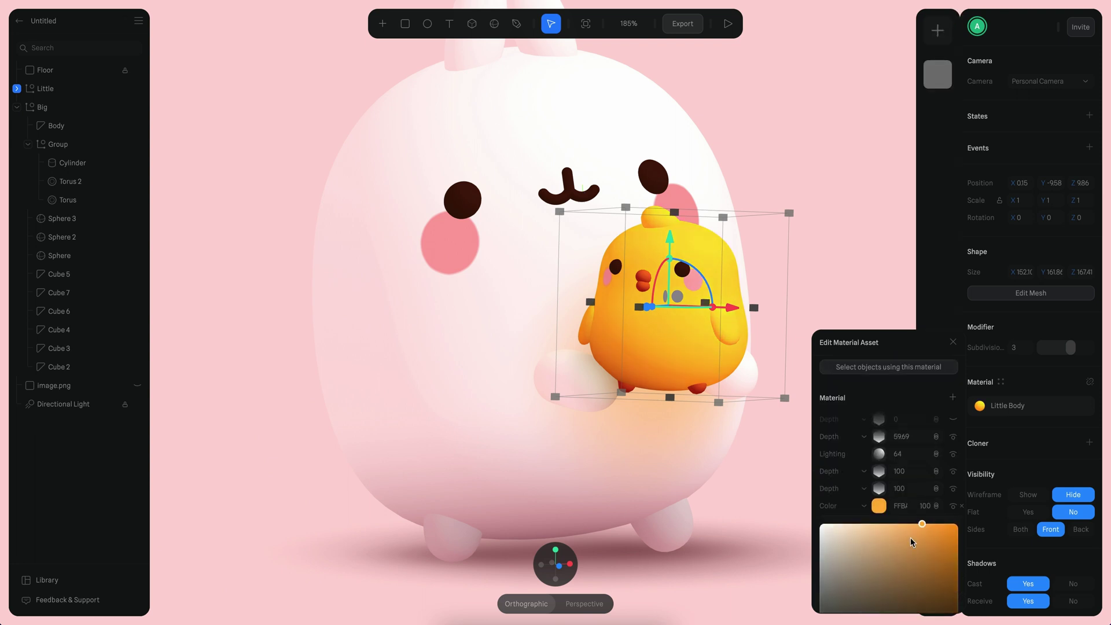
drag(836, 563, 840, 564)
Change the base color of the beak's Little orange material to a brighter orange-red.
click(643, 279)
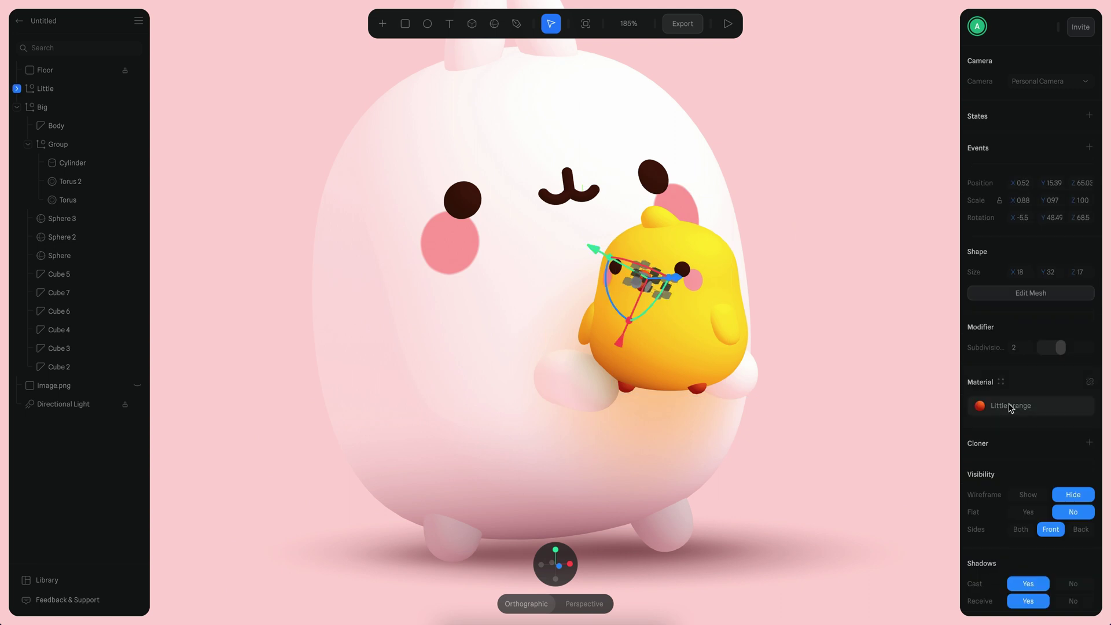
click(1006, 405)
click(878, 560)
drag(925, 445, 933, 433)
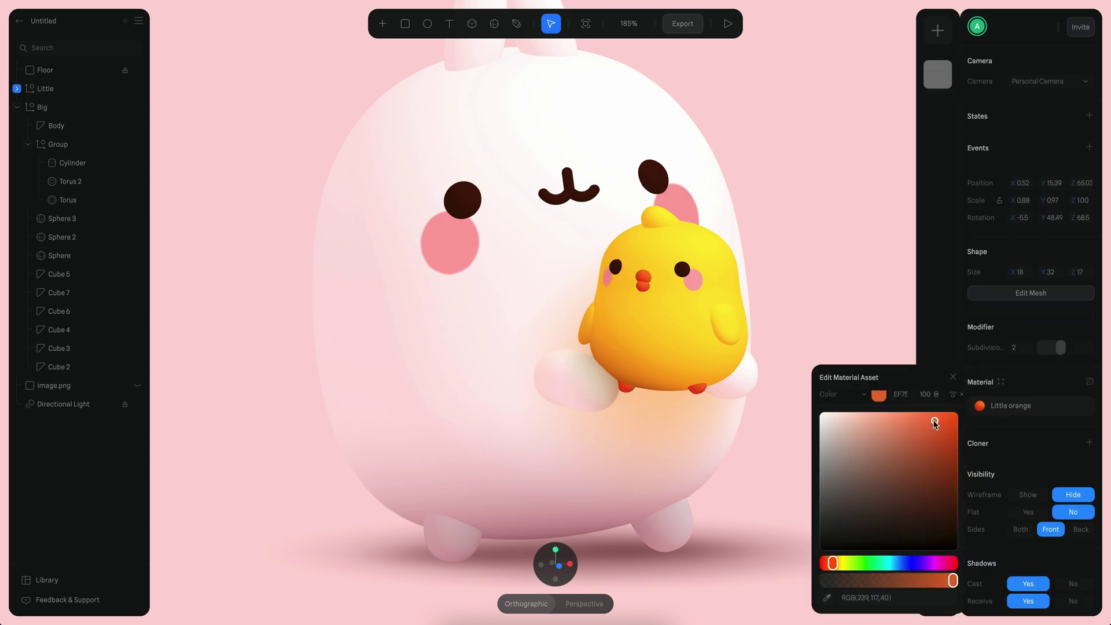
click(771, 304)
Set the frame's background color to FFD2D2 and adjust the Floor's material color to match.
scroll(665, 324, down, 5)
alt+drag(805, 358, 783, 422)
click(1015, 136)
click(991, 154)
click(107, 72)
click(1015, 484)
scroll(1010, 489, down, 3)
click(976, 543)
click(205, 87)
Add a new Depth layer on top of the bunny's Big Body material and expand its settings.
click(786, 195)
drag(786, 199, 505, 241)
scroll(504, 240, down, 2)
double_click(554, 240)
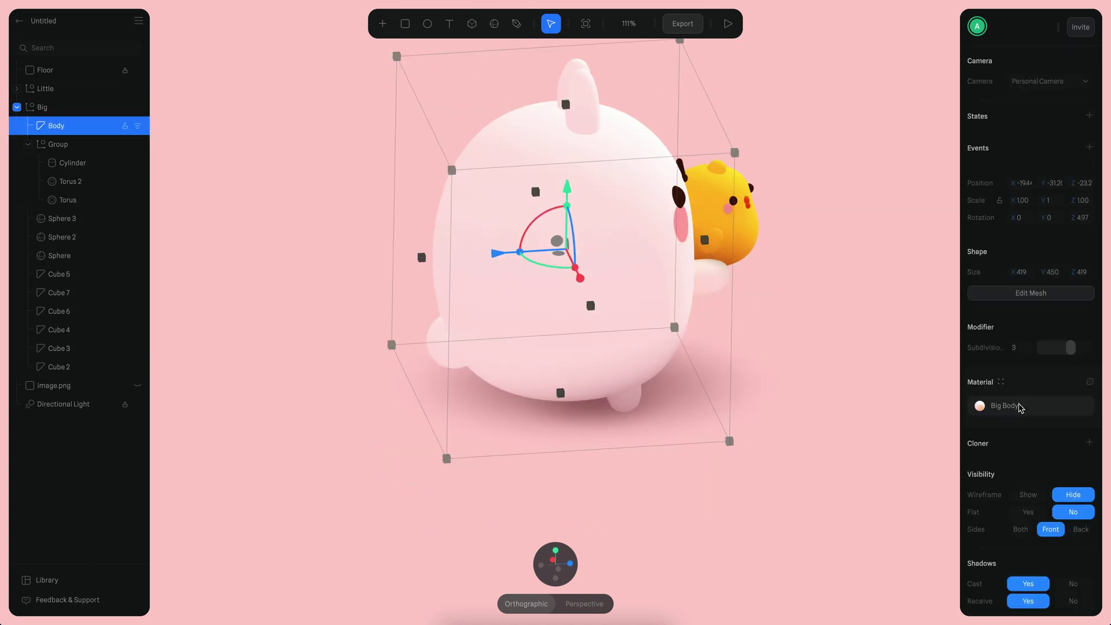
click(1033, 402)
click(952, 451)
click(864, 473)
click(872, 487)
click(880, 473)
scroll(879, 474, down, 1)
Position the new Depth gradient's origin behind and below the bunny's tail.
drag(520, 252, 384, 259)
drag(441, 268, 508, 402)
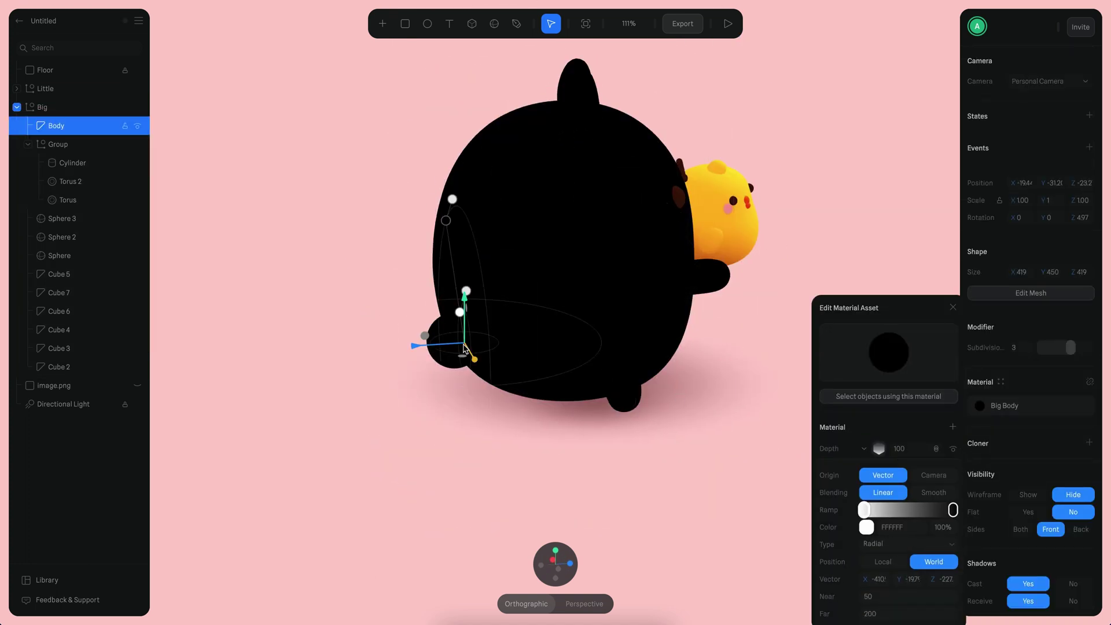
drag(449, 303, 453, 375)
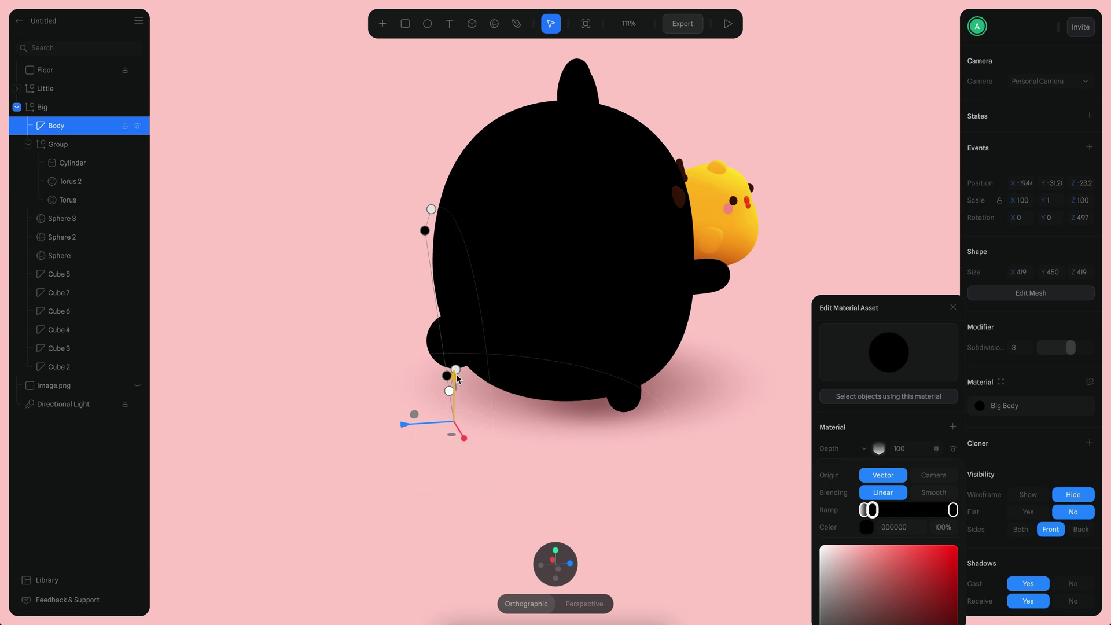
alt+drag(488, 431, 621, 454)
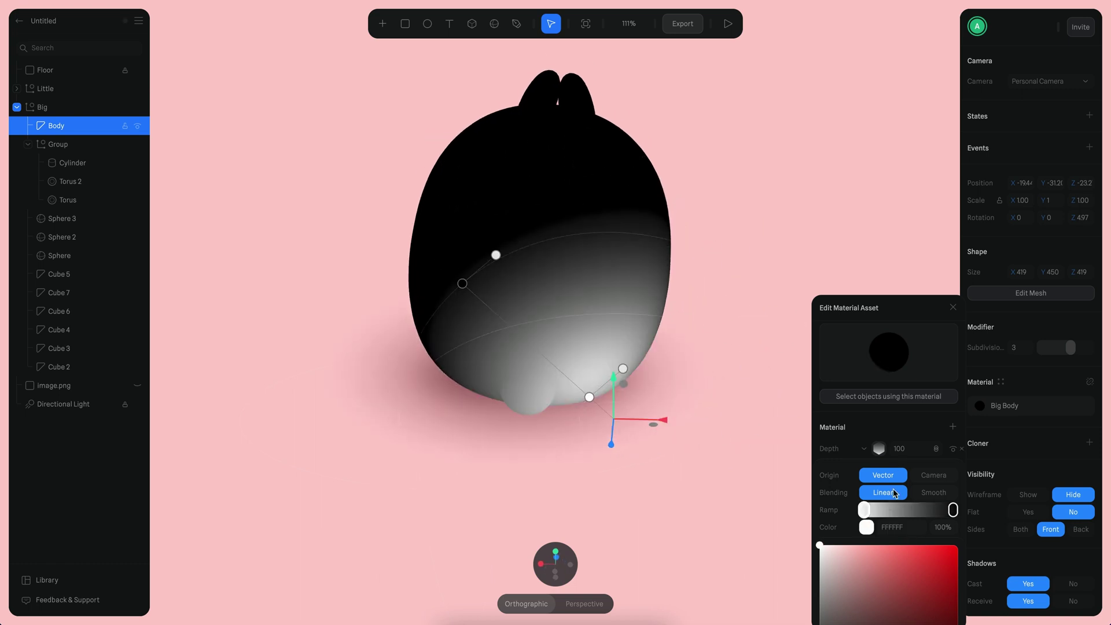
Make the outer ramp stop of the new Depth layer fully transparent.
drag(898, 462, 898, 457)
scroll(894, 457, down, 2)
click(953, 394)
drag(823, 562, 816, 427)
drag(952, 598, 729, 592)
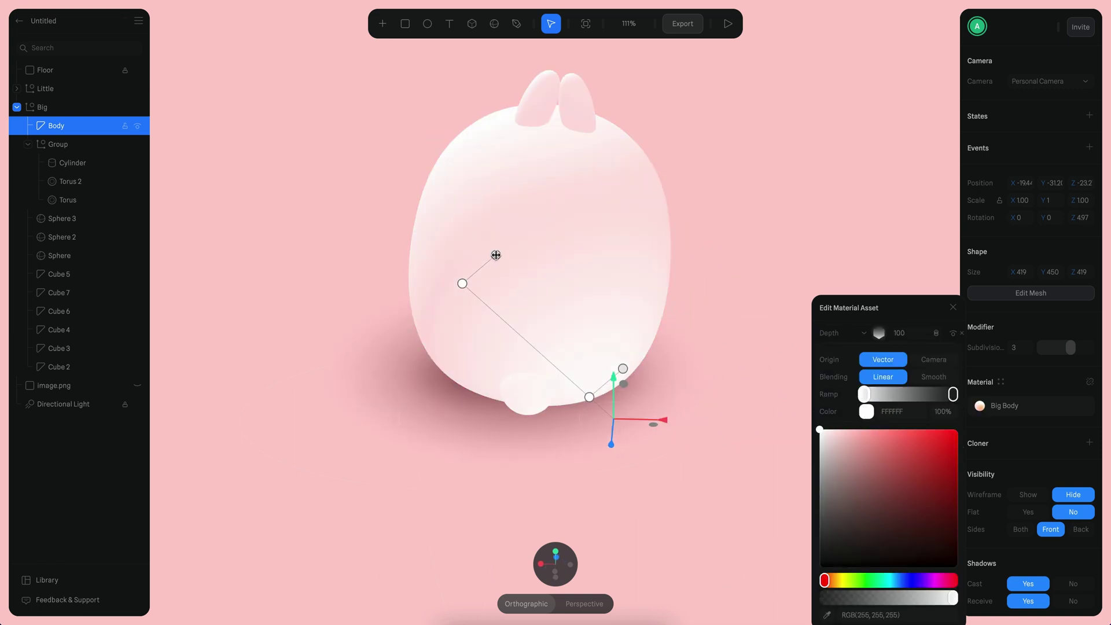
Shrink the new Depth gradient's reach, color its ramp red (FF0000), and switch its blending to Smooth.
drag(496, 255, 552, 305)
drag(887, 444, 754, 604)
key(ctrl+z)
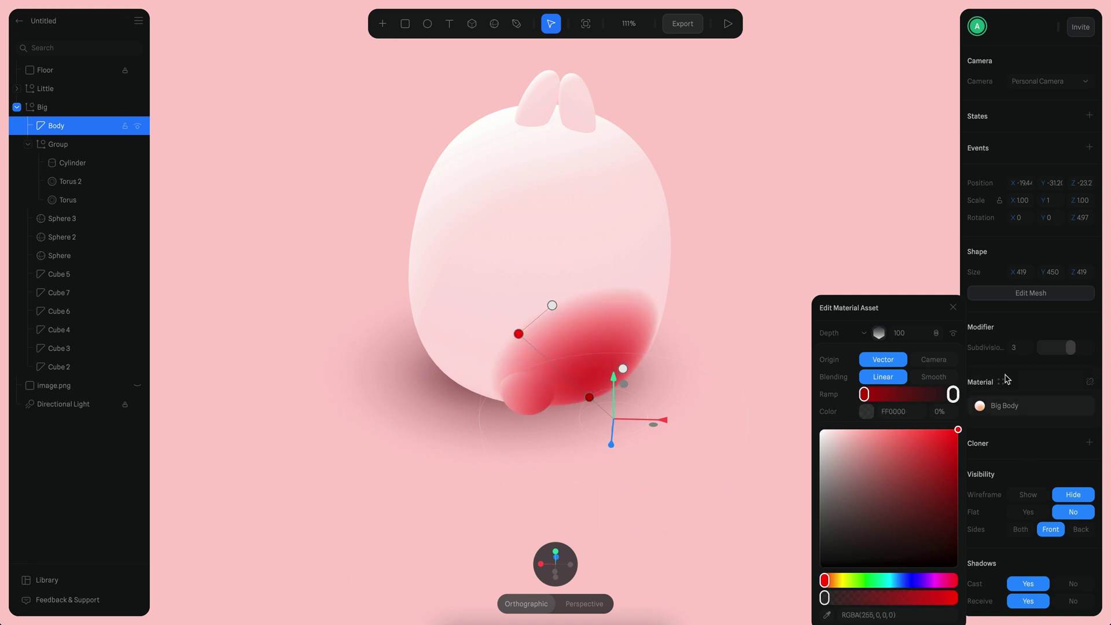
click(934, 378)
drag(724, 434, 661, 475)
click(602, 484)
Examine the finished bunny and chick from the front, side and up close to check the shading.
scroll(603, 484, down, 4)
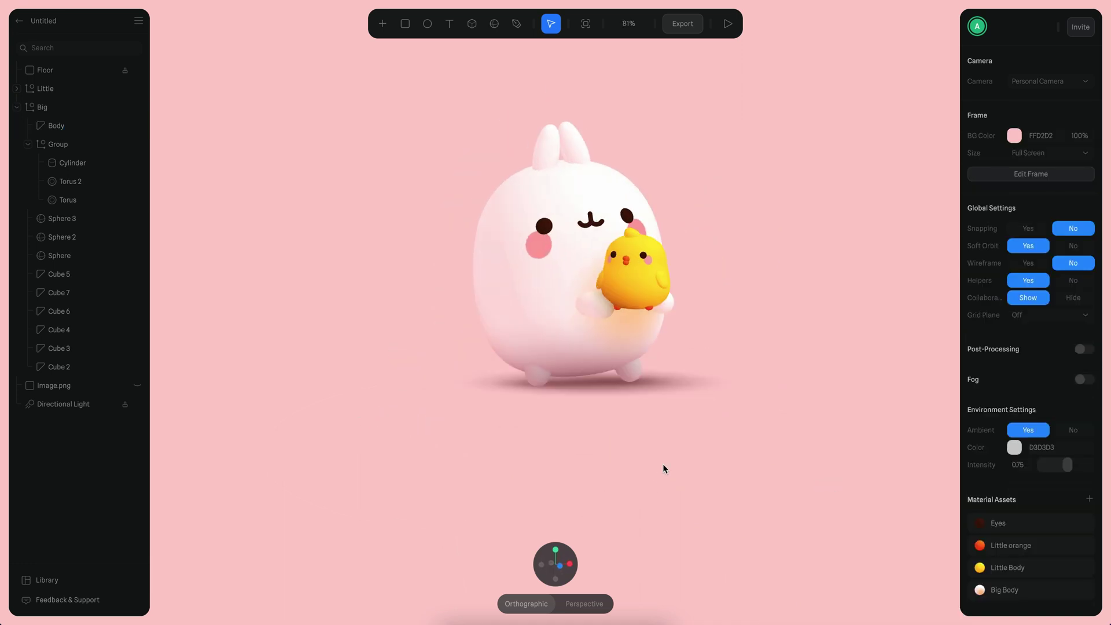
scroll(722, 512, up, 5)
scroll(724, 505, down, 2)
mouse_move(751, 505)
mouse_down()
mouse_move(375, 495)
mouse_move(577, 531)
mouse_move(766, 499)
mouse_up()
scroll(766, 501, up, 1)
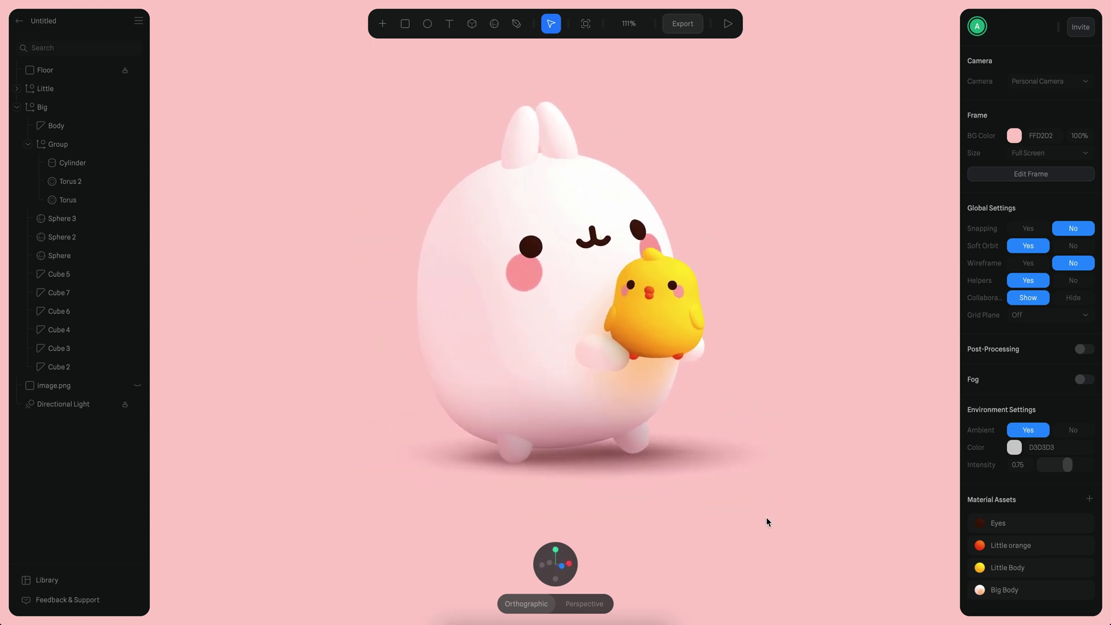
scroll(766, 514, up, 2)
scroll(765, 518, up, 1)
scroll(765, 521, down, 3)
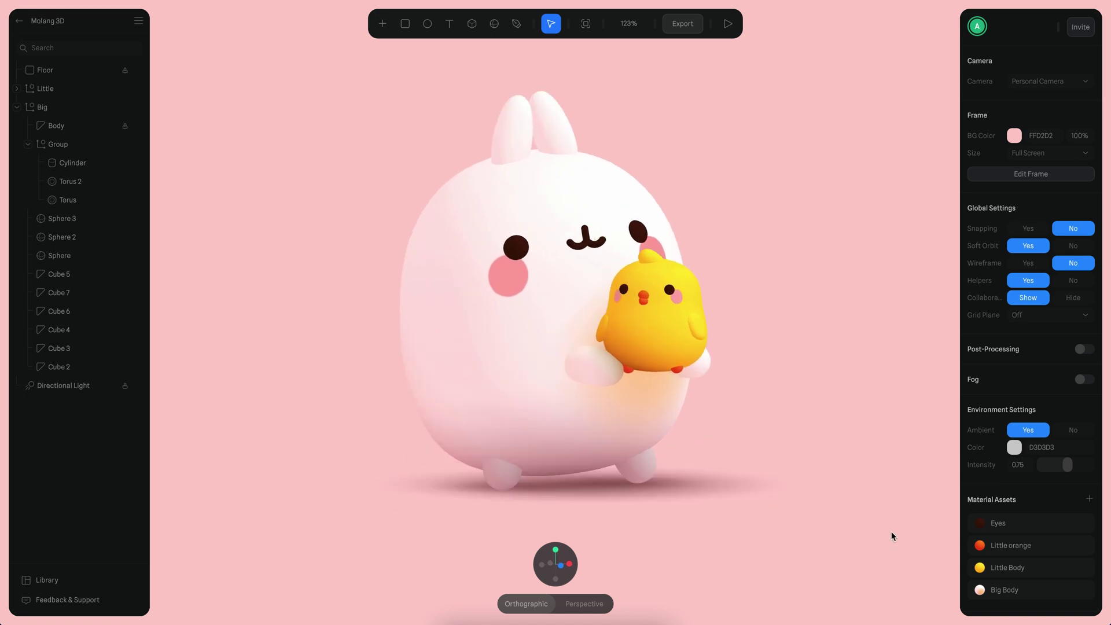
drag(891, 536, 435, 545)
alt+drag(724, 546, 806, 485)
scroll(828, 464, up, 5)
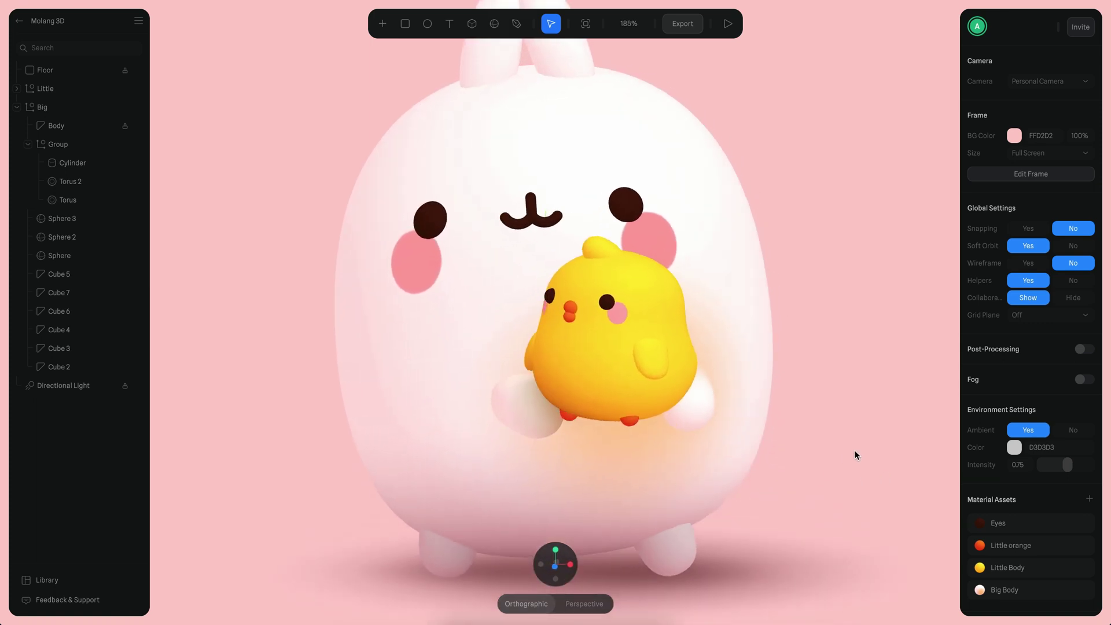
scroll(850, 453, up, 4)
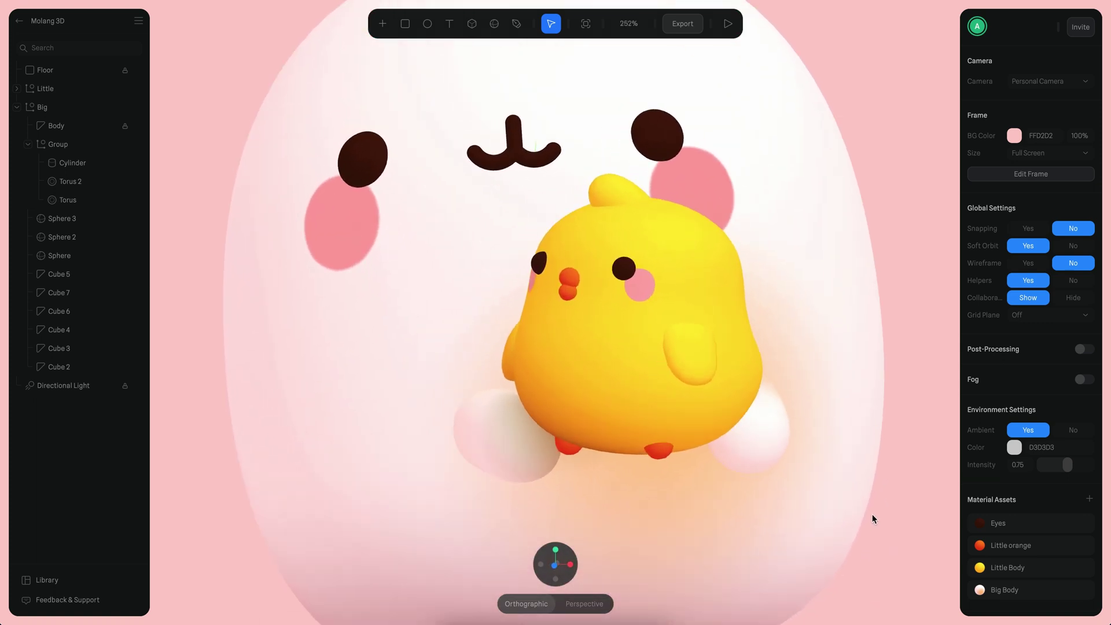
scroll(874, 518, down, 6)
scroll(826, 452, down, 3)
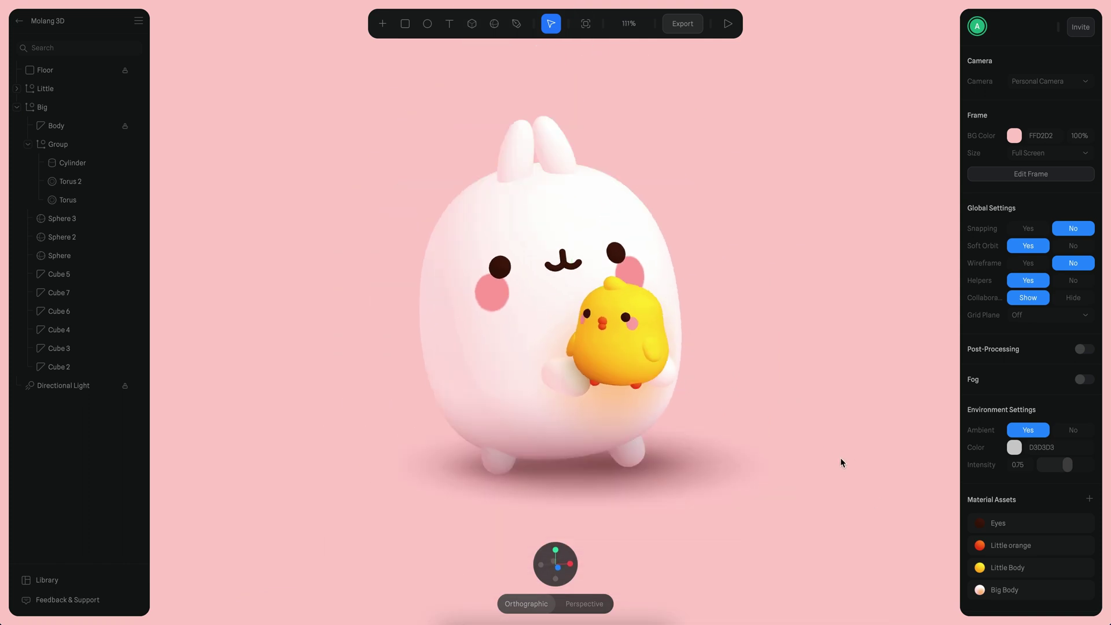
alt+drag(792, 431, 830, 416)
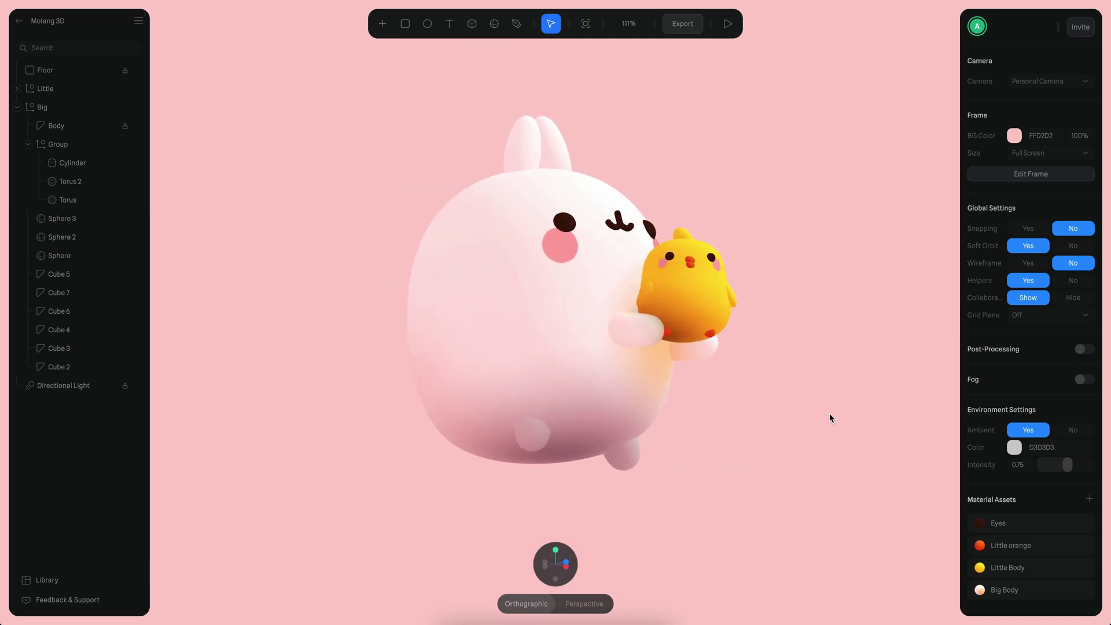
alt+drag(741, 424, 763, 432)
right_drag(761, 432, 720, 454)
scroll(766, 479, up, 2)
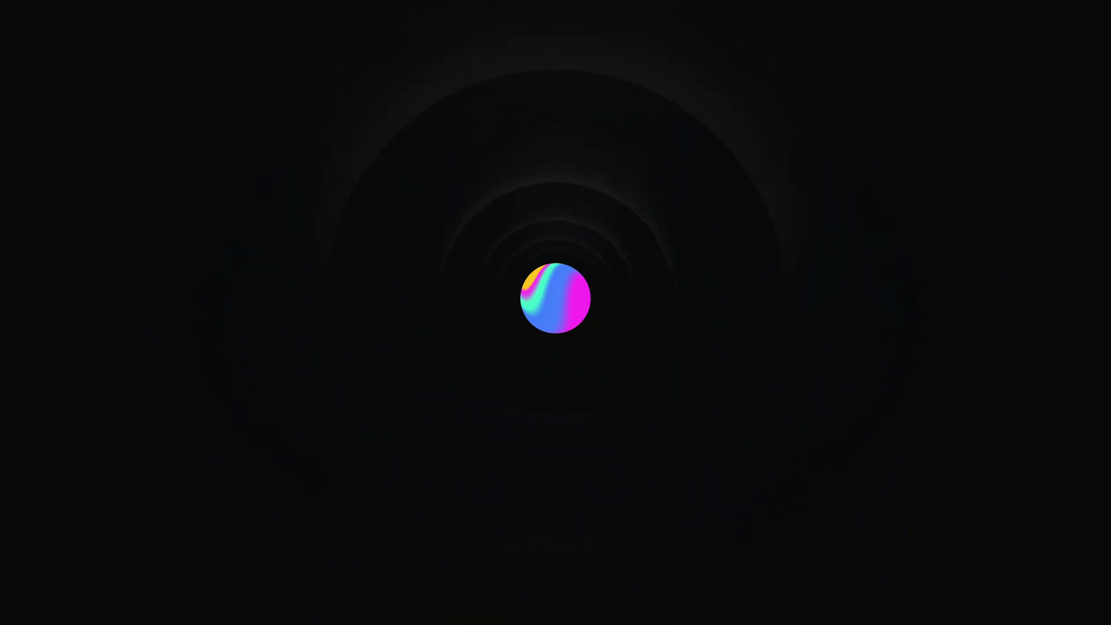